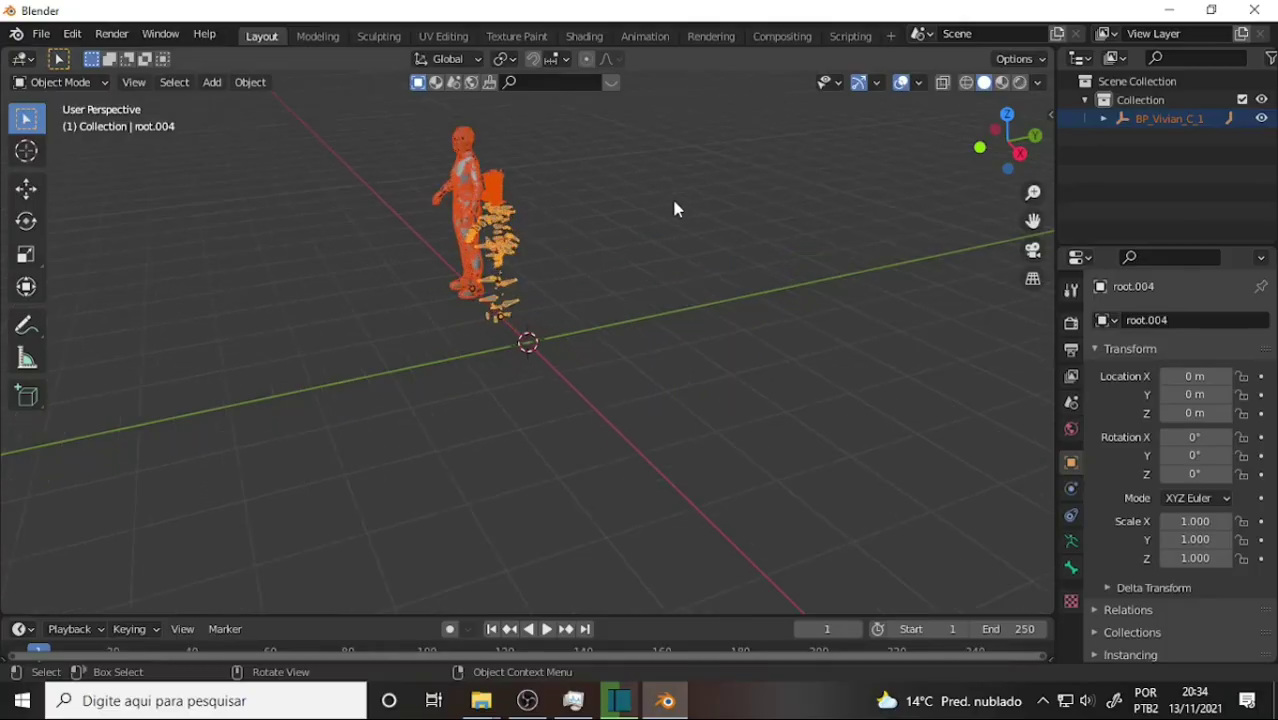
Orbit, pan and zoom the viewport to frame the character's head
{"action": "mouse_move", "coordinate": [1033, 221]}
{"action": "middle_mouse_down"}
{"action": "mouse_move", "coordinate": [686, 305]}
{"action": "mouse_move", "coordinate": [755, 312]}
{"action": "middle_mouse_up"}
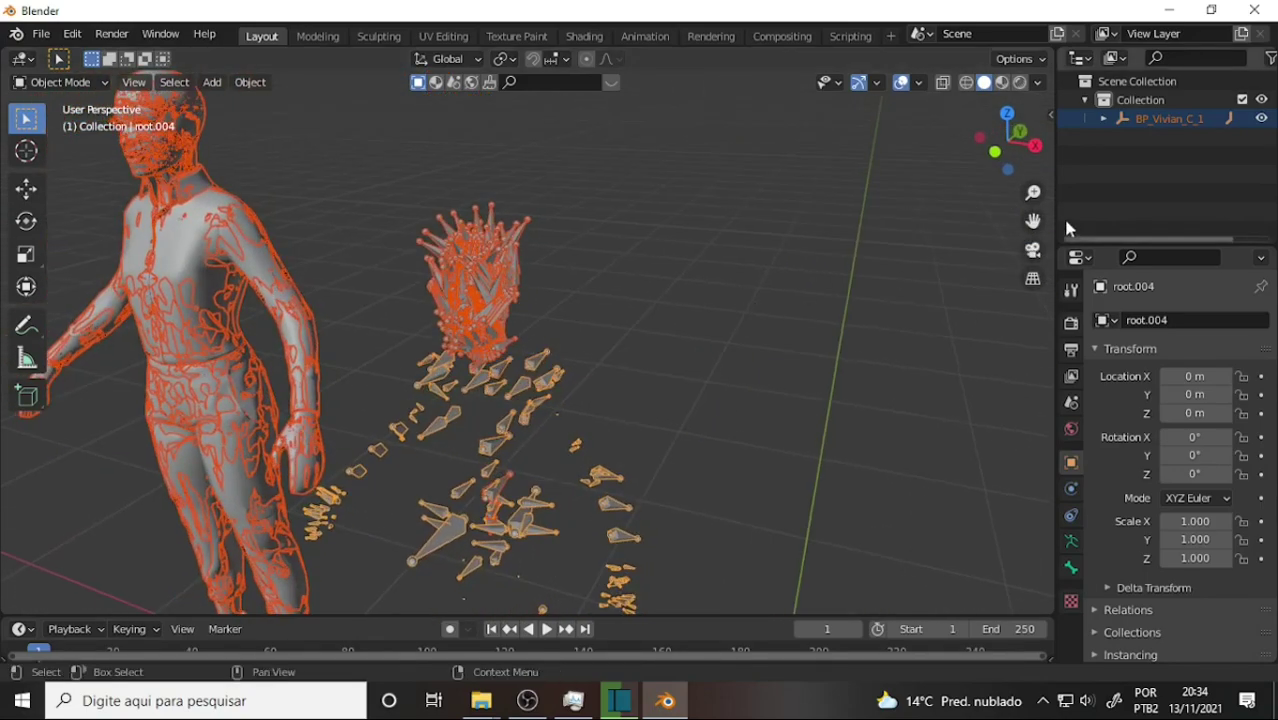
{"action": "left_click_drag", "start_coordinate": [1033, 221], "coordinate": [1270, 260]}
{"action": "scroll", "coordinate": [716, 211], "scroll_direction": "up", "scroll_amount": 2}
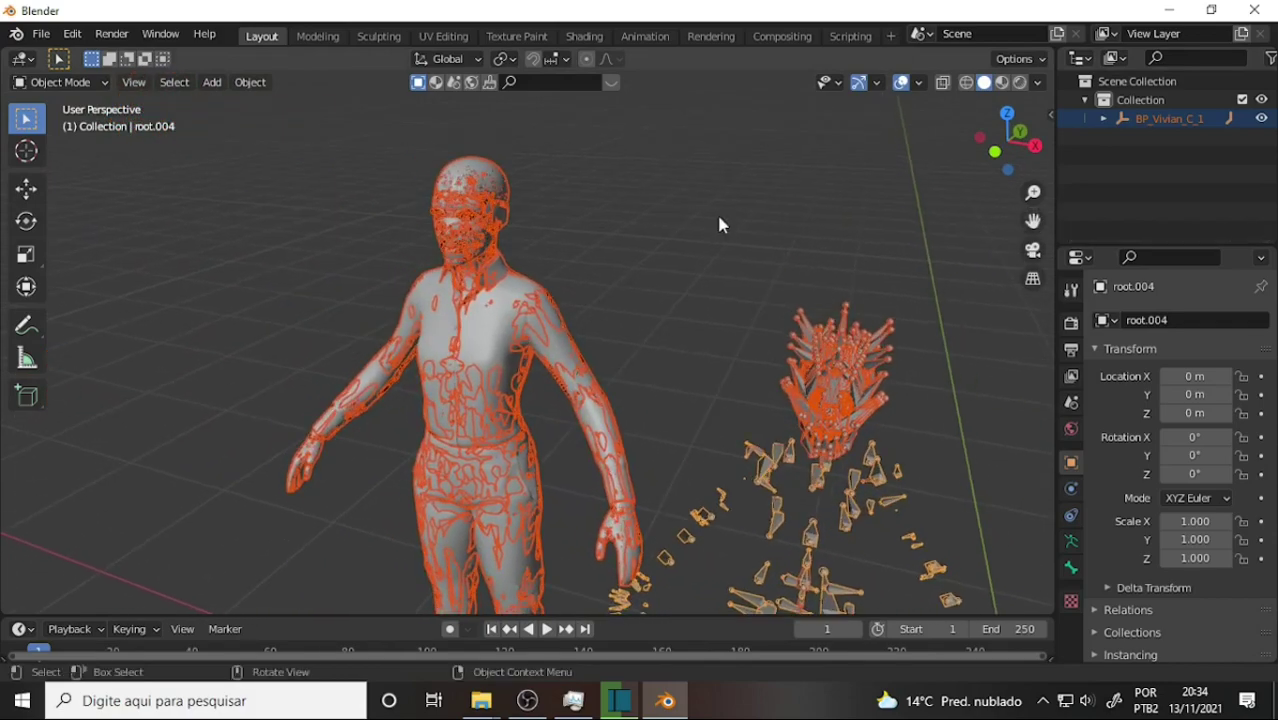
{"action": "scroll", "coordinate": [716, 211], "scroll_direction": "up", "scroll_amount": 2}
{"action": "scroll", "coordinate": [716, 211], "scroll_direction": "down", "scroll_amount": 1}
{"action": "mouse_move", "coordinate": [716, 228]}
{"action": "middle_mouse_down"}
{"action": "mouse_move", "coordinate": [588, 172]}
{"action": "mouse_move", "coordinate": [738, 187]}
{"action": "middle_mouse_up"}
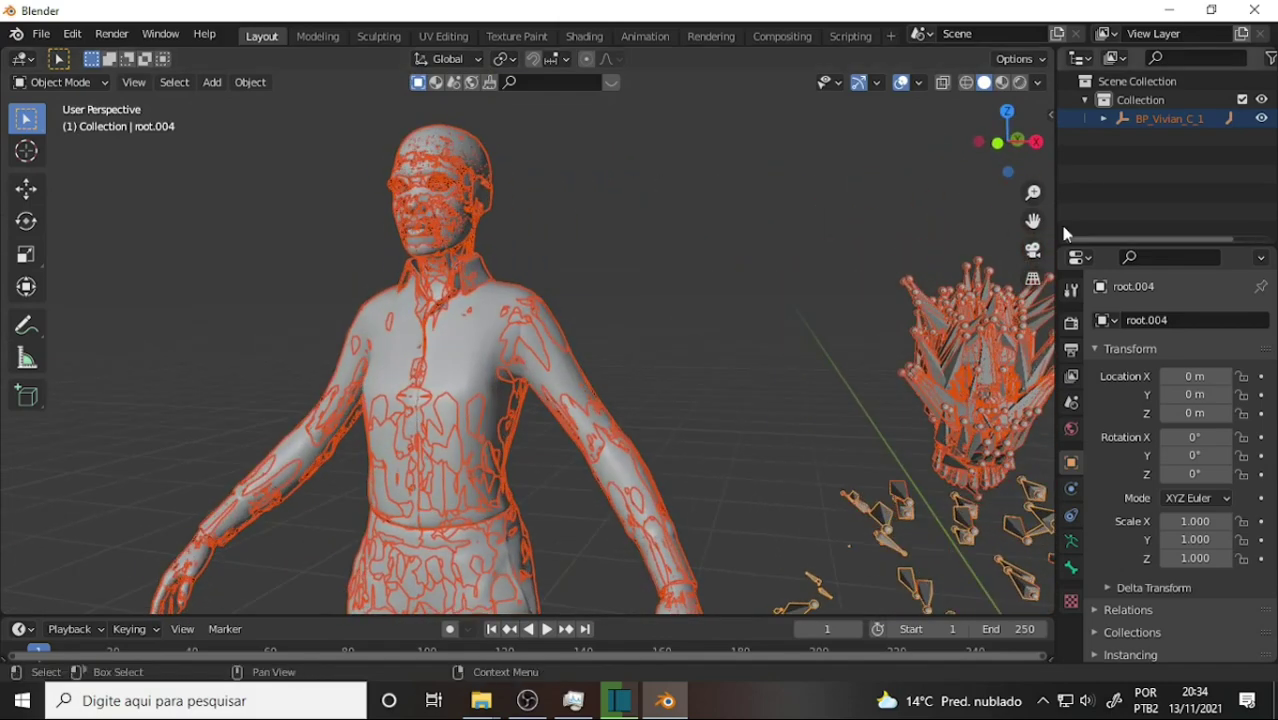
{"action": "mouse_move", "coordinate": [1033, 220]}
{"action": "left_mouse_down"}
{"action": "mouse_move", "coordinate": [790, 40]}
{"action": "mouse_move", "coordinate": [1033, 220]}
{"action": "mouse_move", "coordinate": [1045, 440]}
{"action": "left_mouse_up"}
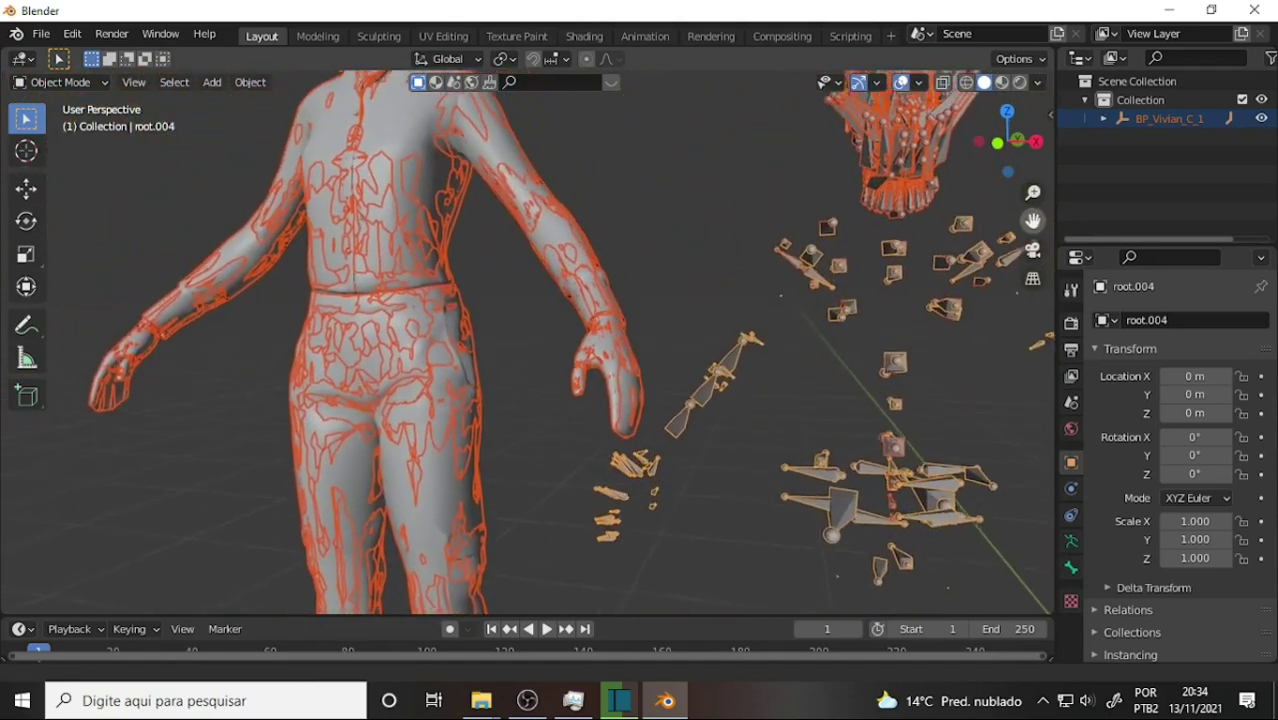
{"action": "left_click_drag", "start_coordinate": [1033, 220], "coordinate": [1031, 222]}
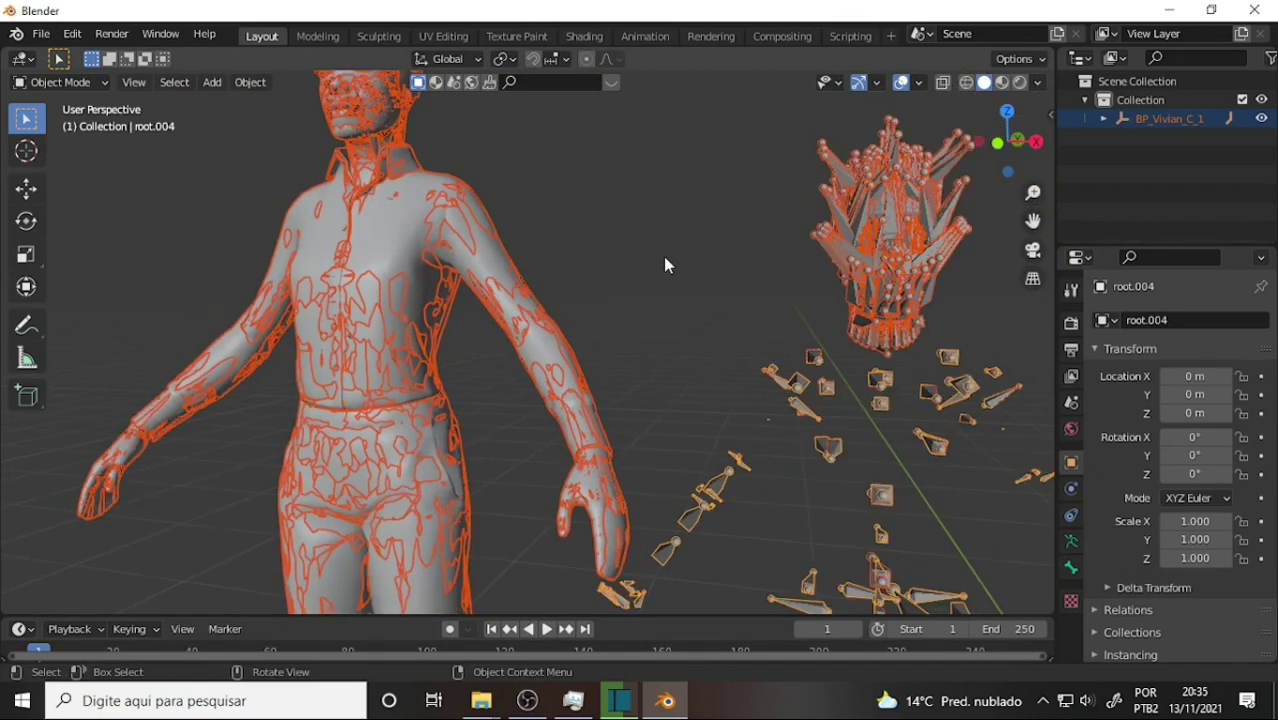
{"action": "left_click_drag", "start_coordinate": [1033, 220], "coordinate": [1040, 235]}
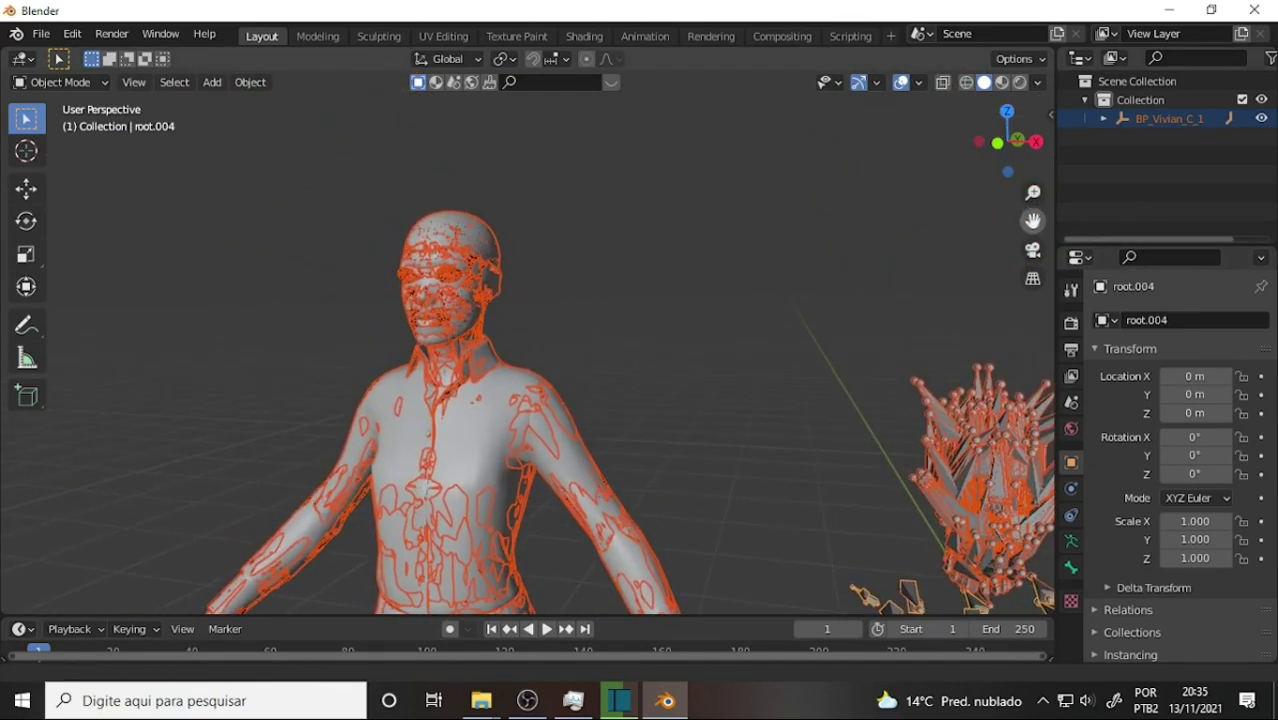
{"action": "scroll", "coordinate": [560, 190], "scroll_direction": "up", "scroll_amount": 2}
{"action": "scroll", "coordinate": [562, 193], "scroll_direction": "up", "scroll_amount": 2}
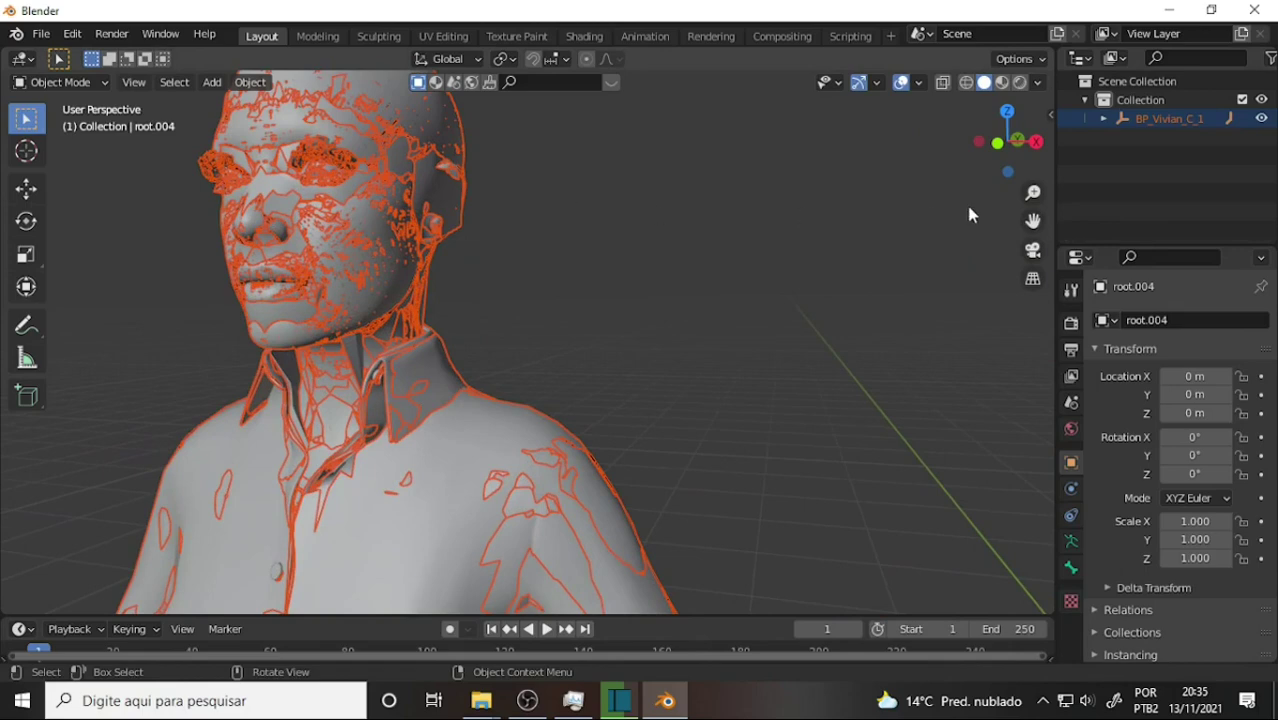
{"action": "left_click_drag", "start_coordinate": [1033, 220], "coordinate": [660, 176]}
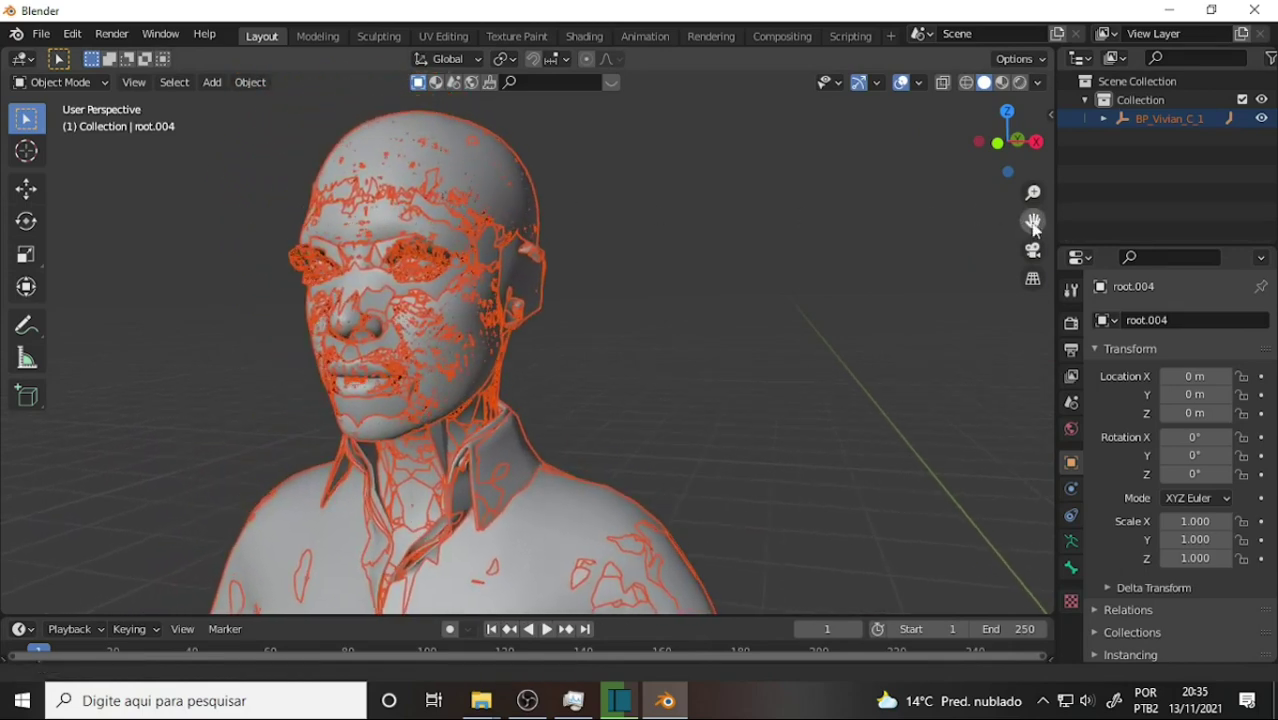
Enlarge the outliner, expand BP_Vivian_C_1, Face and root.002, and select Face_LOD0
{"action": "left_click", "coordinate": [1105, 119]}
{"action": "left_click_drag", "start_coordinate": [1055, 163], "coordinate": [935, 163]}
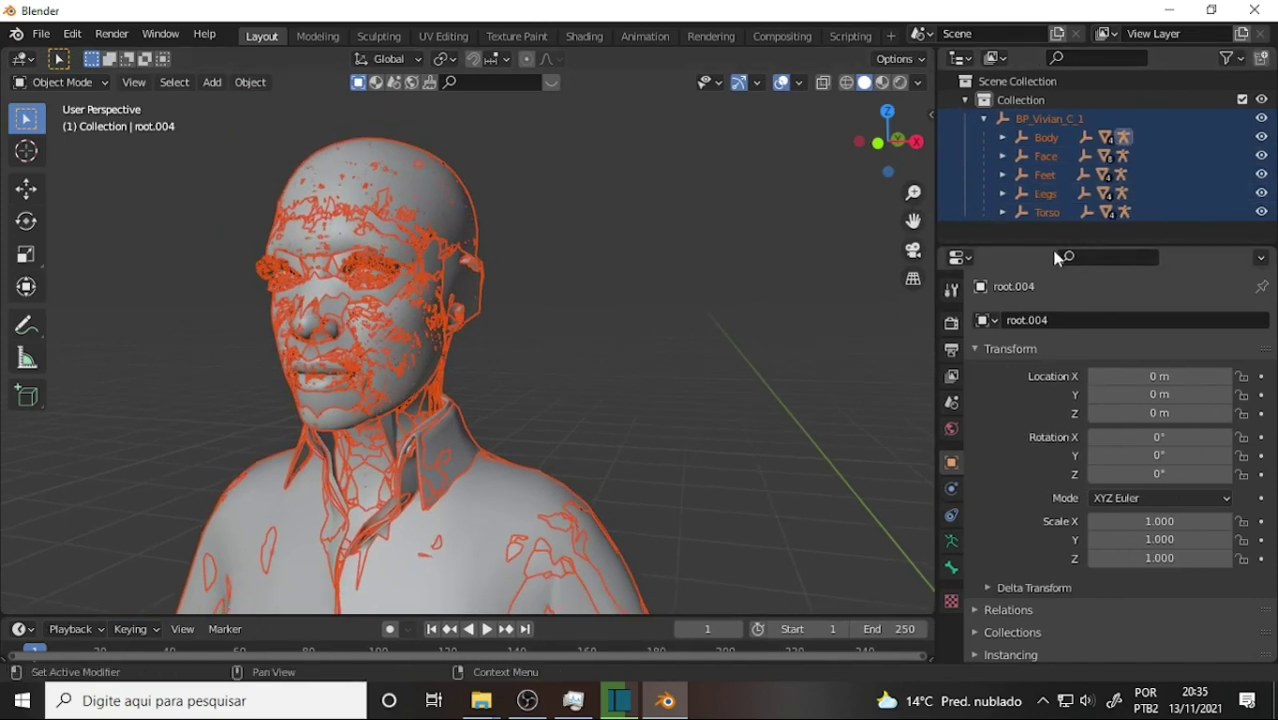
{"action": "left_click_drag", "start_coordinate": [1033, 243], "coordinate": [1033, 422]}
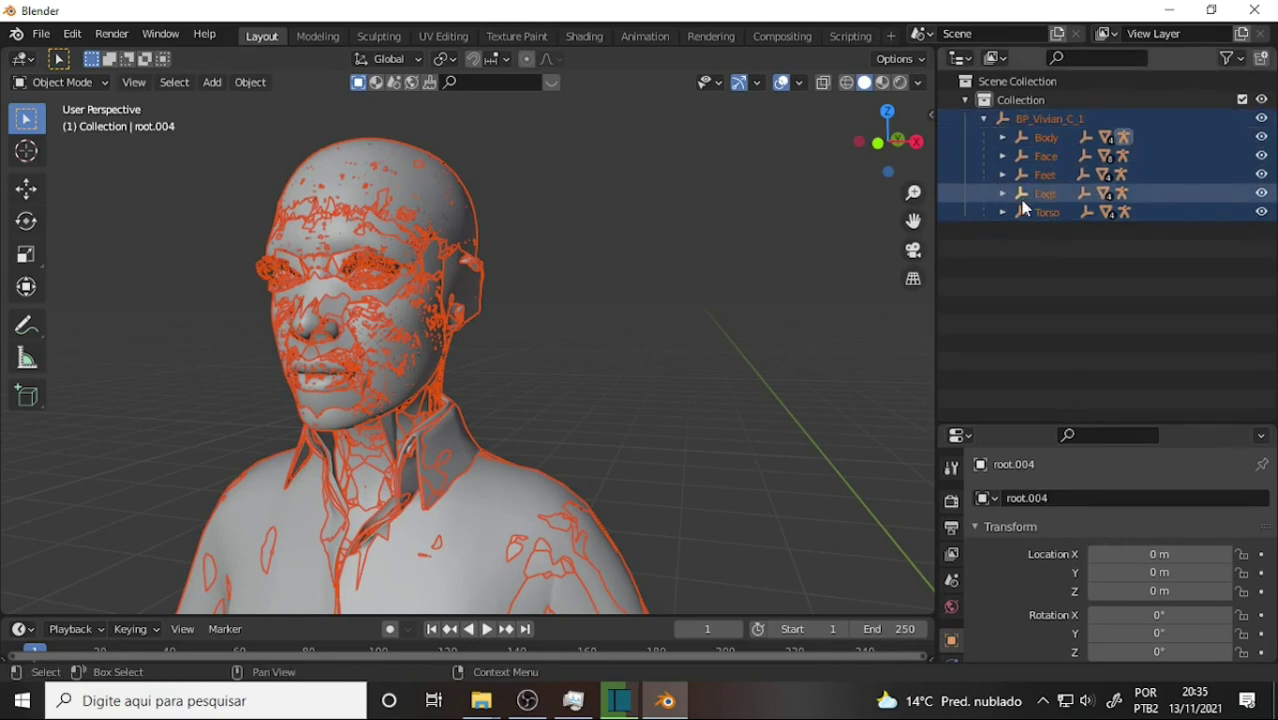
{"action": "left_click", "coordinate": [1002, 156]}
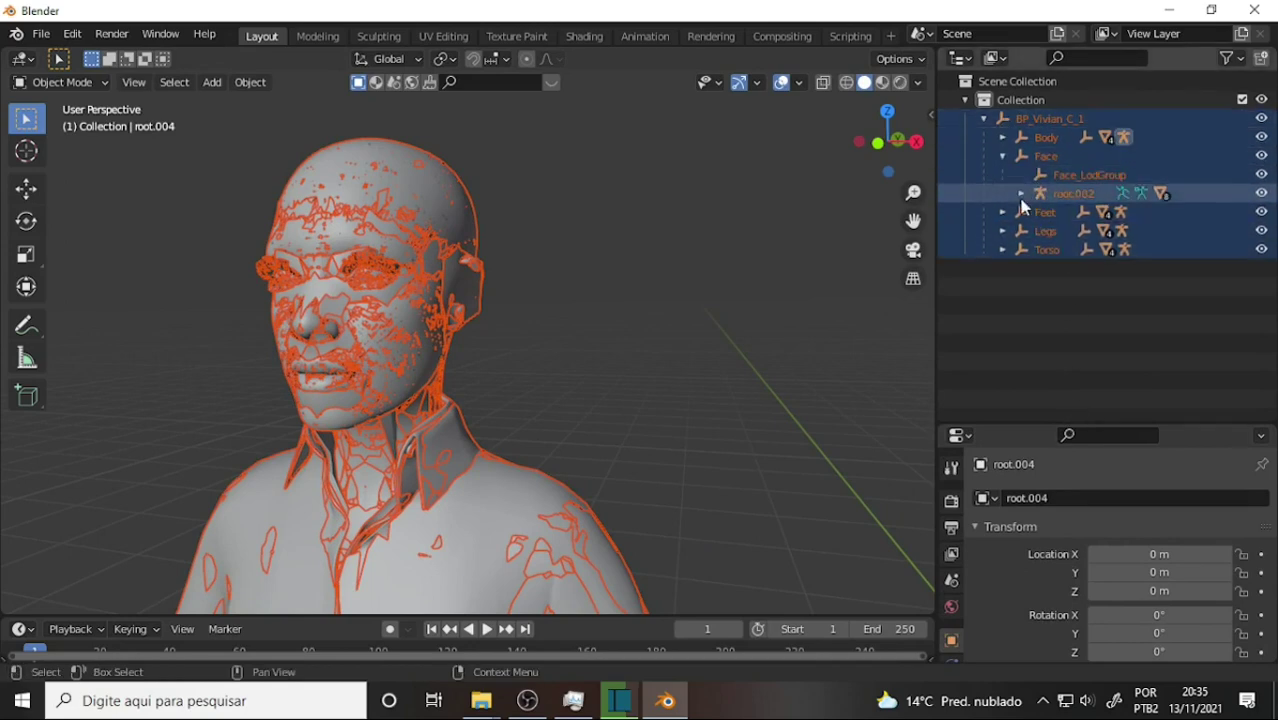
{"action": "left_click", "coordinate": [1021, 193]}
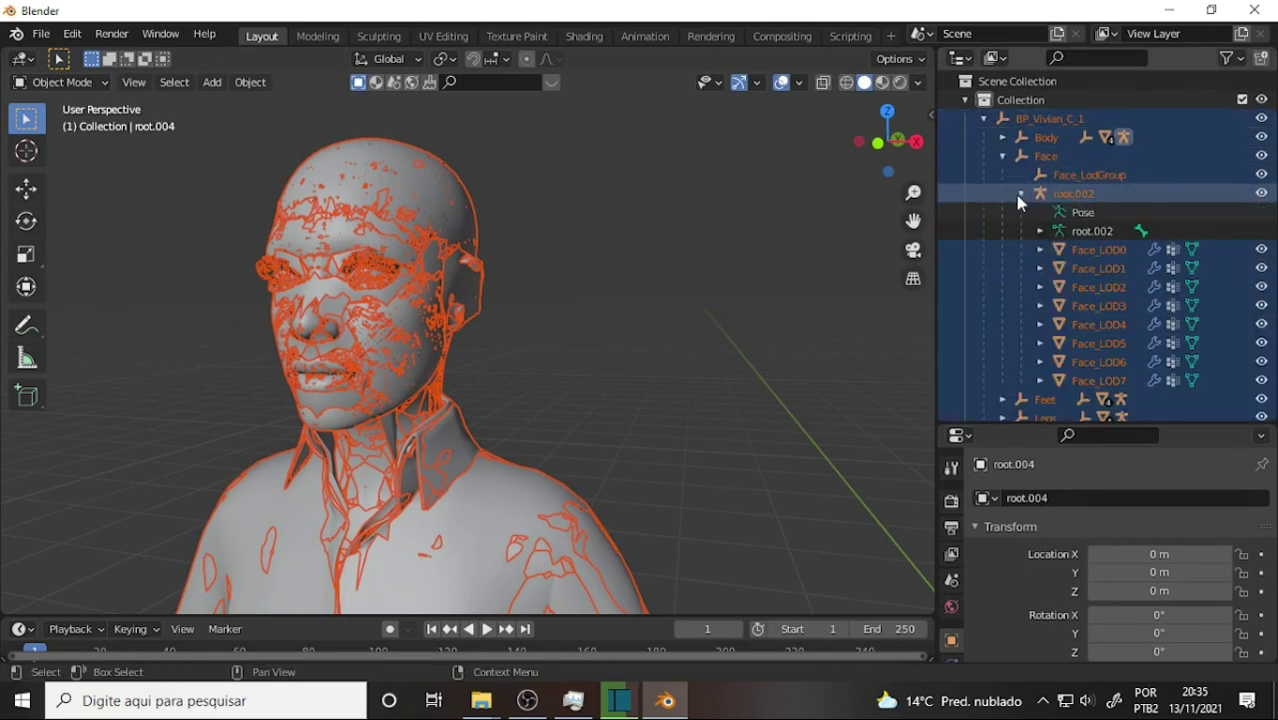
{"action": "left_click", "coordinate": [1100, 251]}
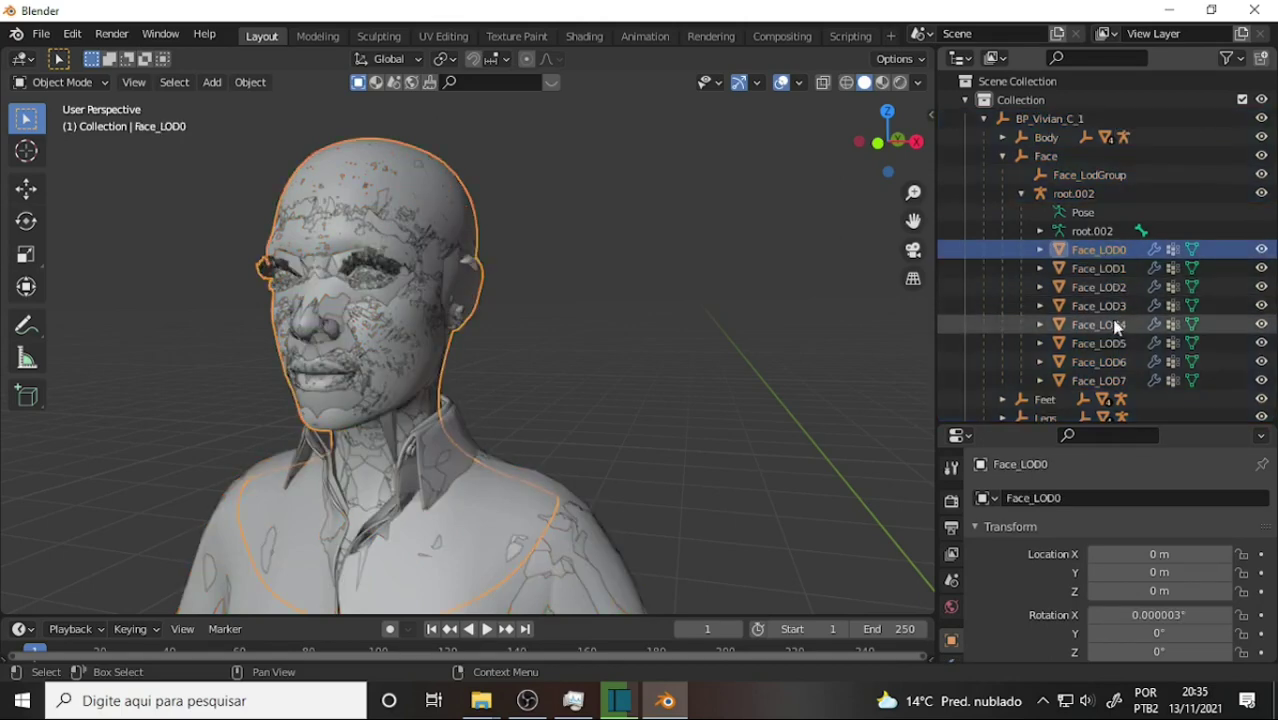
Move Face_LOD1 and Face_LOD2 left along X beside Face_LOD0
{"action": "left_click", "coordinate": [1082, 270]}
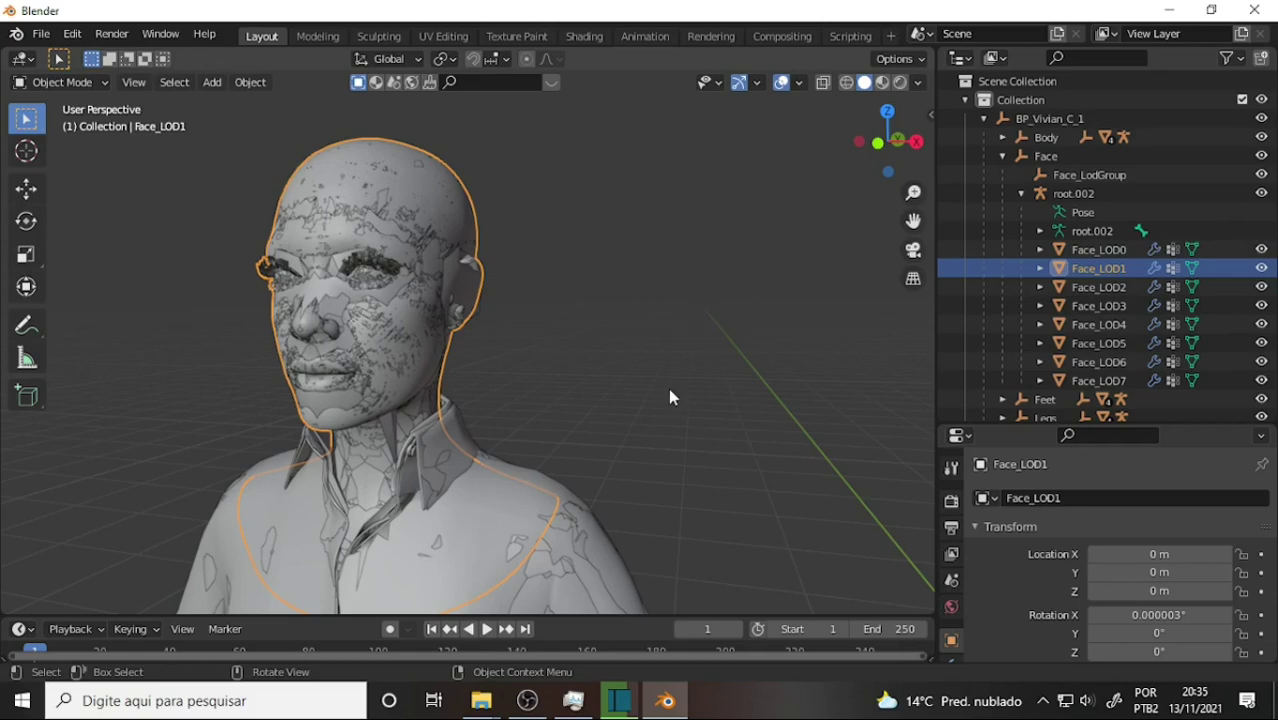
{"action": "key", "text": "g"}
{"action": "key", "text": "x"}
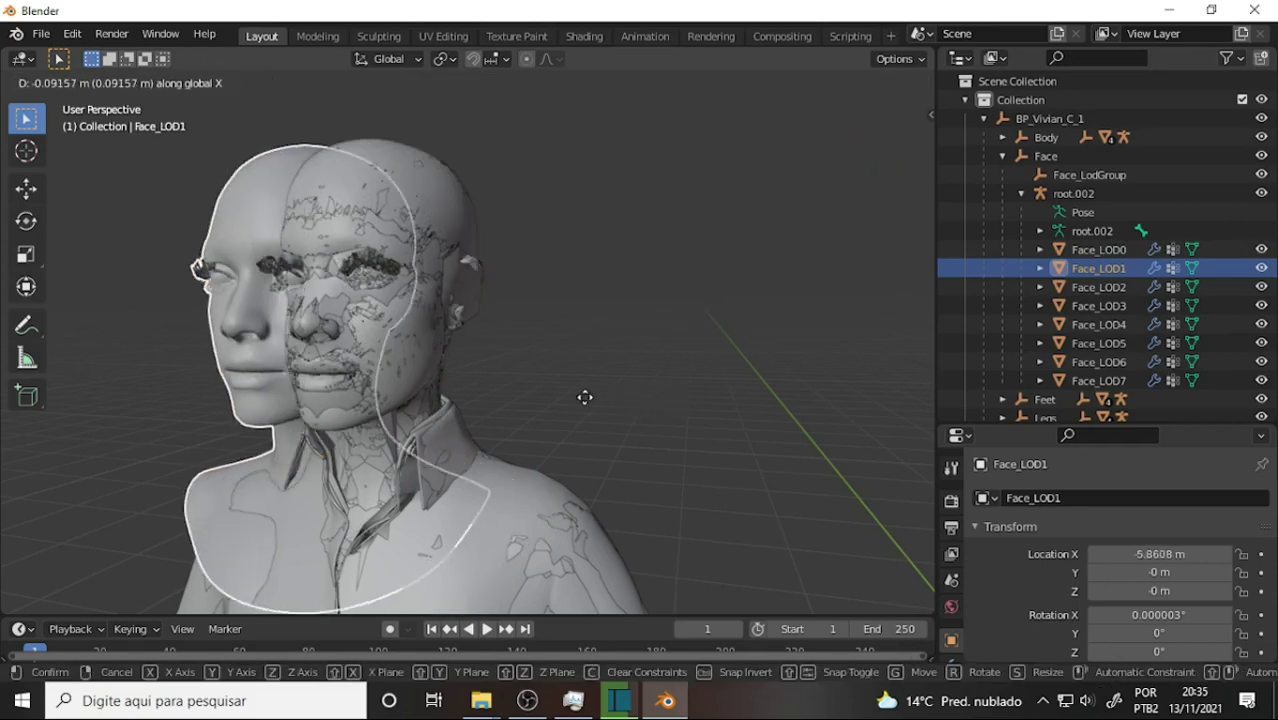
{"action": "left_click", "coordinate": [548, 397]}
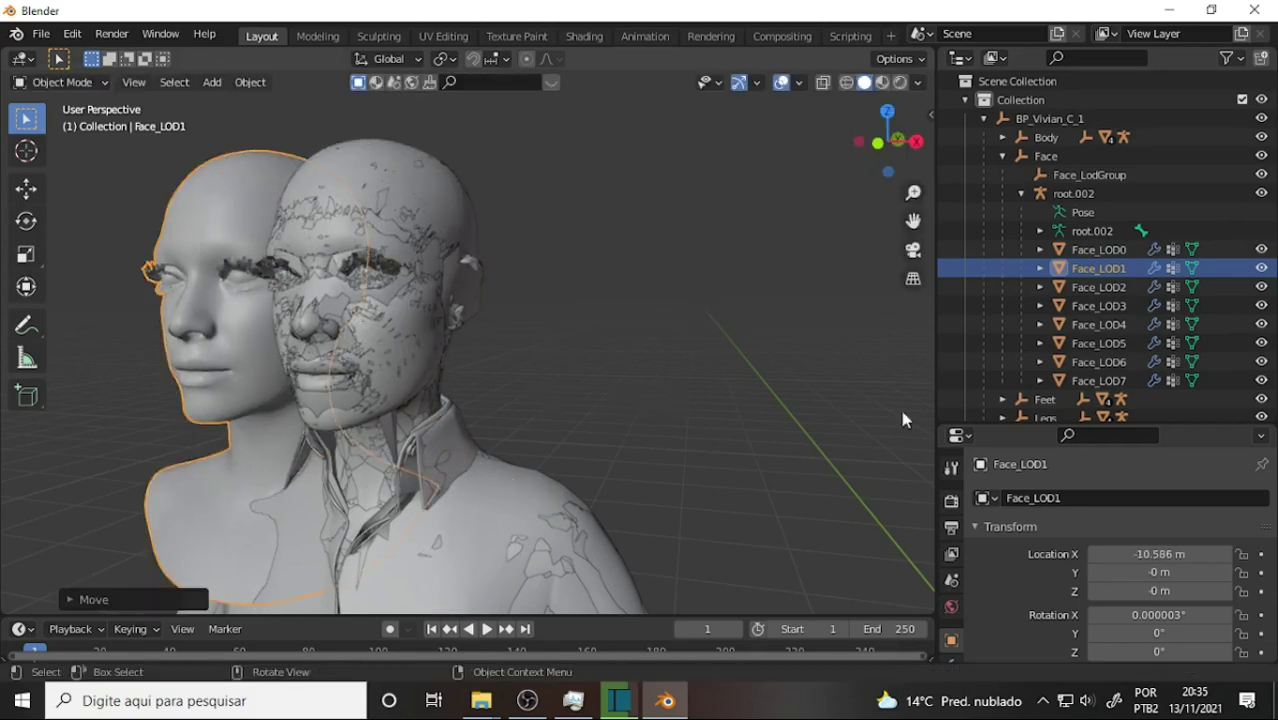
{"action": "left_click", "coordinate": [1099, 287]}
{"action": "key", "text": "g"}
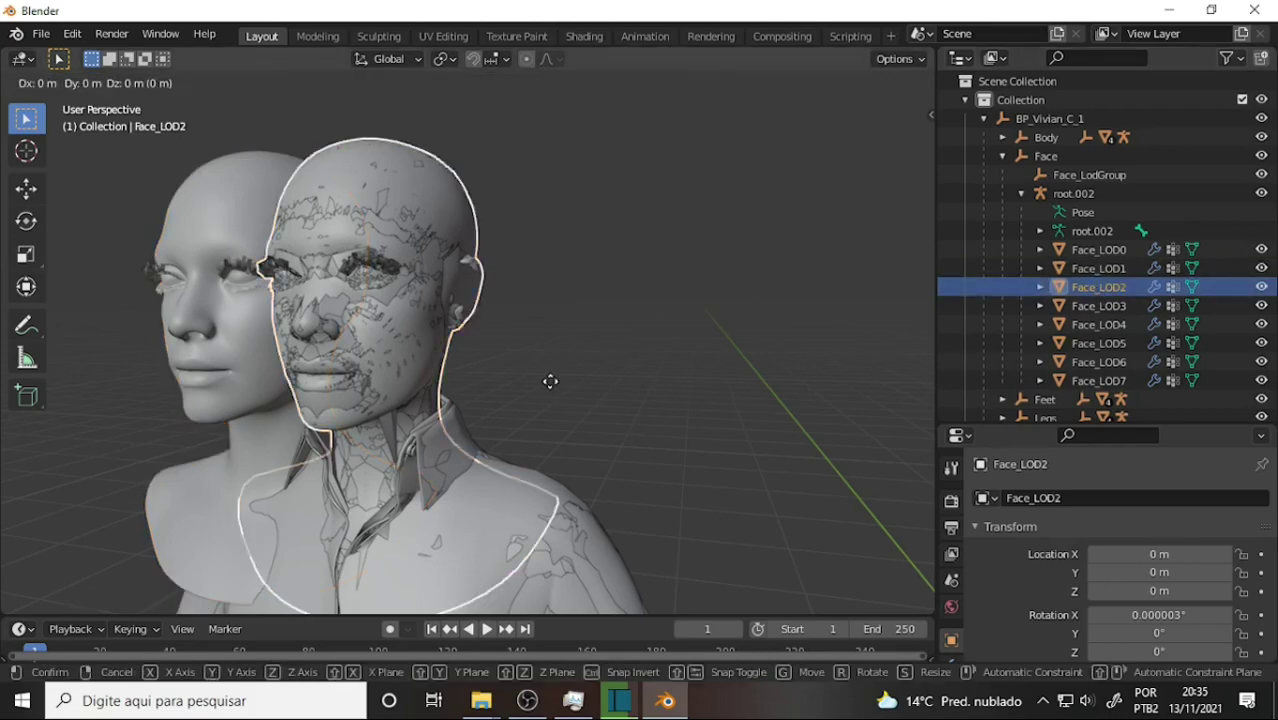
{"action": "key", "text": "x"}
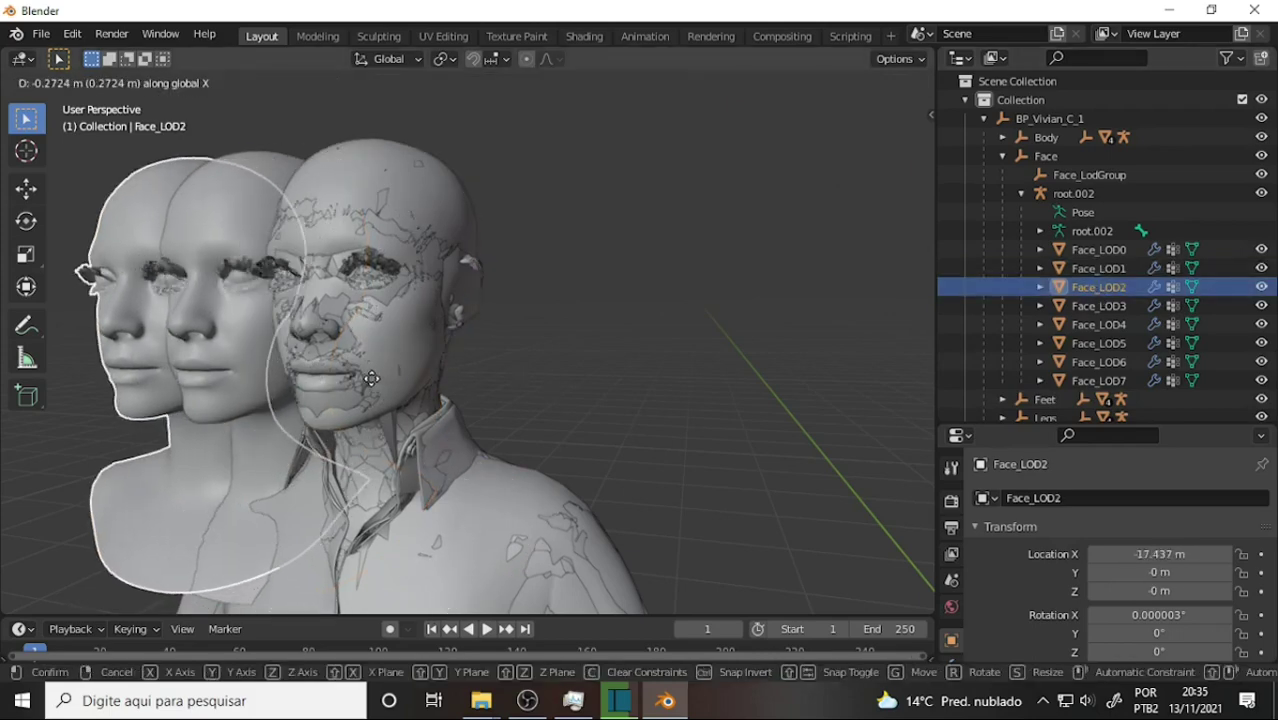
{"action": "left_click", "coordinate": [368, 380]}
{"action": "mouse_move", "coordinate": [670, 326]}
{"action": "middle_mouse_down"}
{"action": "mouse_move", "coordinate": [620, 332]}
{"action": "mouse_move", "coordinate": [725, 343]}
{"action": "middle_mouse_up"}
{"action": "left_click_drag", "start_coordinate": [918, 213], "coordinate": [817, 283]}
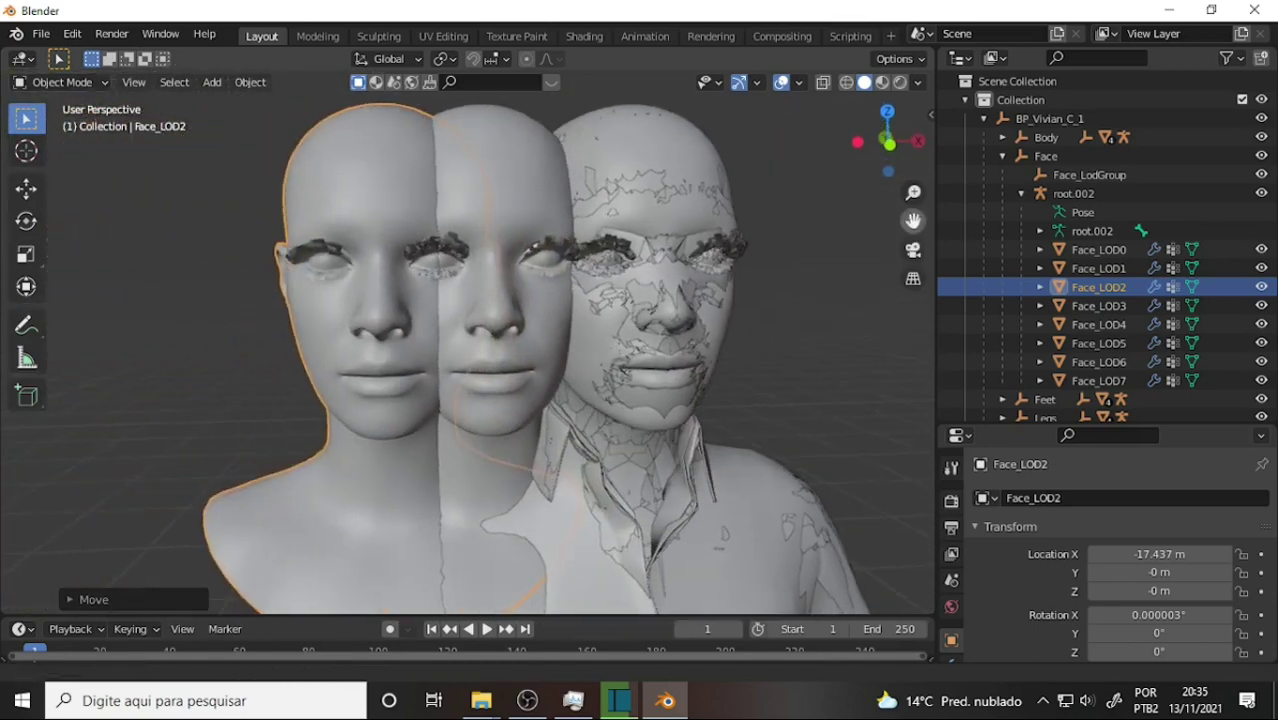
Shift Face_LOD3, Face_LOD4 and Face_LOD5 along X into the row of heads
{"action": "left_click", "coordinate": [1098, 305]}
{"action": "key", "text": "g"}
{"action": "key", "text": "x"}
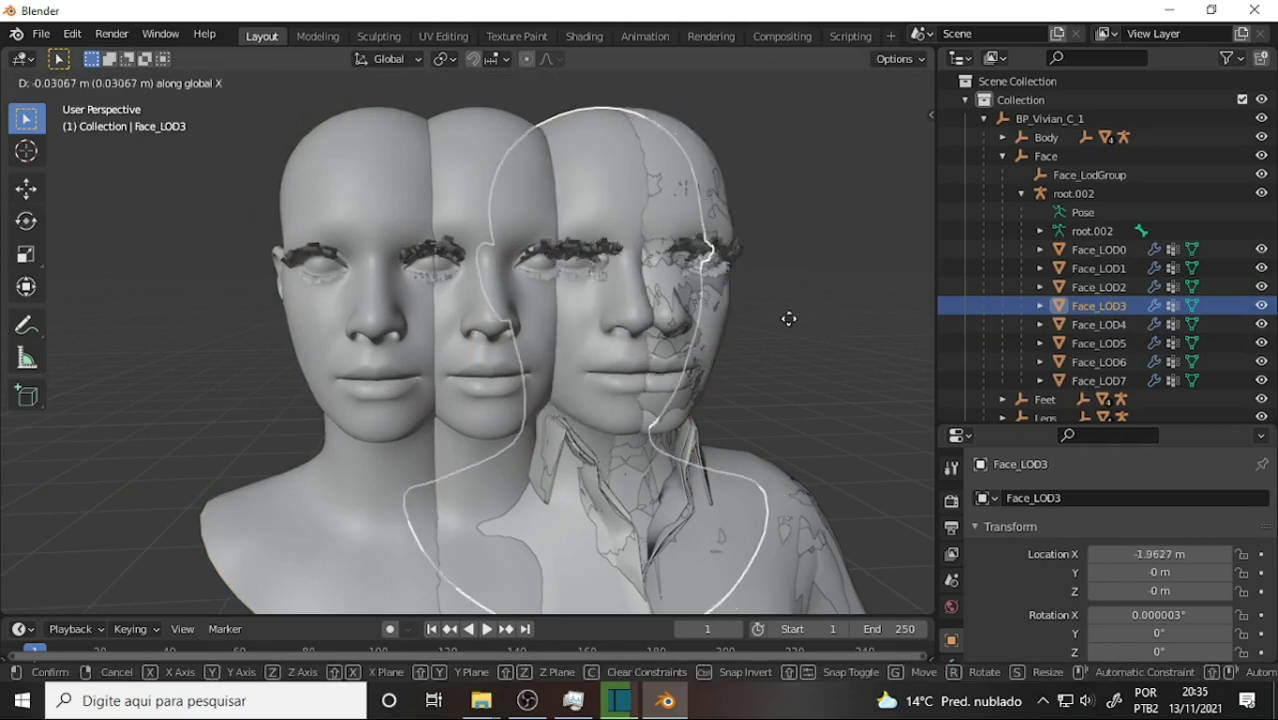
{"action": "left_click", "coordinate": [588, 322]}
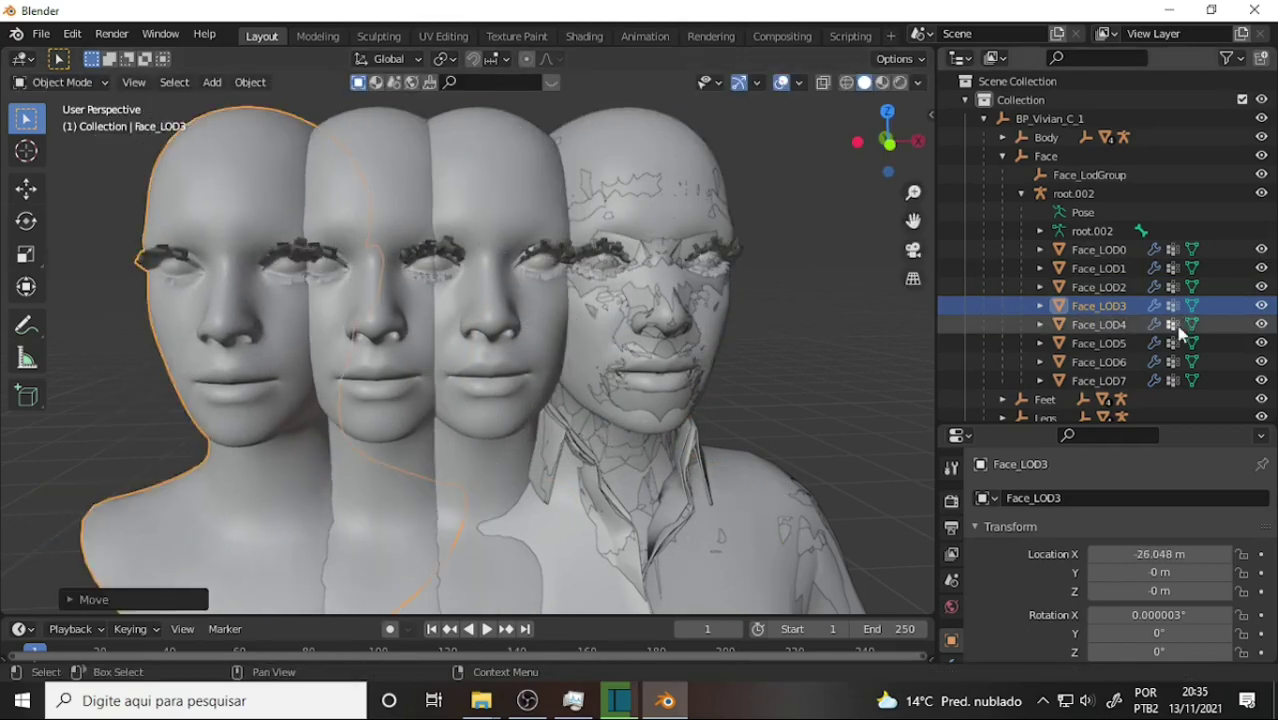
{"action": "left_click", "coordinate": [1100, 325]}
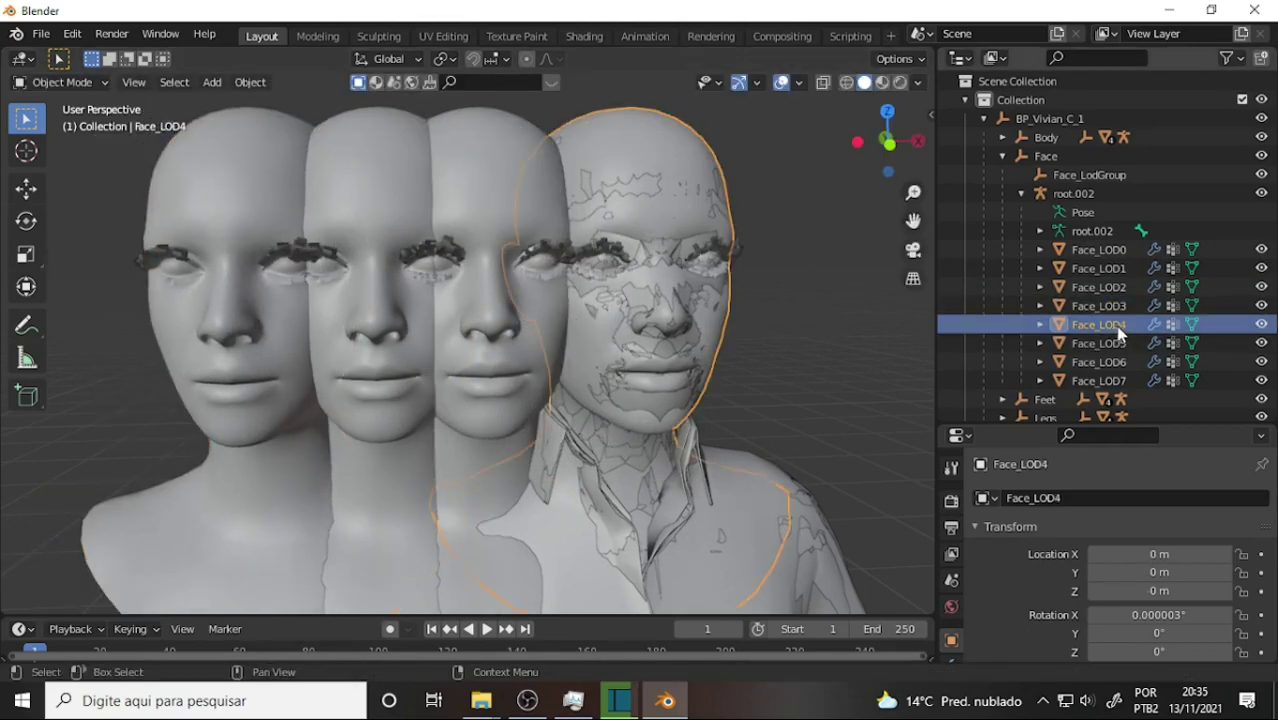
{"action": "key", "text": "g"}
{"action": "key", "text": "x"}
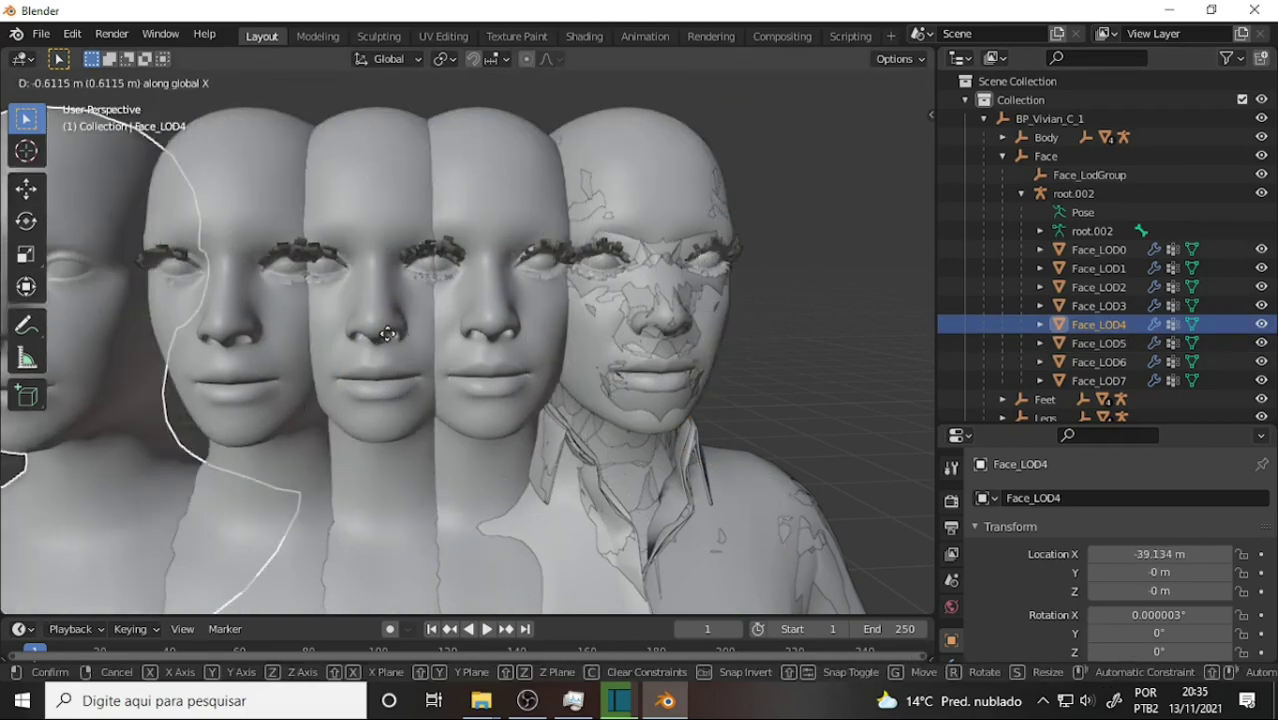
{"action": "left_click", "coordinate": [448, 335]}
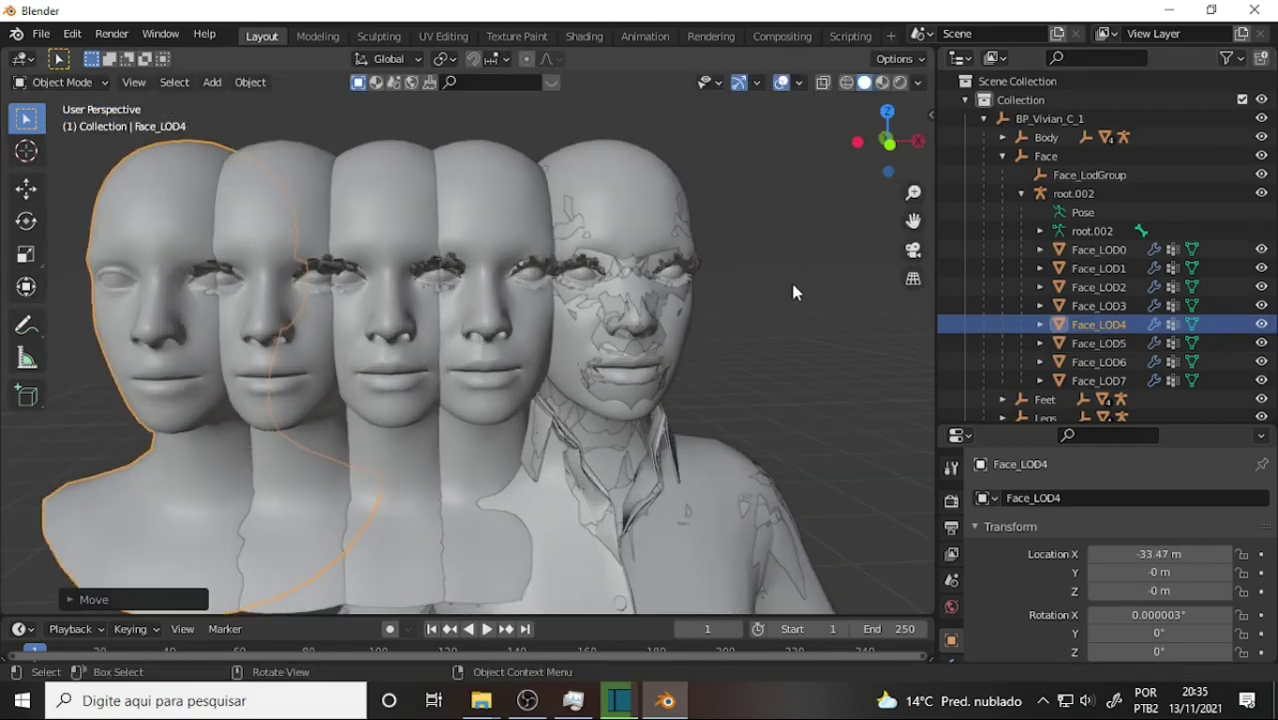
{"action": "left_click", "coordinate": [1100, 343]}
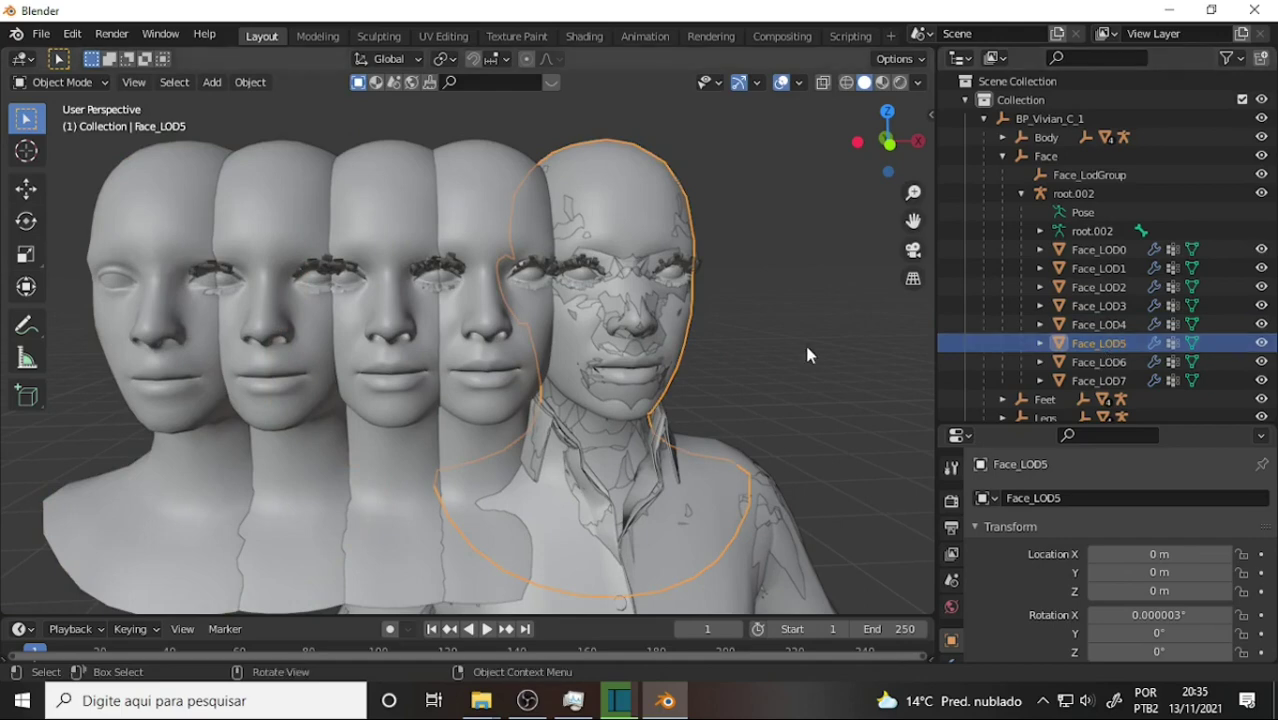
{"action": "key", "text": "g"}
{"action": "key", "text": "x"}
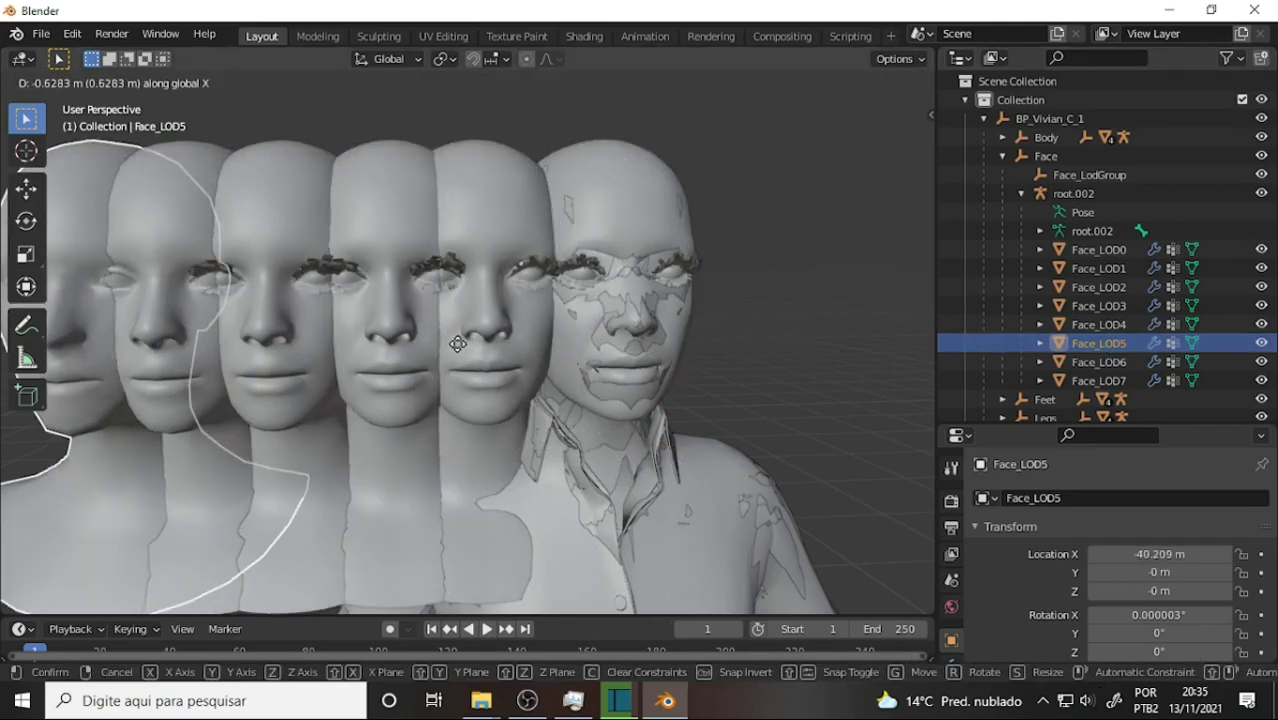
{"action": "left_click", "coordinate": [457, 343]}
Shift Face_LOD6 and Face_LOD7 along X, placing Face_LOD7 at -53.96 m
{"action": "left_click", "coordinate": [1120, 368]}
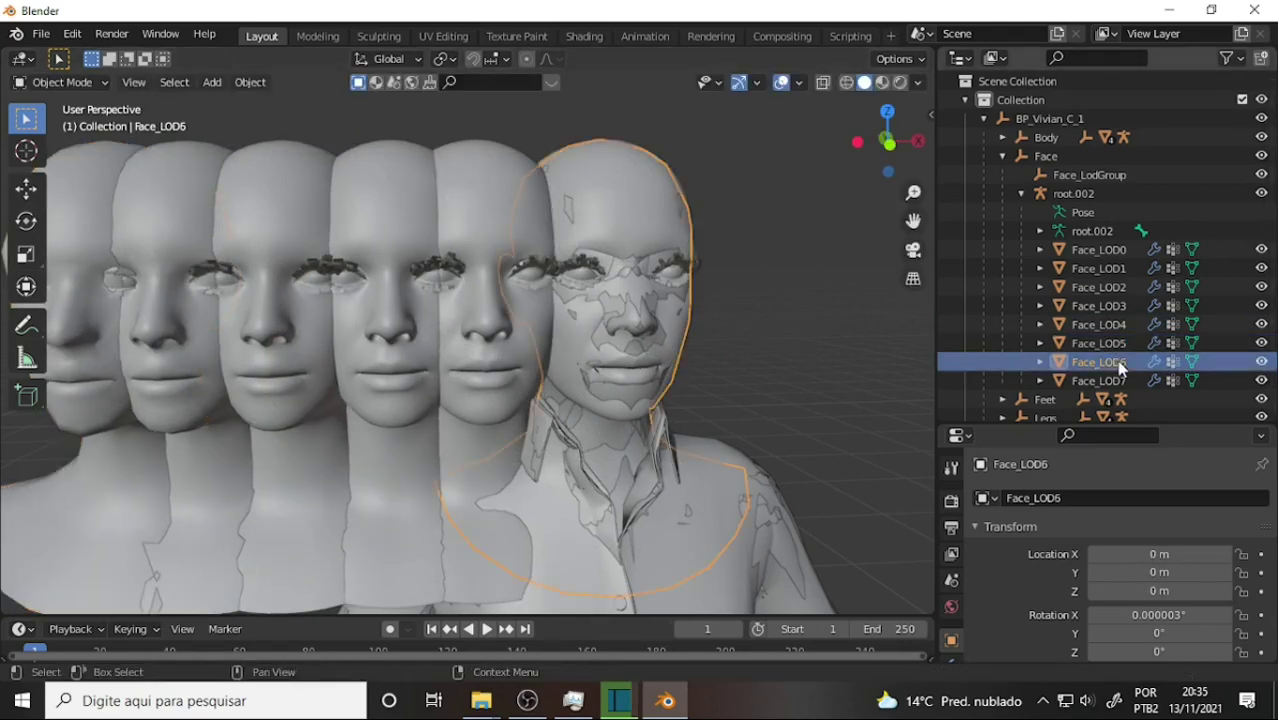
{"action": "key", "text": "g"}
{"action": "key", "text": "x"}
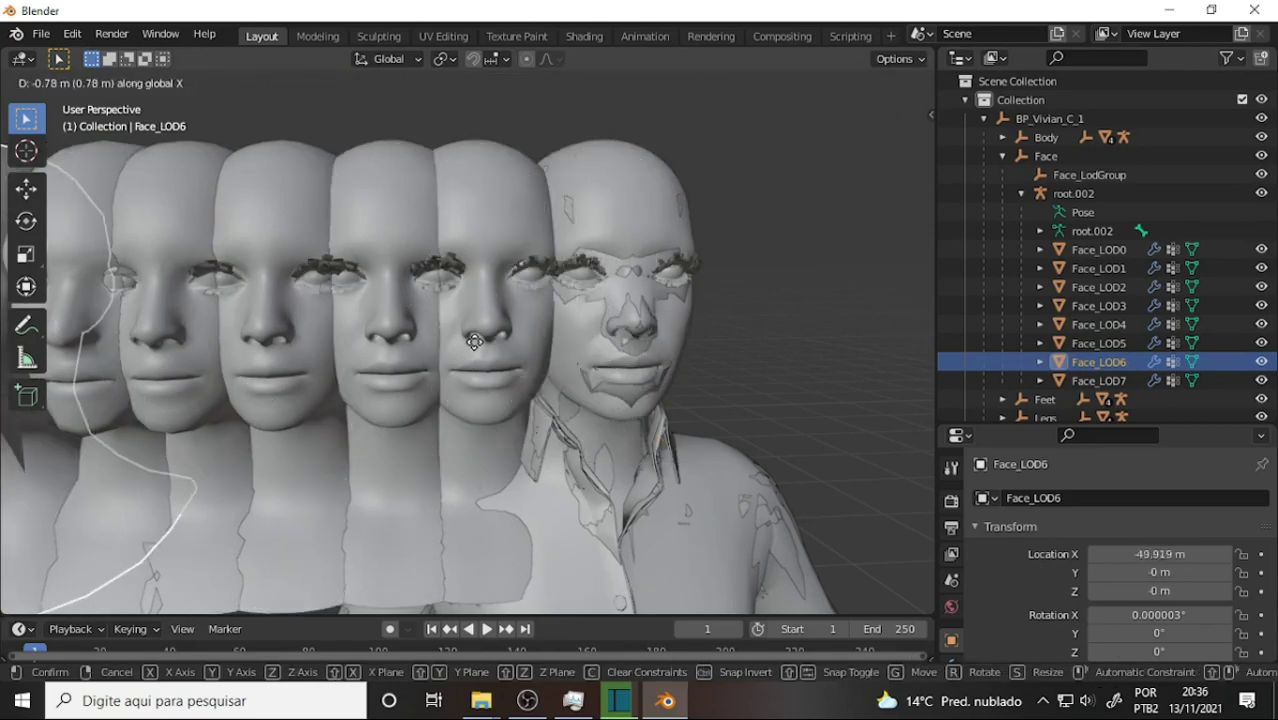
{"action": "left_click", "coordinate": [474, 342]}
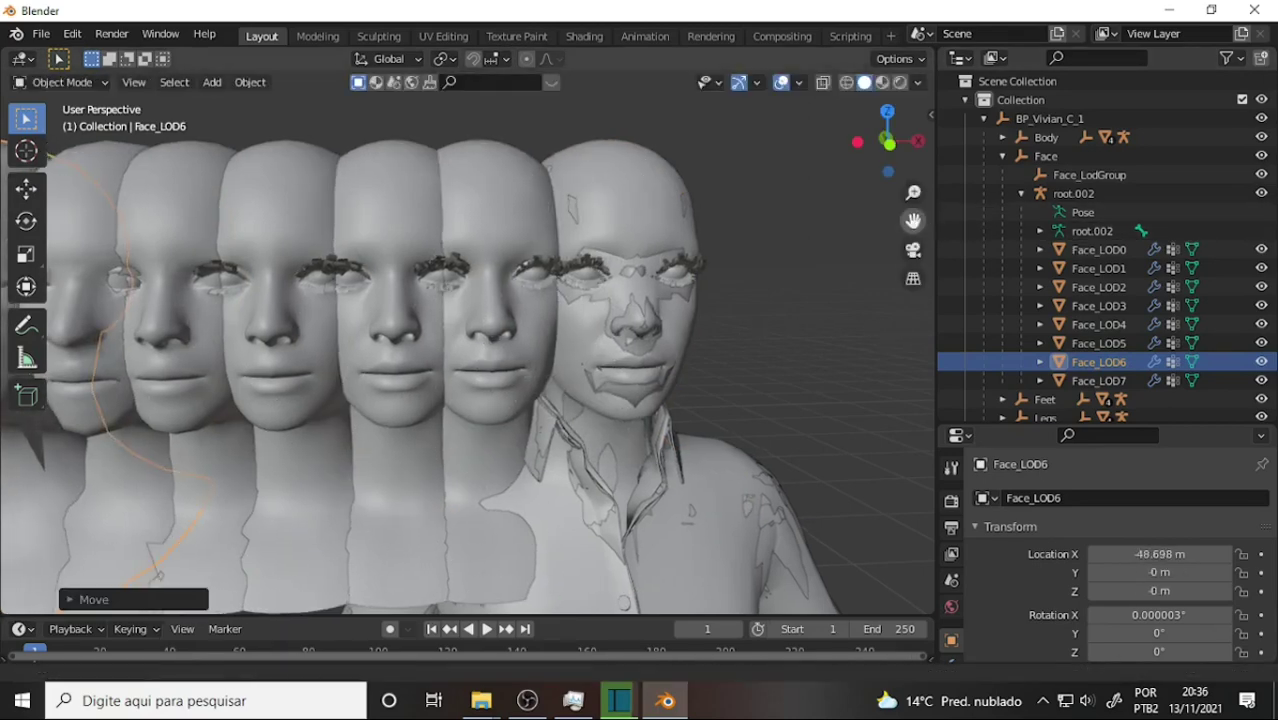
{"action": "middle_click_drag", "start_coordinate": [474, 342], "coordinate": [560, 330]}
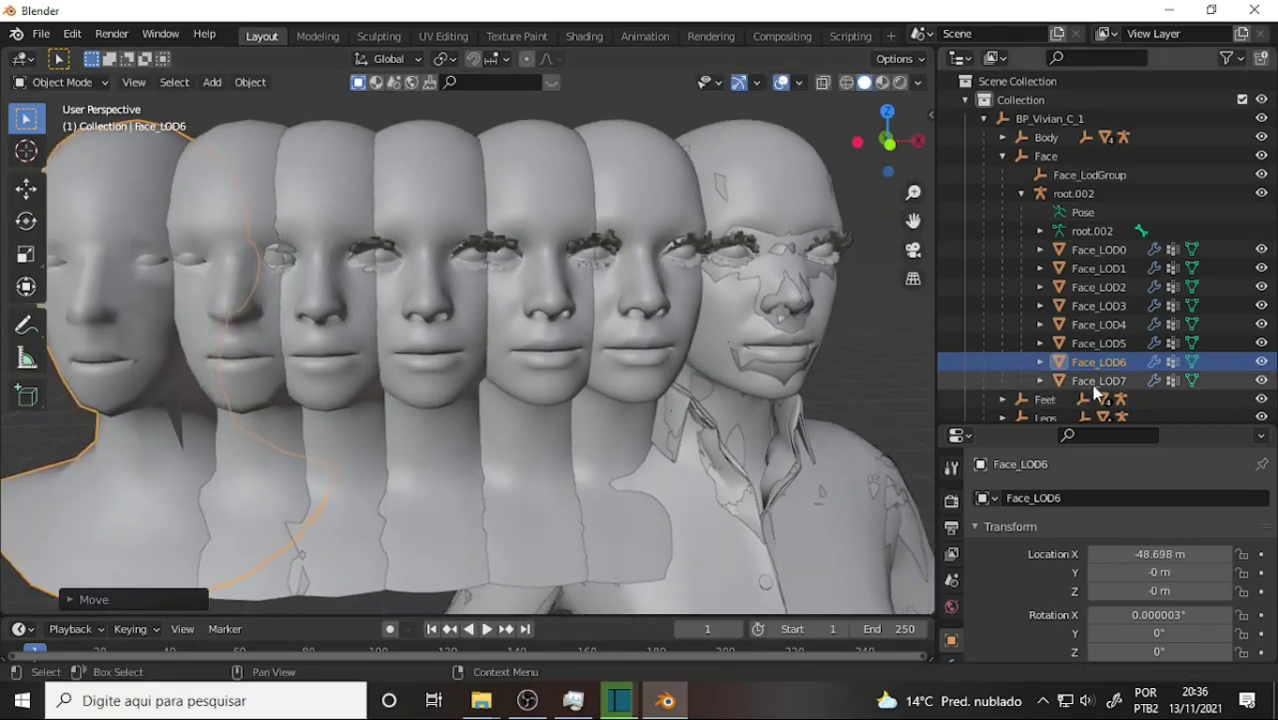
{"action": "left_click", "coordinate": [1094, 384]}
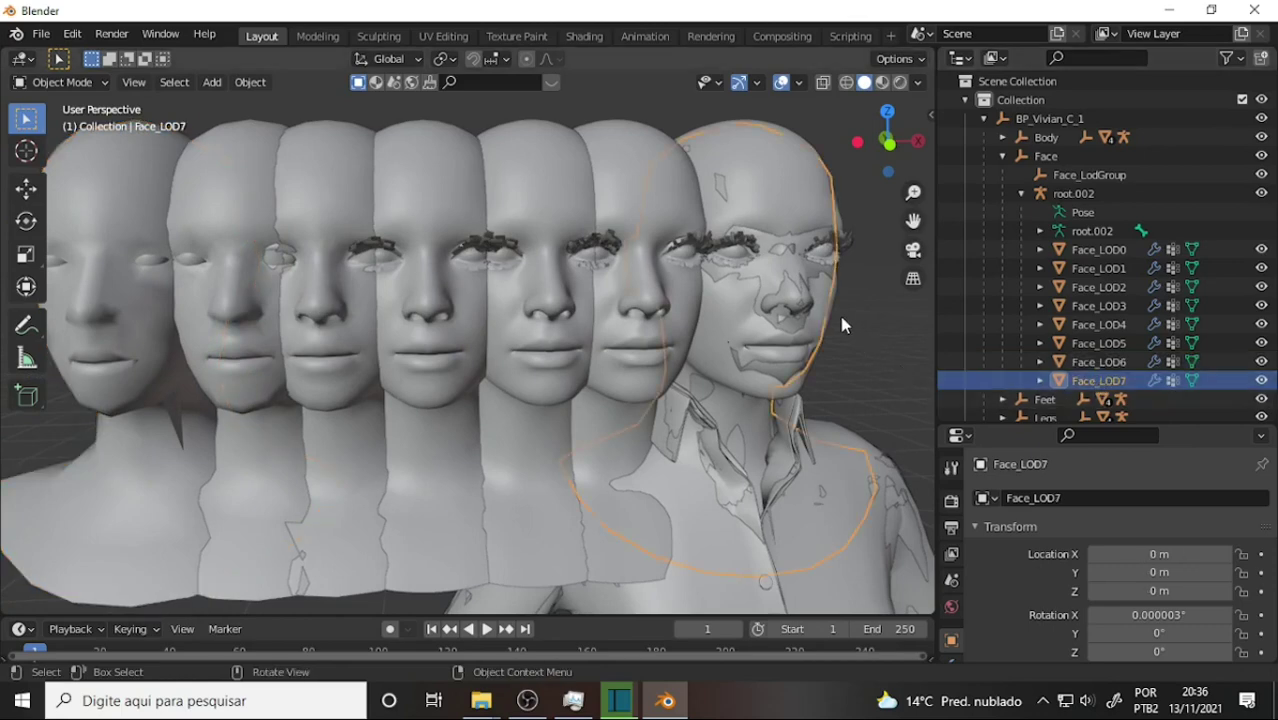
{"action": "key", "text": "g"}
{"action": "key", "text": "x"}
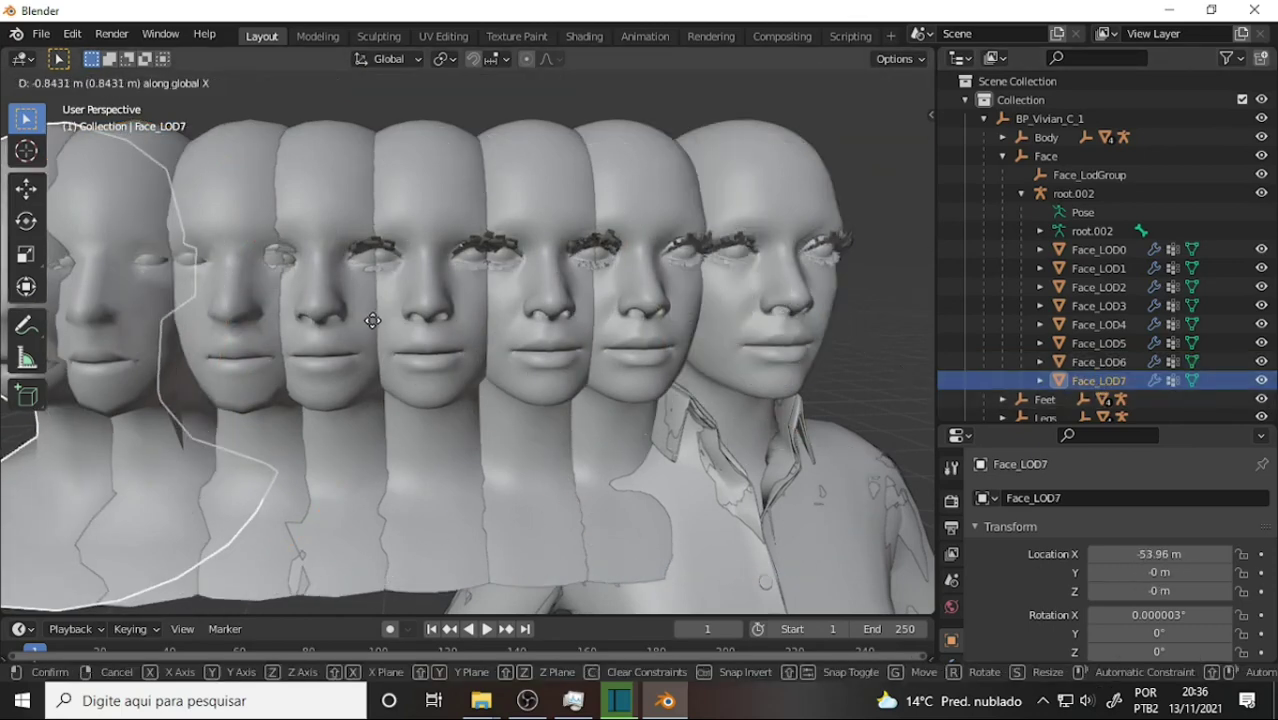
{"action": "left_click", "coordinate": [370, 318]}
{"action": "scroll", "coordinate": [845, 252], "scroll_direction": "down", "scroll_amount": 3}
{"action": "middle_click_drag", "start_coordinate": [836, 275], "coordinate": [797, 296]}
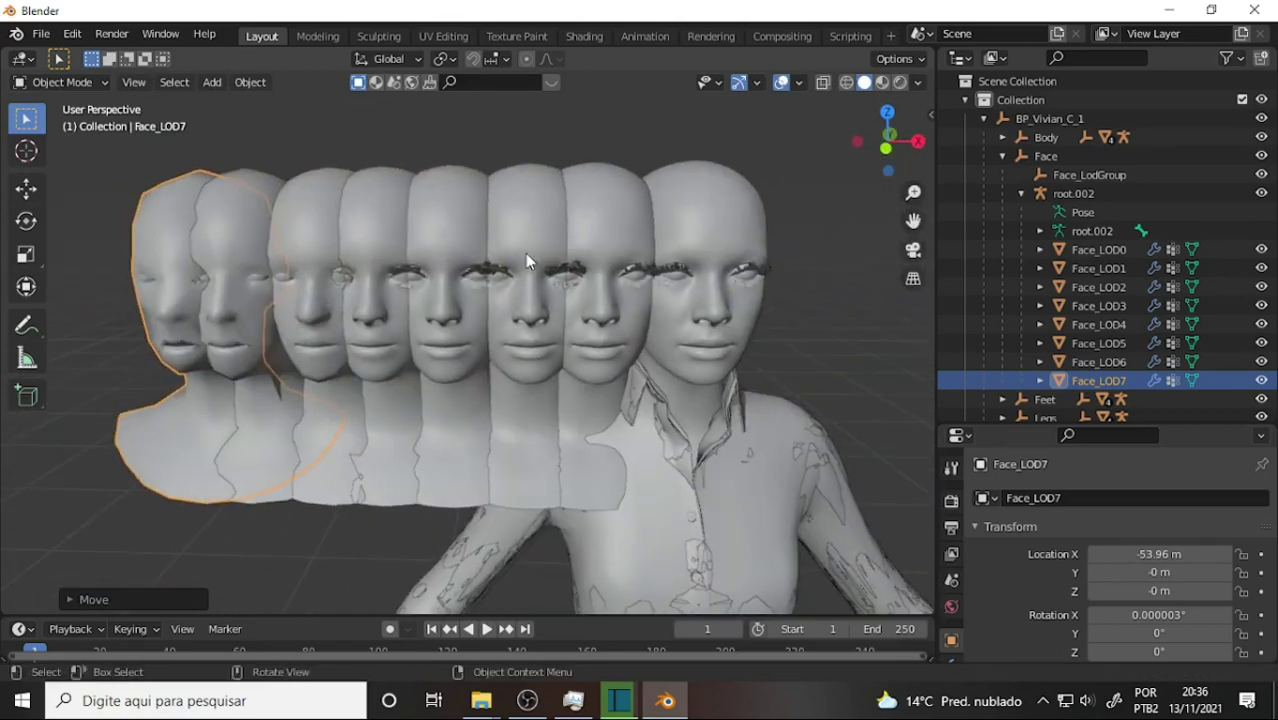
Box-select all eight Face LOD heads, enter Edit Mode and use edge select mode
{"action": "left_click_drag", "start_coordinate": [140, 135], "coordinate": [771, 231]}
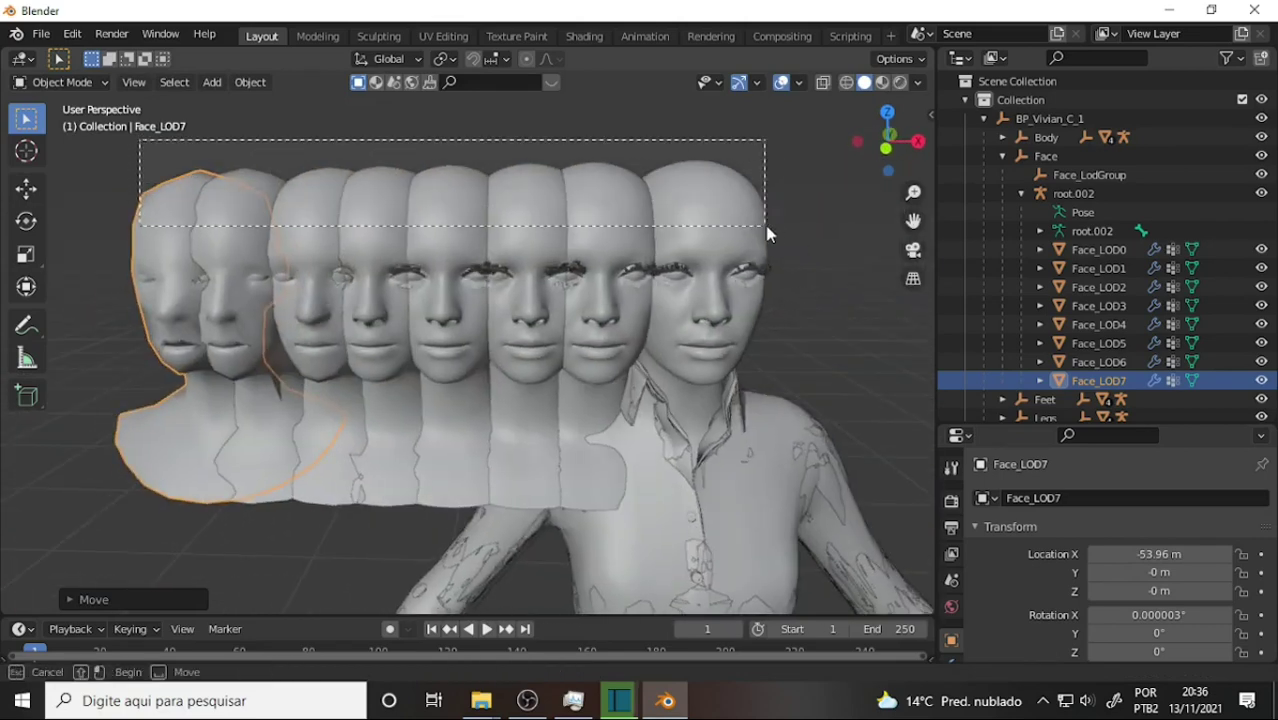
{"action": "left_click", "coordinate": [86, 83]}
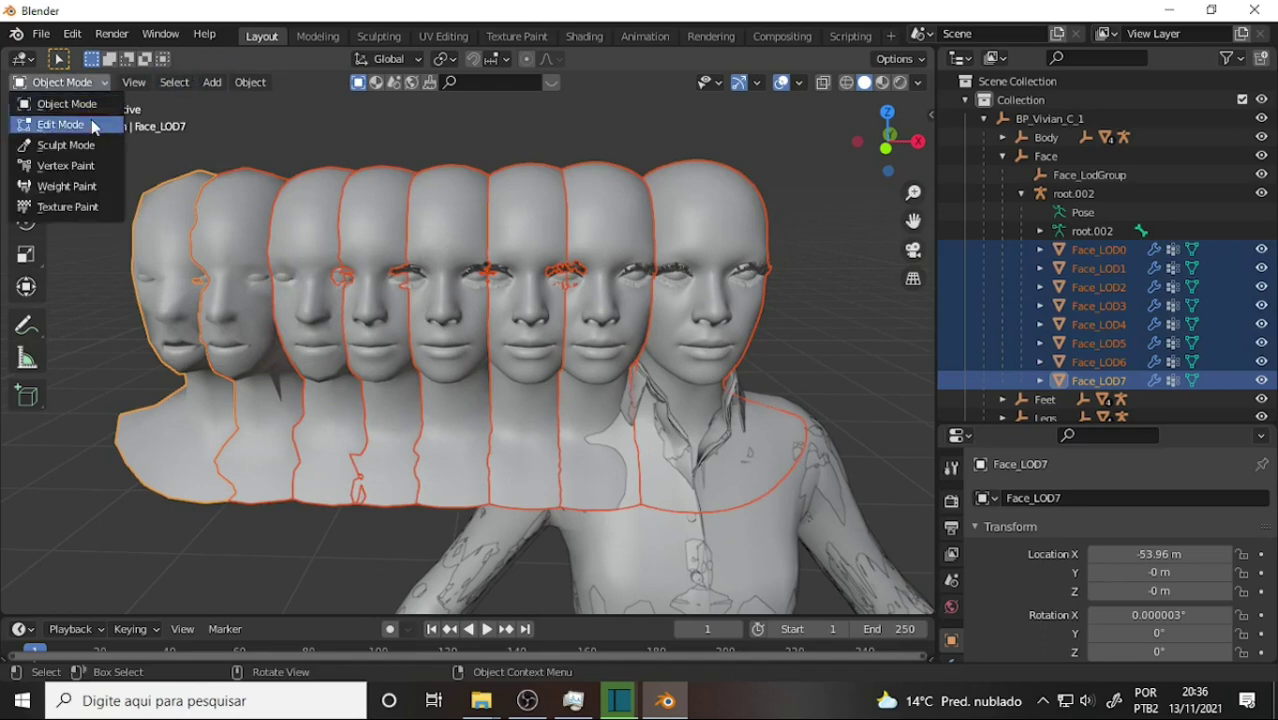
{"action": "key", "text": "Return"}
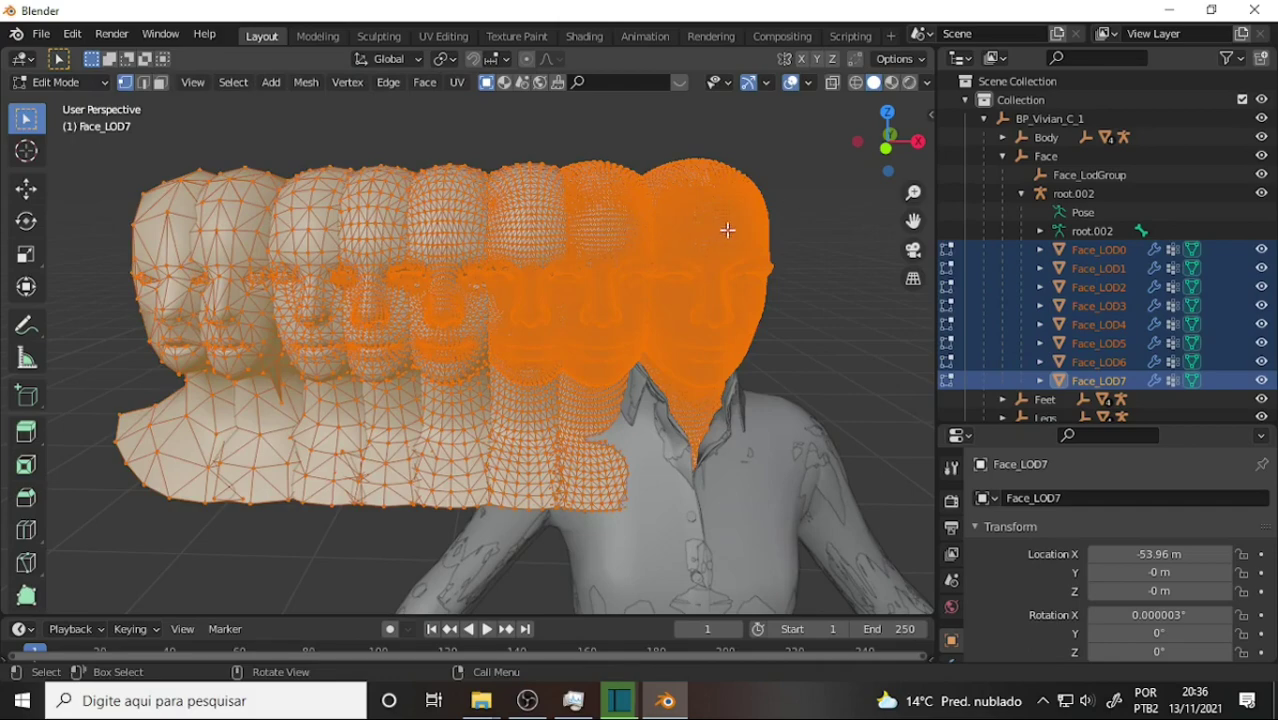
{"action": "scroll", "coordinate": [811, 236], "scroll_direction": "up", "scroll_amount": 2}
{"action": "scroll", "coordinate": [819, 225], "scroll_direction": "up", "scroll_amount": 3}
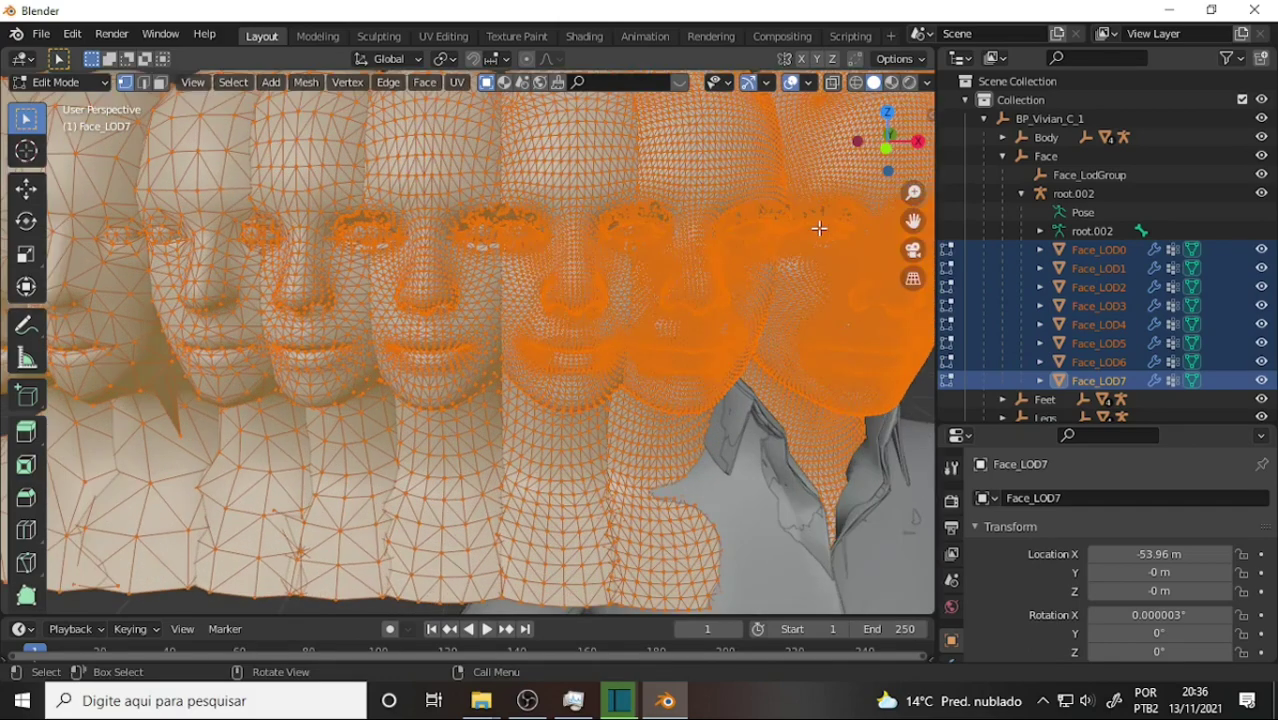
{"action": "middle_click_drag", "start_coordinate": [819, 225], "coordinate": [753, 231]}
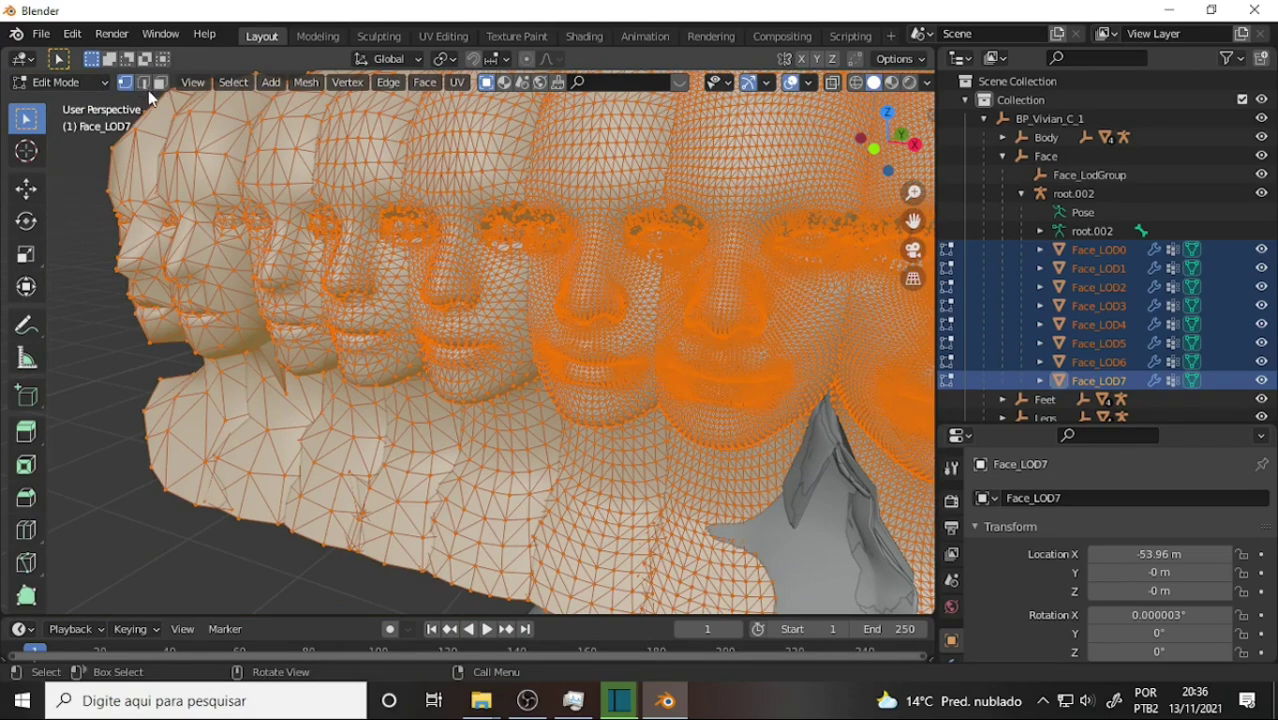
{"action": "left_click", "coordinate": [145, 86]}
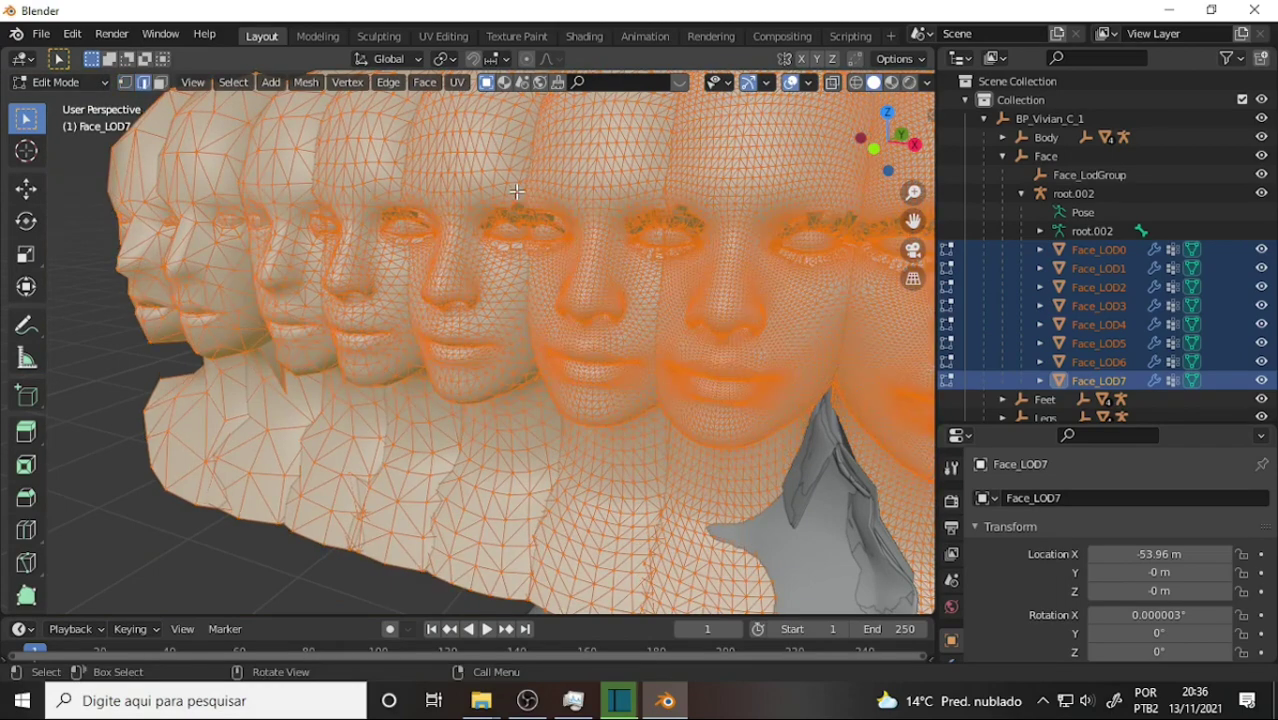
Convert the Face LOD meshes' triangles to quads with Face > Tris to Quads
{"action": "left_click", "coordinate": [419, 83]}
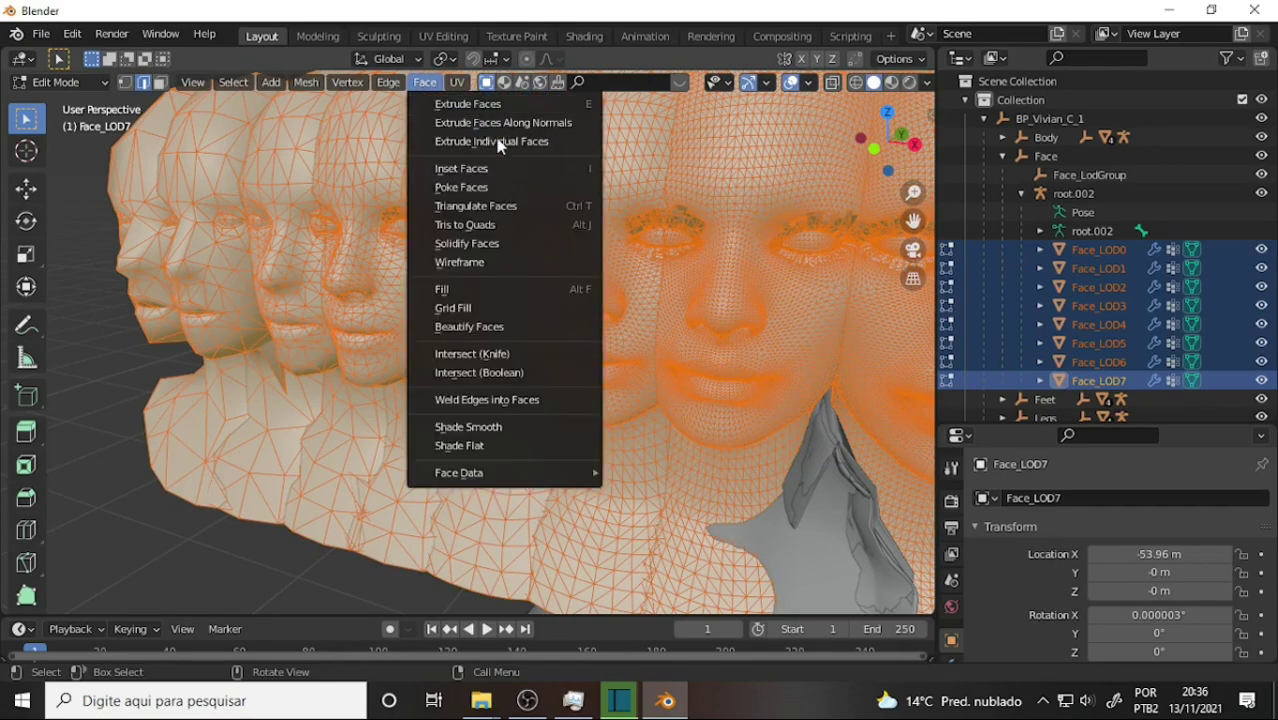
{"action": "left_click", "coordinate": [527, 272]}
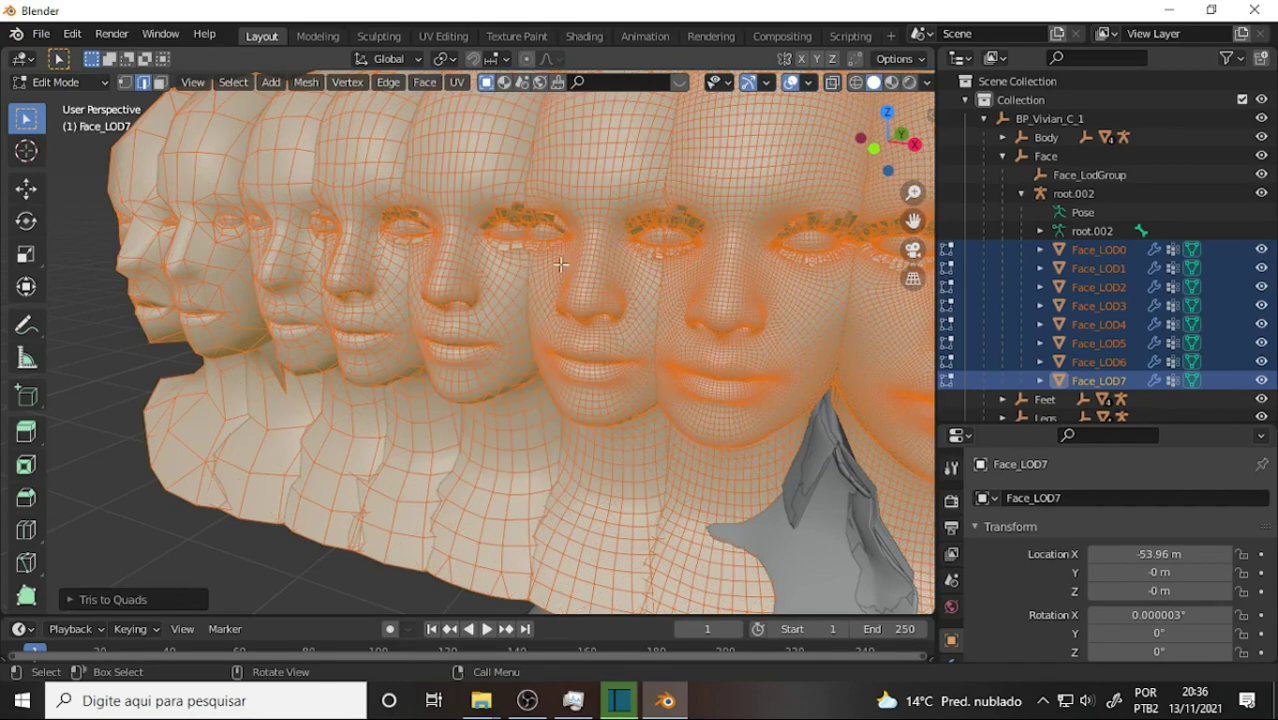
{"action": "scroll", "coordinate": [615, 234], "scroll_direction": "down", "scroll_amount": 1}
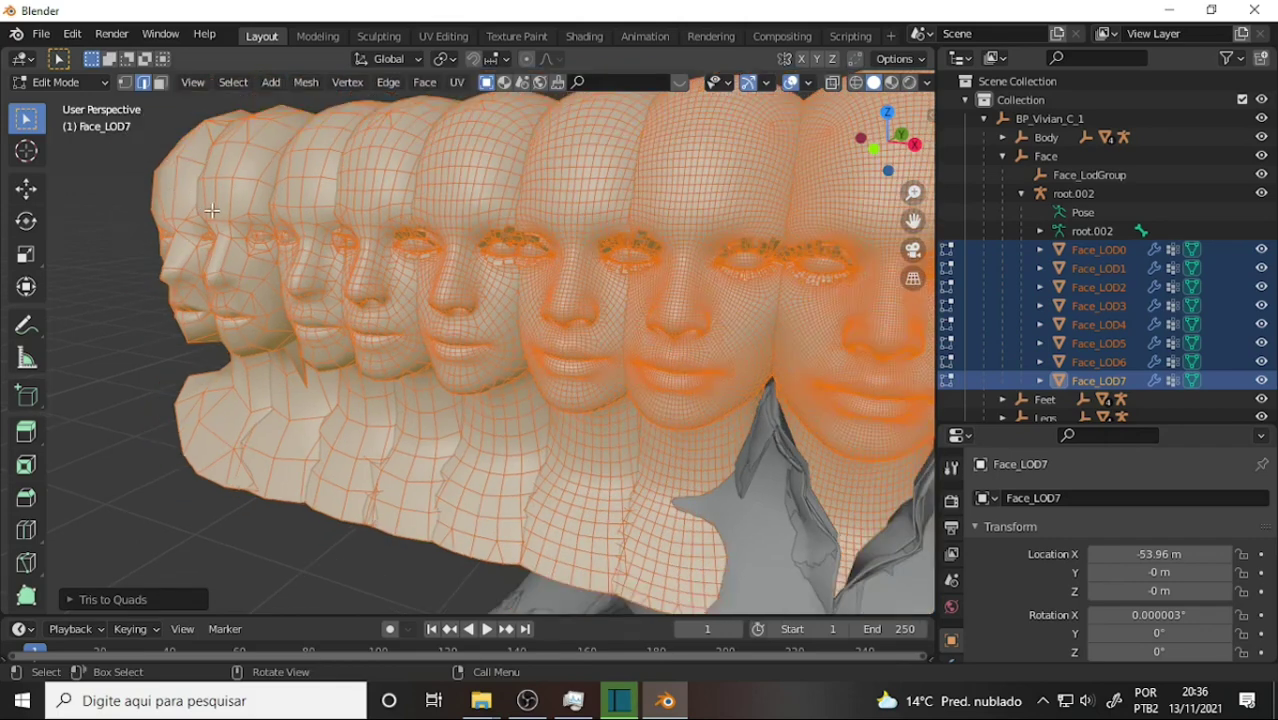
{"action": "left_click_drag", "start_coordinate": [914, 222], "coordinate": [780, 215]}
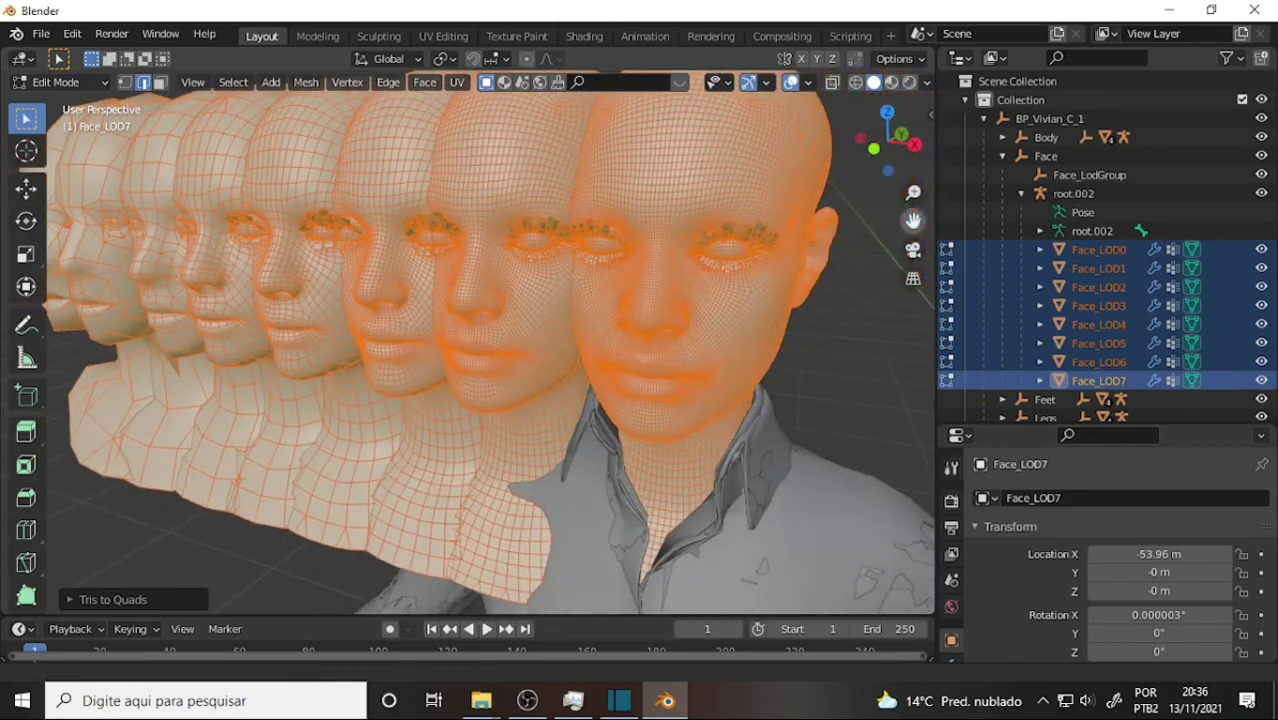
{"action": "mouse_move", "coordinate": [913, 220]}
{"action": "left_mouse_down"}
{"action": "mouse_move", "coordinate": [860, 205]}
{"action": "mouse_move", "coordinate": [913, 120]}
{"action": "left_mouse_up"}
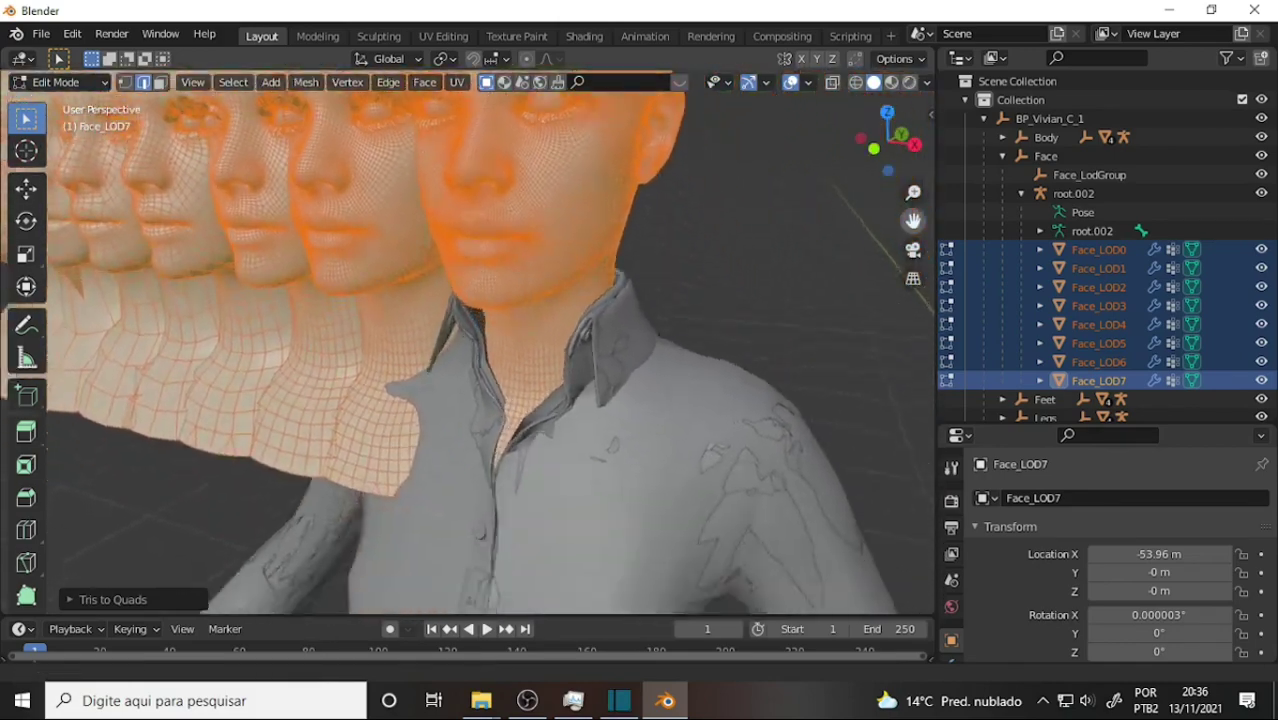
{"action": "left_click_drag", "start_coordinate": [913, 220], "coordinate": [913, 330]}
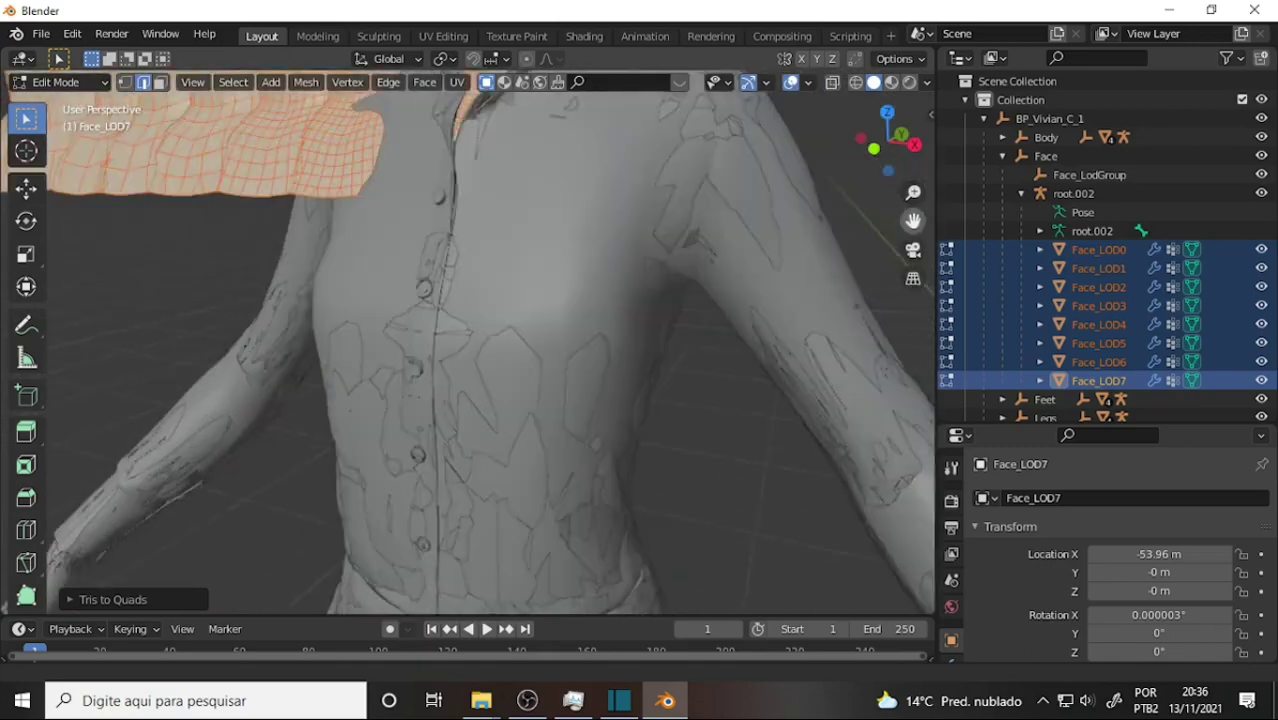
{"action": "left_click_drag", "start_coordinate": [913, 220], "coordinate": [913, 228]}
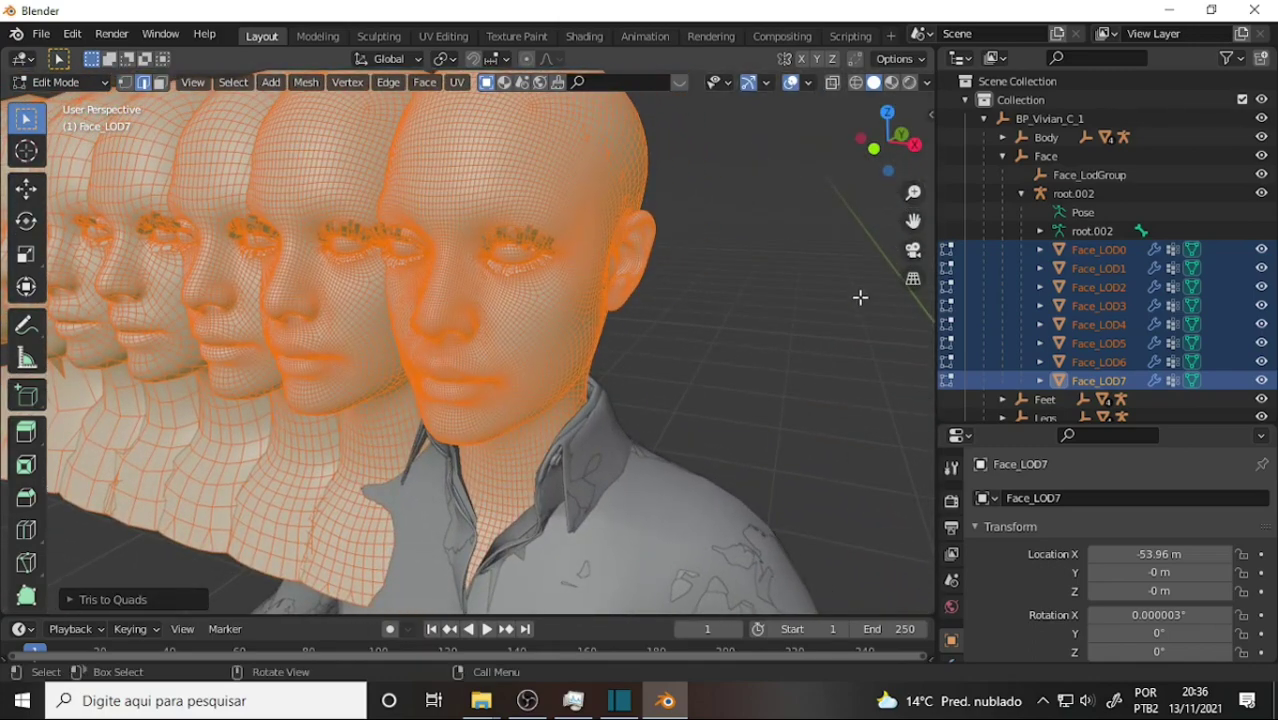
Pick a vertex on Face_LOD0's skin and switch to face select mode
{"action": "scroll", "coordinate": [775, 281], "scroll_direction": "up", "scroll_amount": 1}
{"action": "scroll", "coordinate": [775, 281], "scroll_direction": "up", "scroll_amount": 2}
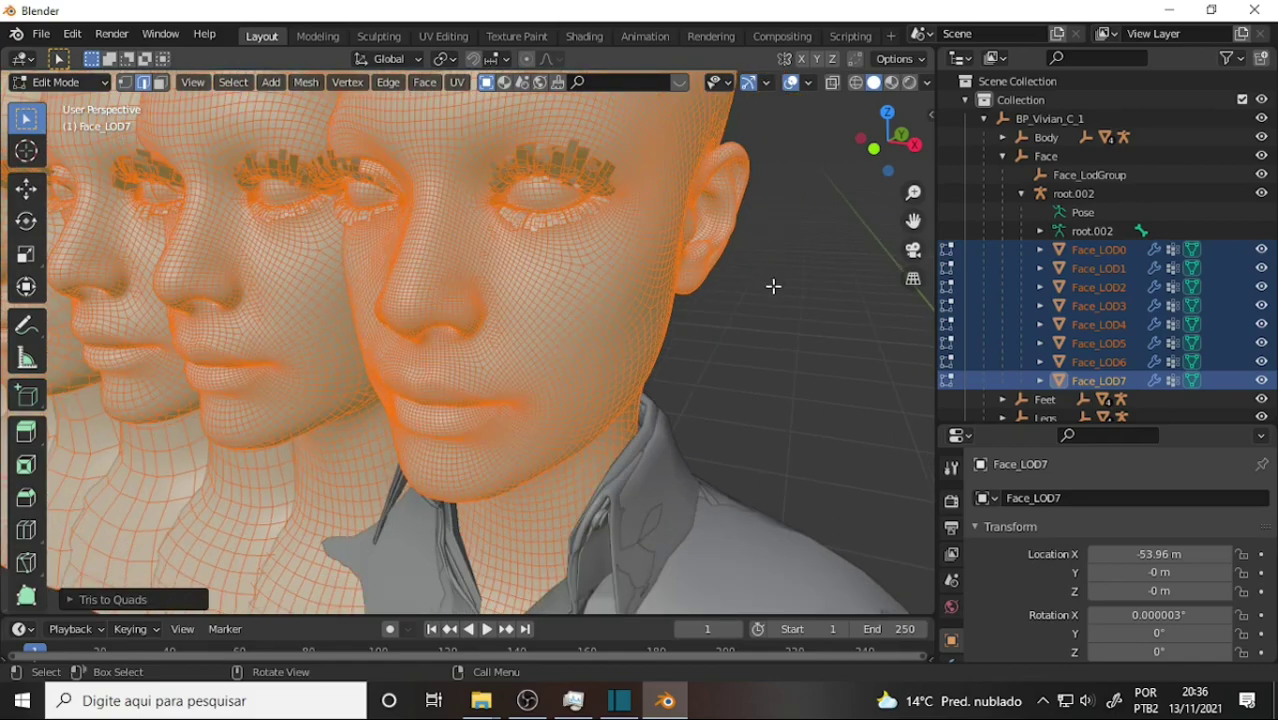
{"action": "scroll", "coordinate": [771, 287], "scroll_direction": "down", "scroll_amount": 3}
{"action": "scroll", "coordinate": [771, 287], "scroll_direction": "up", "scroll_amount": 2}
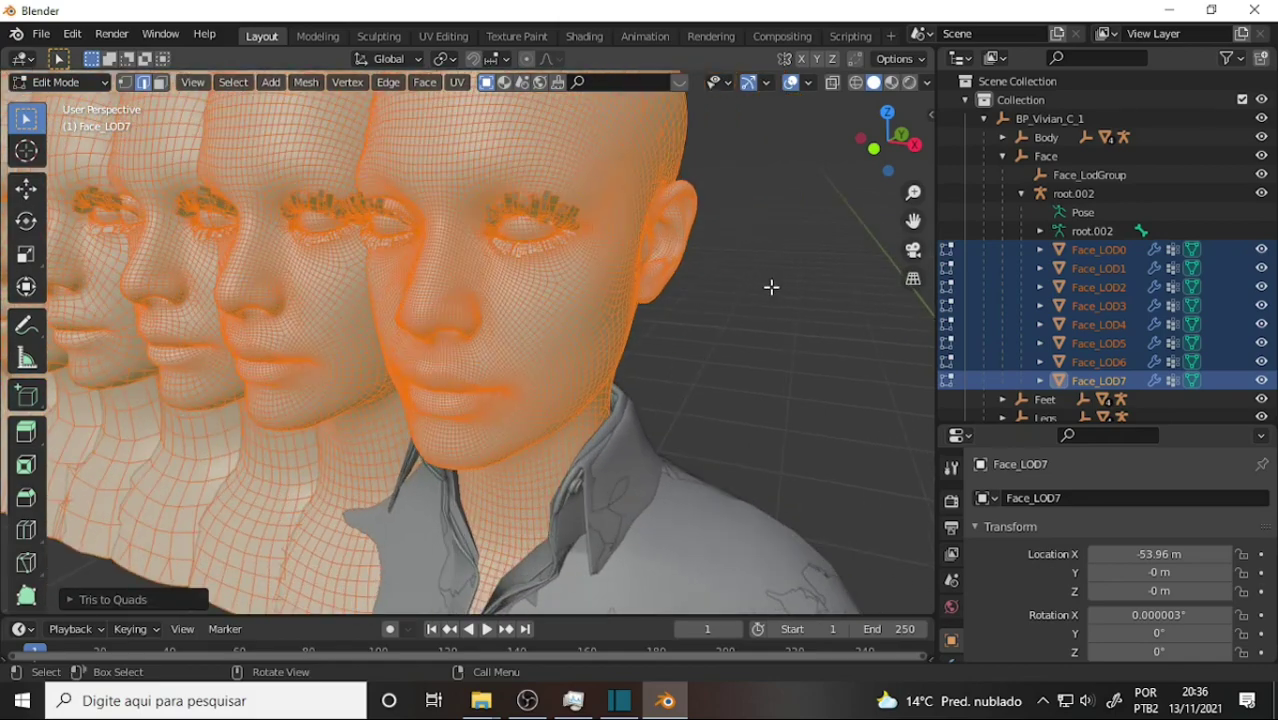
{"action": "left_click", "coordinate": [565, 333]}
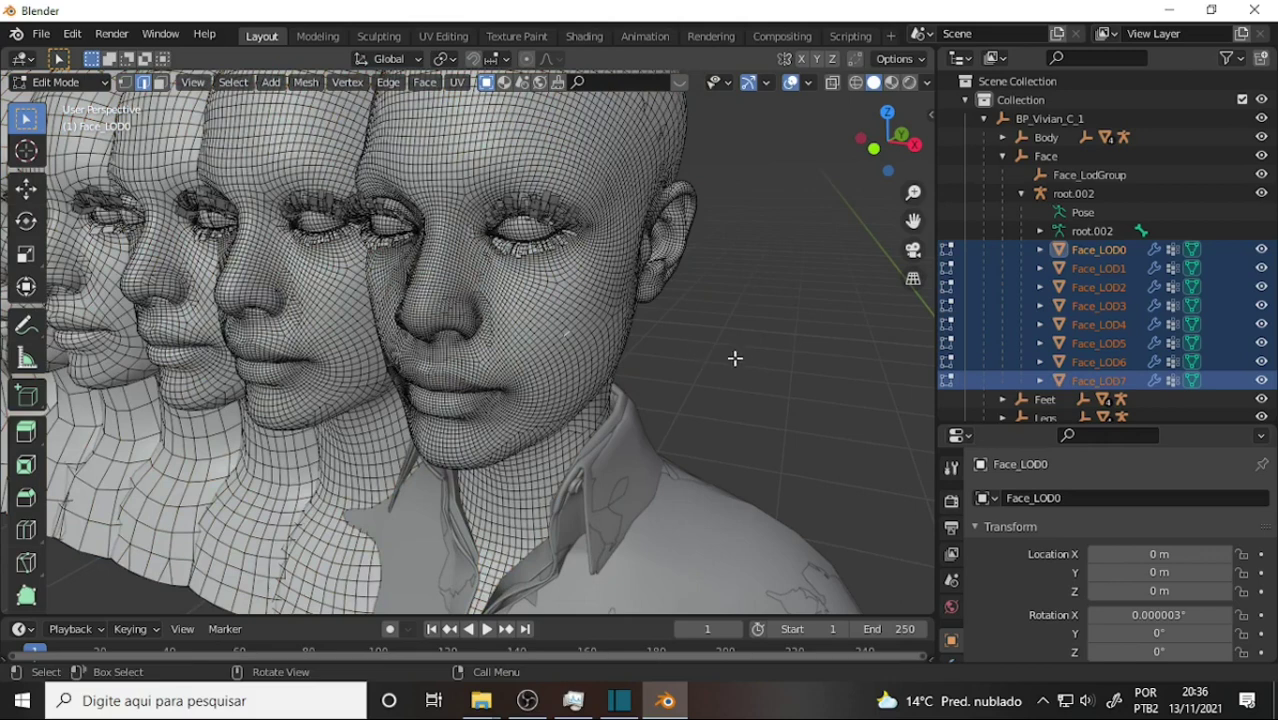
{"action": "left_click", "coordinate": [160, 83]}
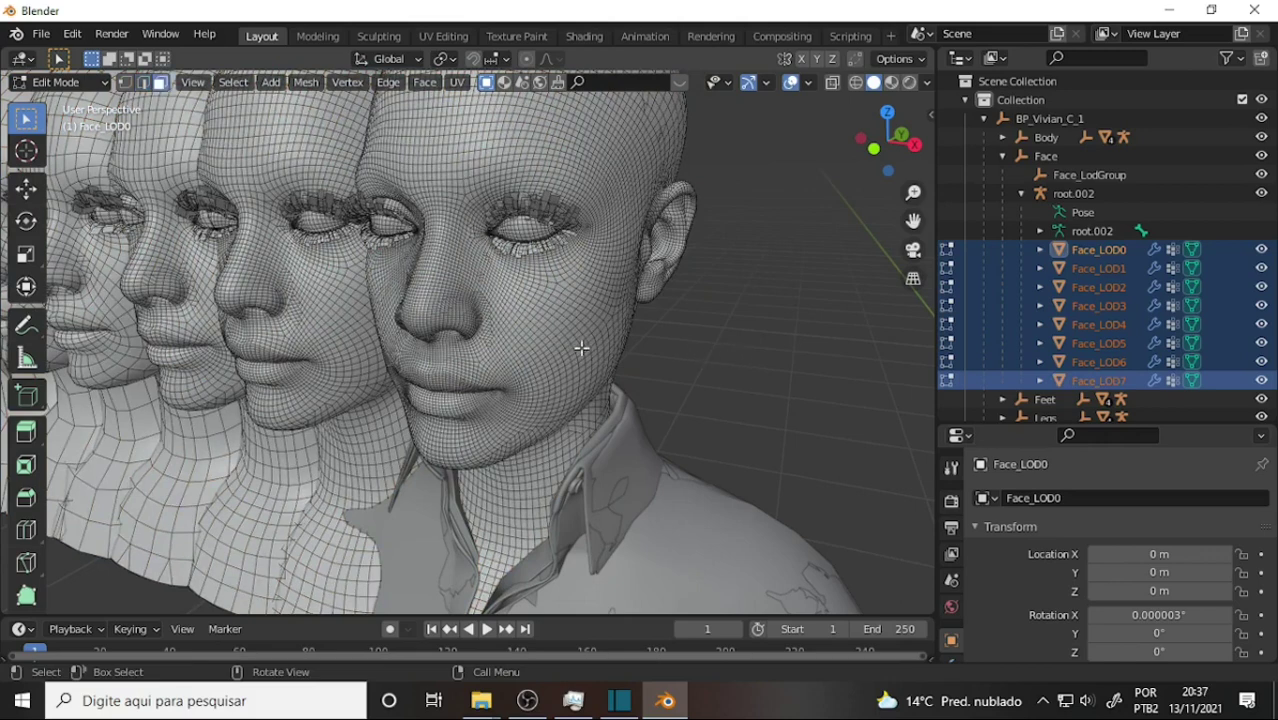
Select Face_LOD0's linked skin and delete those faces, exposing eyes, lashes and teeth
{"action": "key", "text": "ctrl+l"}
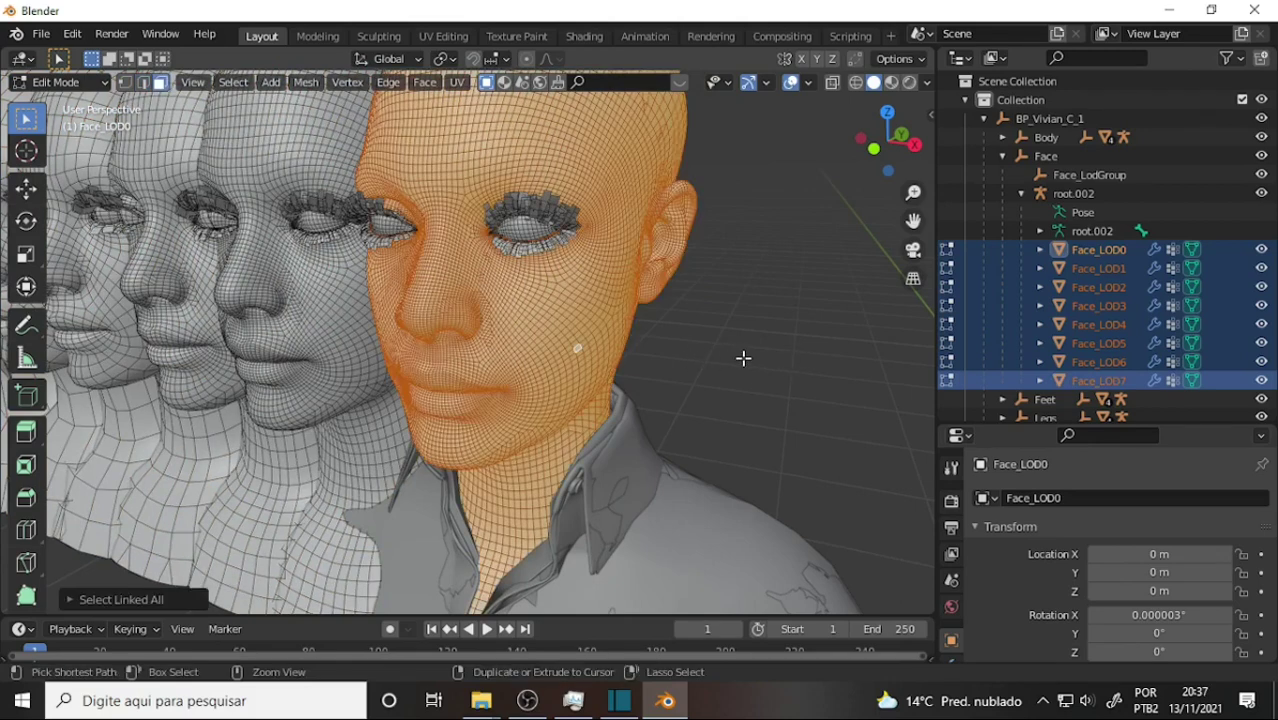
{"action": "key", "text": "x"}
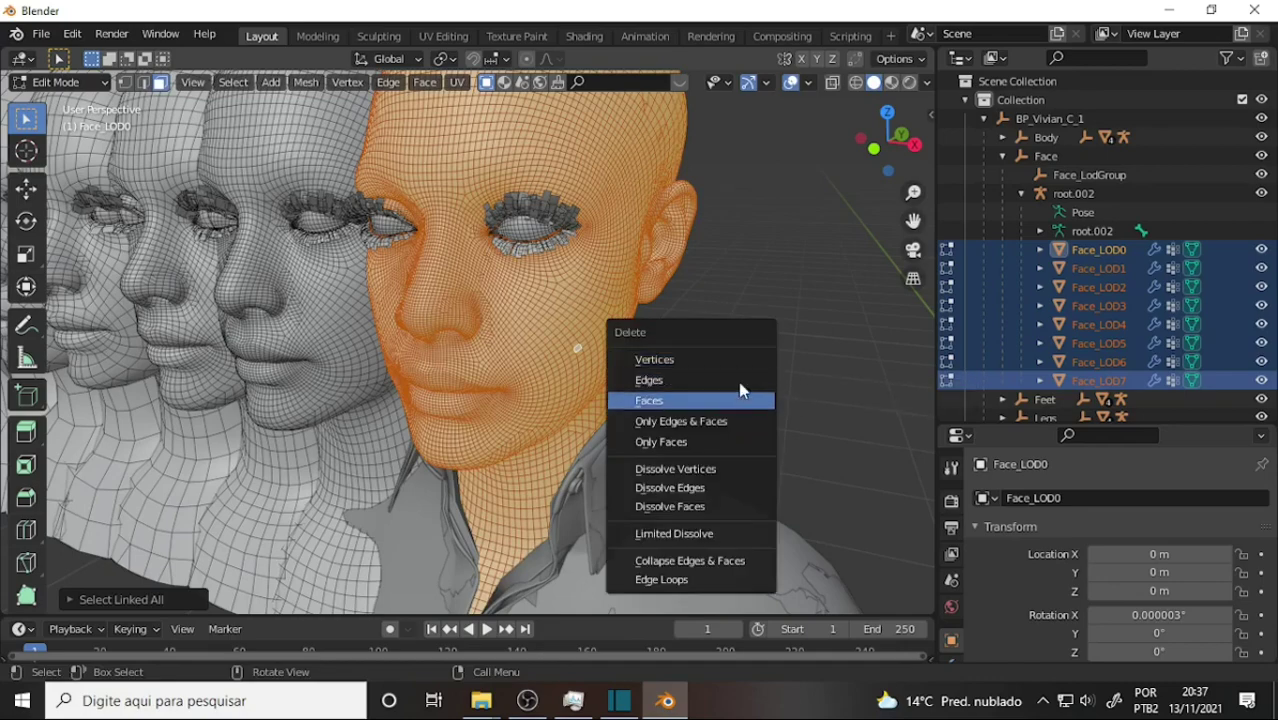
{"action": "left_click", "coordinate": [740, 390]}
{"action": "mouse_move", "coordinate": [722, 349]}
{"action": "middle_mouse_down"}
{"action": "mouse_move", "coordinate": [685, 331]}
{"action": "mouse_move", "coordinate": [618, 340]}
{"action": "mouse_move", "coordinate": [633, 347]}
{"action": "middle_mouse_up"}
{"action": "scroll", "coordinate": [680, 331], "scroll_direction": "up", "scroll_amount": 5}
{"action": "scroll", "coordinate": [677, 332], "scroll_direction": "down", "scroll_amount": 3}
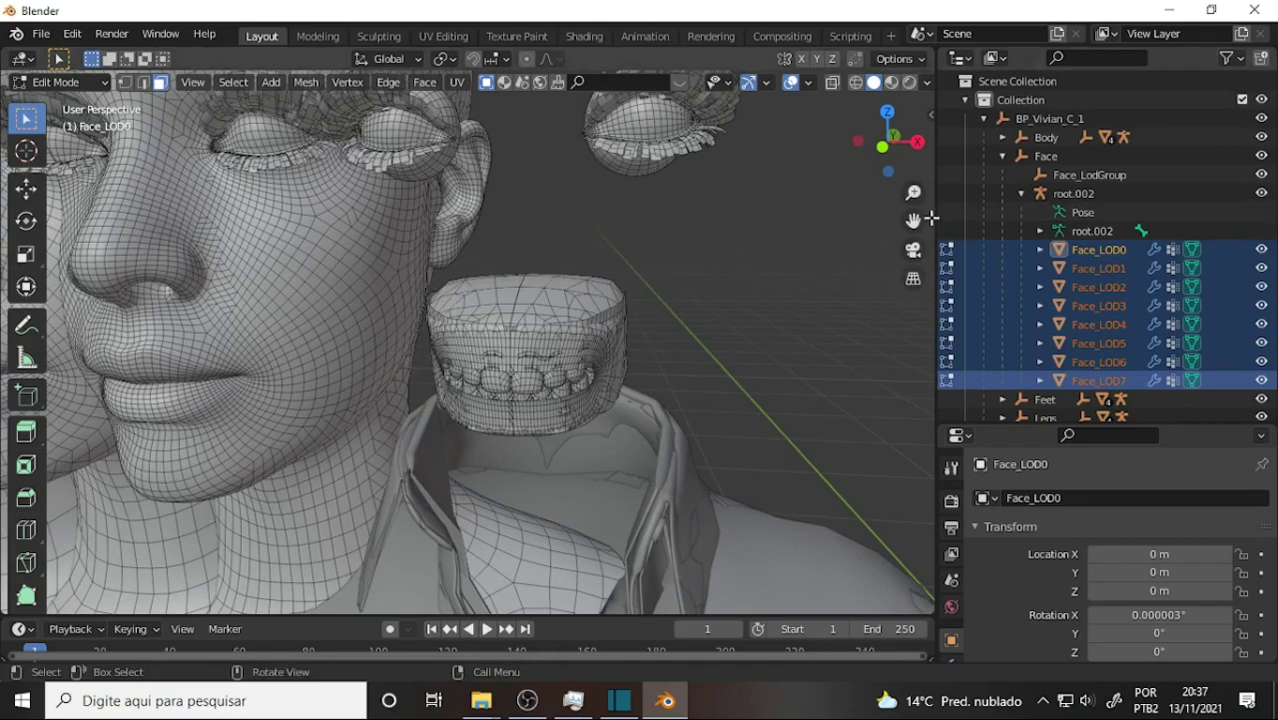
Select and hide both eyeballs, then switch the viewport to wireframe shading
{"action": "left_click_drag", "start_coordinate": [913, 220], "coordinate": [598, 268]}
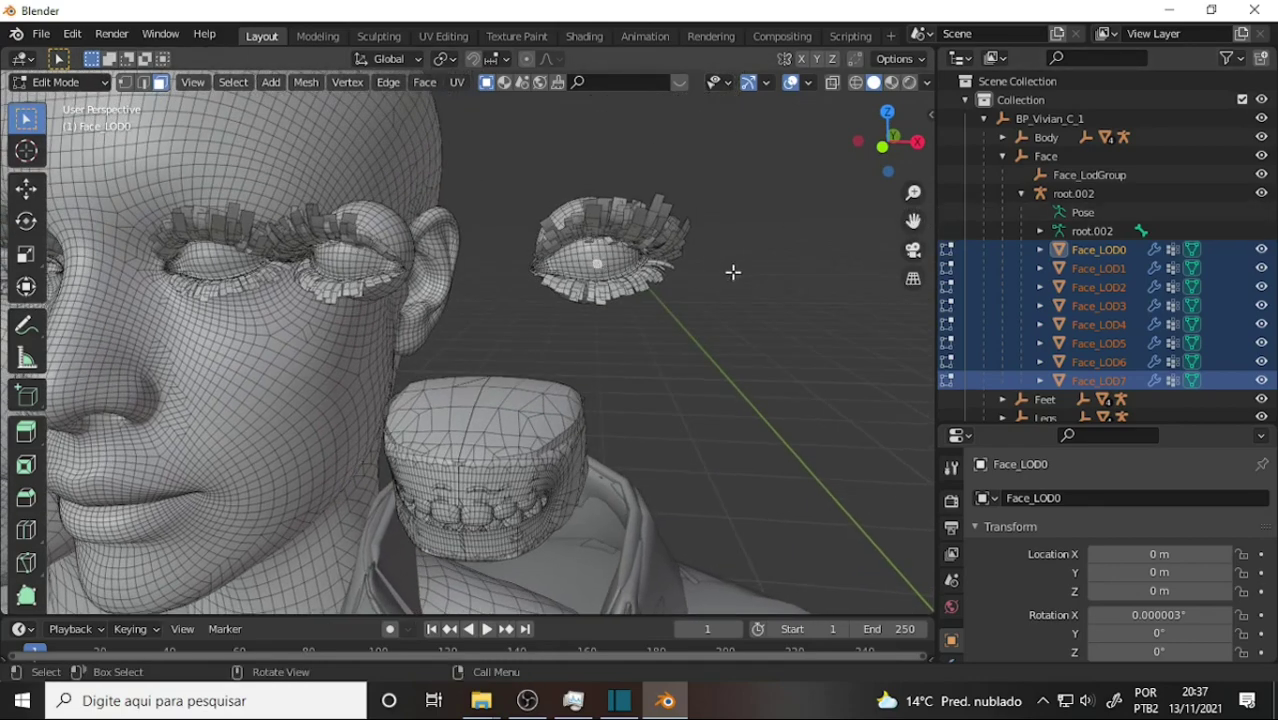
{"action": "key", "text": "ctrl+l"}
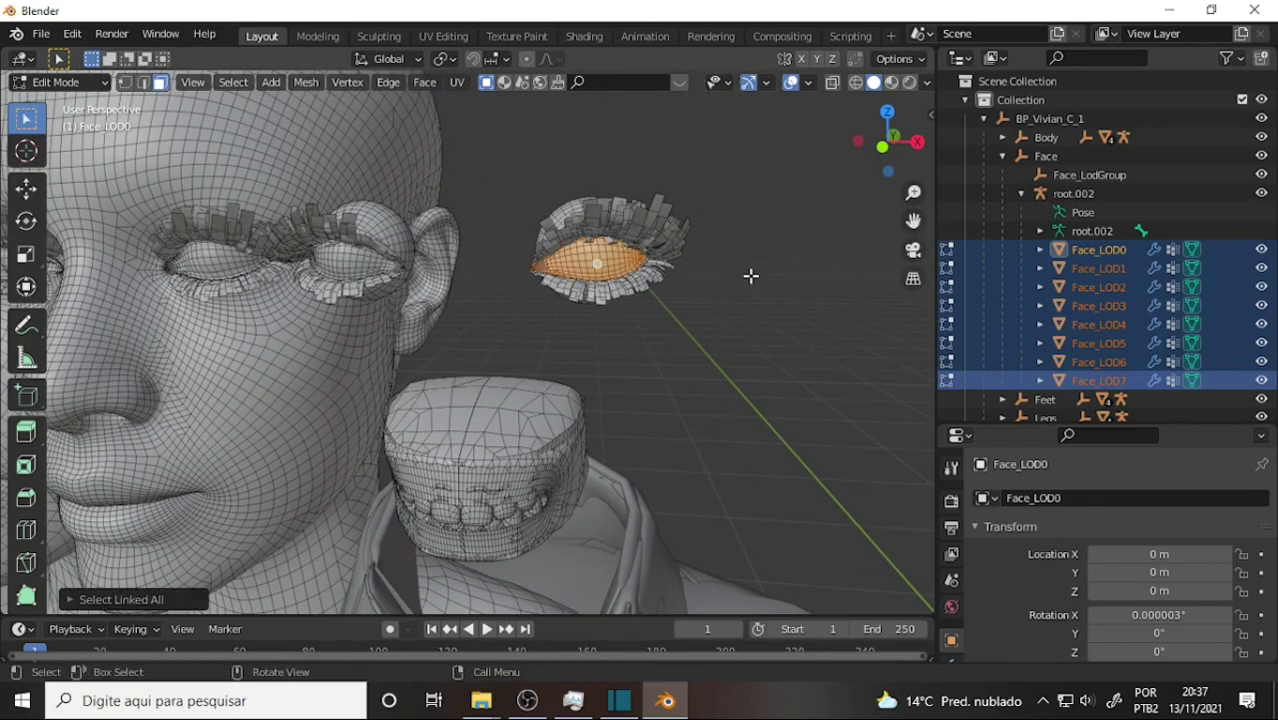
{"action": "middle_click_drag", "start_coordinate": [787, 268], "coordinate": [609, 313]}
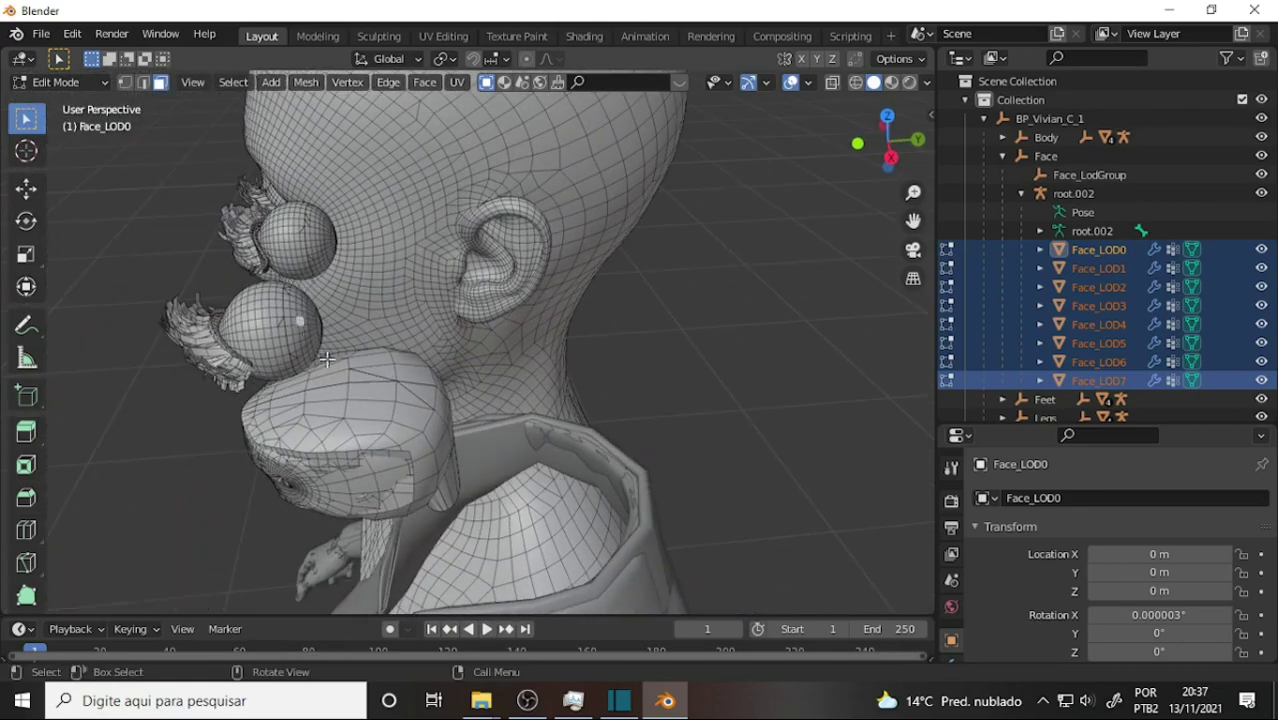
{"action": "key", "text": "ctrl+l"}
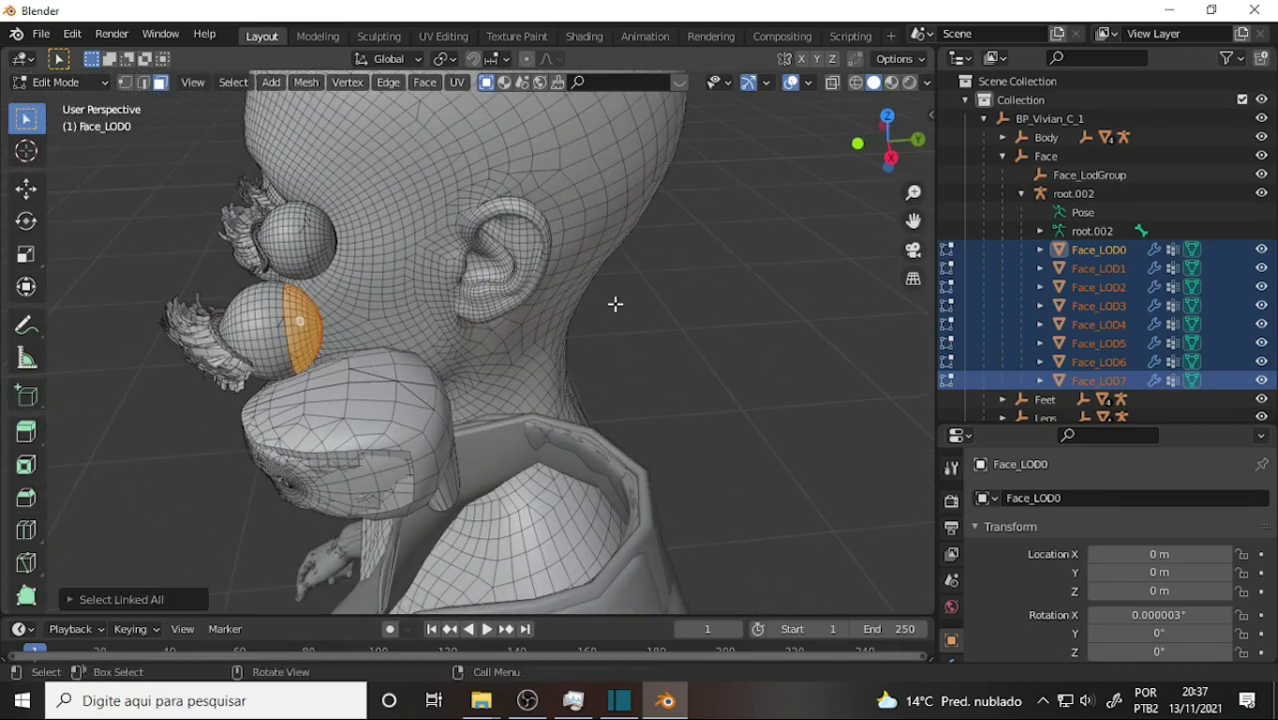
{"action": "mouse_move", "coordinate": [613, 302]}
{"action": "middle_mouse_down"}
{"action": "mouse_move", "coordinate": [772, 318]}
{"action": "mouse_move", "coordinate": [791, 265]}
{"action": "mouse_move", "coordinate": [802, 277]}
{"action": "mouse_move", "coordinate": [810, 263]}
{"action": "middle_mouse_up"}
{"action": "key", "text": "h"}
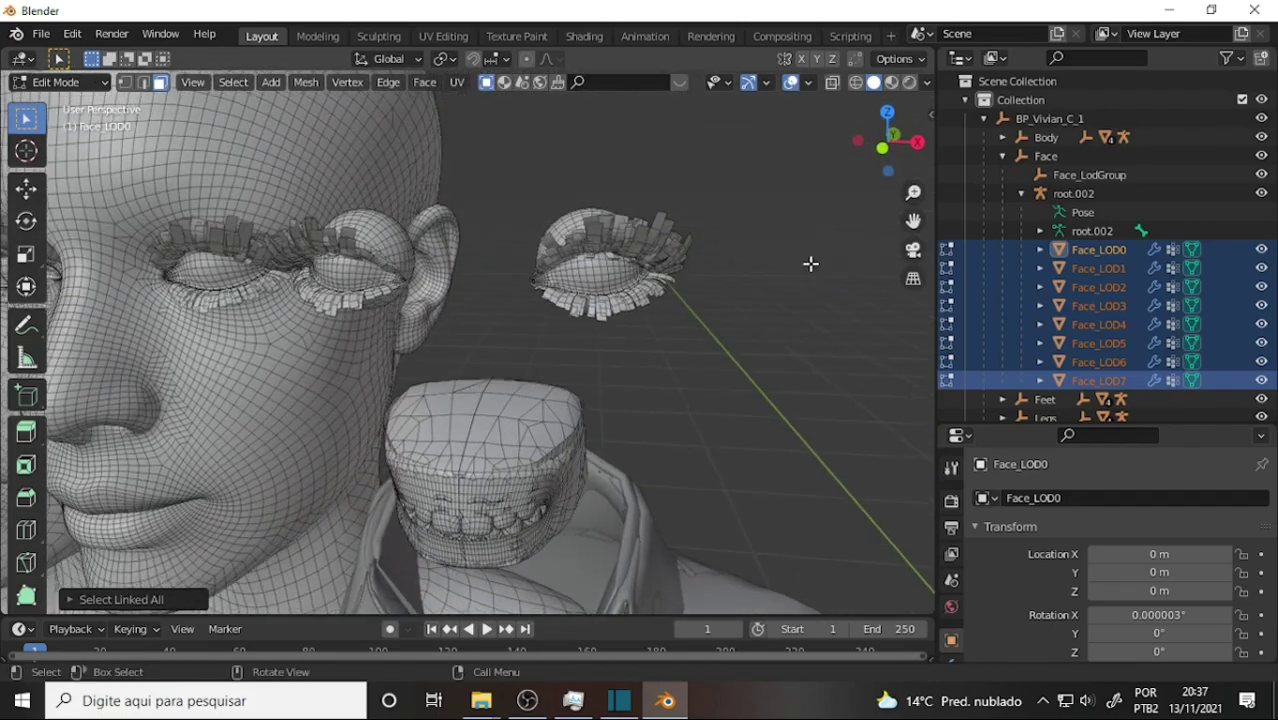
{"action": "left_click", "coordinate": [853, 83]}
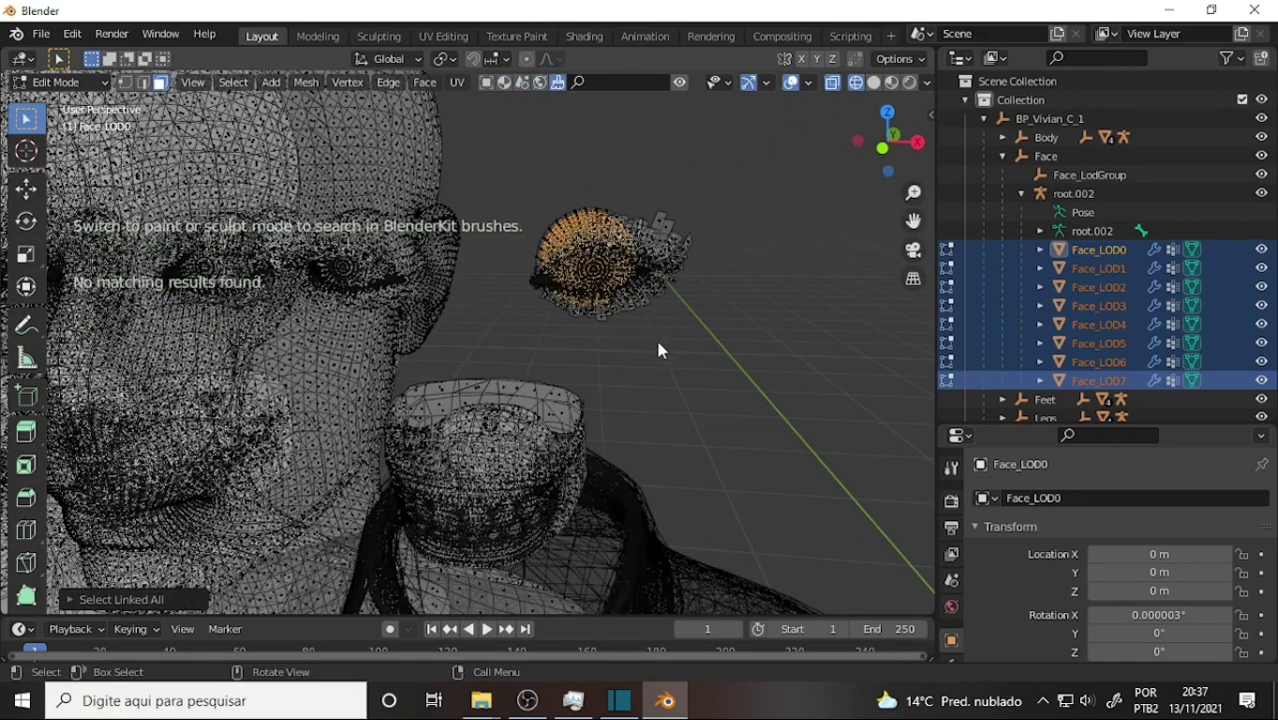
Box-select the eye faces, invert the selection and delete every other face
{"action": "left_click", "coordinate": [556, 184]}
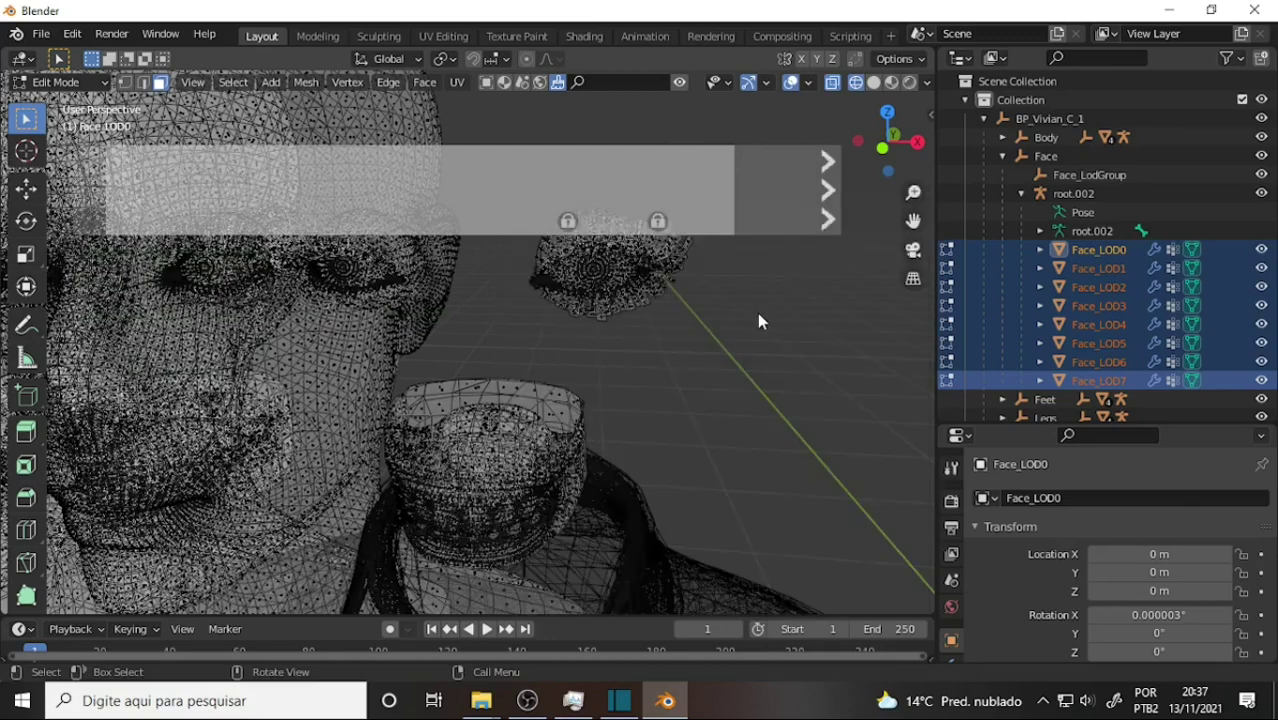
{"action": "left_click_drag", "start_coordinate": [531, 339], "coordinate": [754, 186]}
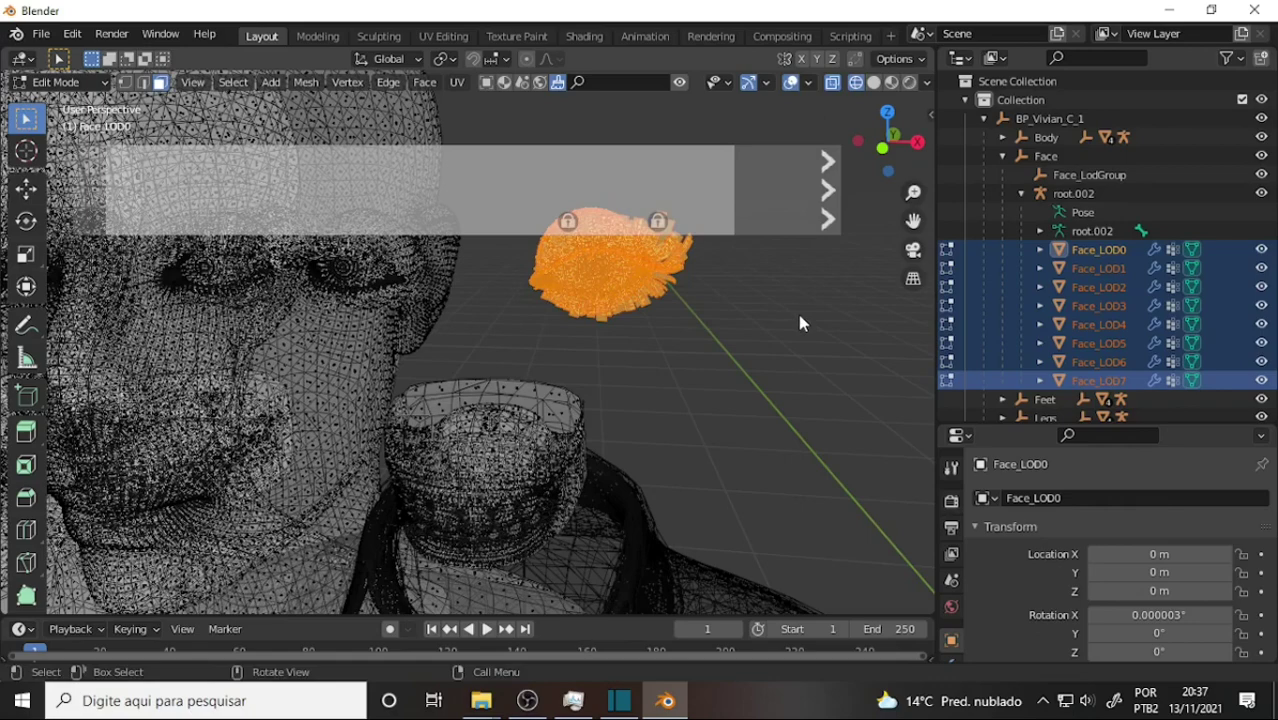
{"action": "key", "text": "ctrl+i"}
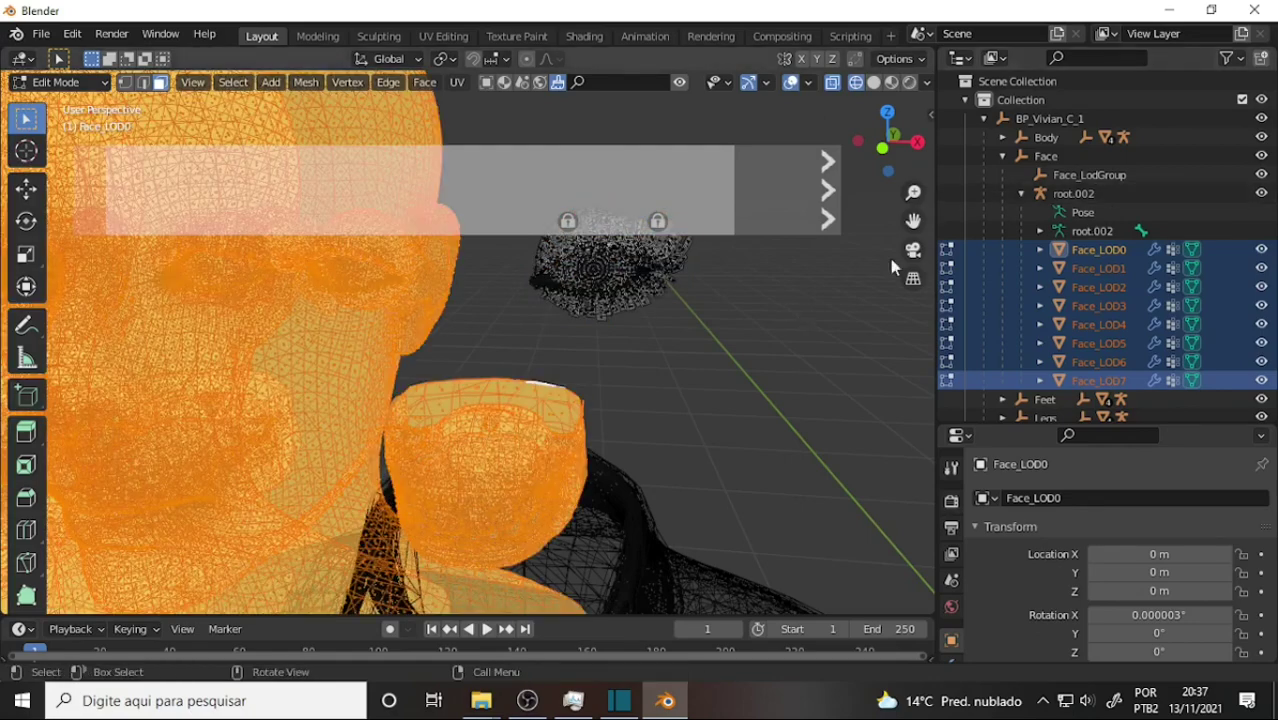
{"action": "scroll", "coordinate": [761, 352], "scroll_direction": "down", "scroll_amount": 3}
{"action": "key", "text": "x"}
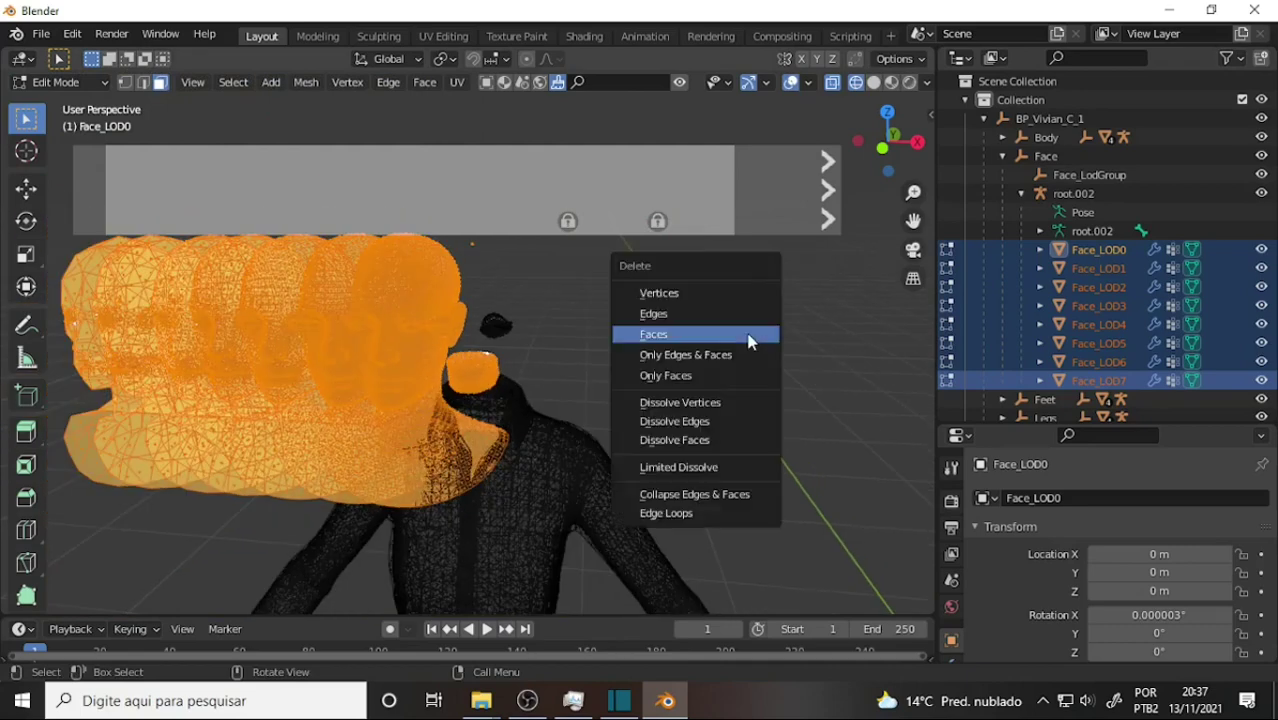
{"action": "left_click", "coordinate": [748, 336]}
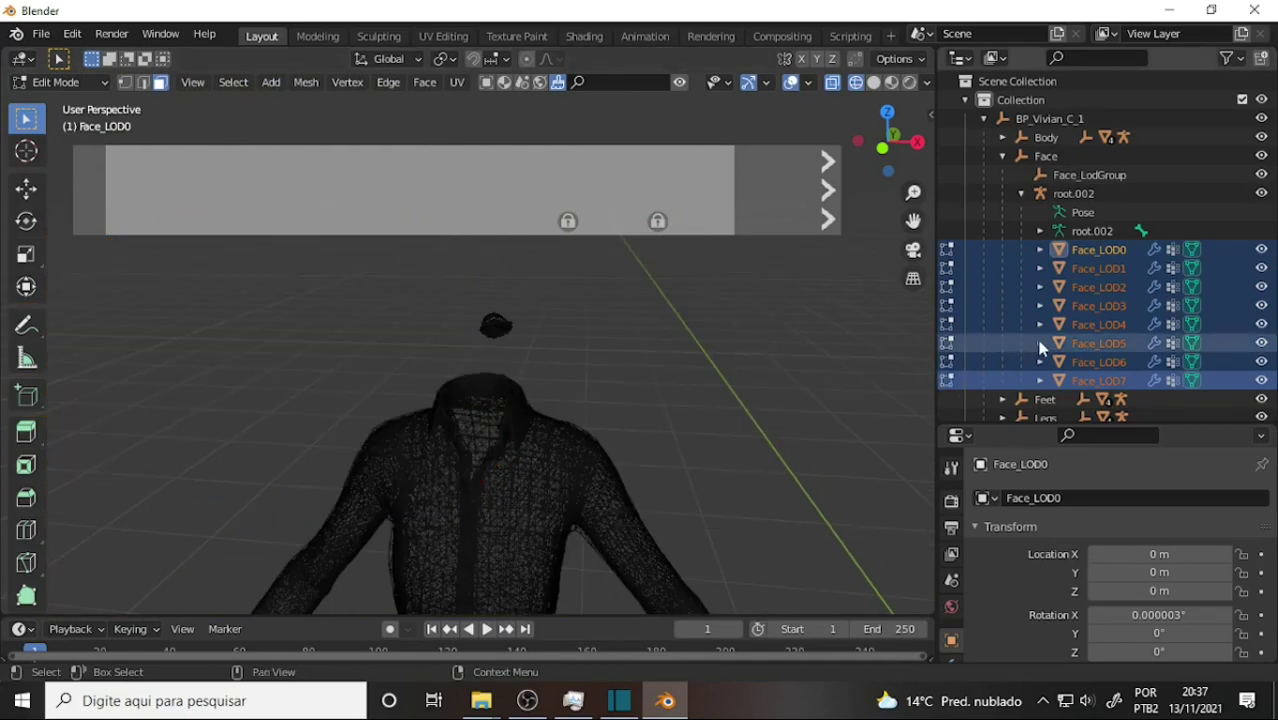
Delete Face_LOD1 through Face_LOD7 from the Outliner
{"action": "scroll", "coordinate": [1147, 294], "scroll_direction": "down", "scroll_amount": 2}
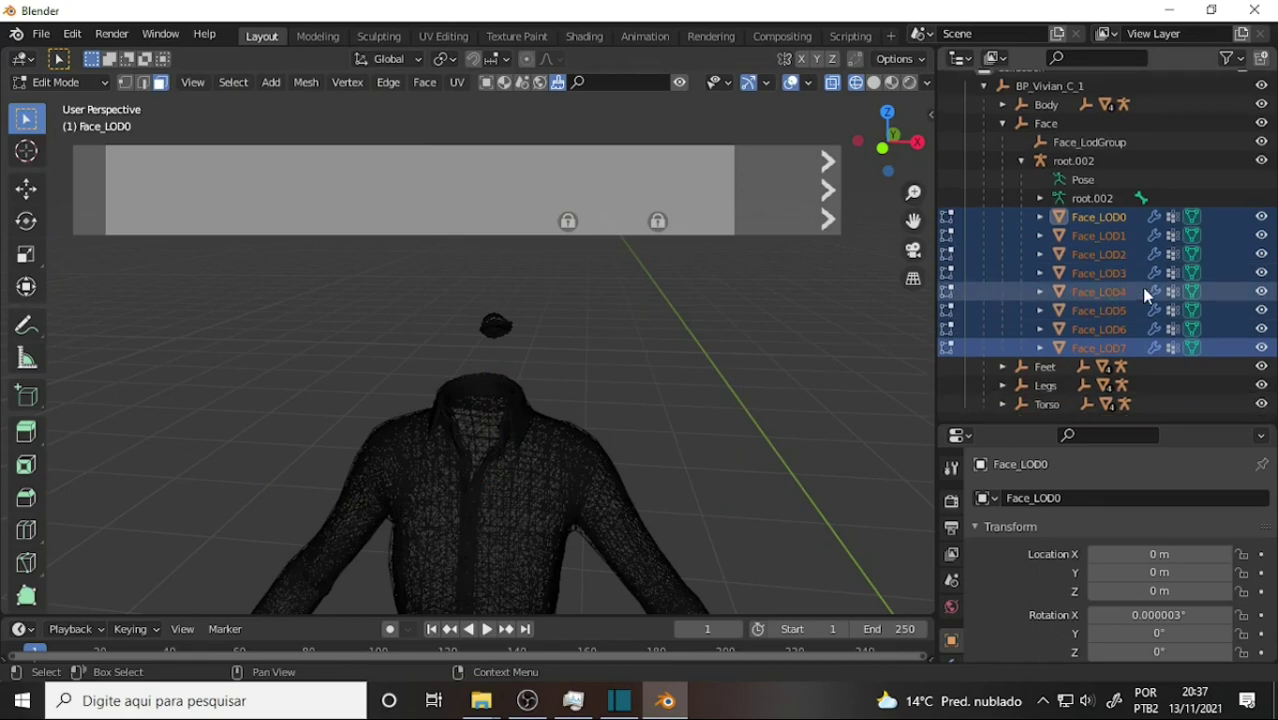
{"action": "left_click", "coordinate": [1045, 368]}
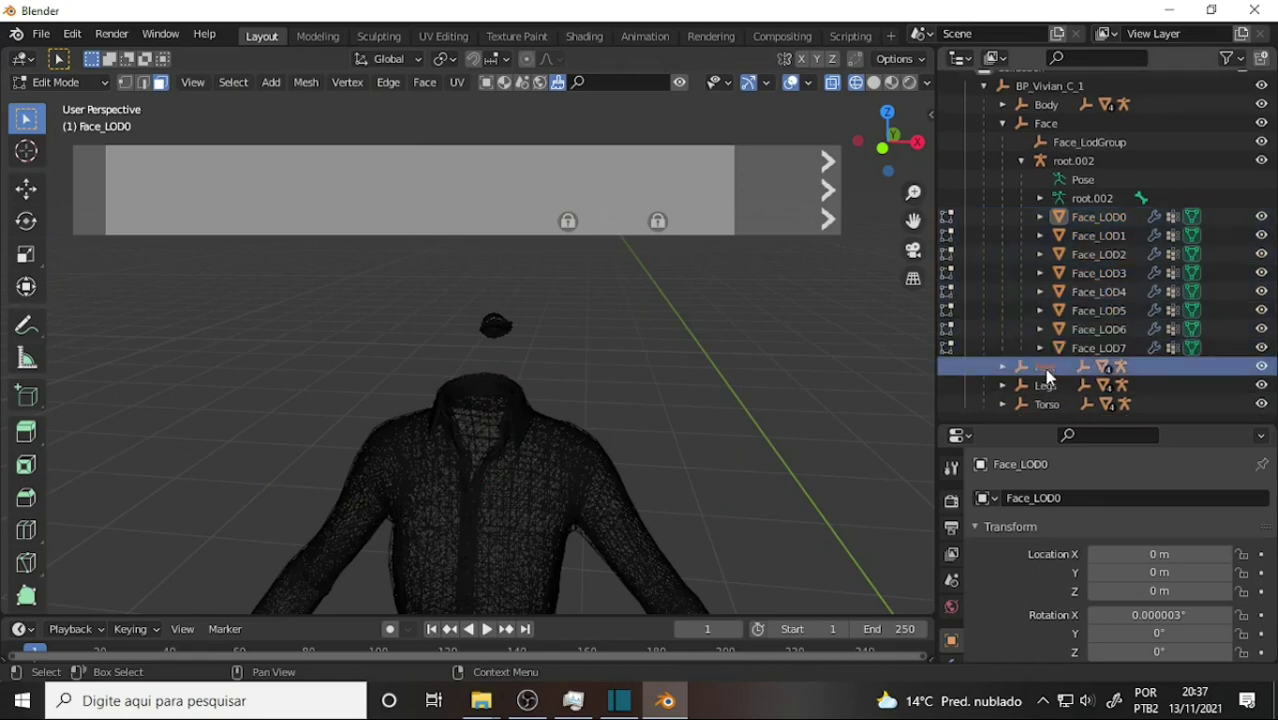
{"action": "left_click", "coordinate": [1101, 238]}
{"action": "right_click", "coordinate": [1100, 243]}
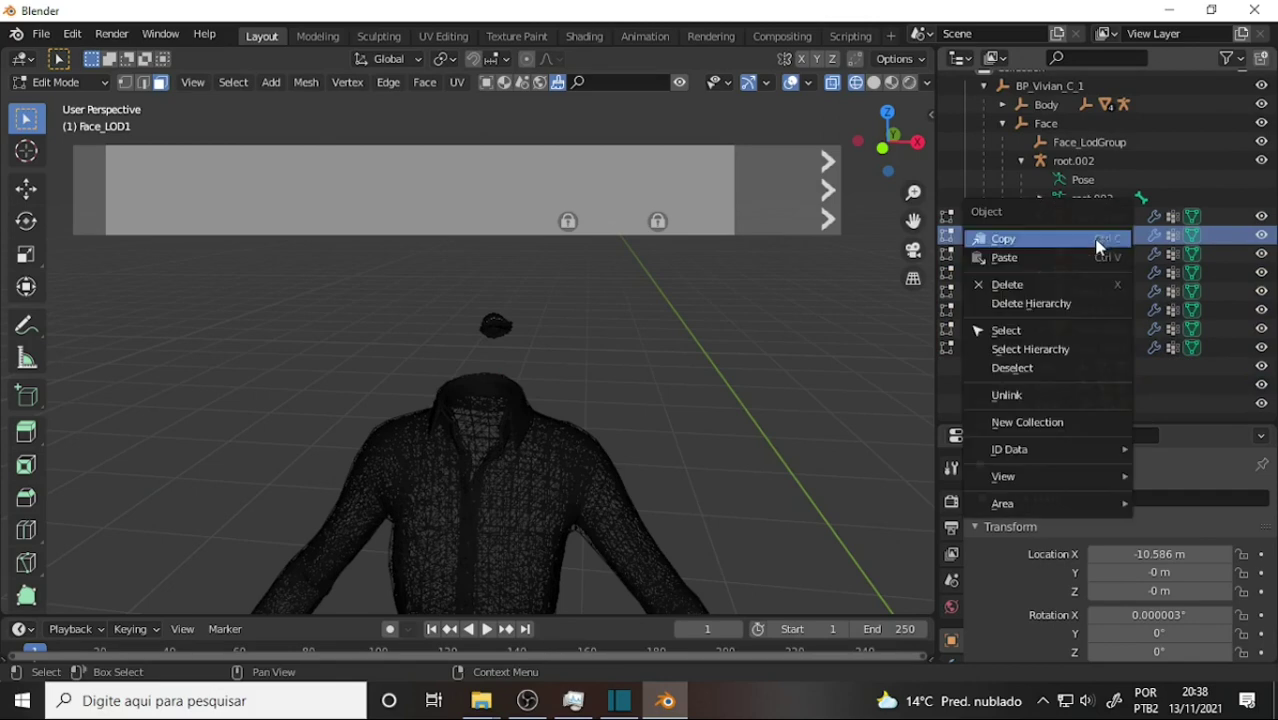
{"action": "left_click", "coordinate": [1072, 284]}
{"action": "right_click", "coordinate": [1103, 257]}
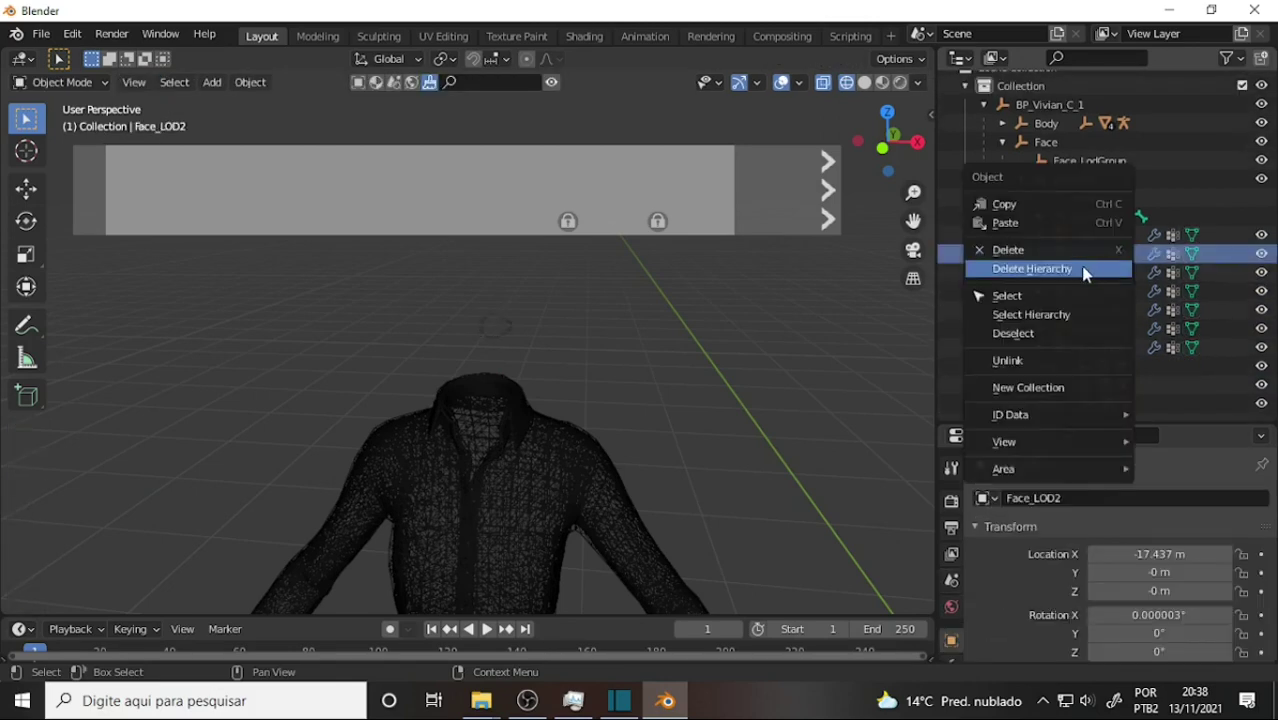
{"action": "left_click", "coordinate": [1060, 250]}
{"action": "right_click", "coordinate": [1112, 272]}
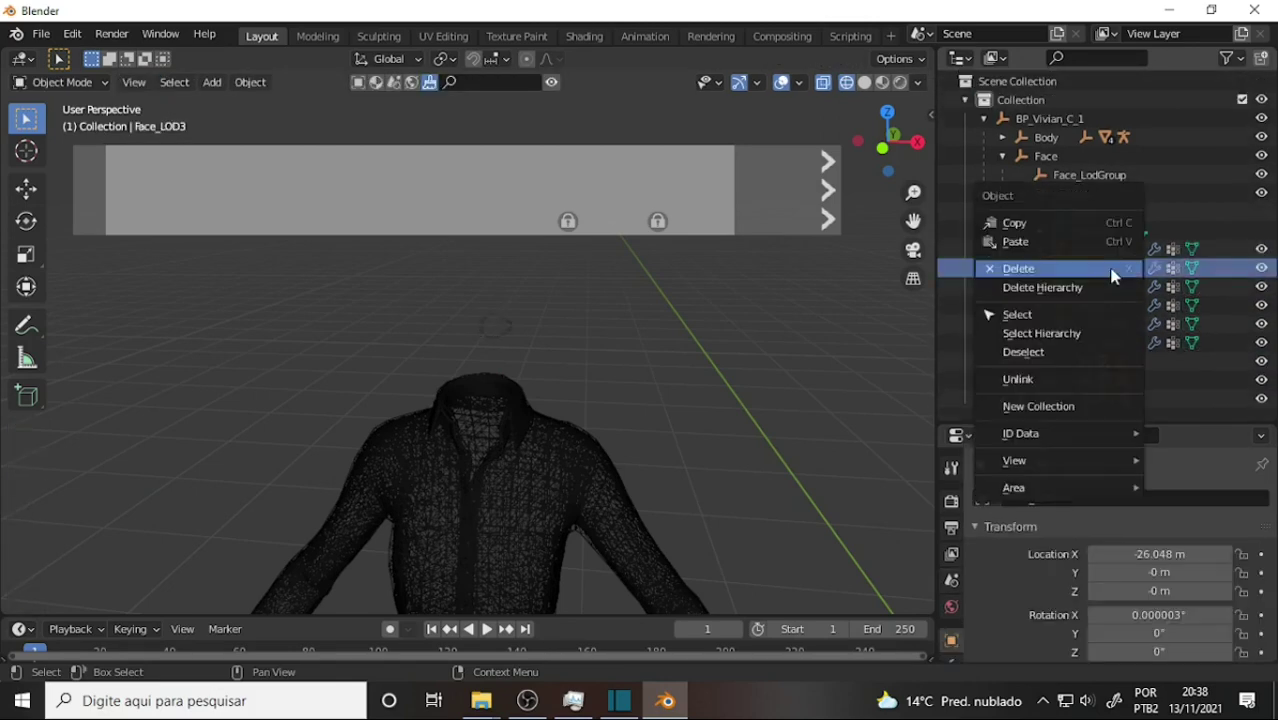
{"action": "left_click", "coordinate": [1110, 270]}
{"action": "right_click", "coordinate": [1105, 272]}
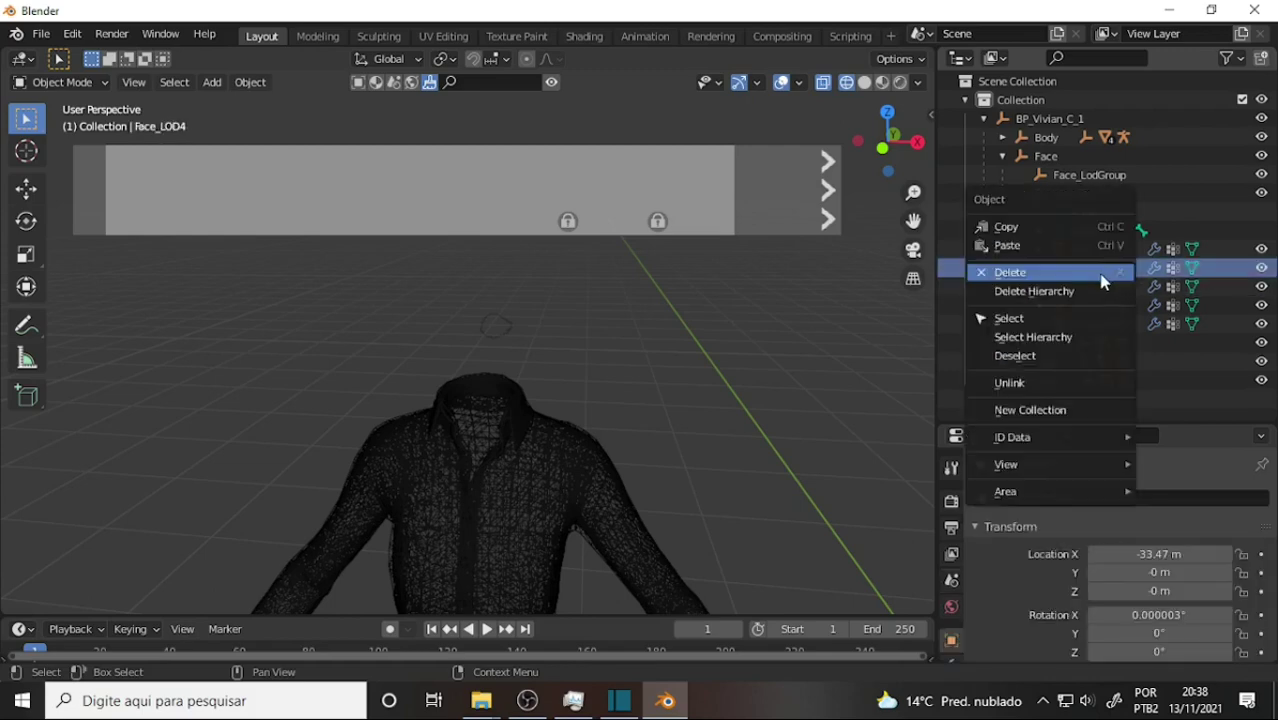
{"action": "left_click", "coordinate": [1101, 277]}
{"action": "right_click", "coordinate": [1100, 276]}
{"action": "left_click", "coordinate": [1100, 276]}
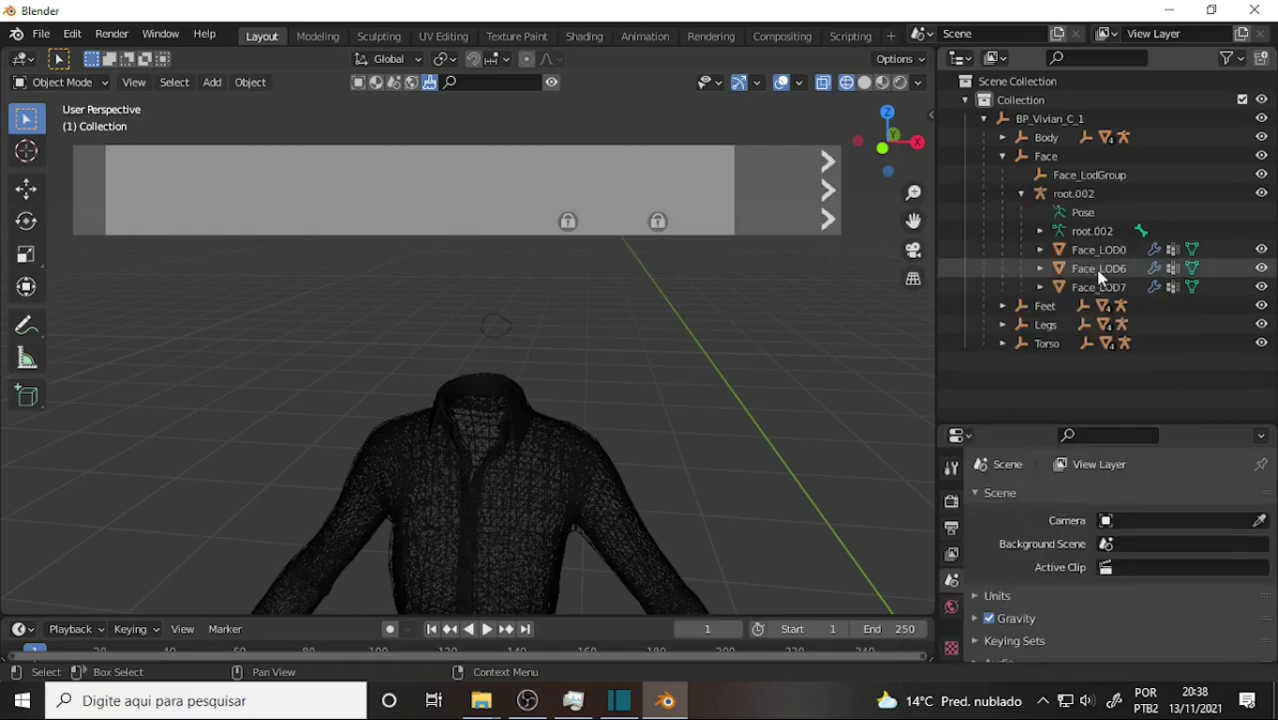
{"action": "right_click", "coordinate": [1100, 270]}
{"action": "left_click", "coordinate": [1100, 272]}
{"action": "right_click", "coordinate": [1100, 270]}
{"action": "left_click", "coordinate": [1100, 272]}
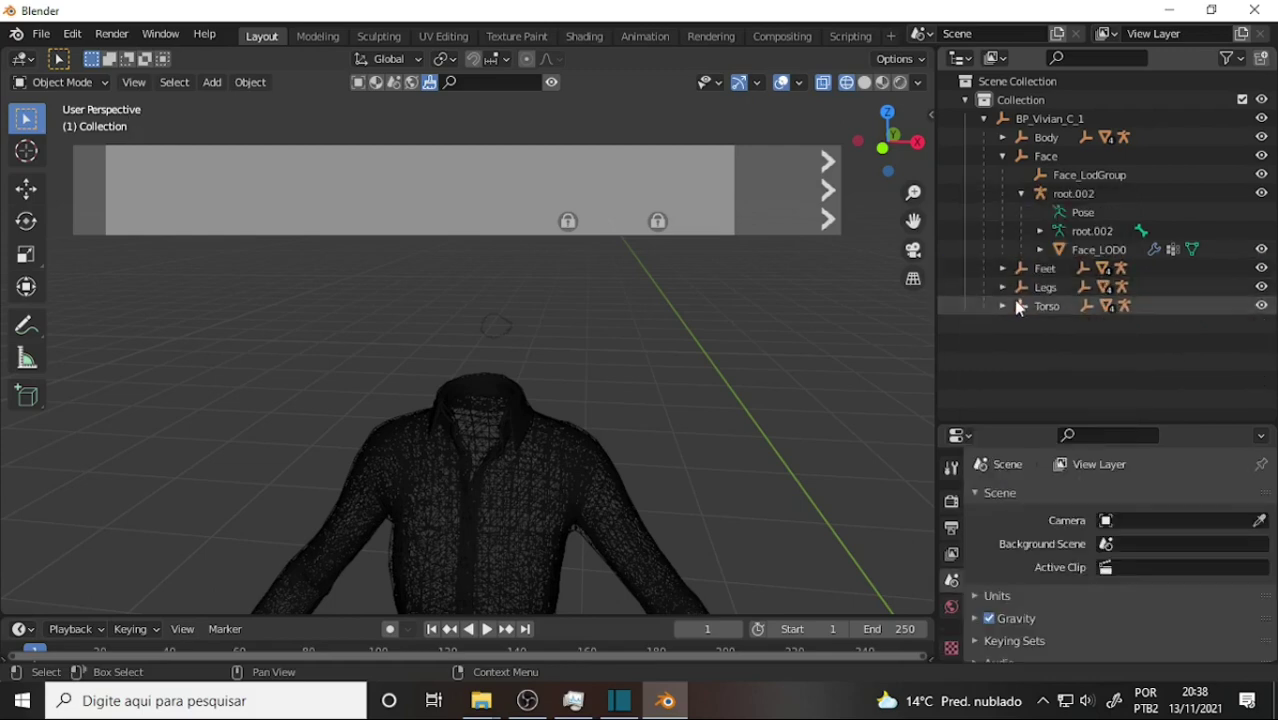
Delete the Feet and Legs objects, undoing the accidental Torso deletion
{"action": "left_click", "coordinate": [1040, 268]}
{"action": "right_click", "coordinate": [1010, 266]}
{"action": "left_click", "coordinate": [1018, 288]}
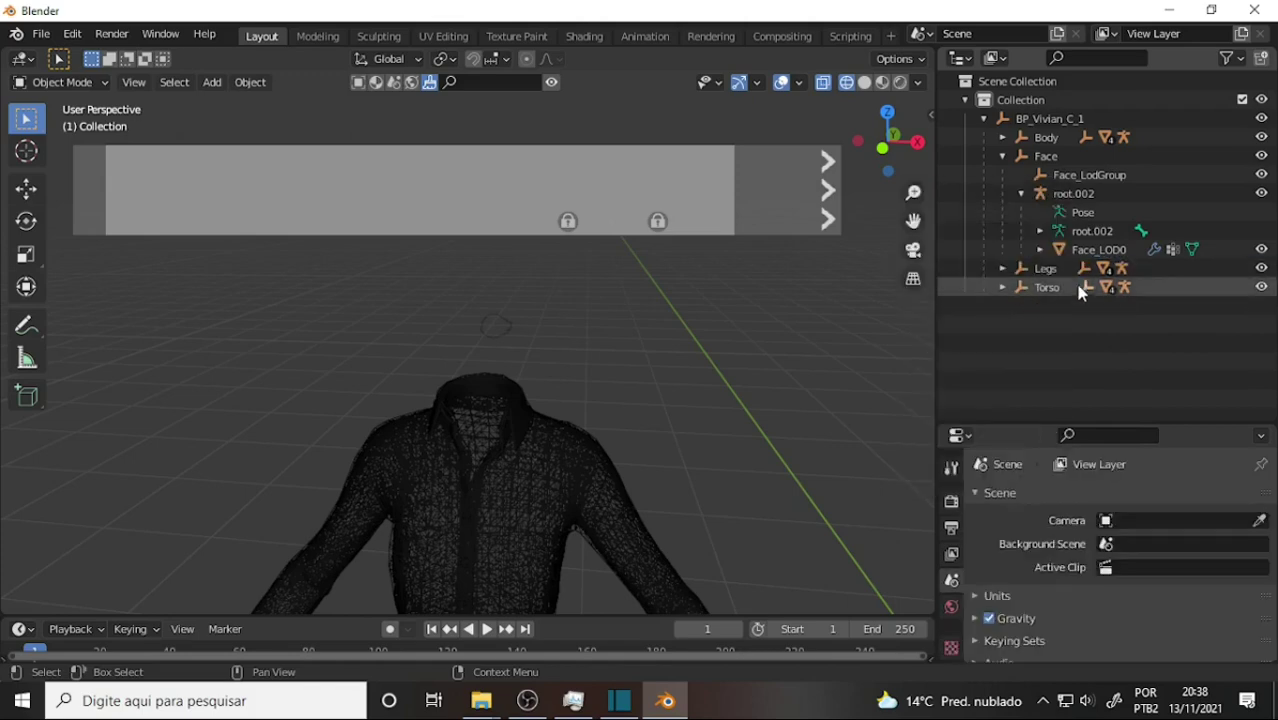
{"action": "left_click", "coordinate": [1050, 270]}
{"action": "right_click", "coordinate": [1050, 270]}
{"action": "left_click", "coordinate": [1050, 272]}
{"action": "left_click", "coordinate": [1048, 268]}
{"action": "right_click", "coordinate": [1048, 270]}
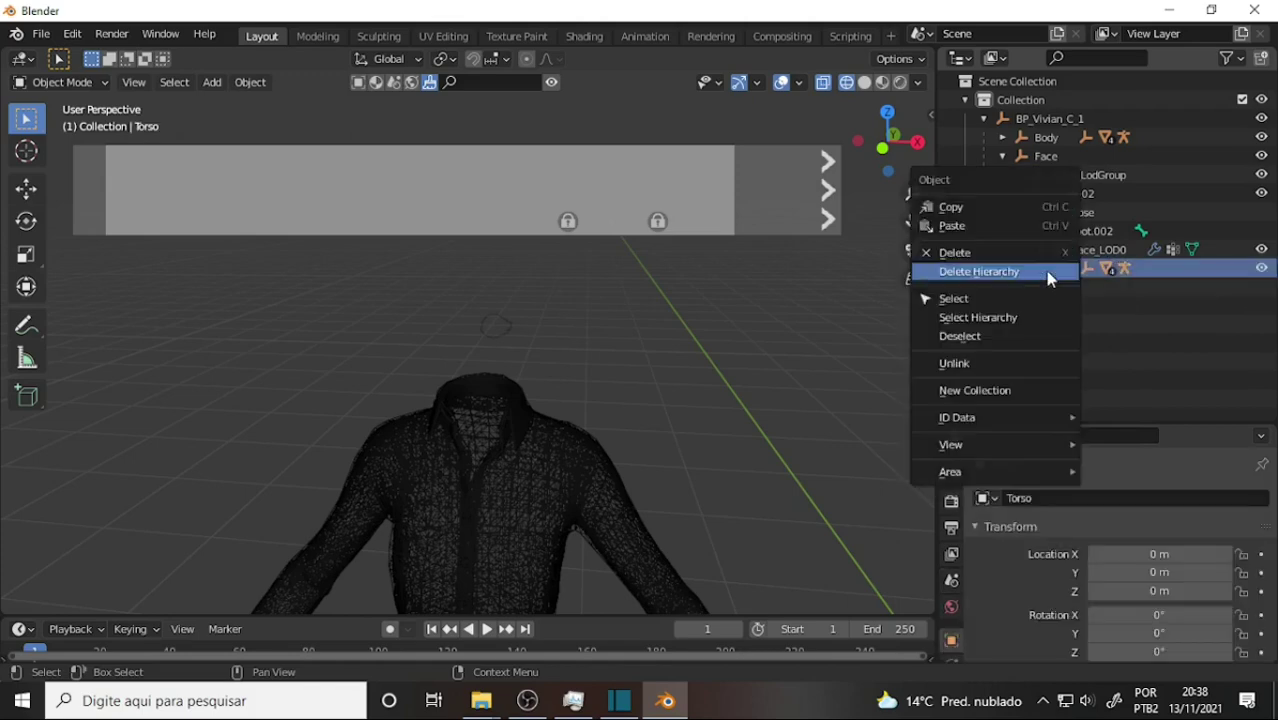
{"action": "left_click", "coordinate": [1047, 273]}
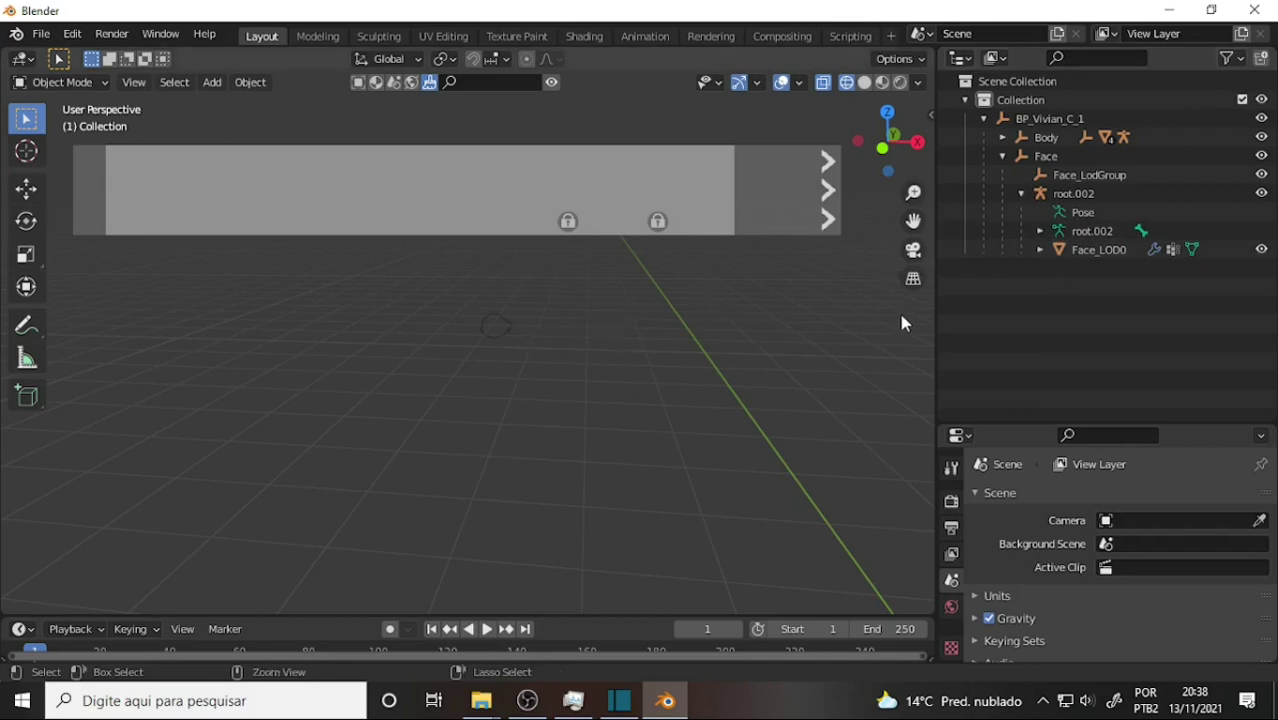
{"action": "key", "text": "ctrl+z"}
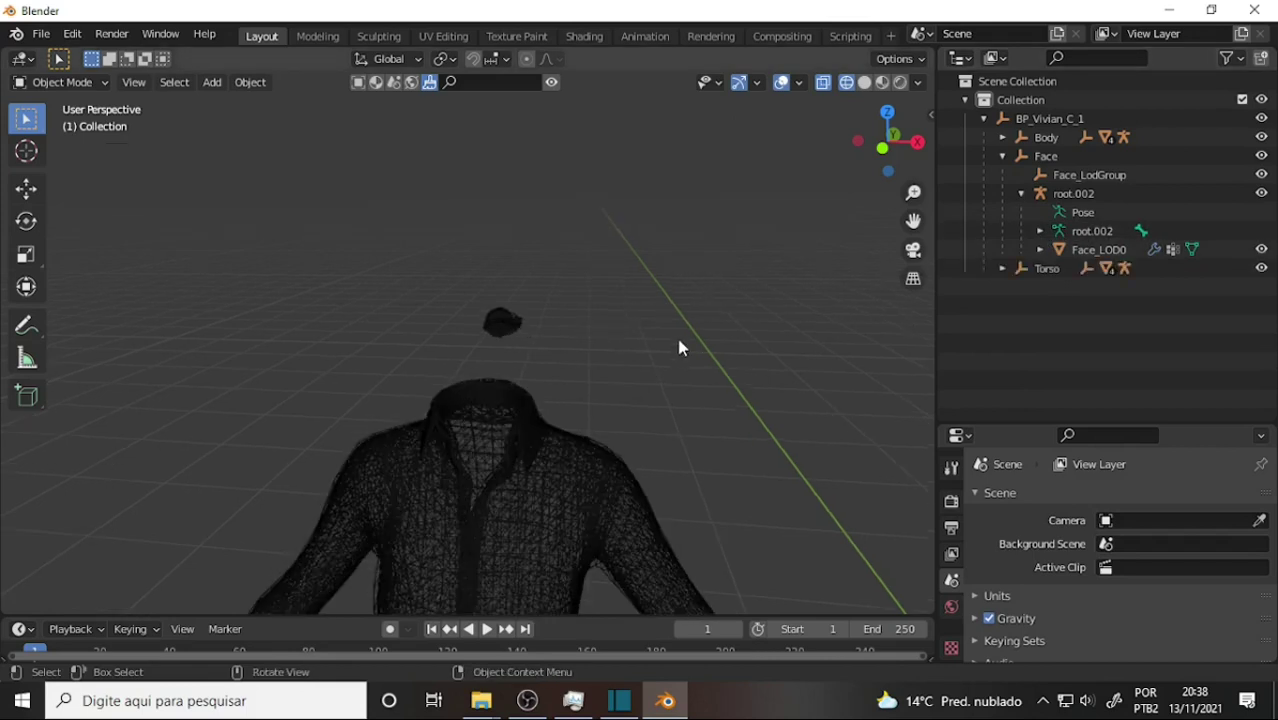
Unparent Face_LOD0 from root.002 using Alt+P, Clear and Keep Transformation
{"action": "left_click", "coordinate": [1002, 269]}
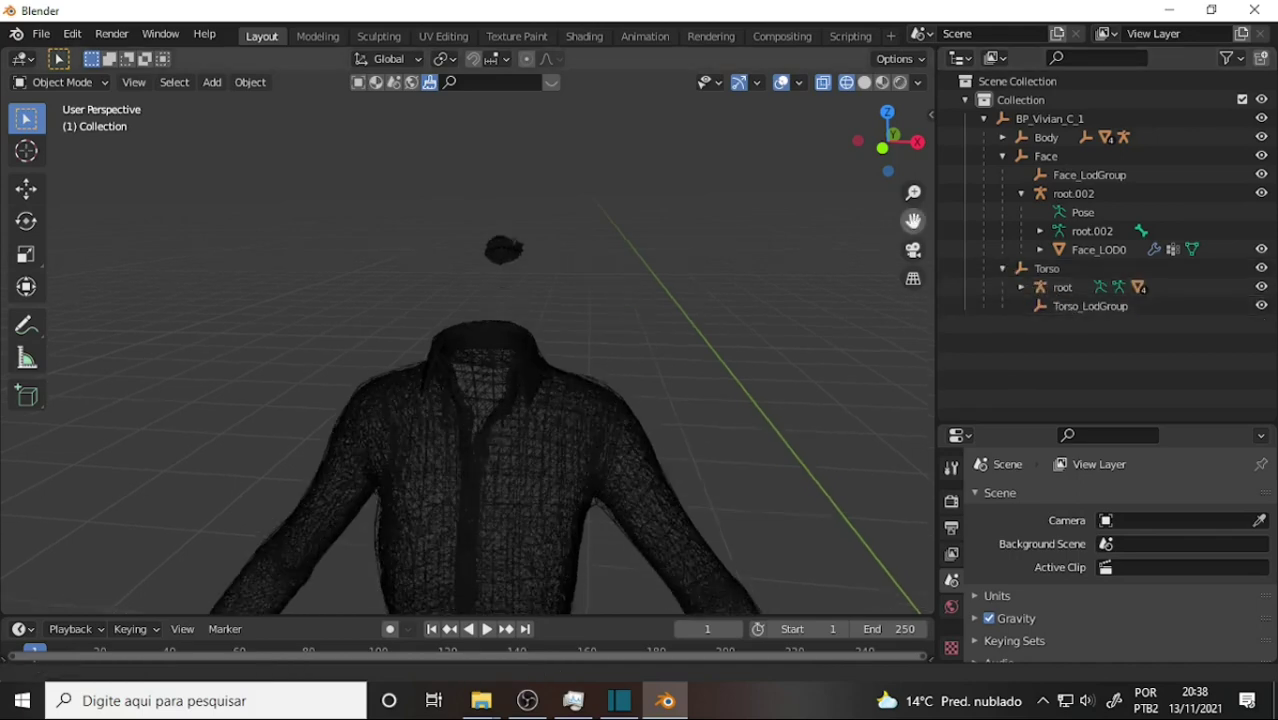
{"action": "scroll", "coordinate": [699, 237], "scroll_direction": "up", "scroll_amount": 4}
{"action": "scroll", "coordinate": [699, 237], "scroll_direction": "down", "scroll_amount": 2}
{"action": "left_click_drag", "start_coordinate": [436, 231], "coordinate": [560, 294]}
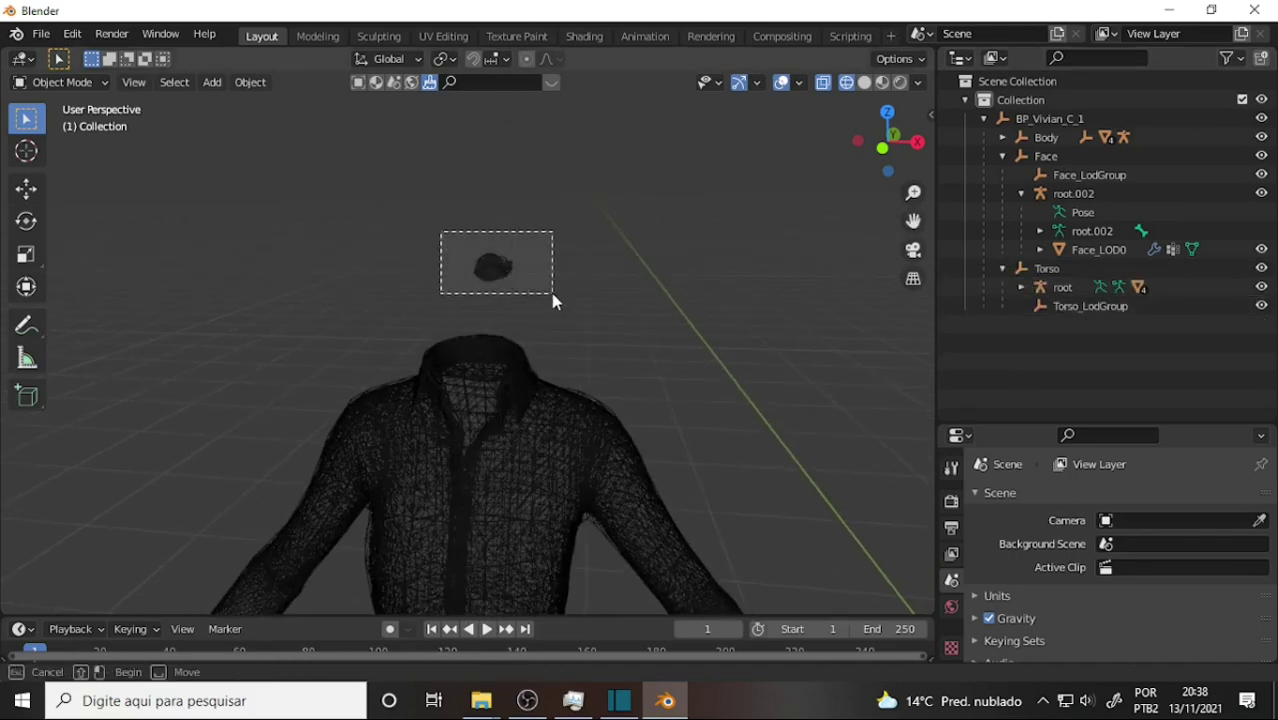
{"action": "left_click", "coordinate": [268, 90]}
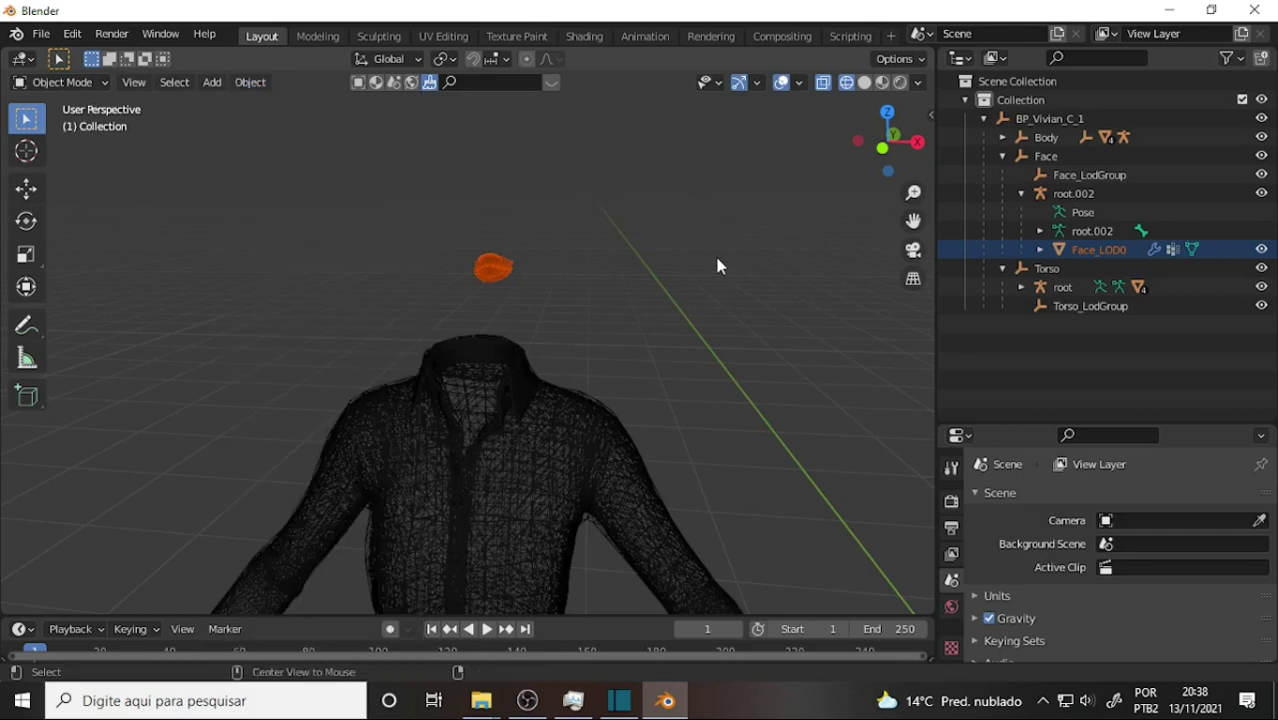
{"action": "key", "text": "alt+p"}
{"action": "left_click", "coordinate": [716, 284]}
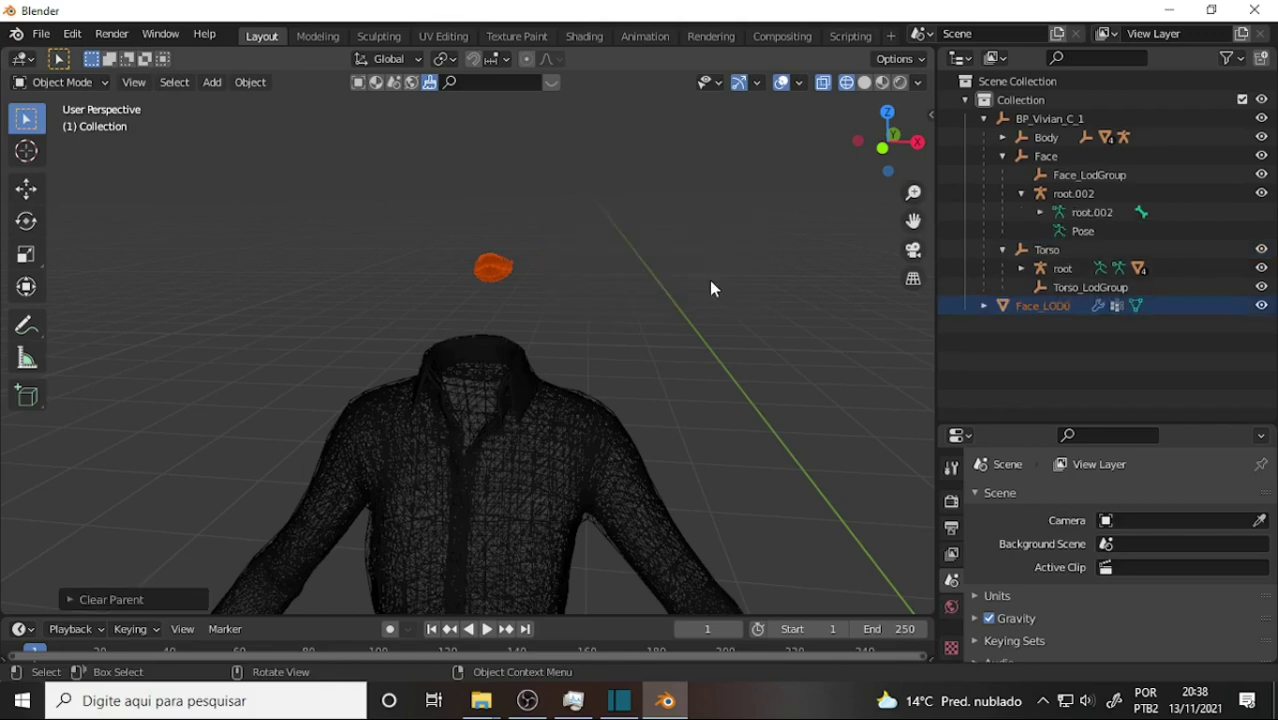
Delete the Torso, Face, Body and character rig hierarchies, keeping only Face_LOD0
{"action": "left_click", "coordinate": [1092, 357]}
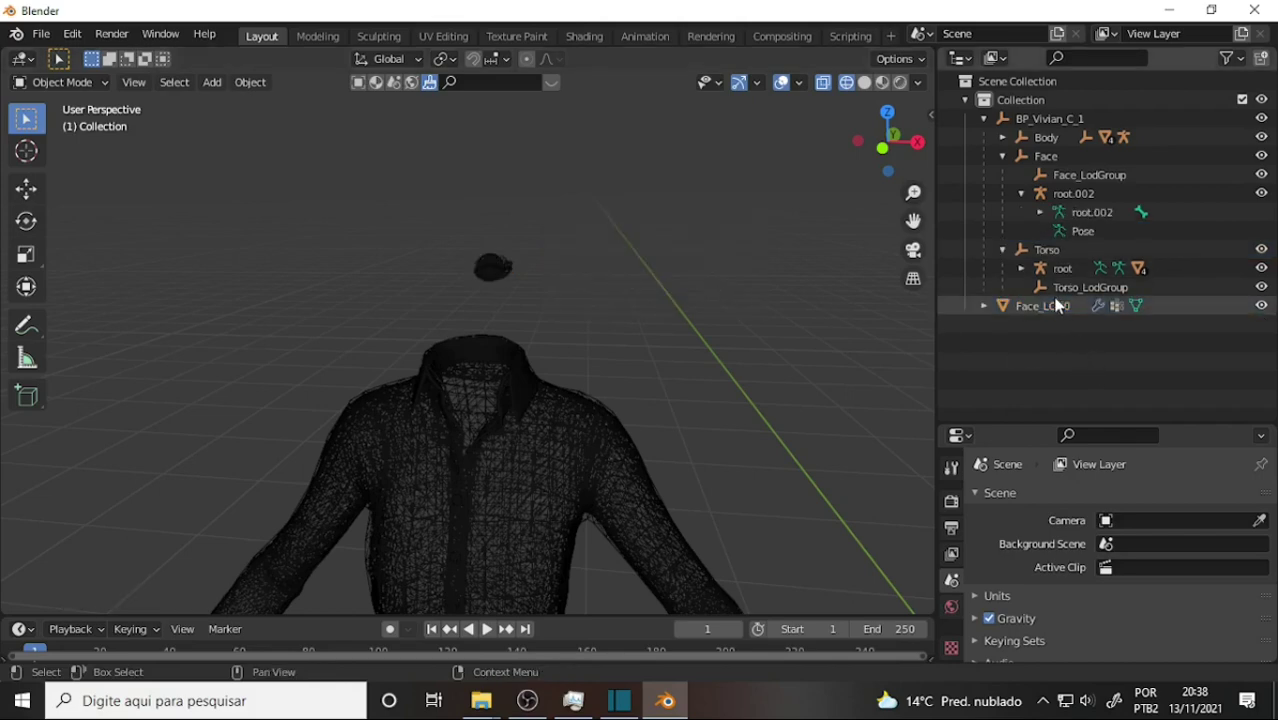
{"action": "right_click", "coordinate": [1046, 258]}
{"action": "left_click", "coordinate": [1038, 253]}
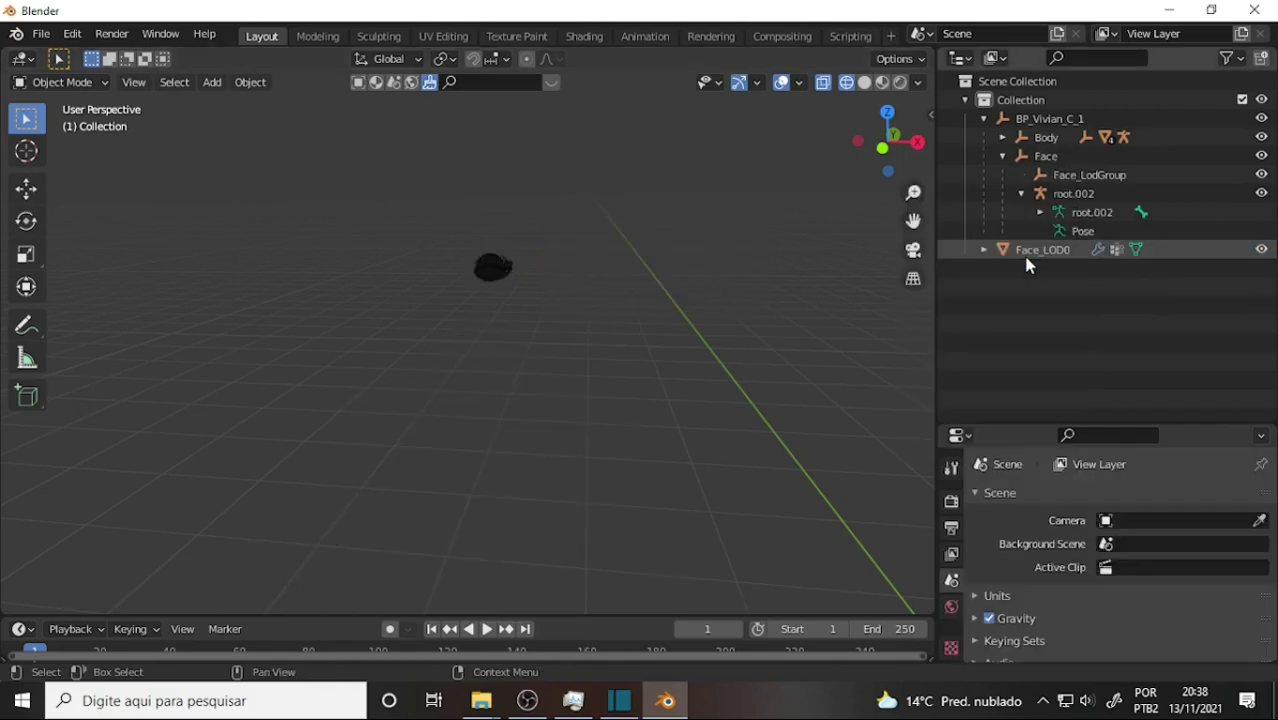
{"action": "left_click", "coordinate": [1046, 161]}
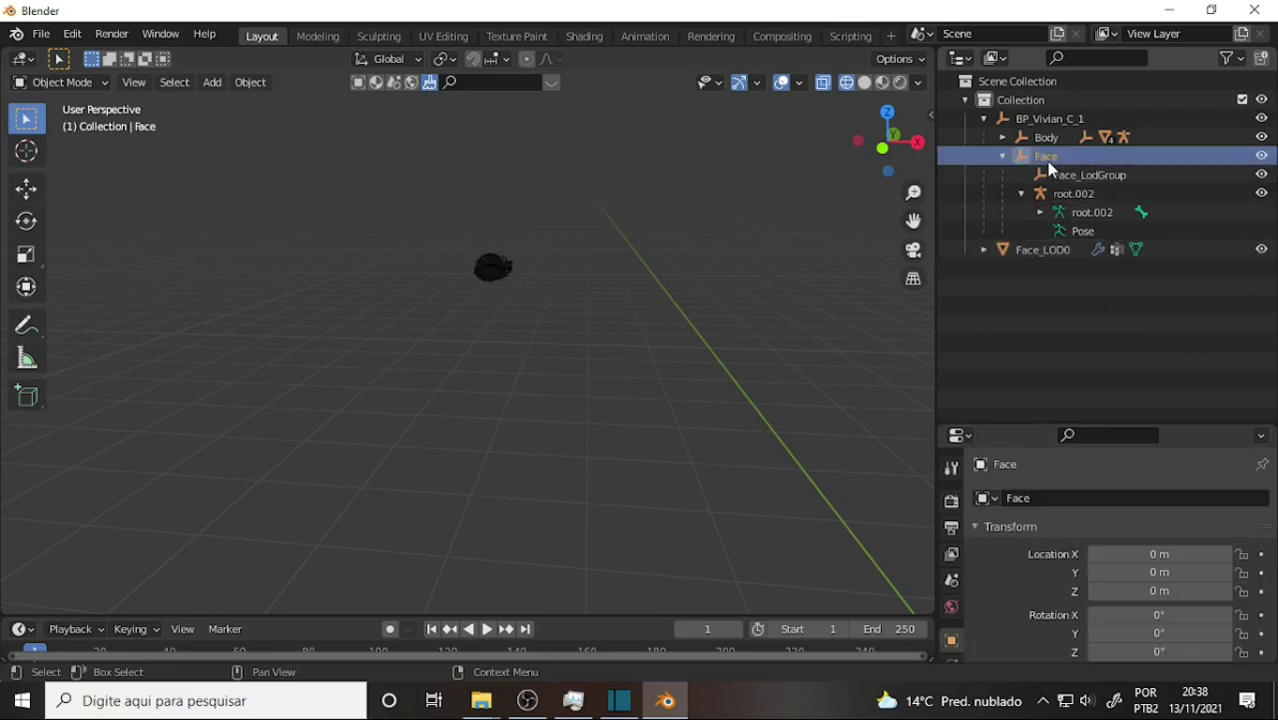
{"action": "right_click", "coordinate": [1046, 161]}
{"action": "left_click", "coordinate": [1048, 161]}
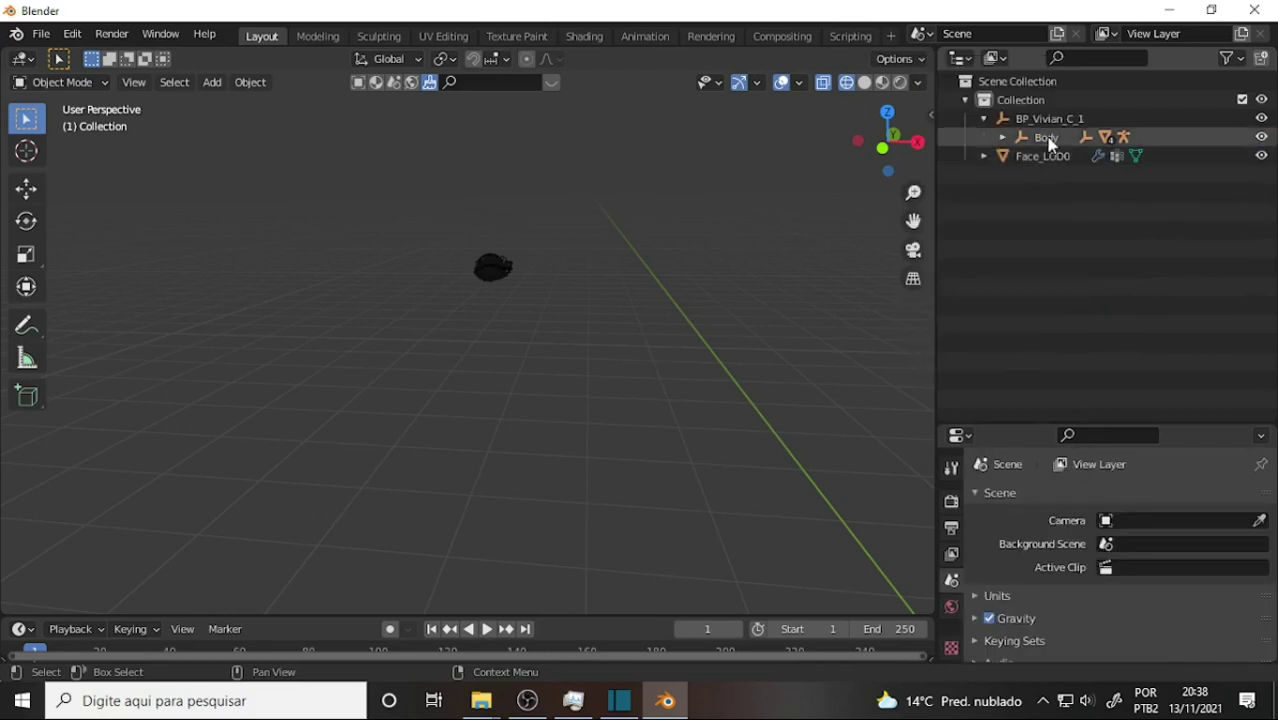
{"action": "left_click", "coordinate": [1046, 137]}
{"action": "right_click", "coordinate": [1044, 135]}
{"action": "left_click", "coordinate": [1044, 136]}
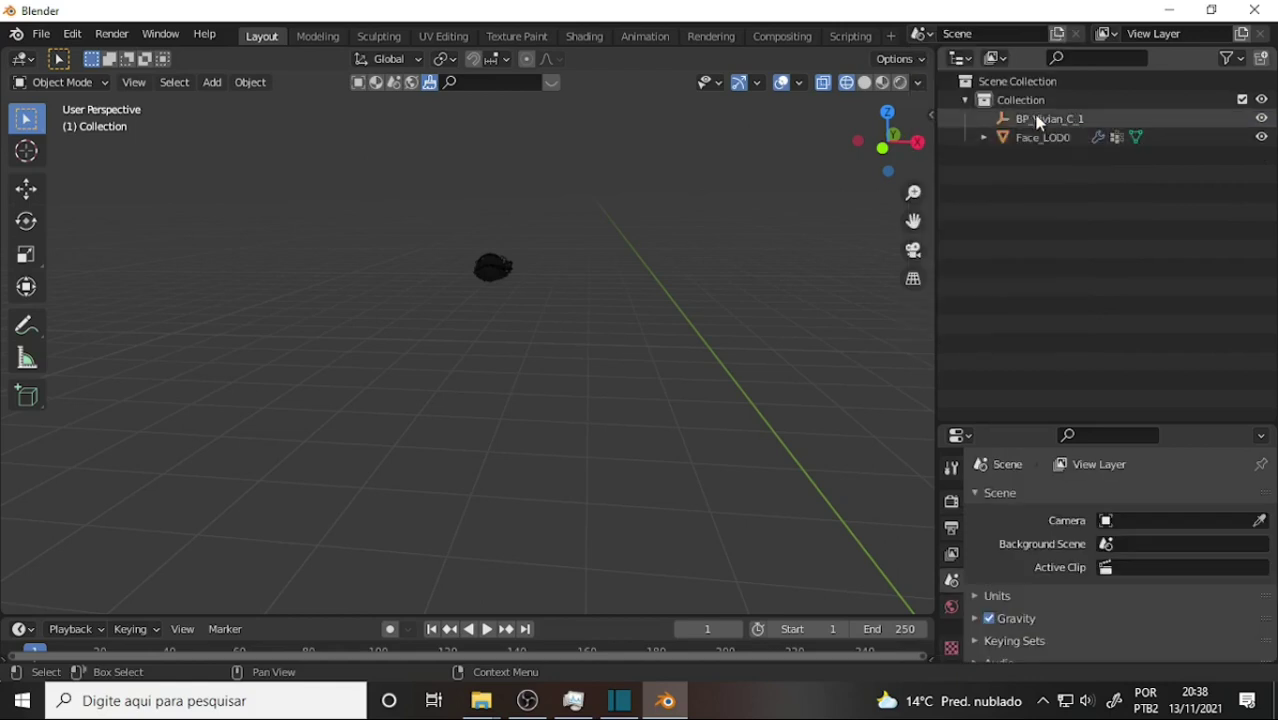
{"action": "left_click", "coordinate": [1040, 118]}
{"action": "right_click", "coordinate": [1040, 118]}
{"action": "left_click", "coordinate": [1040, 118]}
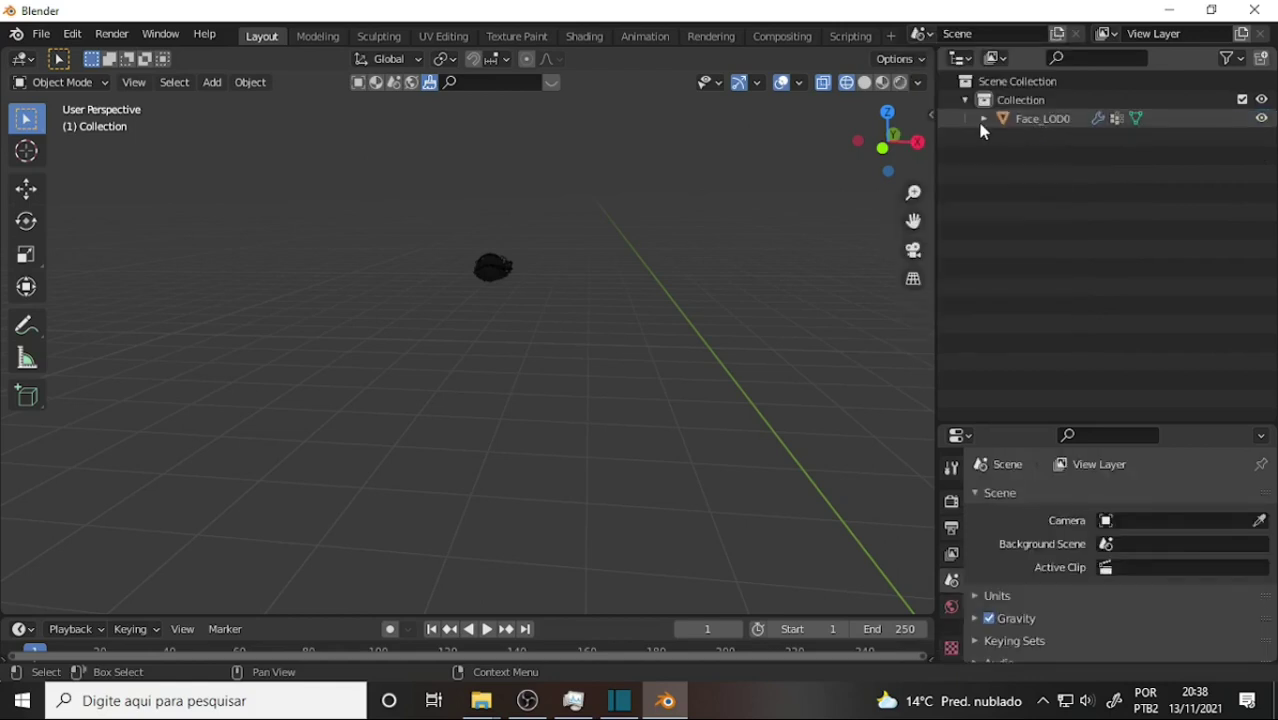
Expand Face_LOD0, select its mesh and frame the eye in the viewport
{"action": "left_click", "coordinate": [984, 118]}
{"action": "left_click", "coordinate": [1056, 140]}
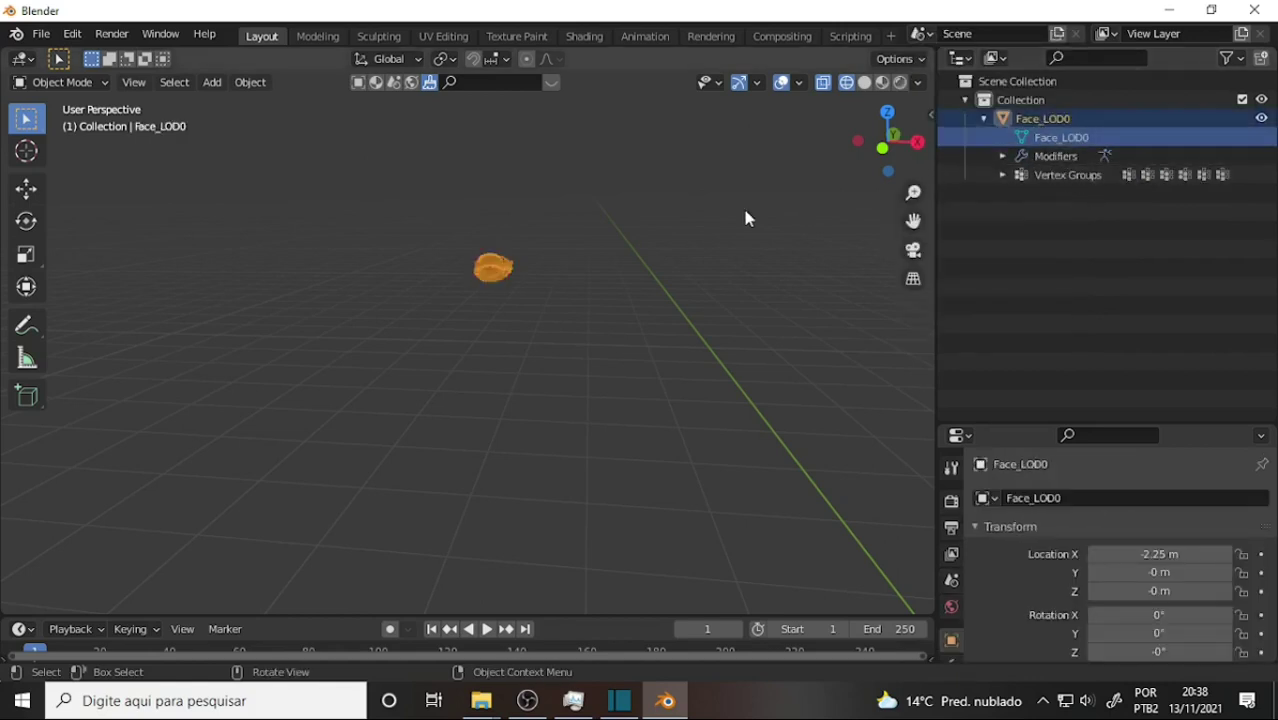
{"action": "scroll", "coordinate": [742, 206], "scroll_direction": "up", "scroll_amount": 5}
{"action": "left_click_drag", "start_coordinate": [916, 224], "coordinate": [730, 284]}
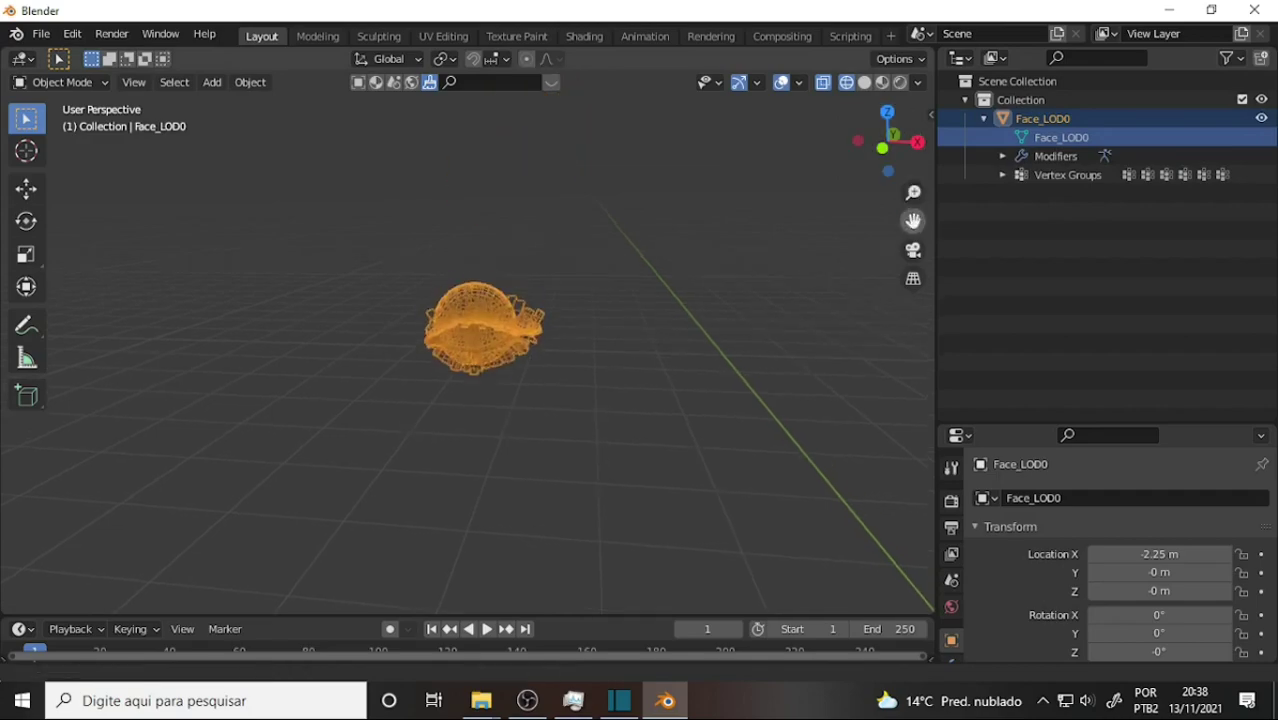
{"action": "scroll", "coordinate": [730, 284], "scroll_direction": "up", "scroll_amount": 3}
{"action": "scroll", "coordinate": [730, 284], "scroll_direction": "up", "scroll_amount": 5}
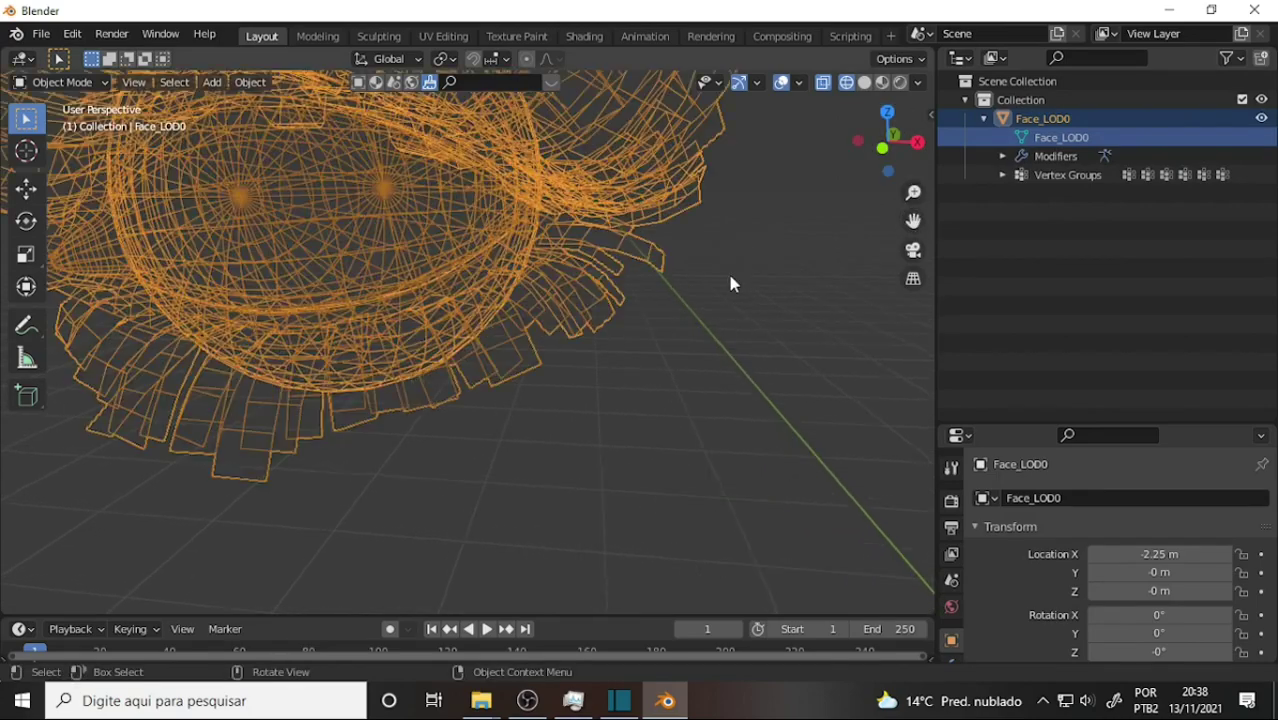
{"action": "scroll", "coordinate": [730, 284], "scroll_direction": "down", "scroll_amount": 5}
{"action": "scroll", "coordinate": [725, 282], "scroll_direction": "up", "scroll_amount": 2}
{"action": "mouse_move", "coordinate": [723, 283]}
{"action": "middle_mouse_down"}
{"action": "mouse_move", "coordinate": [670, 286]}
{"action": "mouse_move", "coordinate": [793, 266]}
{"action": "mouse_move", "coordinate": [730, 290]}
{"action": "middle_mouse_up"}
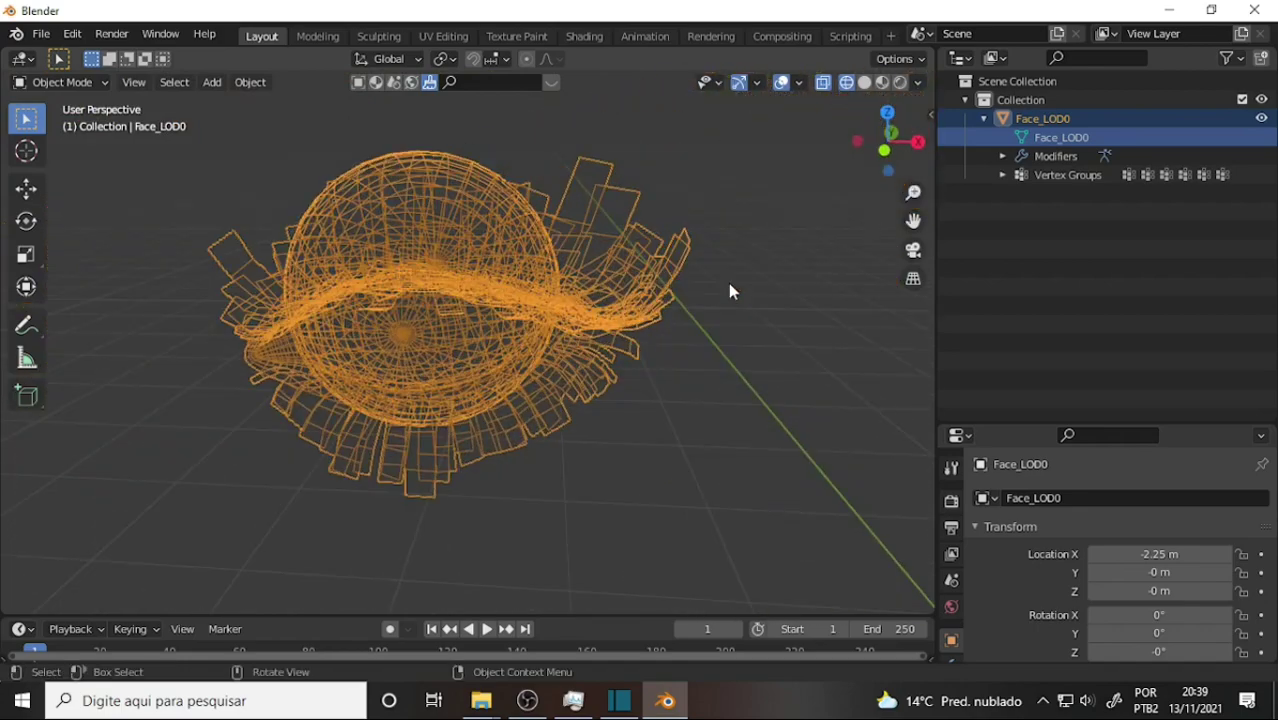
Turn off X-ray and switch the viewport to Solid shading with the Face_LOD0 object selected
{"action": "left_click", "coordinate": [823, 82]}
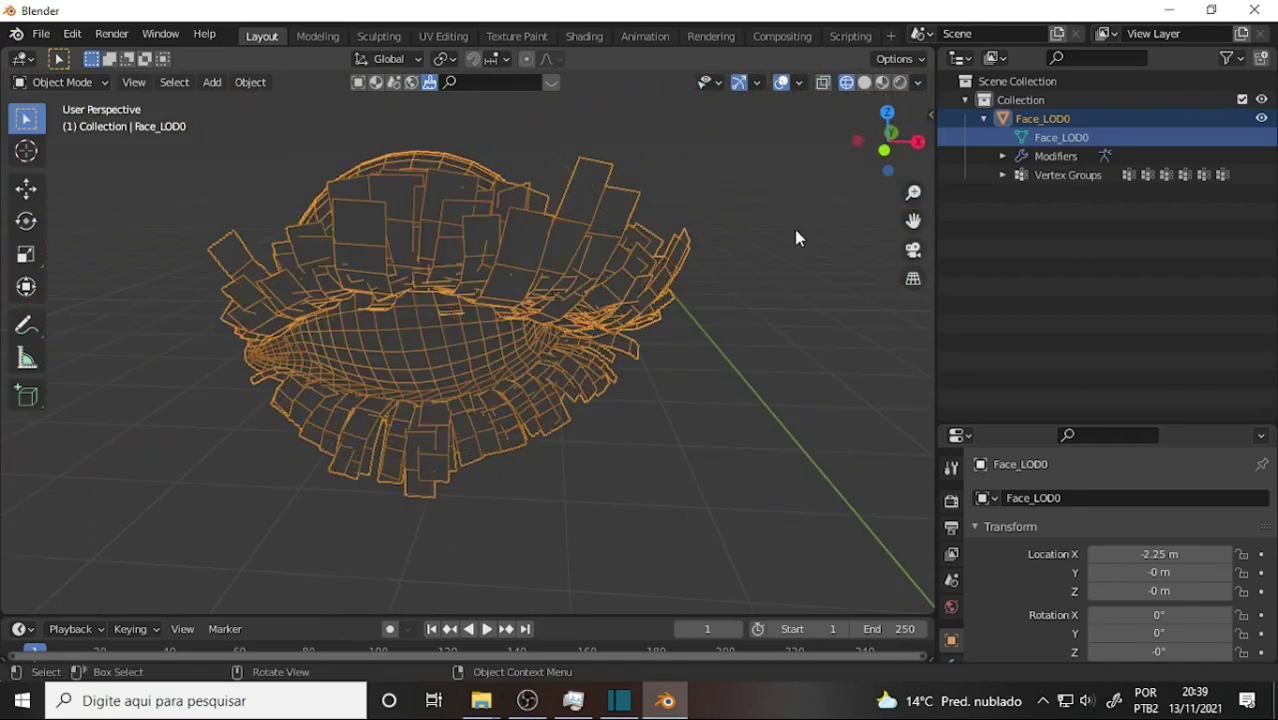
{"action": "left_click", "coordinate": [864, 84]}
{"action": "mouse_move", "coordinate": [827, 238]}
{"action": "middle_mouse_down"}
{"action": "mouse_move", "coordinate": [773, 248]}
{"action": "mouse_move", "coordinate": [811, 234]}
{"action": "middle_mouse_up"}
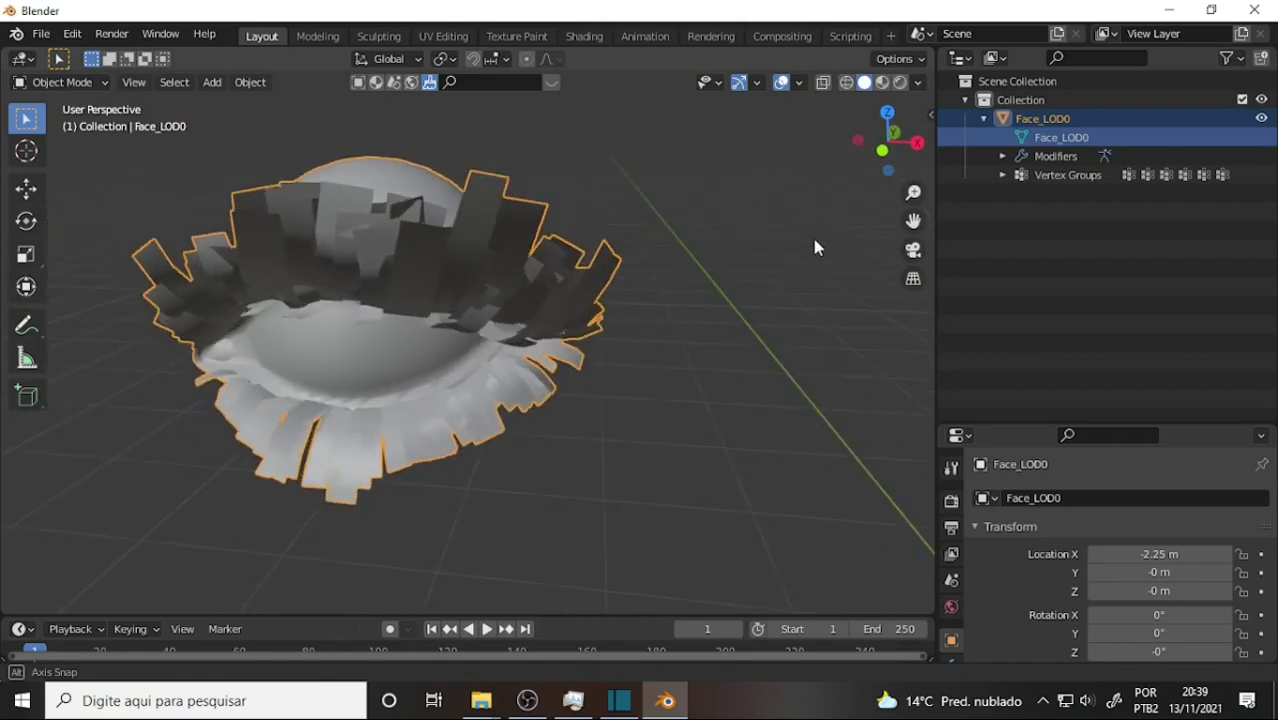
{"action": "left_click", "coordinate": [472, 414]}
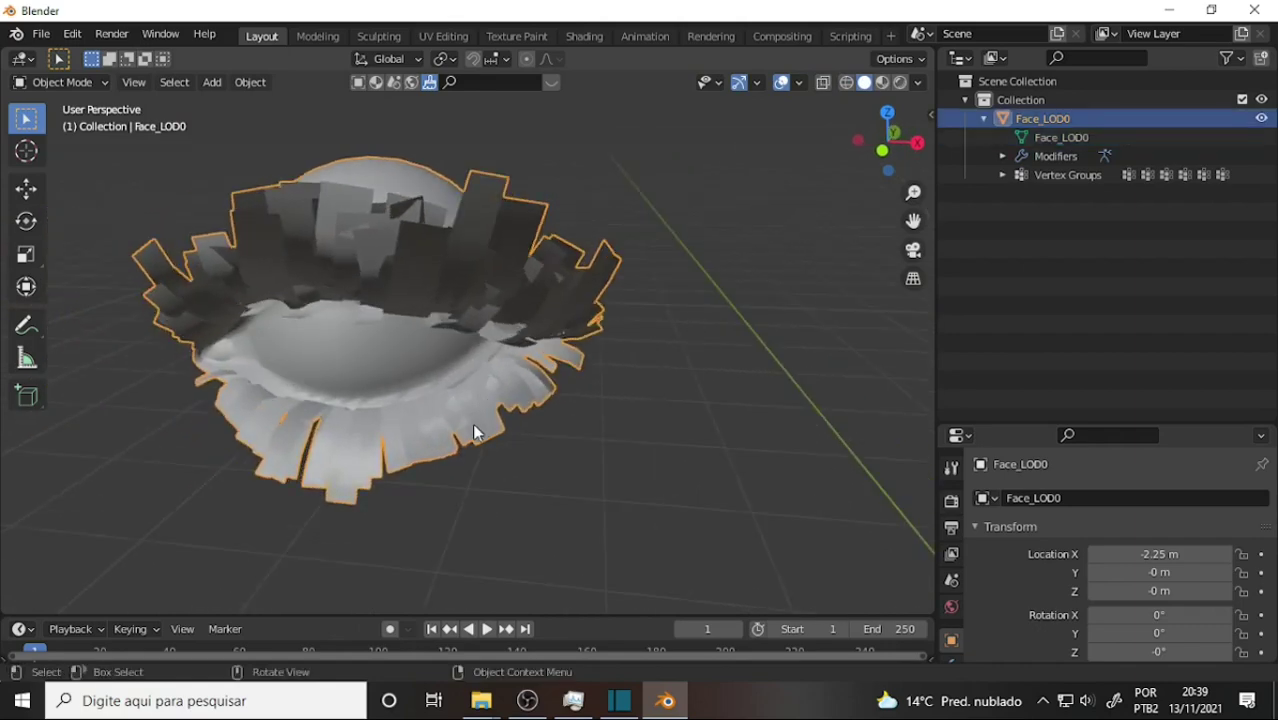
{"action": "mouse_move", "coordinate": [707, 335]}
{"action": "middle_mouse_down"}
{"action": "mouse_move", "coordinate": [762, 342]}
{"action": "mouse_move", "coordinate": [746, 340]}
{"action": "middle_mouse_up"}
{"action": "left_click", "coordinate": [60, 82]}
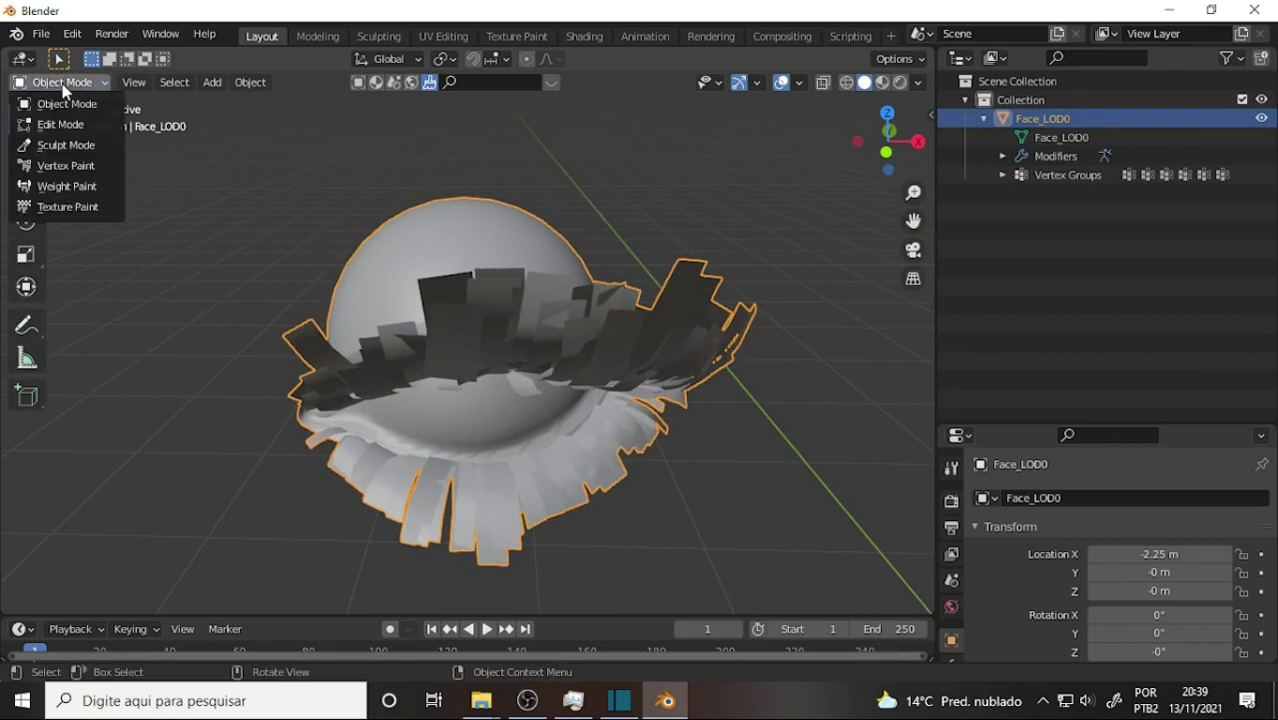
Enter Edit Mode and select the whole connected eyeball sphere with Ctrl+L
{"action": "left_click", "coordinate": [90, 122]}
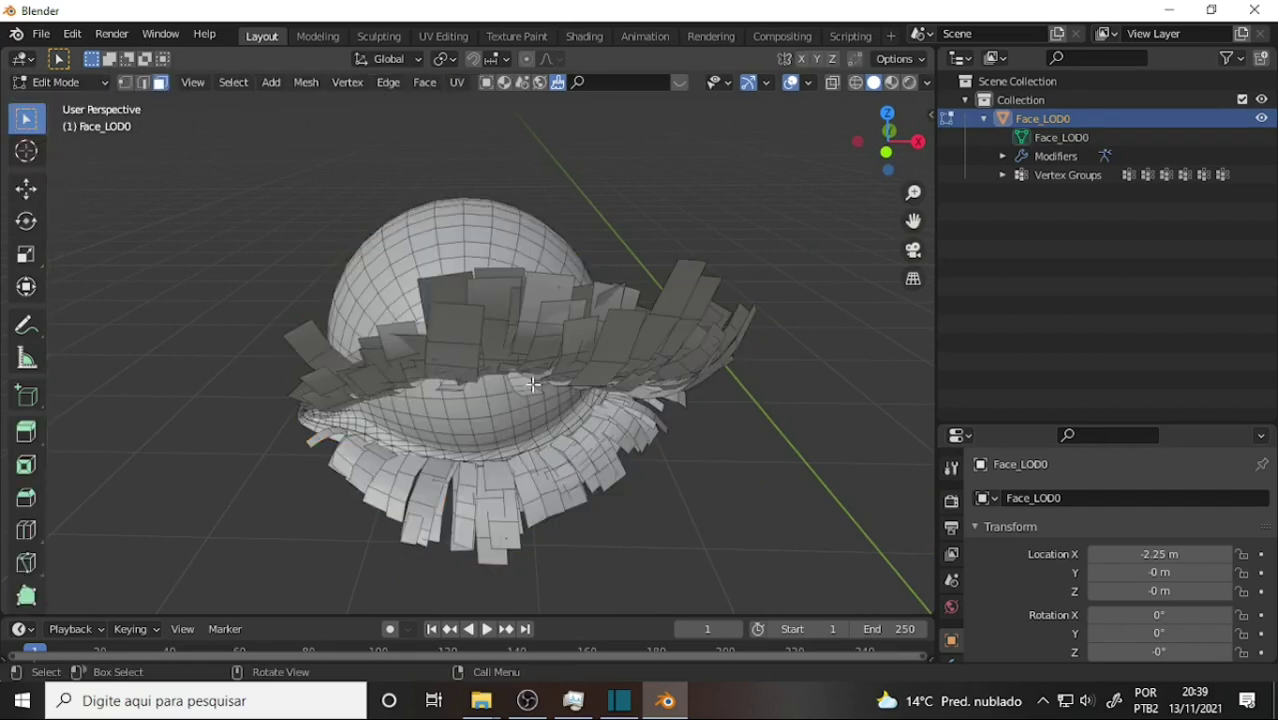
{"action": "left_click", "coordinate": [479, 410]}
{"action": "left_click", "coordinate": [470, 245], "text": "ctrl"}
{"action": "mouse_move", "coordinate": [742, 194]}
{"action": "middle_mouse_down"}
{"action": "mouse_move", "coordinate": [563, 224]}
{"action": "mouse_move", "coordinate": [676, 220]}
{"action": "middle_mouse_up"}
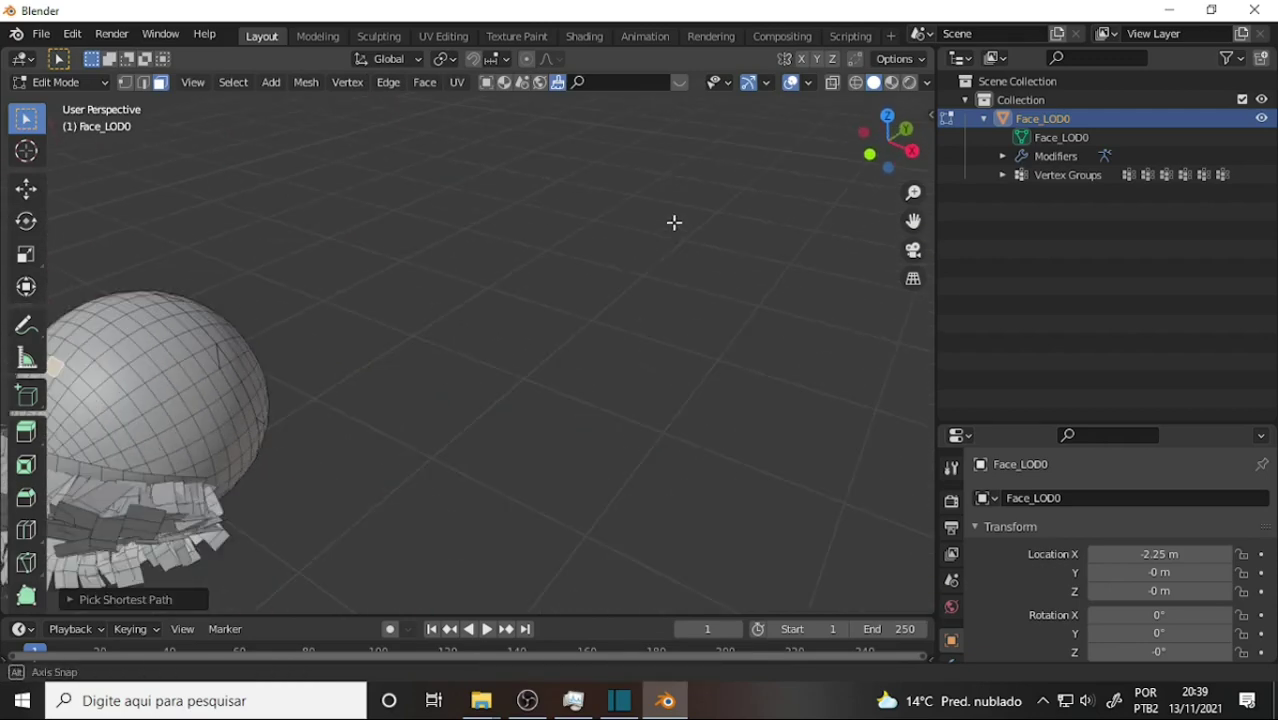
{"action": "left_click", "coordinate": [245, 374], "text": "shift"}
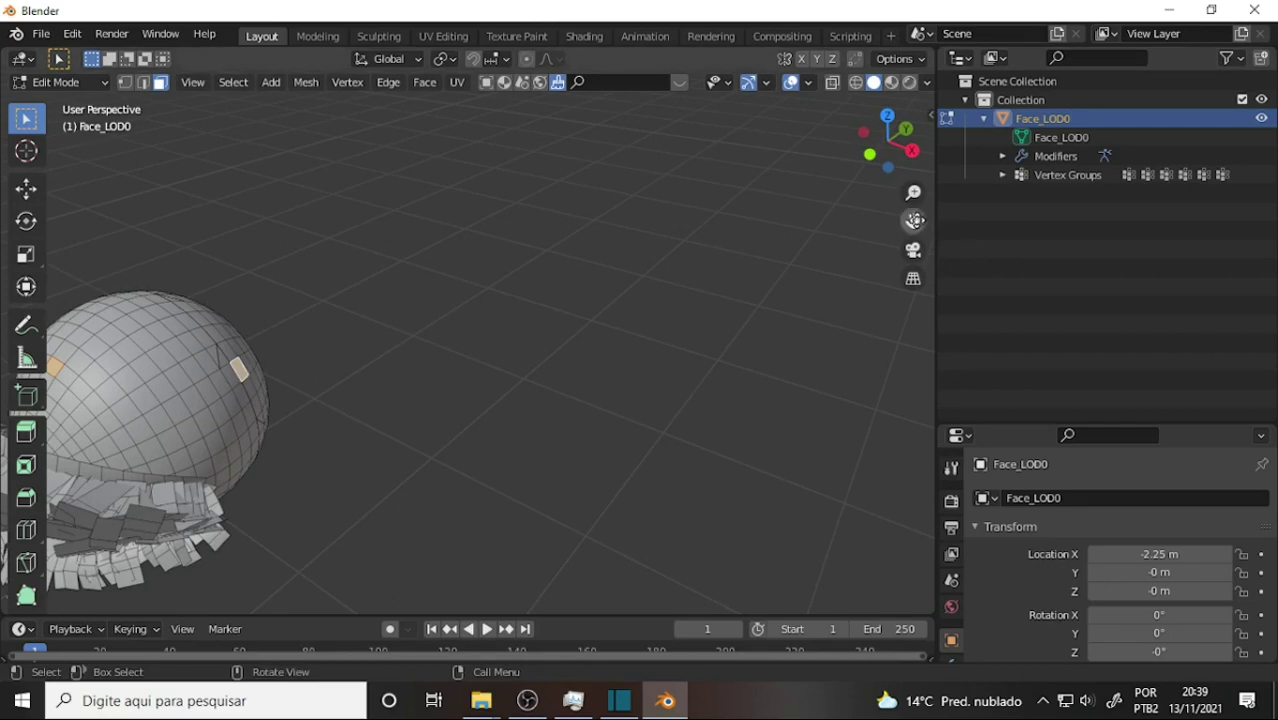
{"action": "left_click_drag", "start_coordinate": [914, 220], "coordinate": [1157, 160]}
{"action": "key", "text": "ctrl+l"}
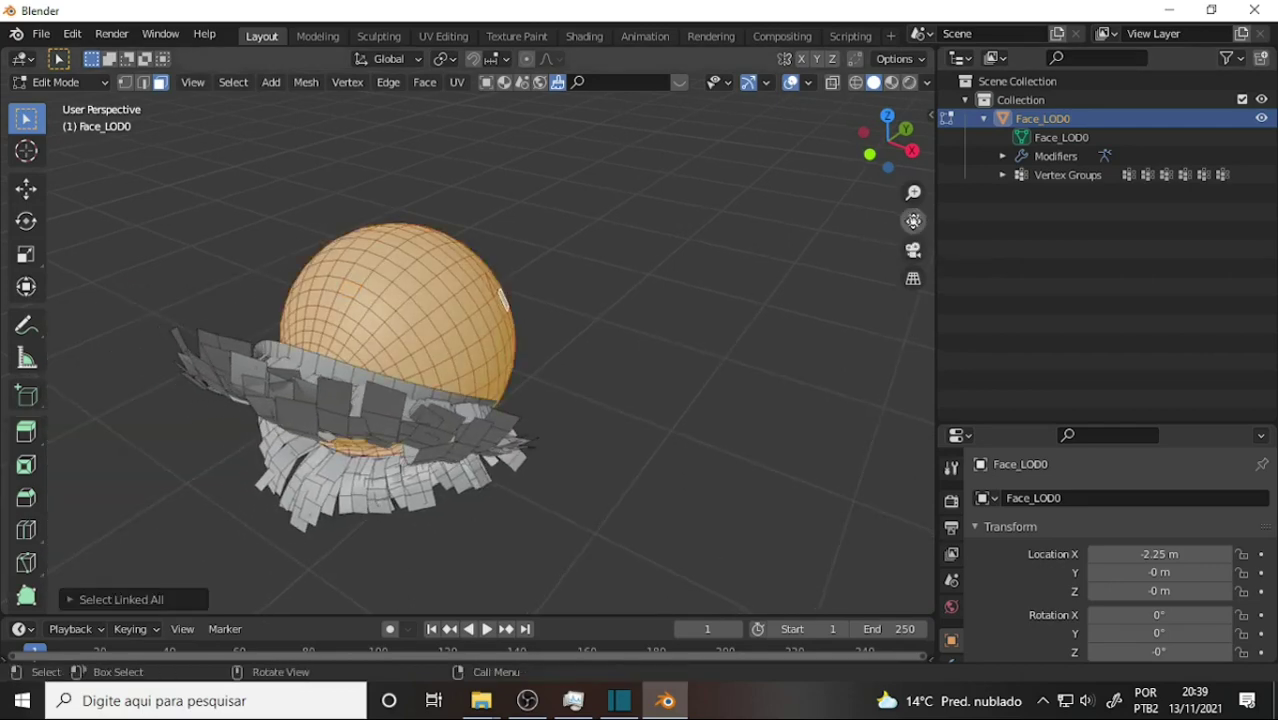
{"action": "mouse_move", "coordinate": [704, 285]}
{"action": "middle_mouse_down"}
{"action": "mouse_move", "coordinate": [728, 257]}
{"action": "mouse_move", "coordinate": [702, 277]}
{"action": "middle_mouse_up"}
Invert the selection and delete the lash-plane faces
{"action": "key", "text": "ctrl+i"}
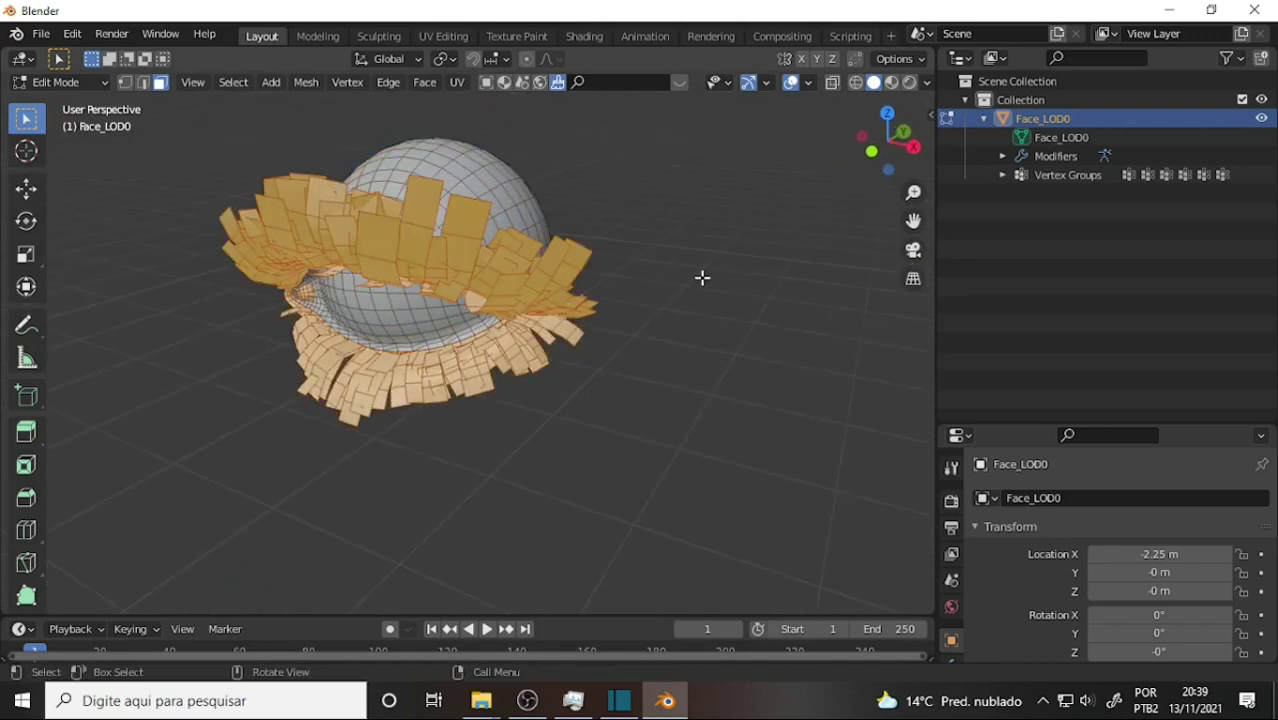
{"action": "key", "text": "x"}
{"action": "left_click", "coordinate": [697, 277]}
{"action": "scroll", "coordinate": [696, 273], "scroll_direction": "up", "scroll_amount": 2}
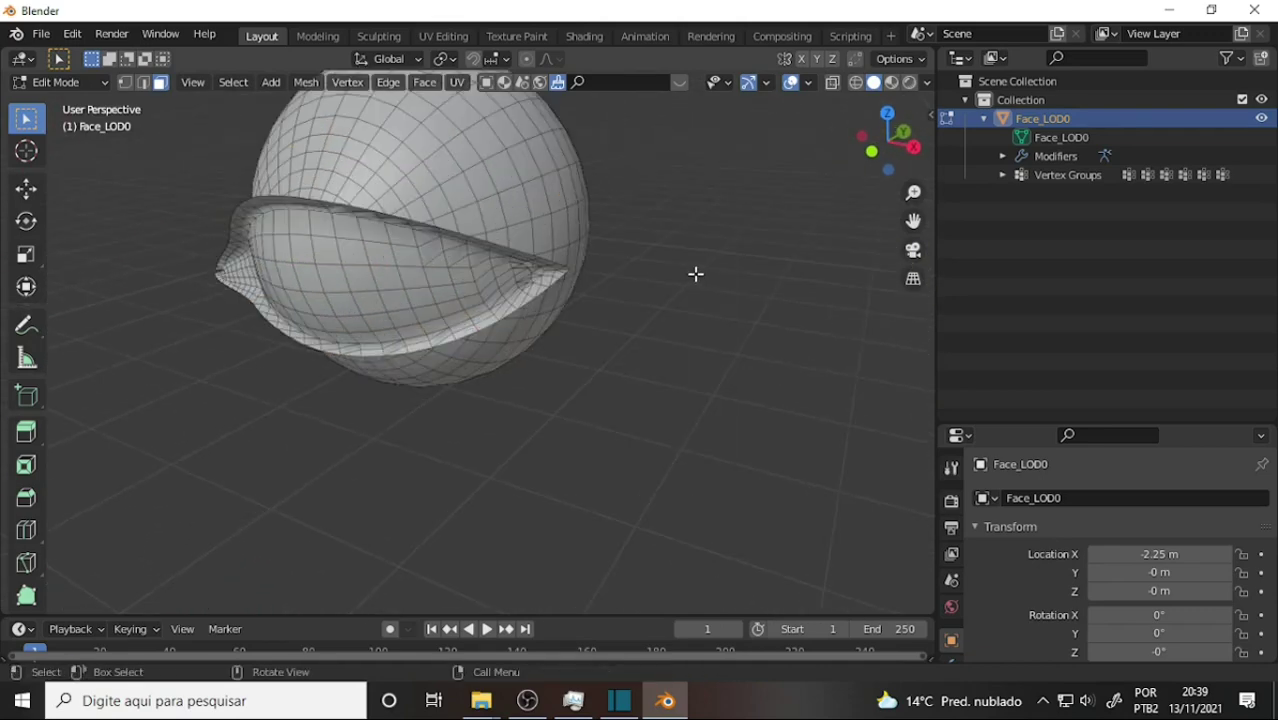
{"action": "mouse_move", "coordinate": [691, 272]}
{"action": "middle_mouse_down"}
{"action": "mouse_move", "coordinate": [659, 283]}
{"action": "mouse_move", "coordinate": [659, 305]}
{"action": "mouse_move", "coordinate": [633, 297]}
{"action": "mouse_move", "coordinate": [659, 303]}
{"action": "middle_mouse_up"}
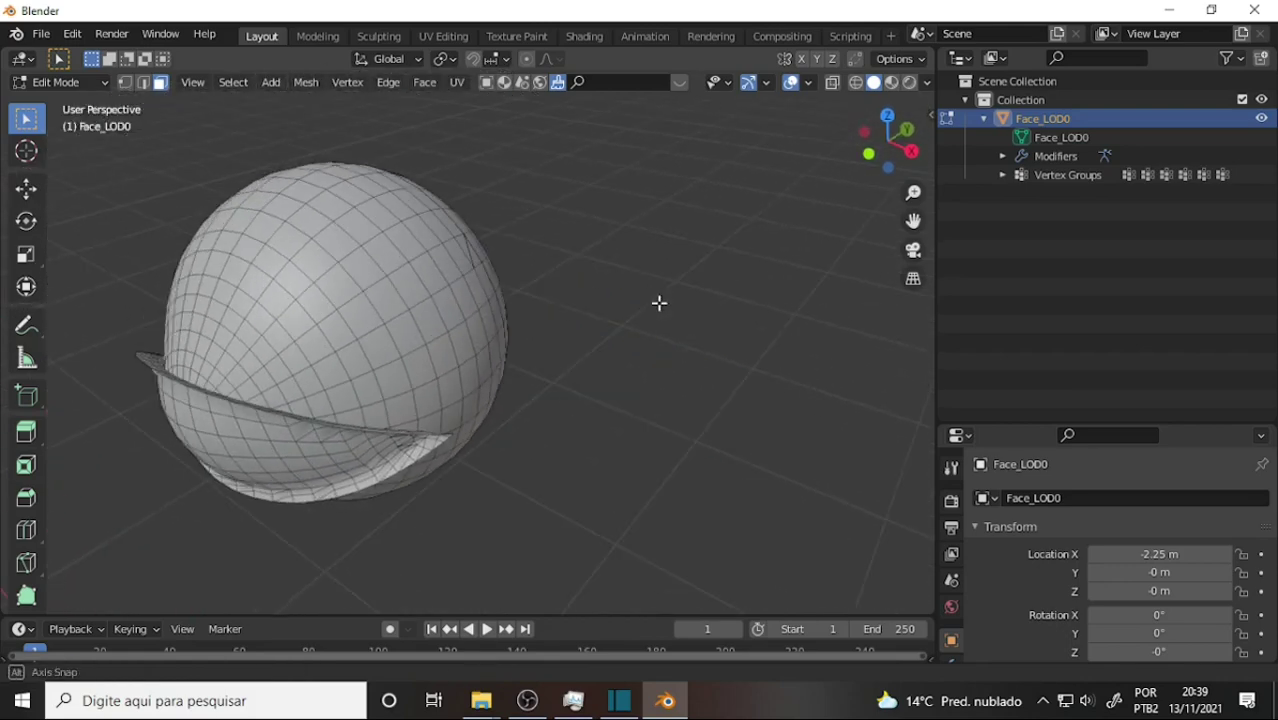
Test-move the lower lid shell and eyeball sphere to confirm they are separate pieces, then deselect all
{"action": "left_click", "coordinate": [290, 448]}
{"action": "key", "text": "ctrl+l"}
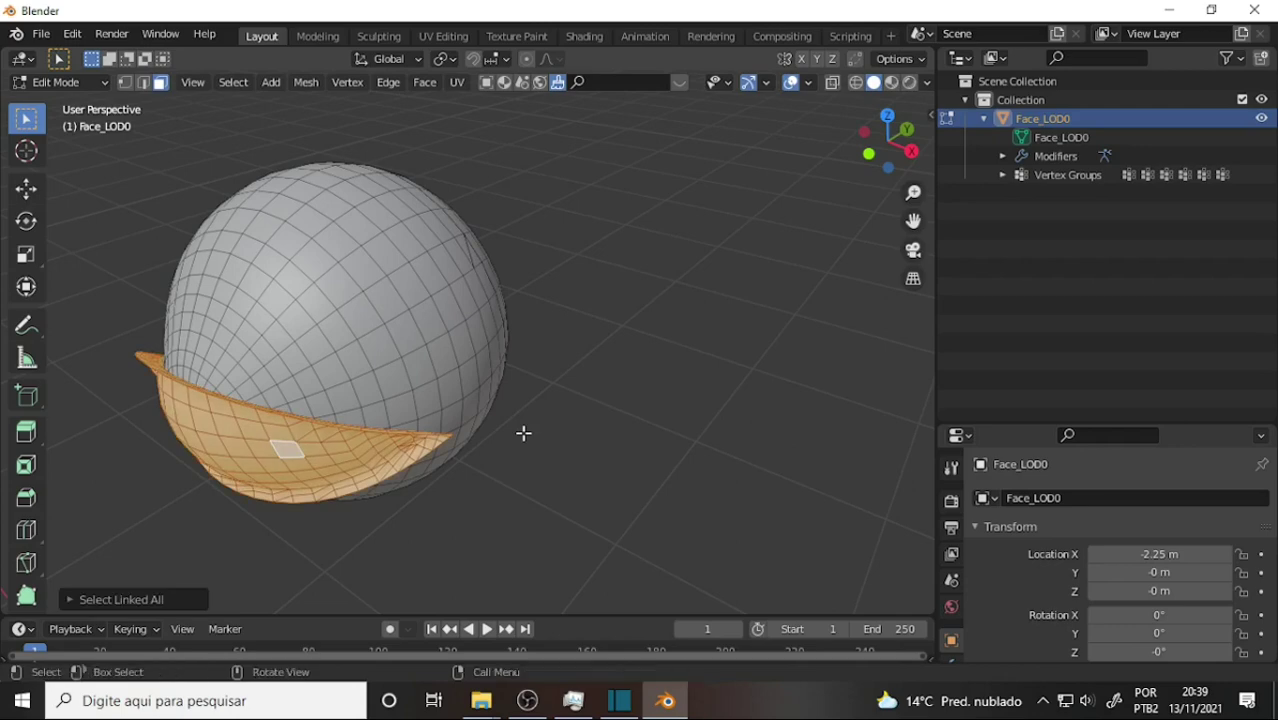
{"action": "key", "text": "g"}
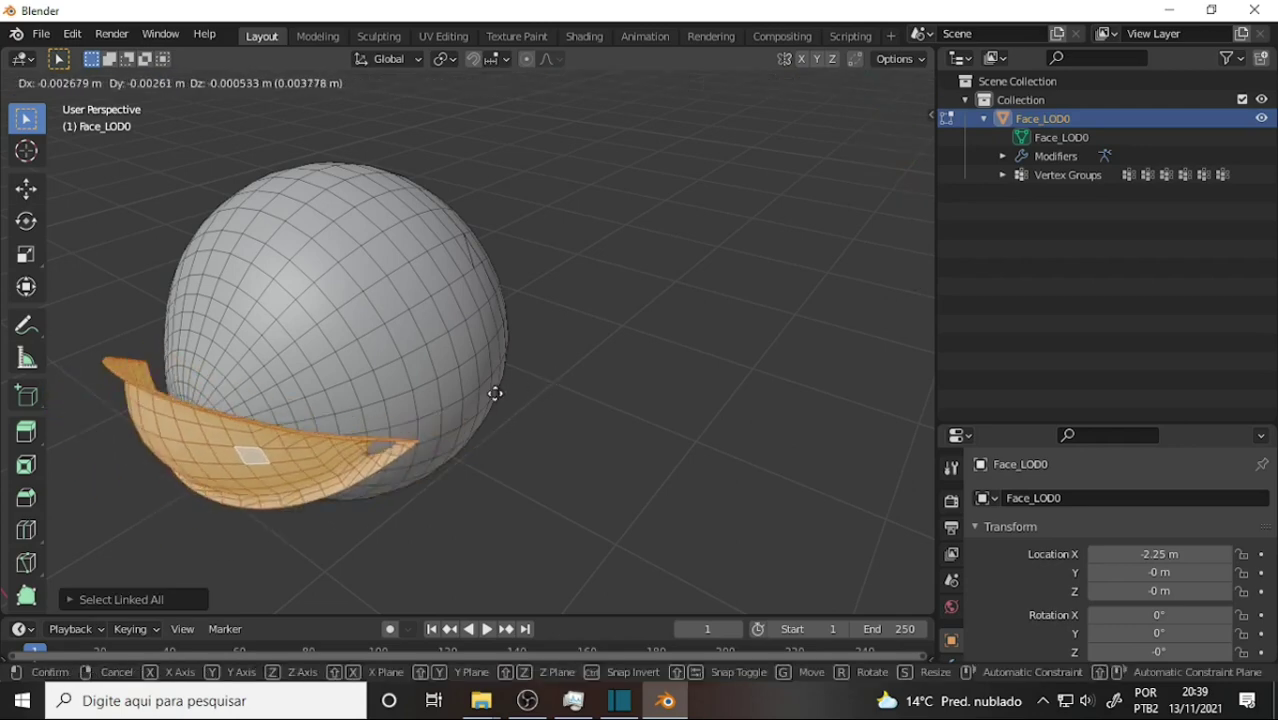
{"action": "key", "text": "Escape"}
{"action": "left_click", "coordinate": [340, 290]}
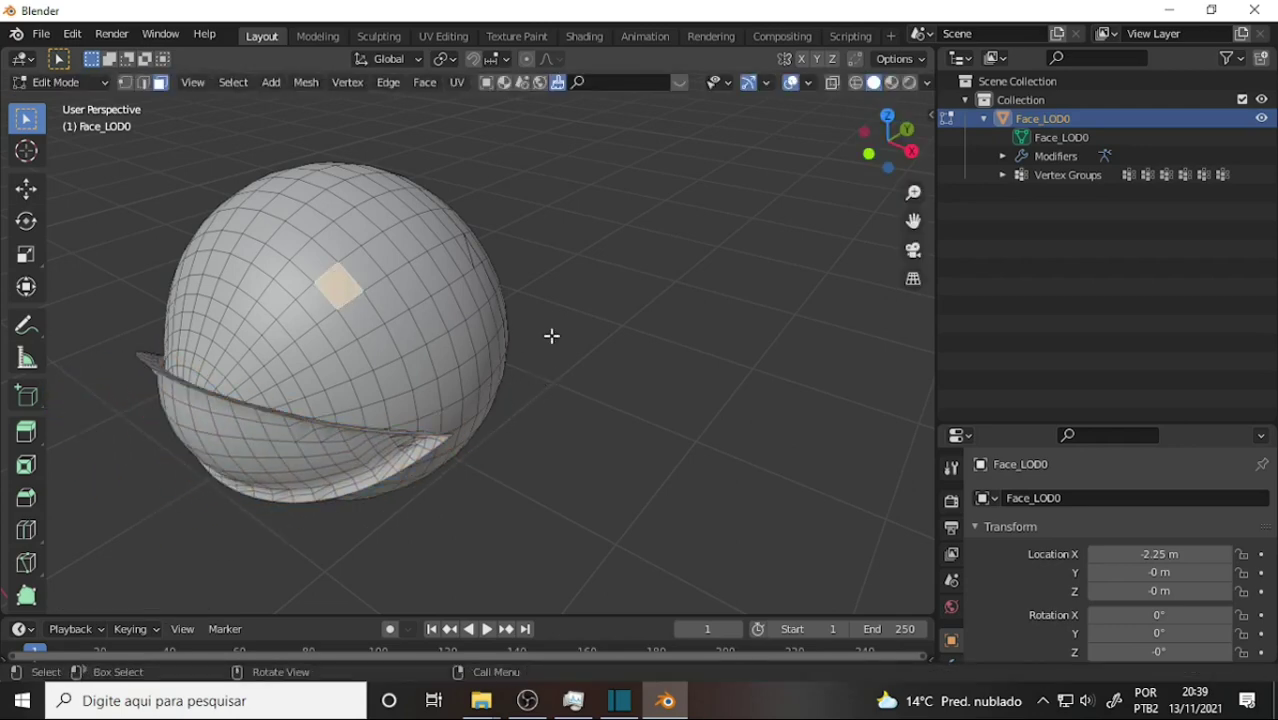
{"action": "key", "text": "ctrl+l"}
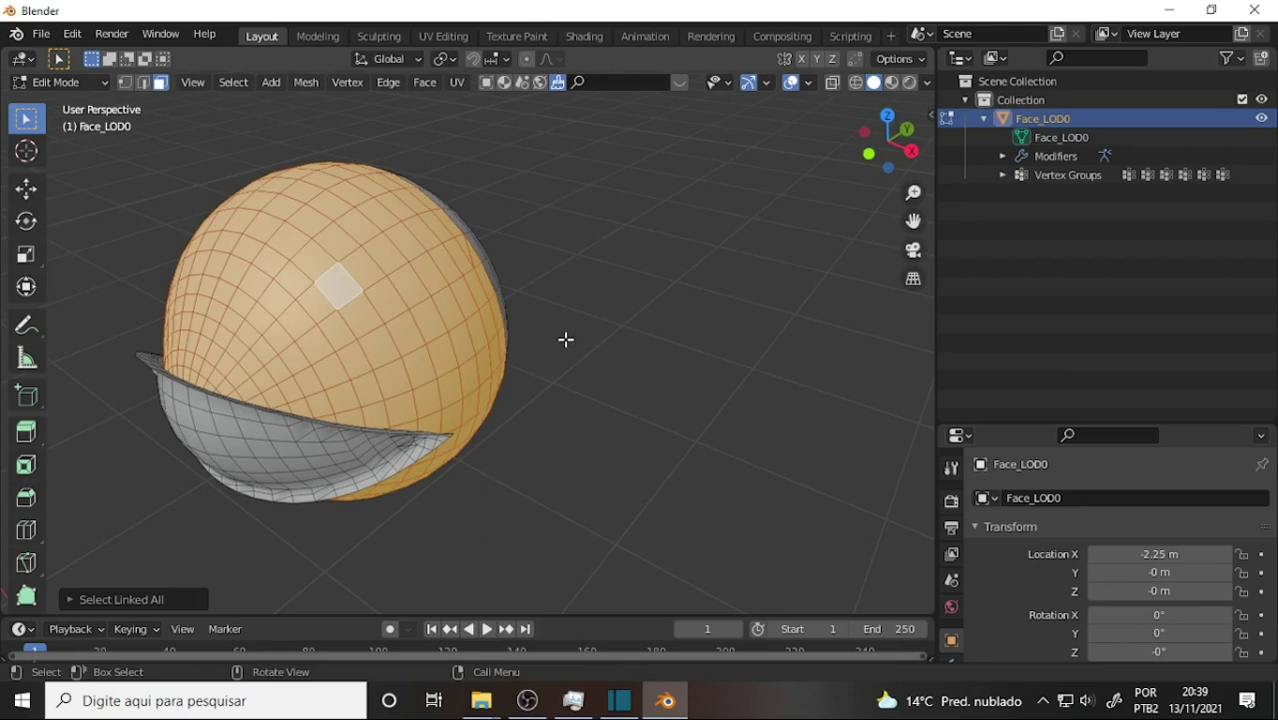
{"action": "key", "text": "g"}
{"action": "key", "text": "Escape"}
{"action": "key", "text": "alt+a"}
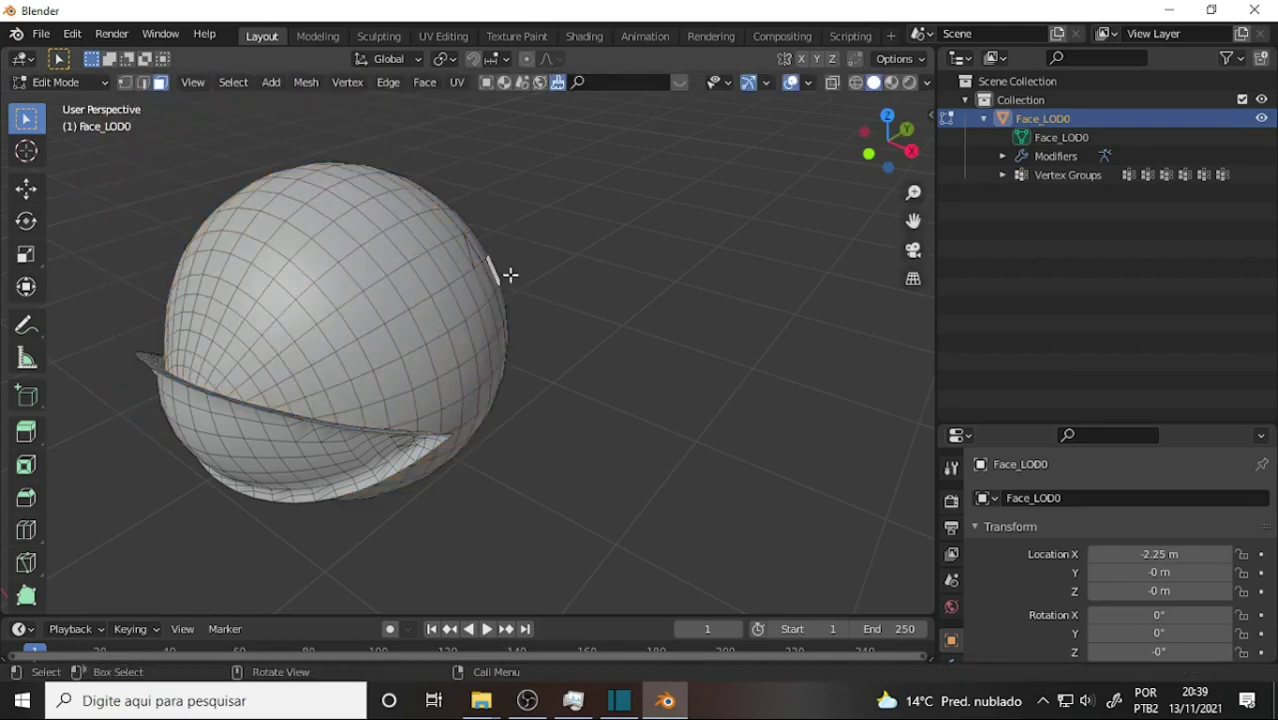
{"action": "middle_click_drag", "start_coordinate": [656, 280], "coordinate": [655, 268]}
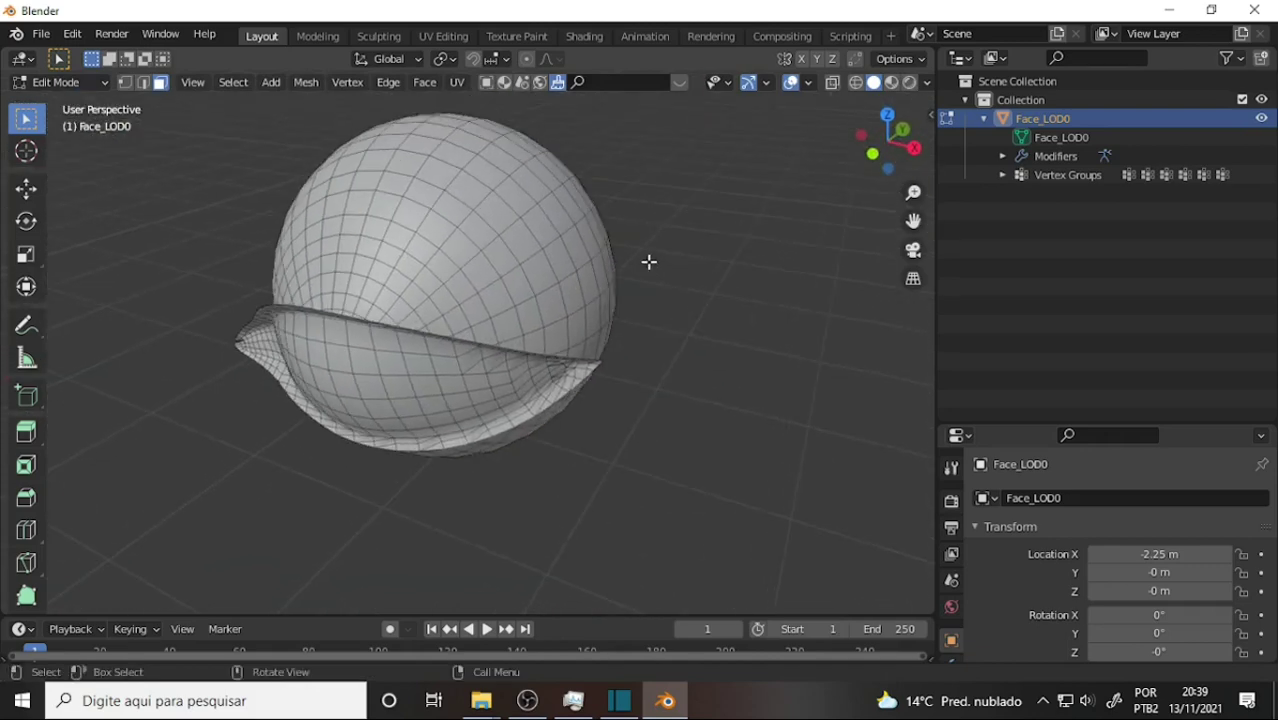
Separate the lower lid shell into its own object by selection
{"action": "left_click", "coordinate": [364, 391]}
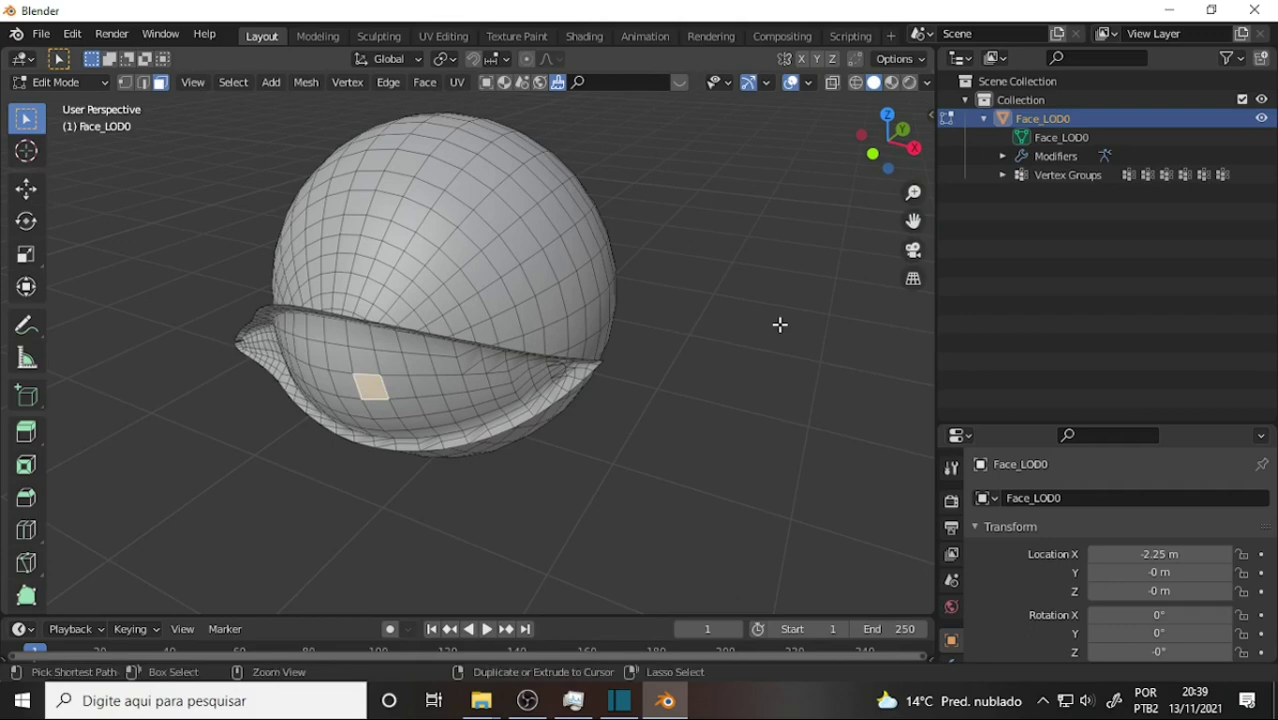
{"action": "key", "text": "ctrl+l"}
{"action": "left_click", "coordinate": [306, 82]}
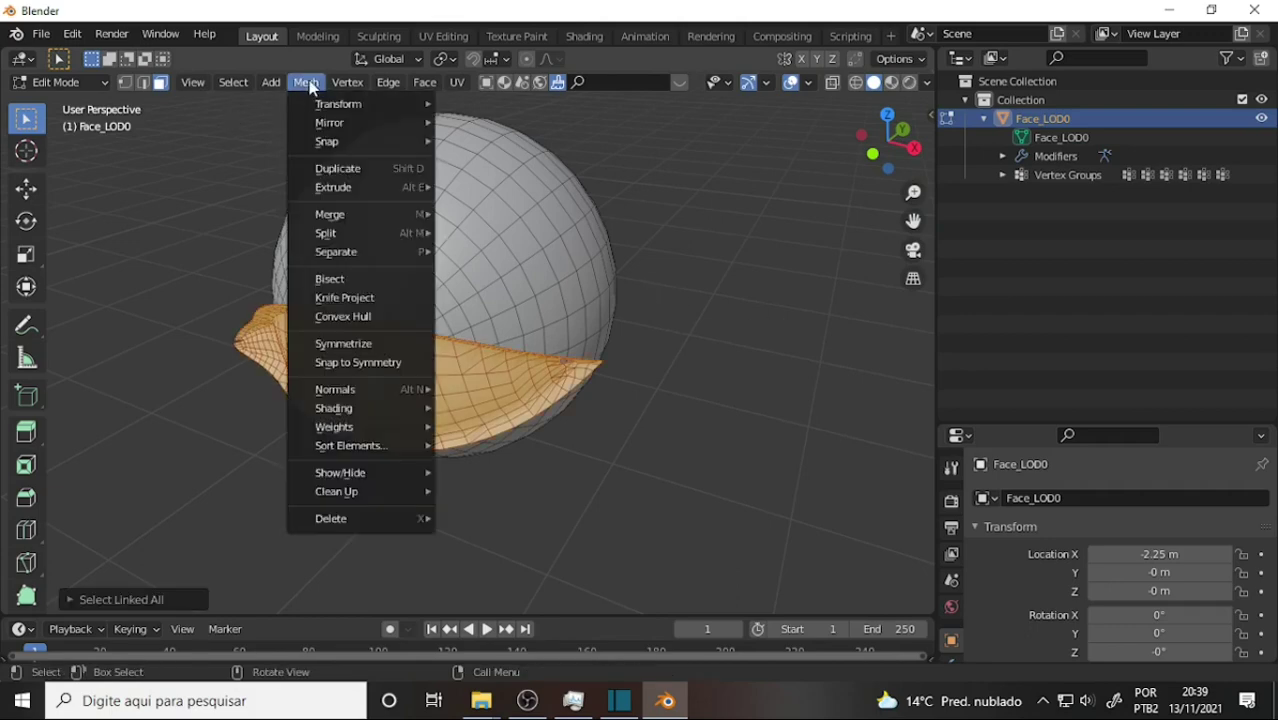
{"action": "mouse_move", "coordinate": [336, 251]}
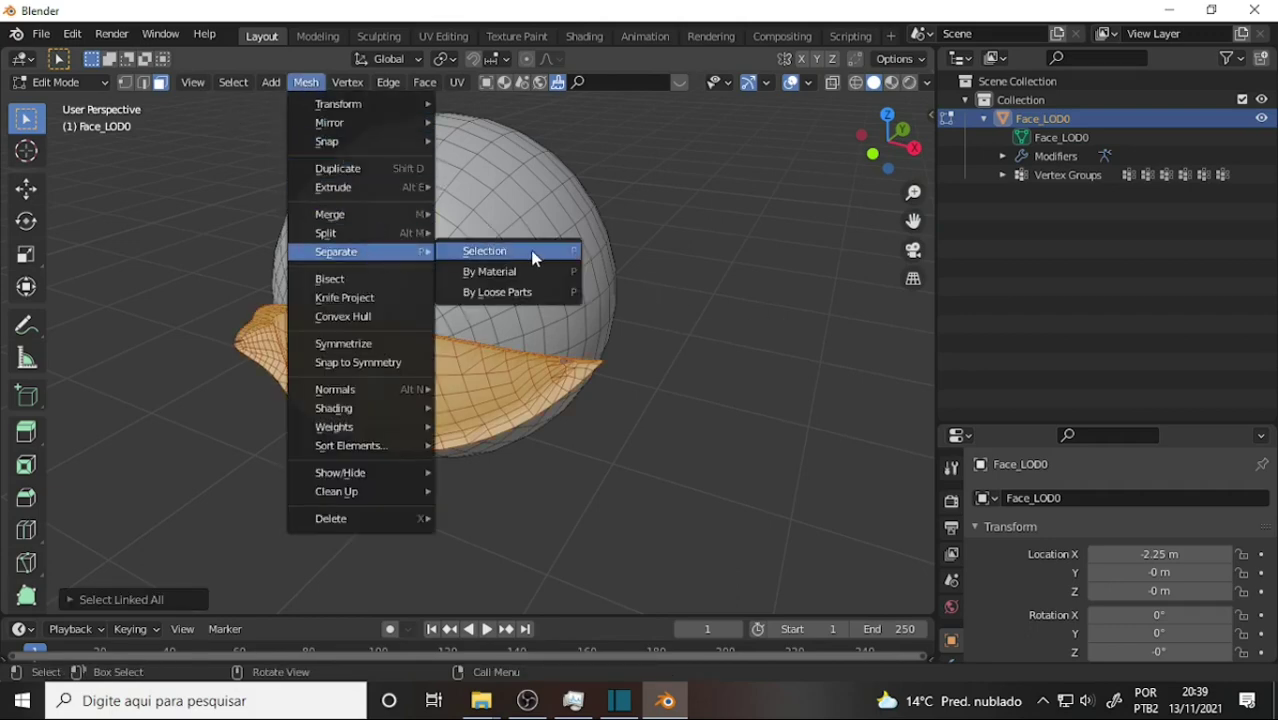
{"action": "left_click", "coordinate": [533, 258]}
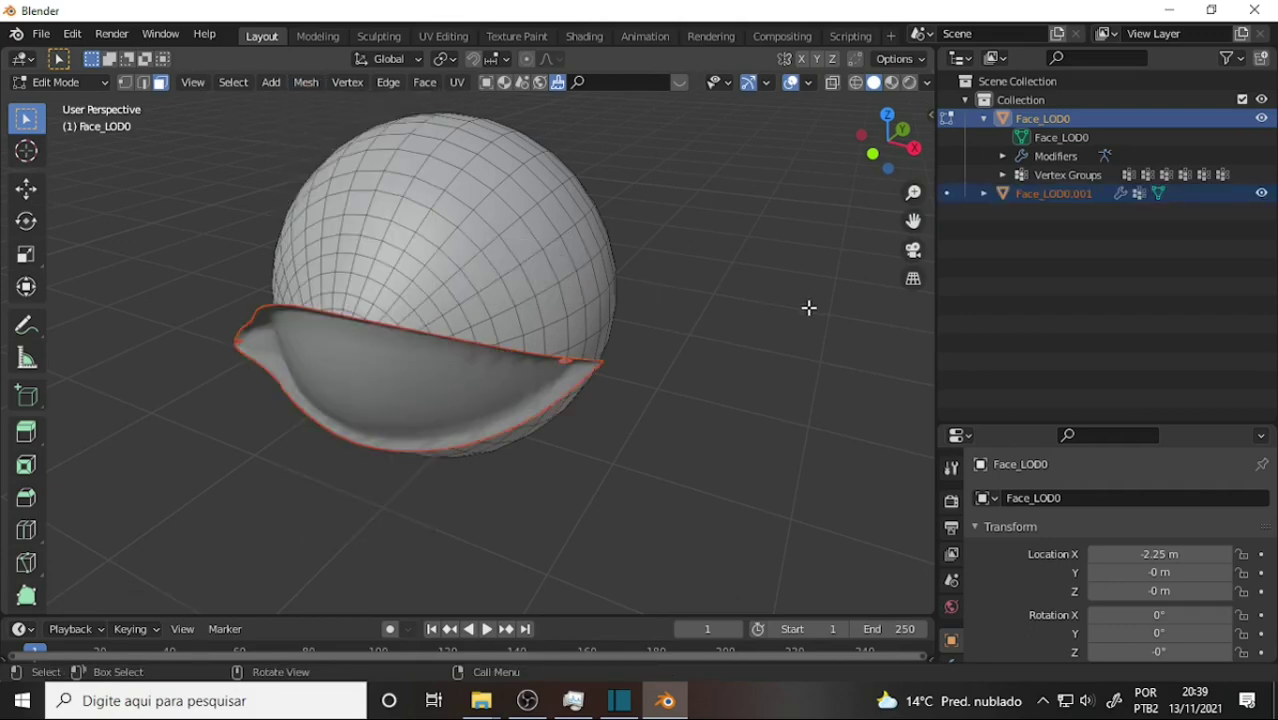
Separate the eyeball sphere into its own object, then select Face_LOD0
{"action": "left_click", "coordinate": [443, 268]}
{"action": "key", "text": "ctrl+l"}
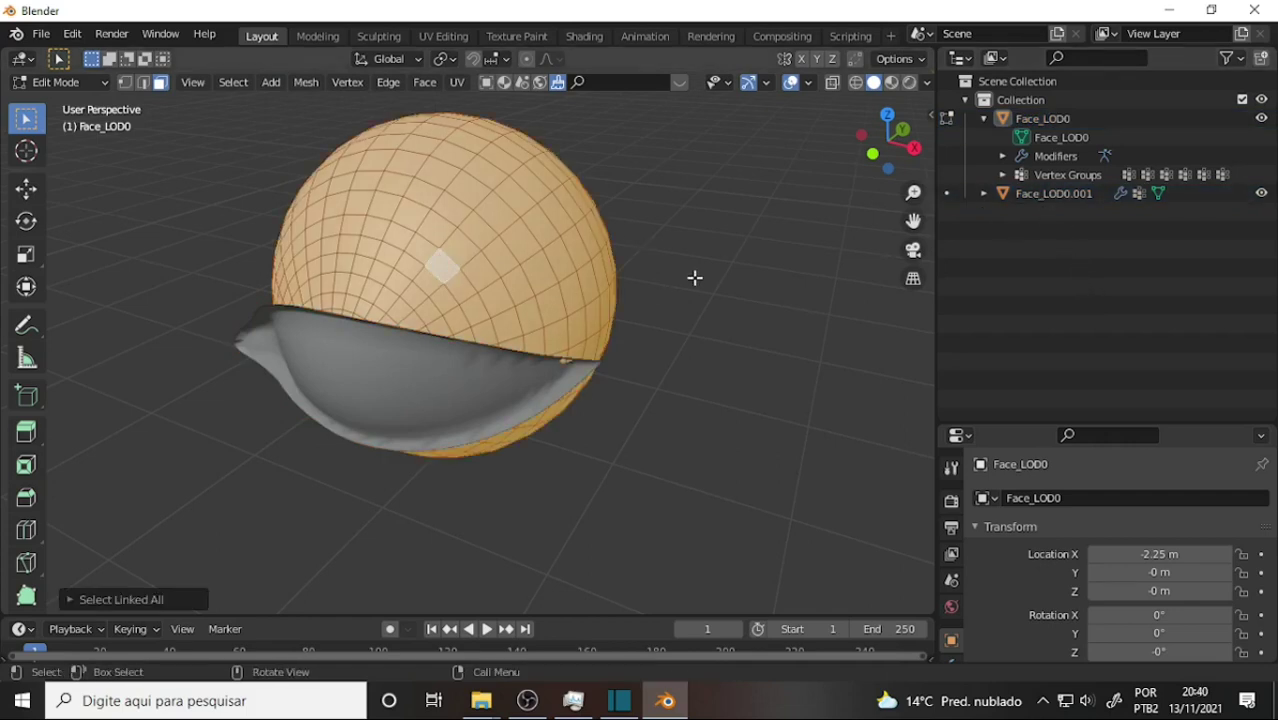
{"action": "left_click", "coordinate": [305, 83]}
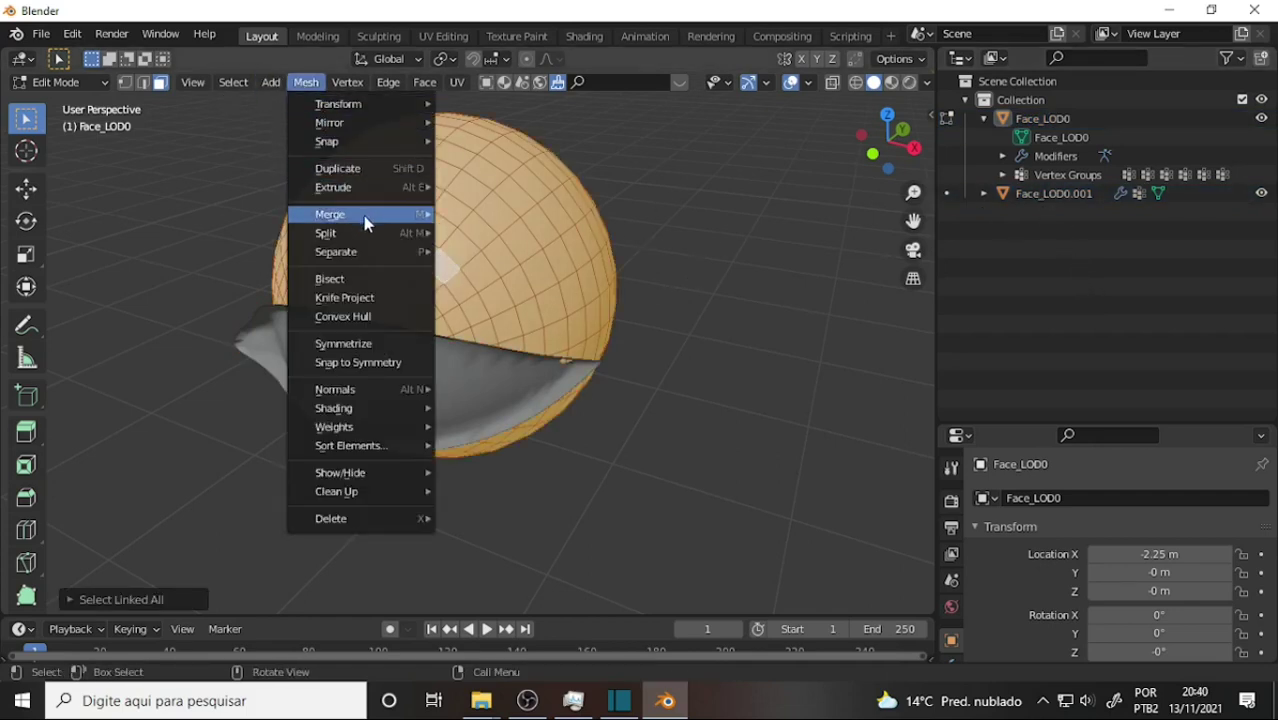
{"action": "left_click", "coordinate": [498, 256]}
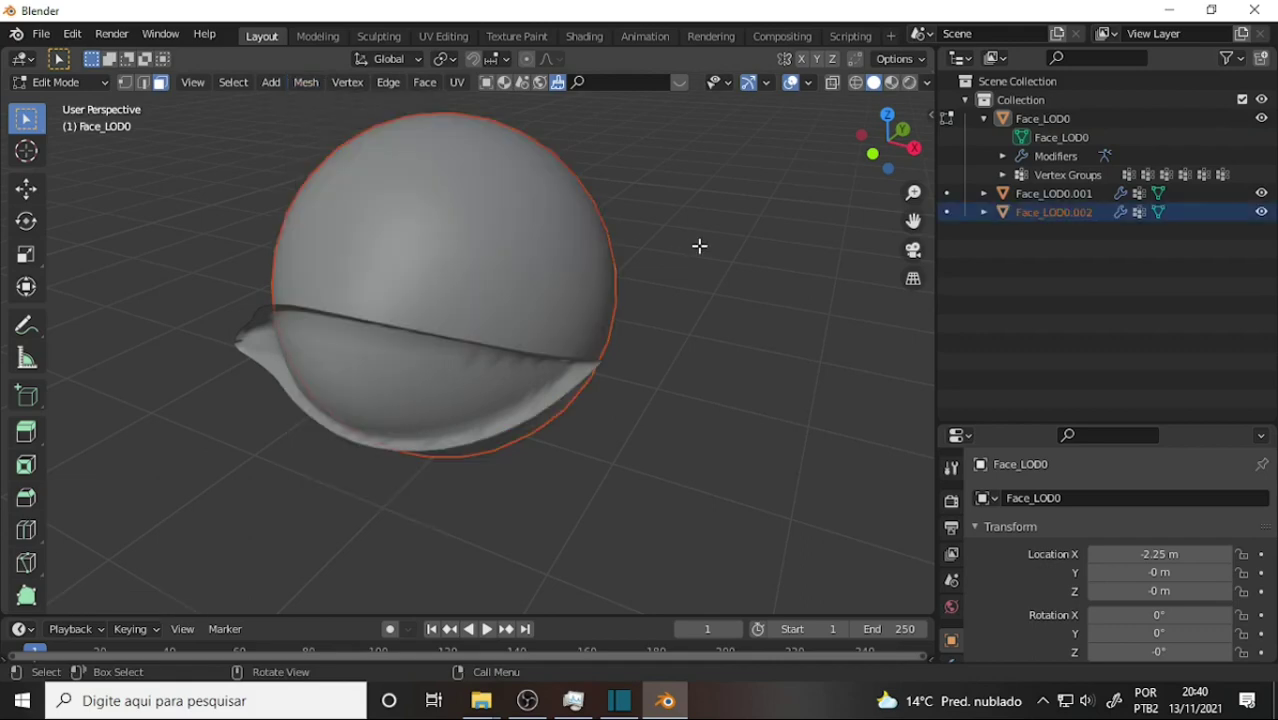
{"action": "left_click", "coordinate": [1174, 315]}
{"action": "left_click", "coordinate": [1043, 118]}
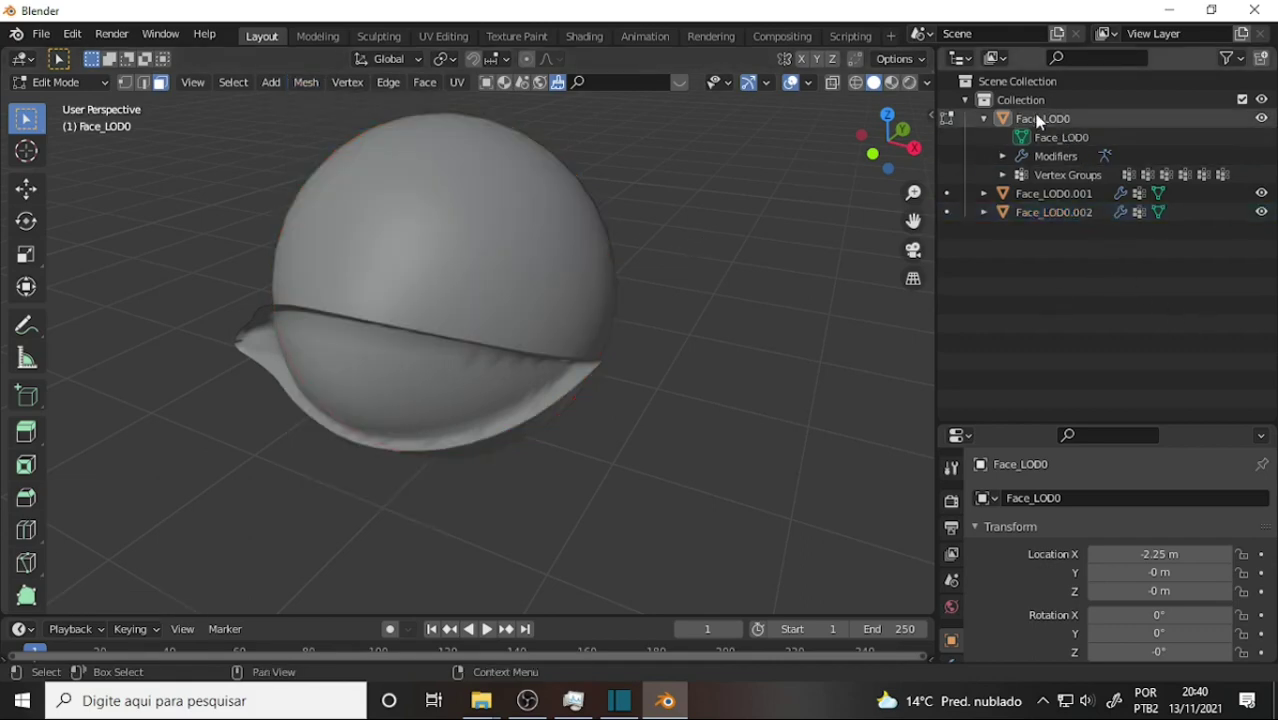
{"action": "mouse_move", "coordinate": [699, 222]}
{"action": "middle_mouse_down"}
{"action": "mouse_move", "coordinate": [517, 247]}
{"action": "mouse_move", "coordinate": [633, 257]}
{"action": "middle_mouse_up"}
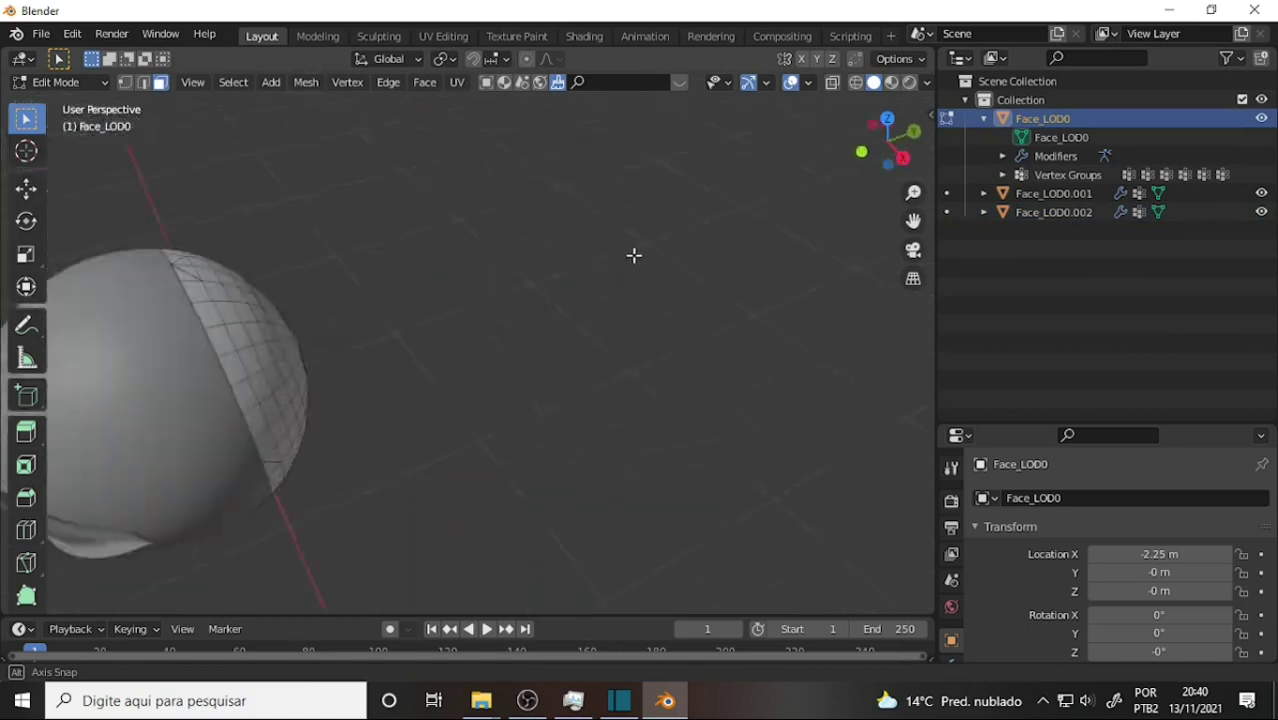
Return to Object Mode and rename Face_LOD0 to Vivi Eye Back
{"action": "left_click", "coordinate": [70, 84]}
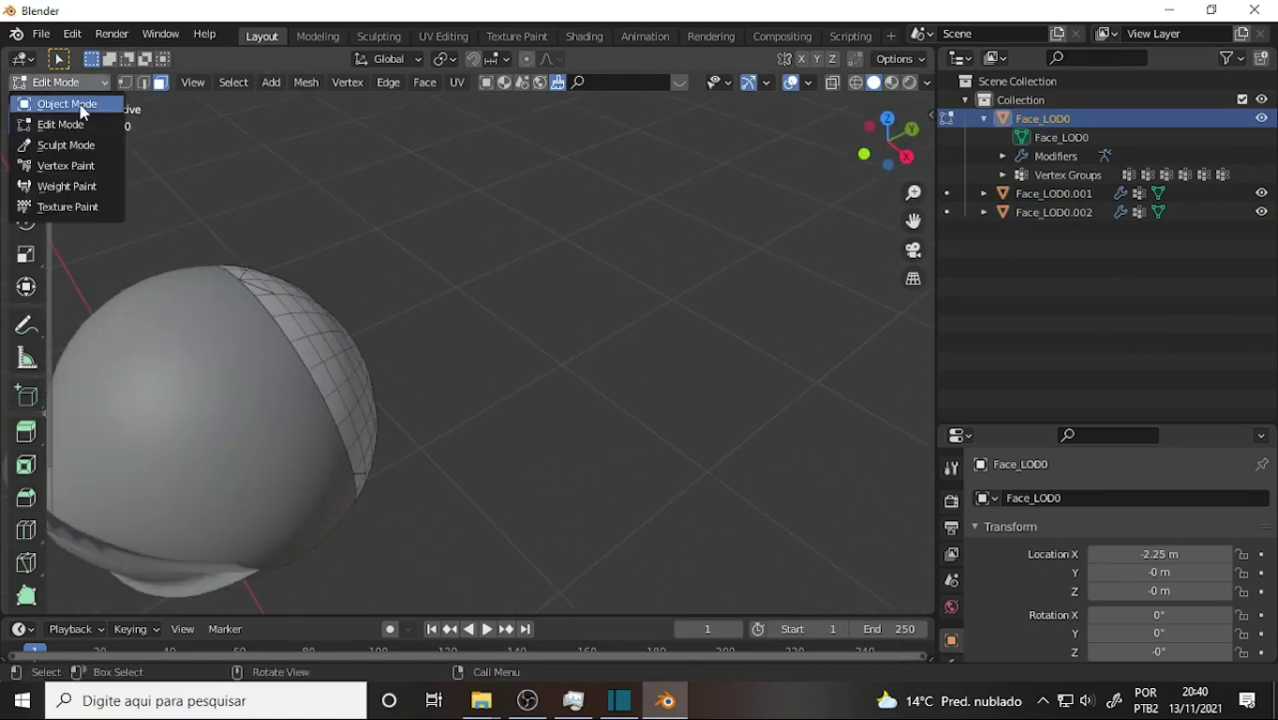
{"action": "left_click", "coordinate": [52, 103]}
{"action": "scroll", "coordinate": [676, 302], "scroll_direction": "down", "scroll_amount": 2}
{"action": "mouse_move", "coordinate": [676, 302]}
{"action": "middle_mouse_down"}
{"action": "mouse_move", "coordinate": [723, 286]}
{"action": "mouse_move", "coordinate": [688, 316]}
{"action": "middle_mouse_up"}
{"action": "double_click", "coordinate": [1046, 121]}
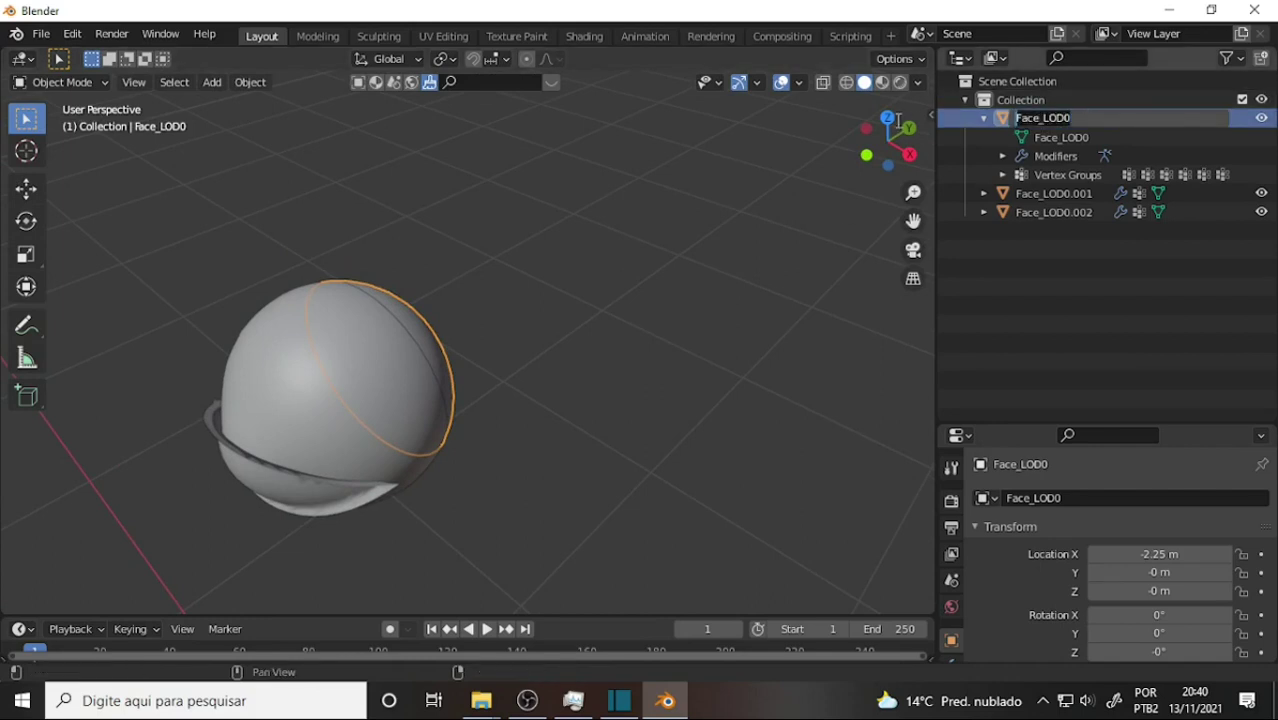
{"action": "type", "text": "Vivi Eye Back"}
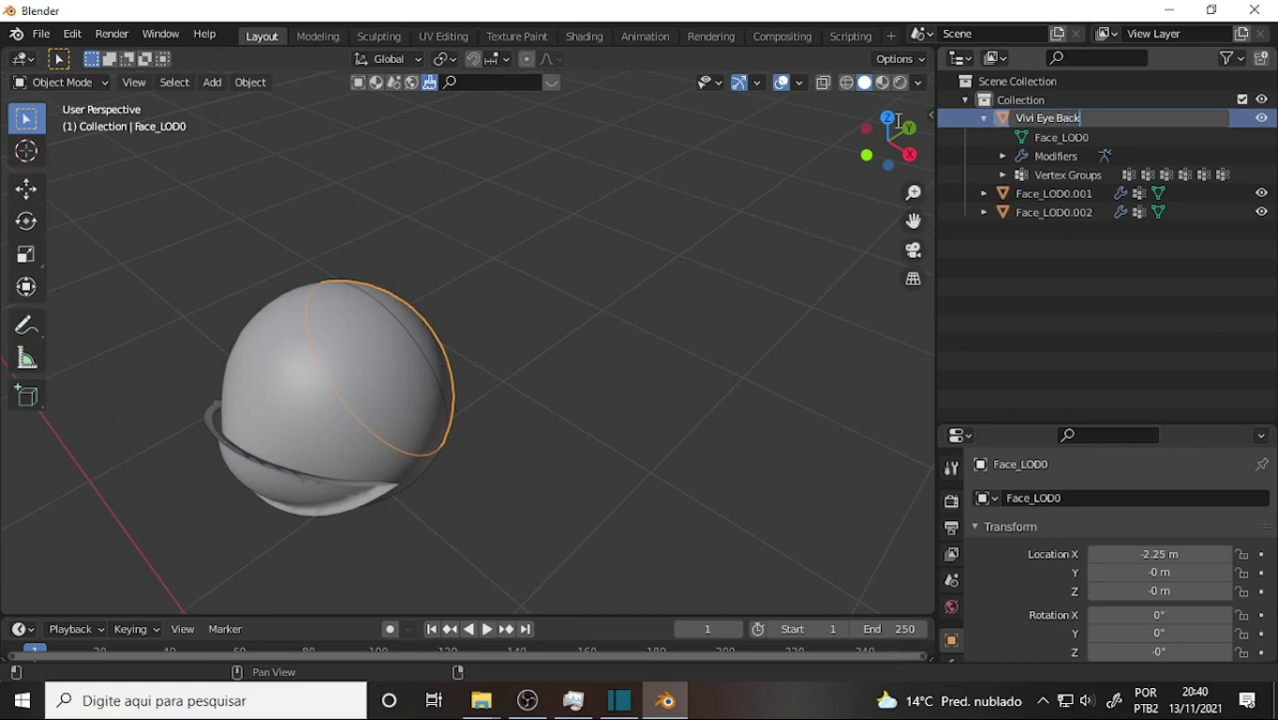
{"action": "key", "text": "Return"}
Rename the eyeball sphere Face_LOD0.002 to Vivi Eye Ball
{"action": "left_click", "coordinate": [315, 410]}
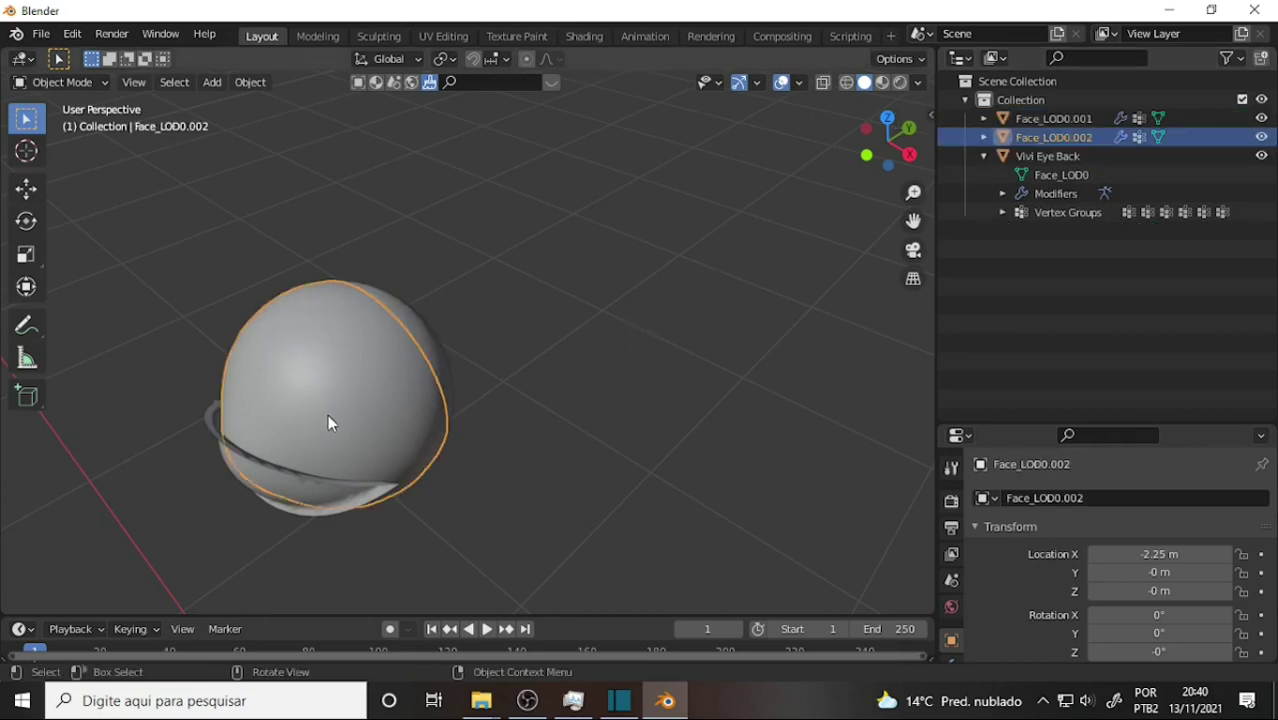
{"action": "double_click", "coordinate": [1060, 156]}
{"action": "key", "text": "ctrl+c"}
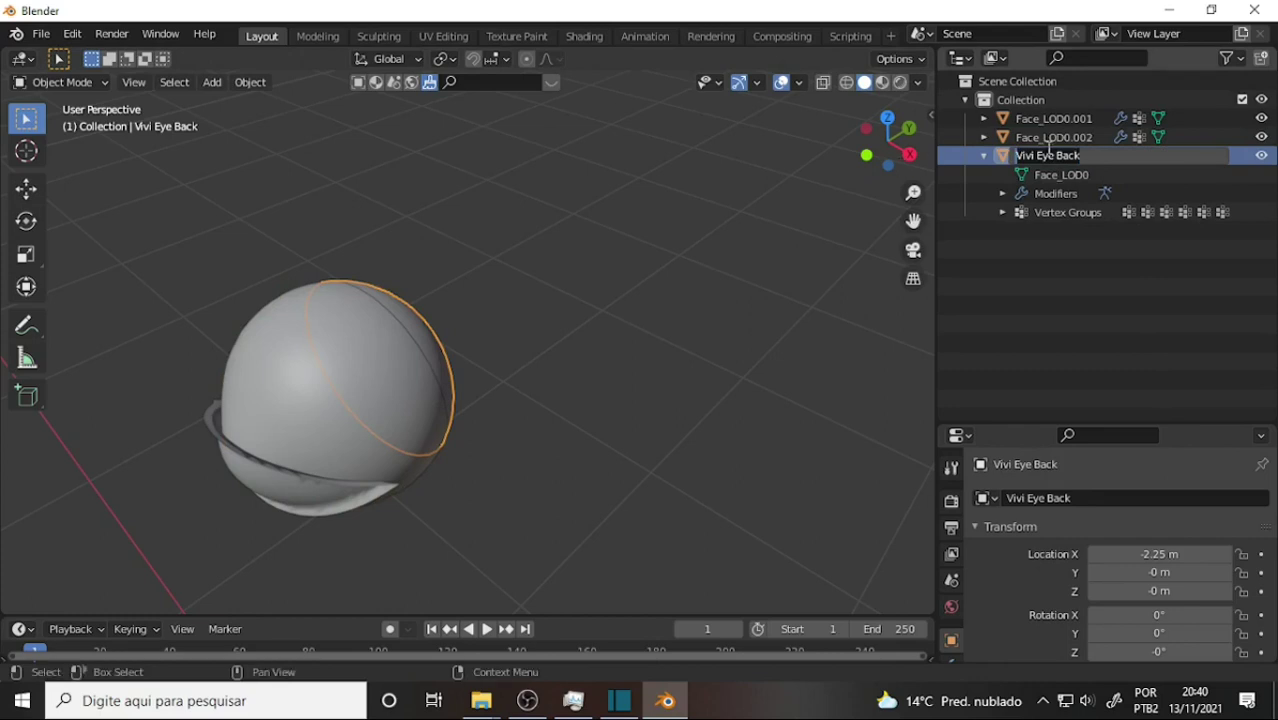
{"action": "left_click", "coordinate": [1062, 138]}
{"action": "double_click", "coordinate": [1059, 138]}
{"action": "key", "text": "ctrl+a"}
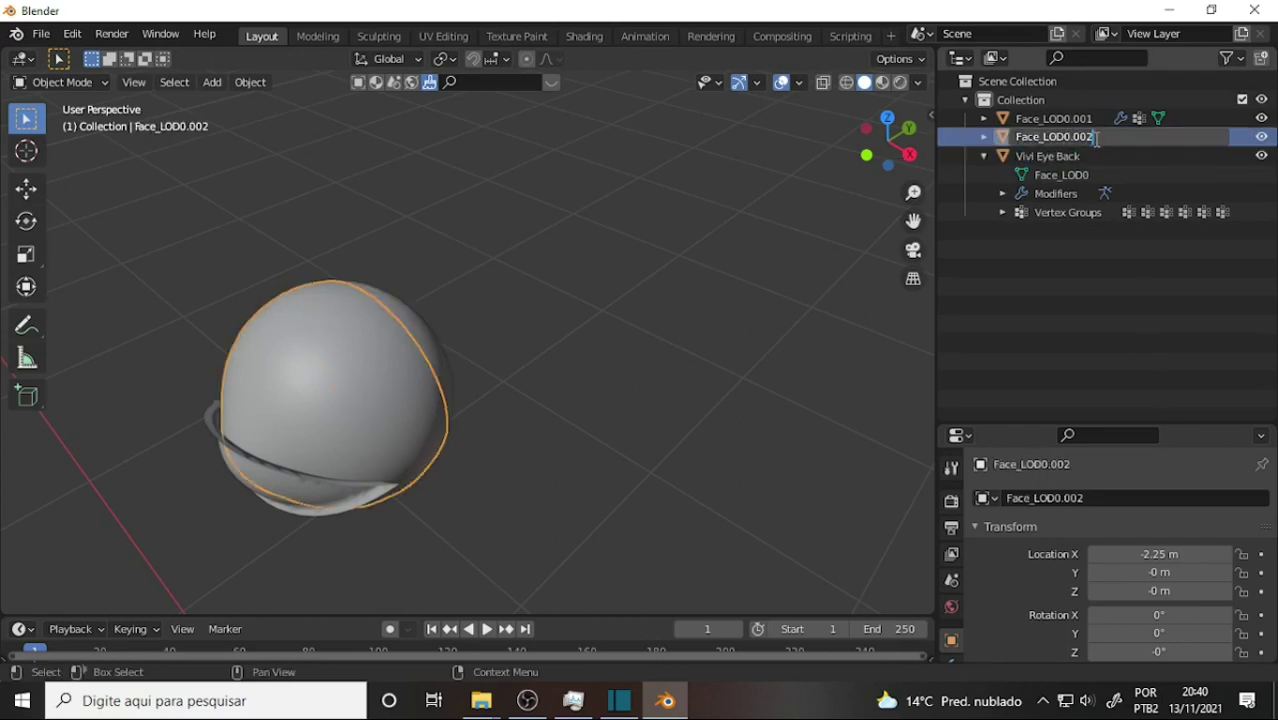
{"action": "key", "text": "ctrl+v"}
{"action": "key", "text": "Return"}
Begin renaming the crescent shell Face_LOD0.001 by pasting the eye name
{"action": "left_click", "coordinate": [305, 488]}
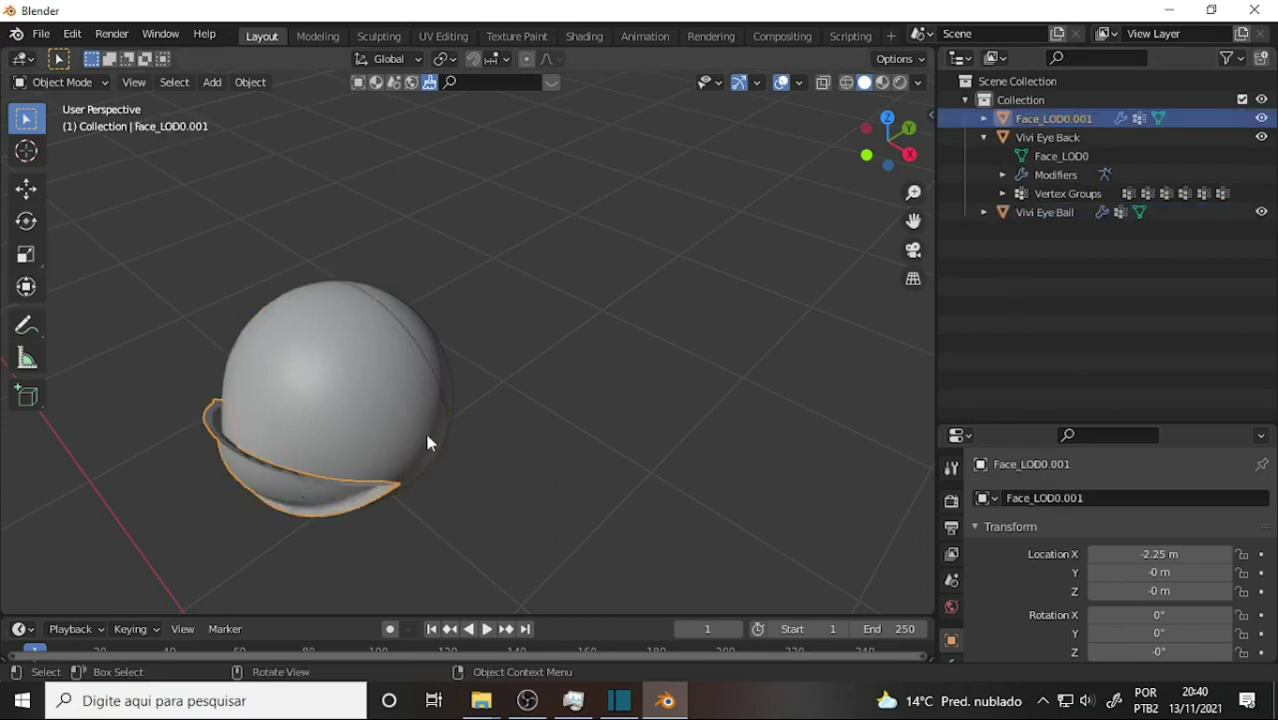
{"action": "double_click", "coordinate": [1085, 122]}
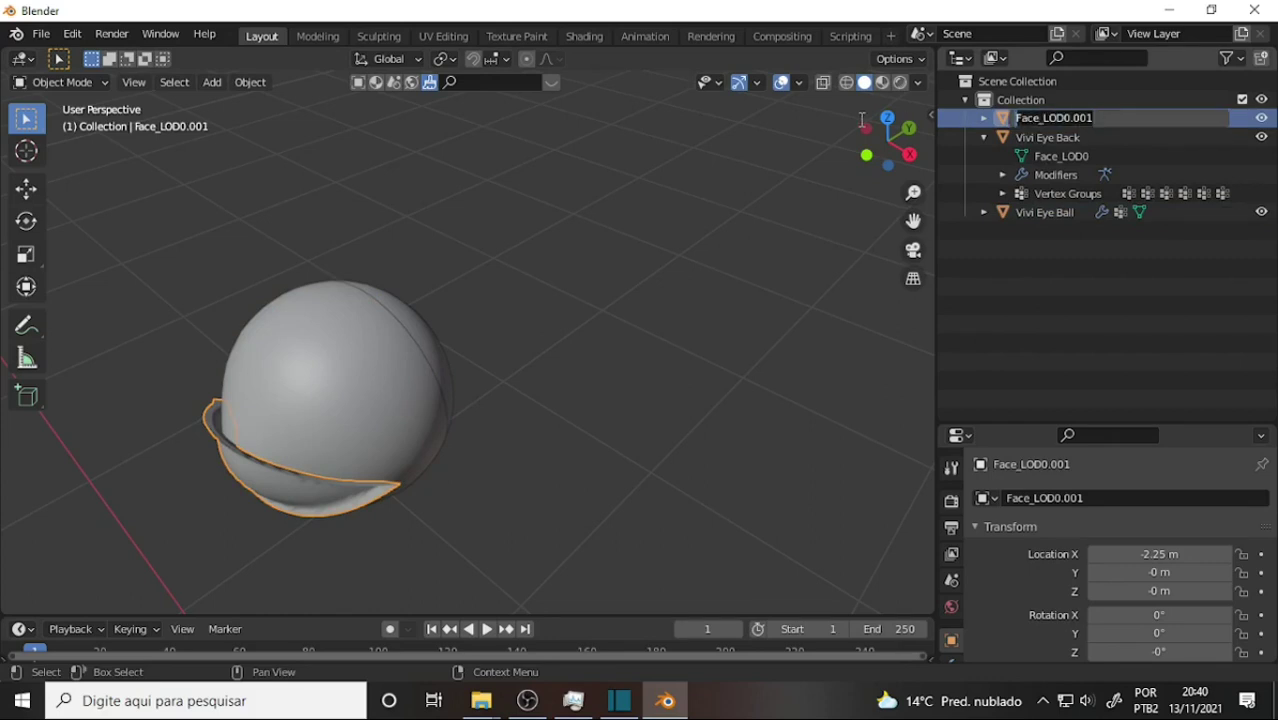
{"action": "key", "text": "ctrl+v"}
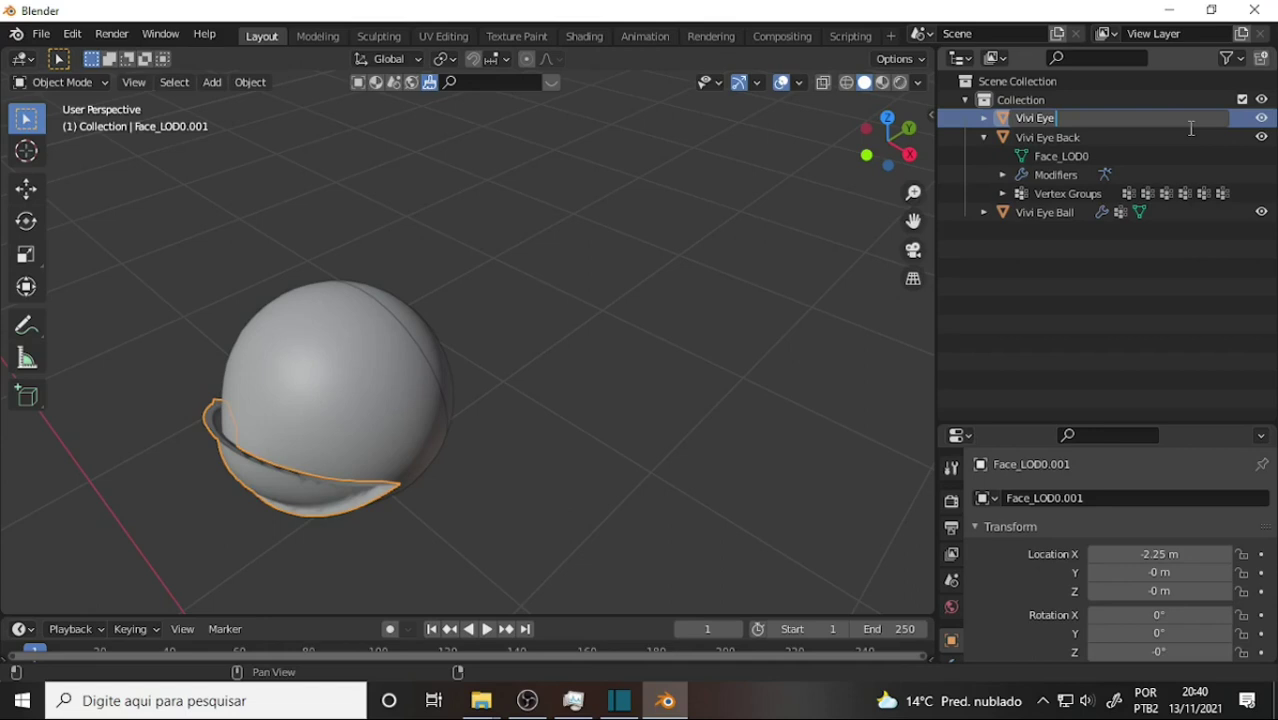
{"action": "key", "text": "Escape"}
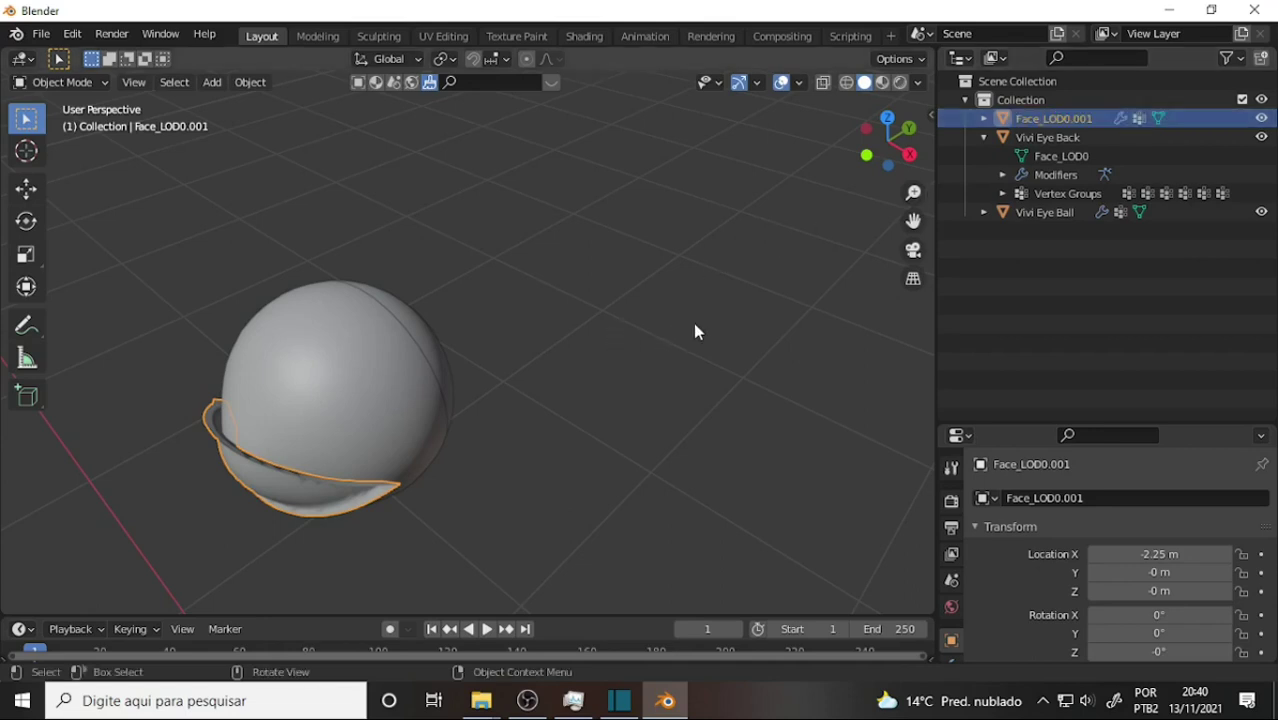
{"action": "double_click", "coordinate": [1104, 118]}
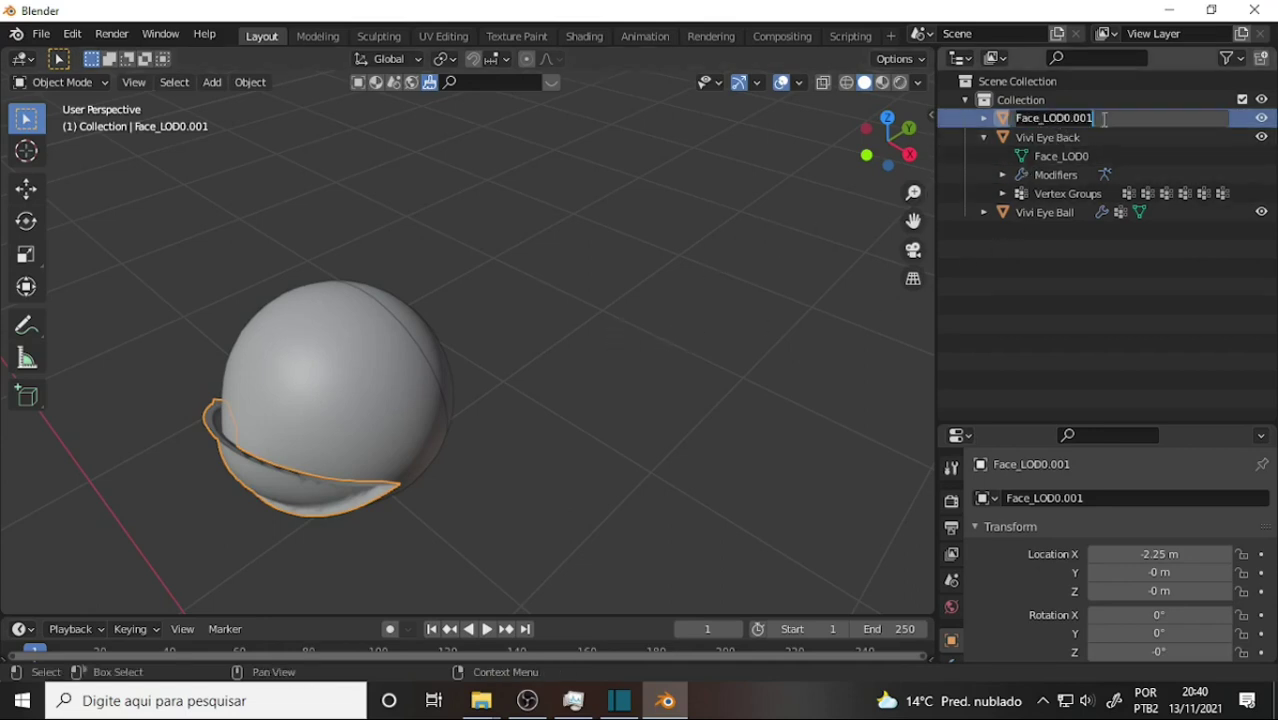
{"action": "key", "text": "ctrl+v"}
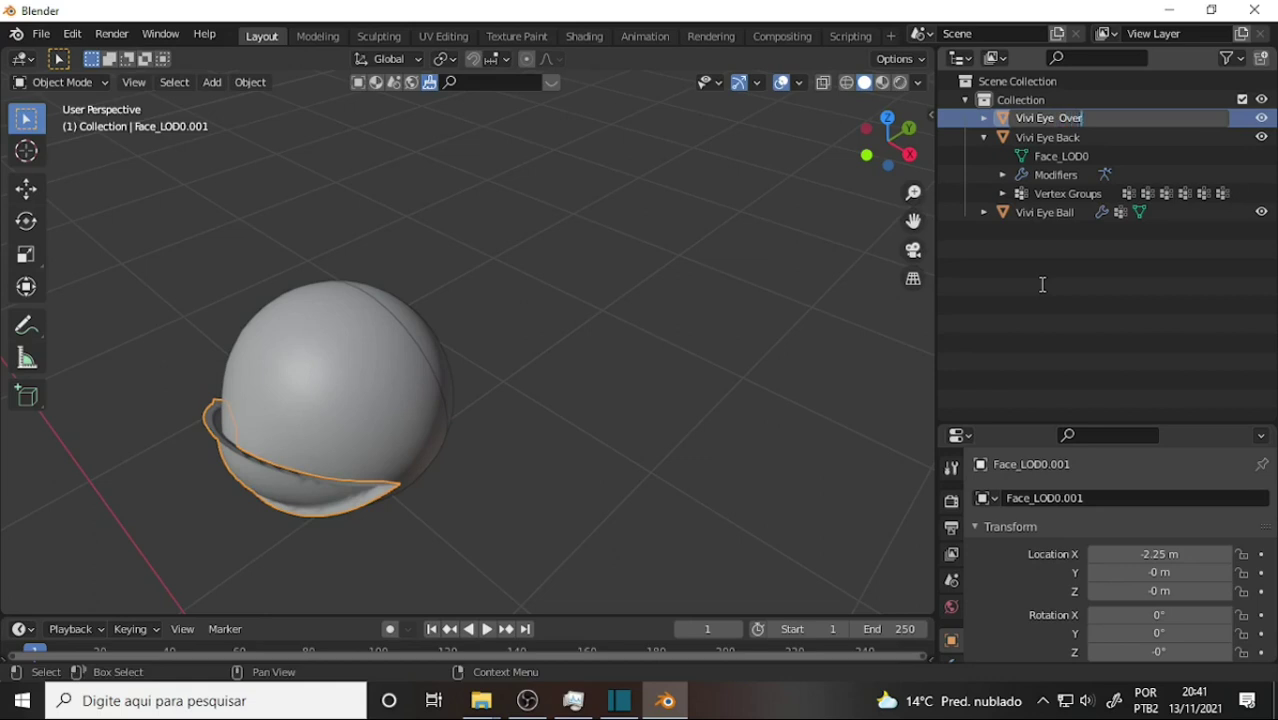
Confirm the crescent shell's name Vivi Eye Over and reframe the eye
{"action": "key", "text": "Return"}
{"action": "mouse_move", "coordinate": [650, 335]}
{"action": "middle_mouse_down"}
{"action": "mouse_move", "coordinate": [615, 332]}
{"action": "mouse_move", "coordinate": [641, 345]}
{"action": "mouse_move", "coordinate": [678, 281]}
{"action": "mouse_move", "coordinate": [671, 298]}
{"action": "middle_mouse_up"}
{"action": "scroll", "coordinate": [673, 298], "scroll_direction": "up", "scroll_amount": 1}
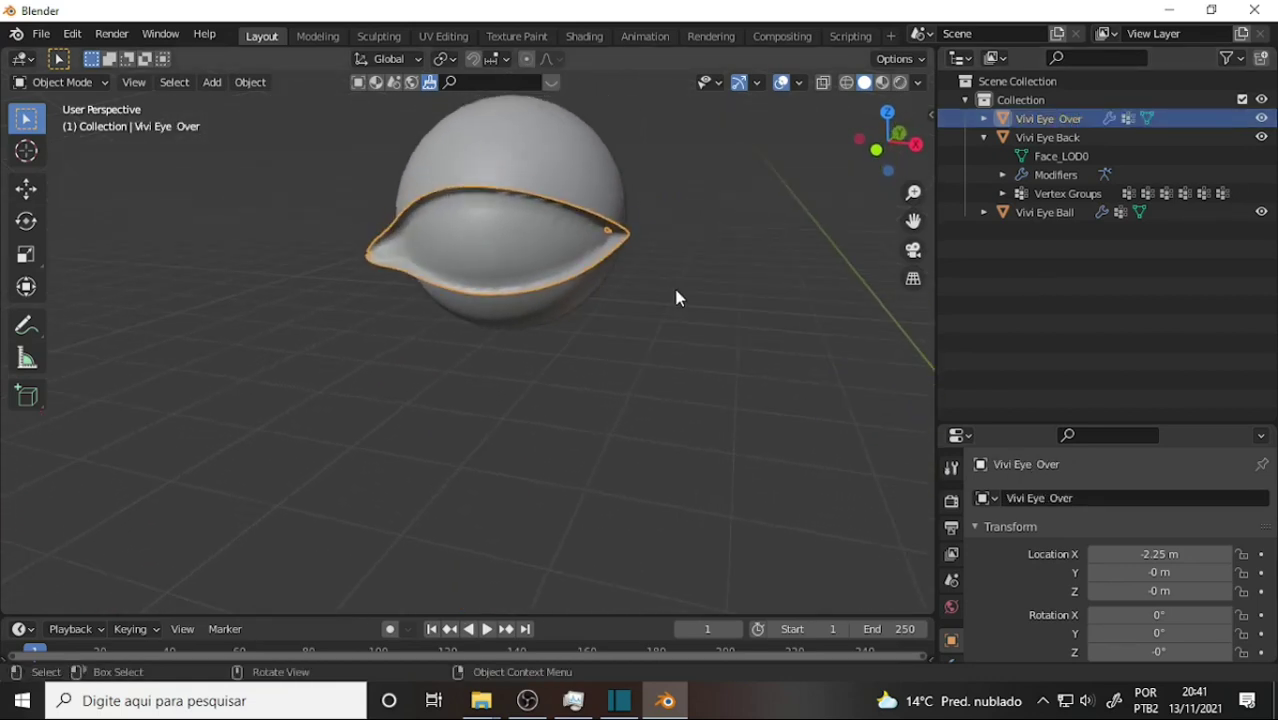
{"action": "scroll", "coordinate": [676, 297], "scroll_direction": "down", "scroll_amount": 2}
{"action": "scroll", "coordinate": [679, 302], "scroll_direction": "up", "scroll_amount": 3}
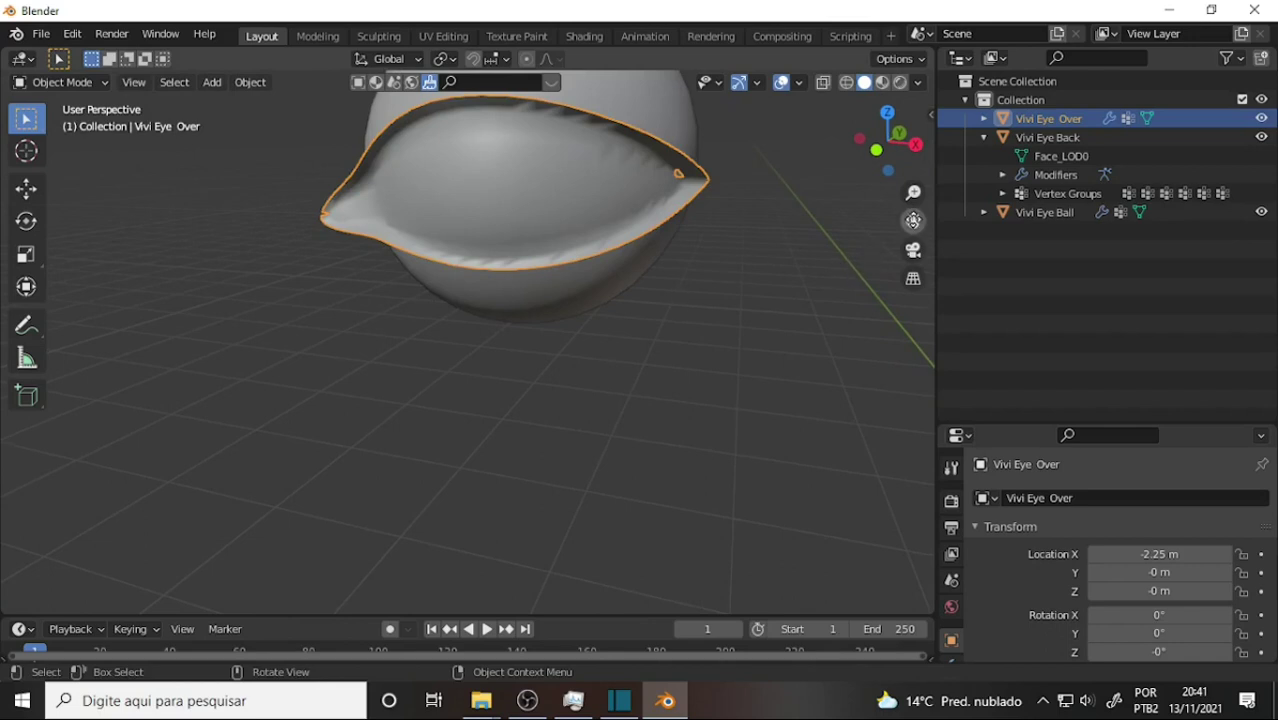
{"action": "left_click_drag", "start_coordinate": [913, 220], "coordinate": [878, 410]}
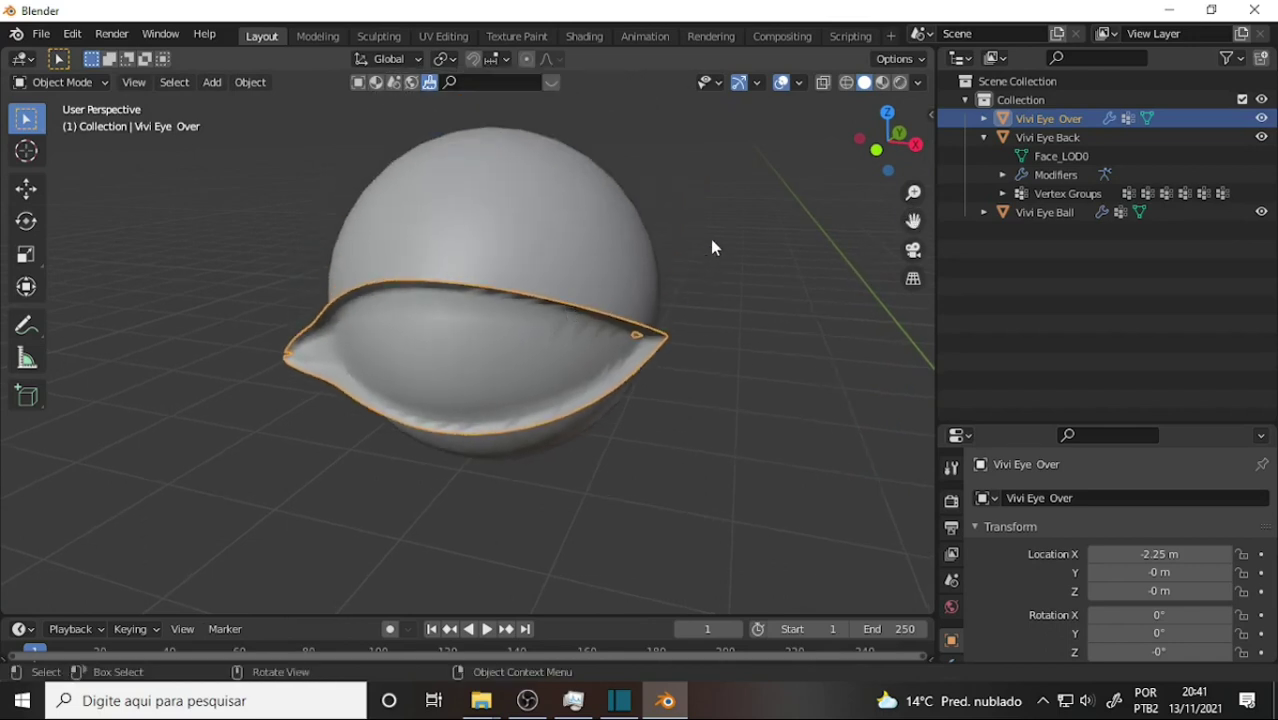
Select all three eye meshes and set Location X to 0 in the sidebar
{"action": "left_click_drag", "start_coordinate": [720, 205], "coordinate": [368, 468]}
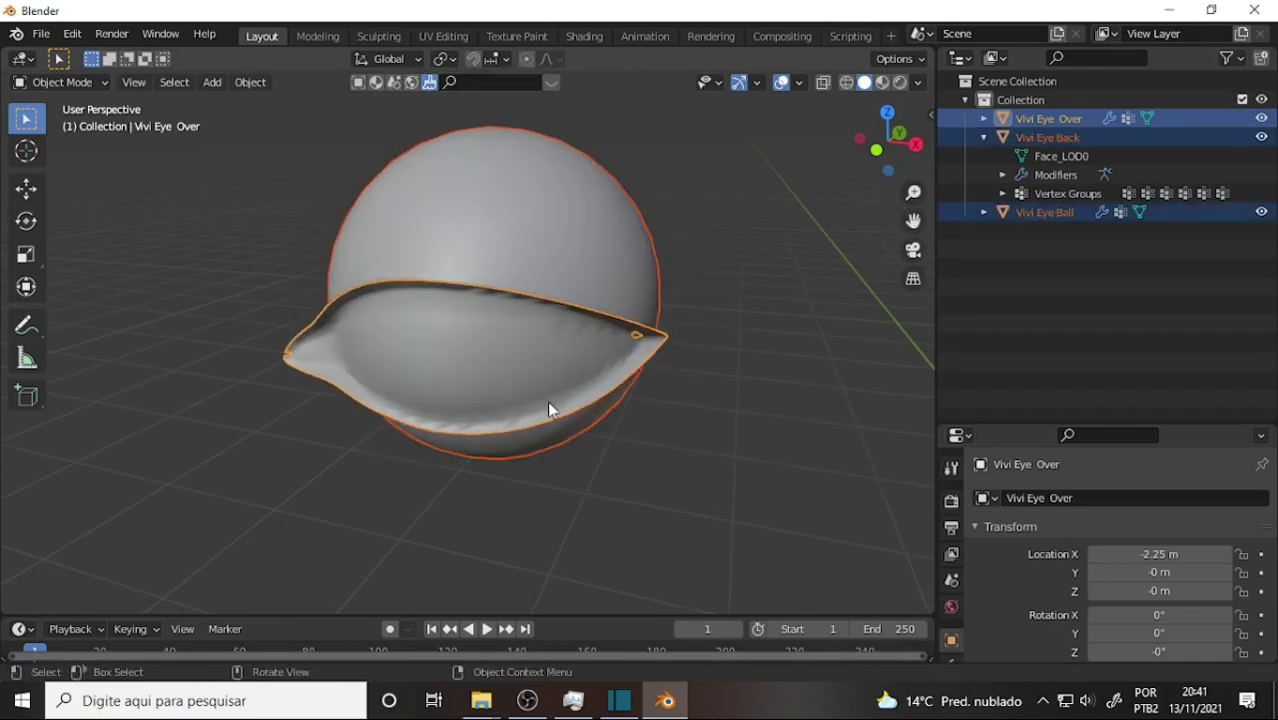
{"action": "left_click", "coordinate": [930, 114]}
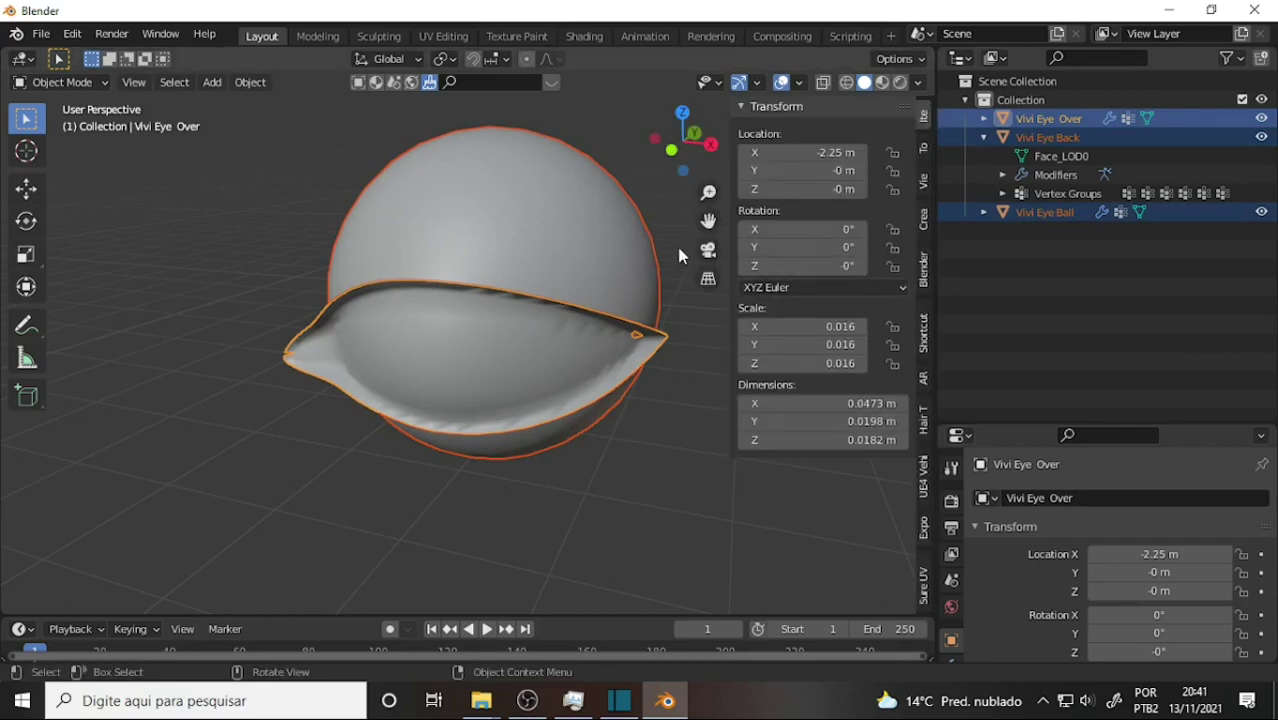
{"action": "left_click", "coordinate": [853, 153]}
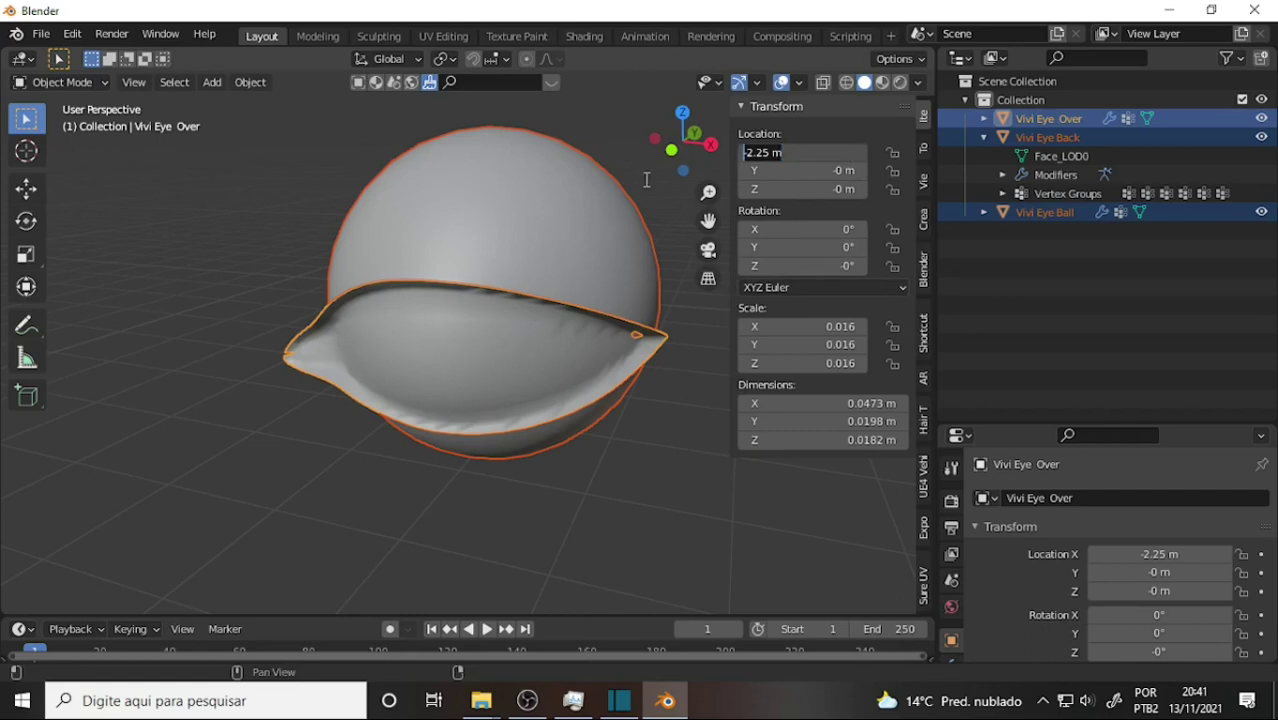
{"action": "type", "text": "0"}
{"action": "key", "text": "Return"}
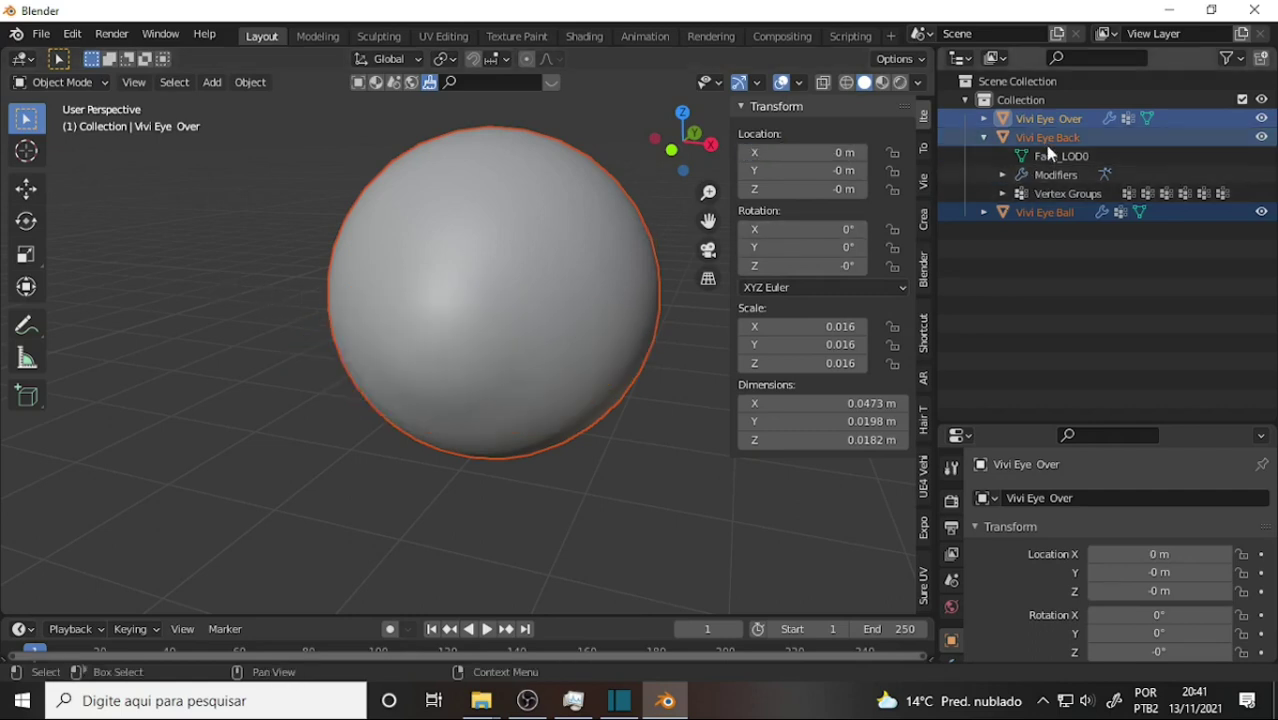
Set Vivi Eye Ball's Location X to 0 as well
{"action": "left_click", "coordinate": [1045, 137]}
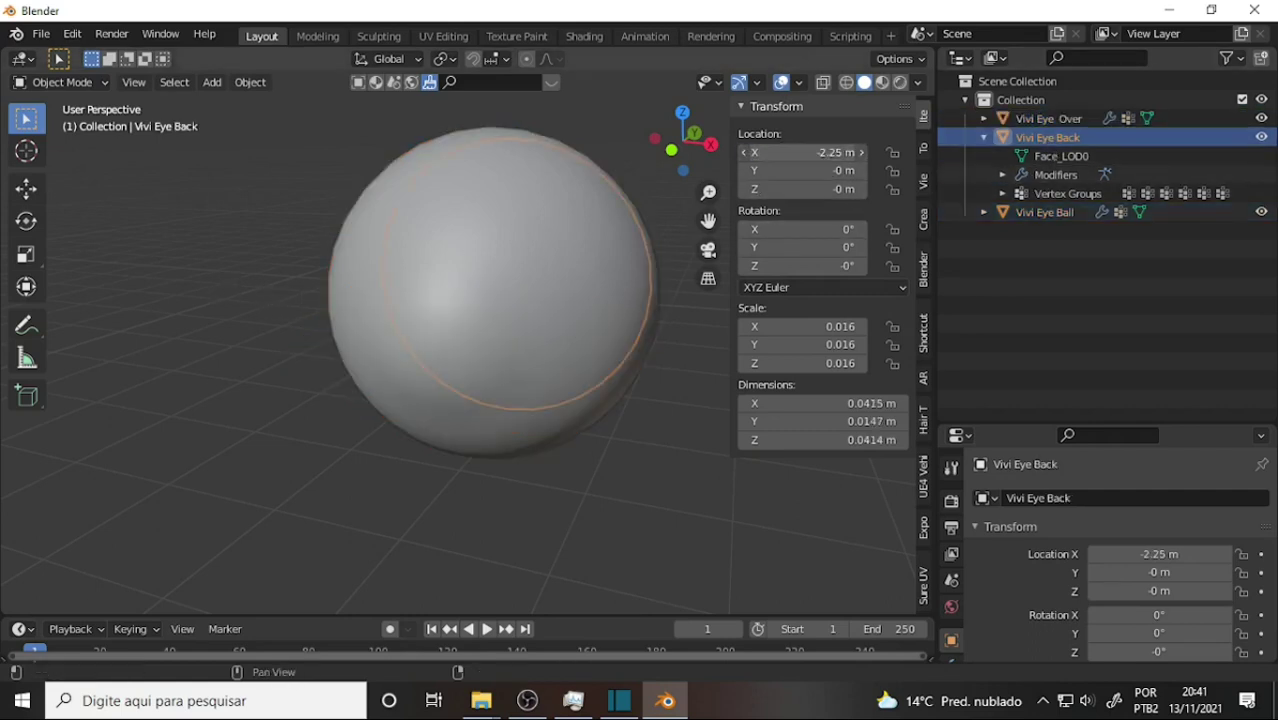
{"action": "left_click", "coordinate": [853, 153]}
{"action": "key", "text": "Escape"}
{"action": "left_click", "coordinate": [1045, 118]}
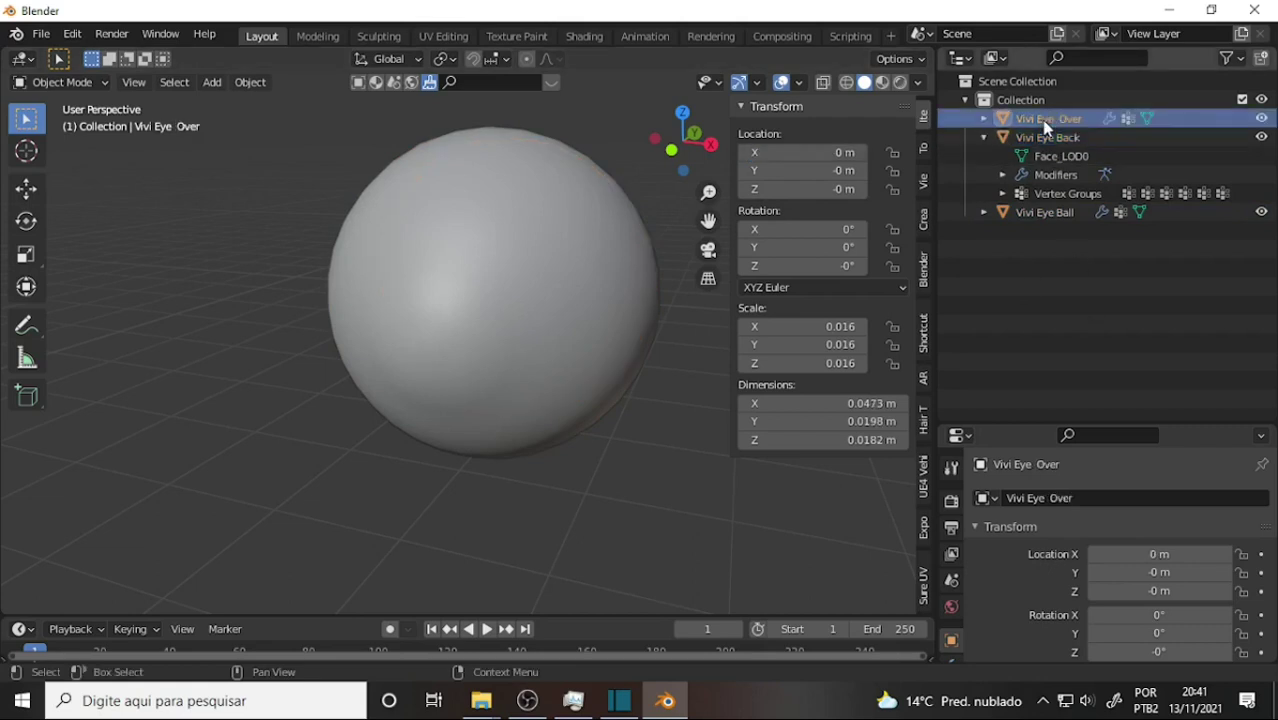
{"action": "left_click", "coordinate": [1045, 212]}
{"action": "left_click", "coordinate": [845, 152]}
{"action": "type", "text": "0"}
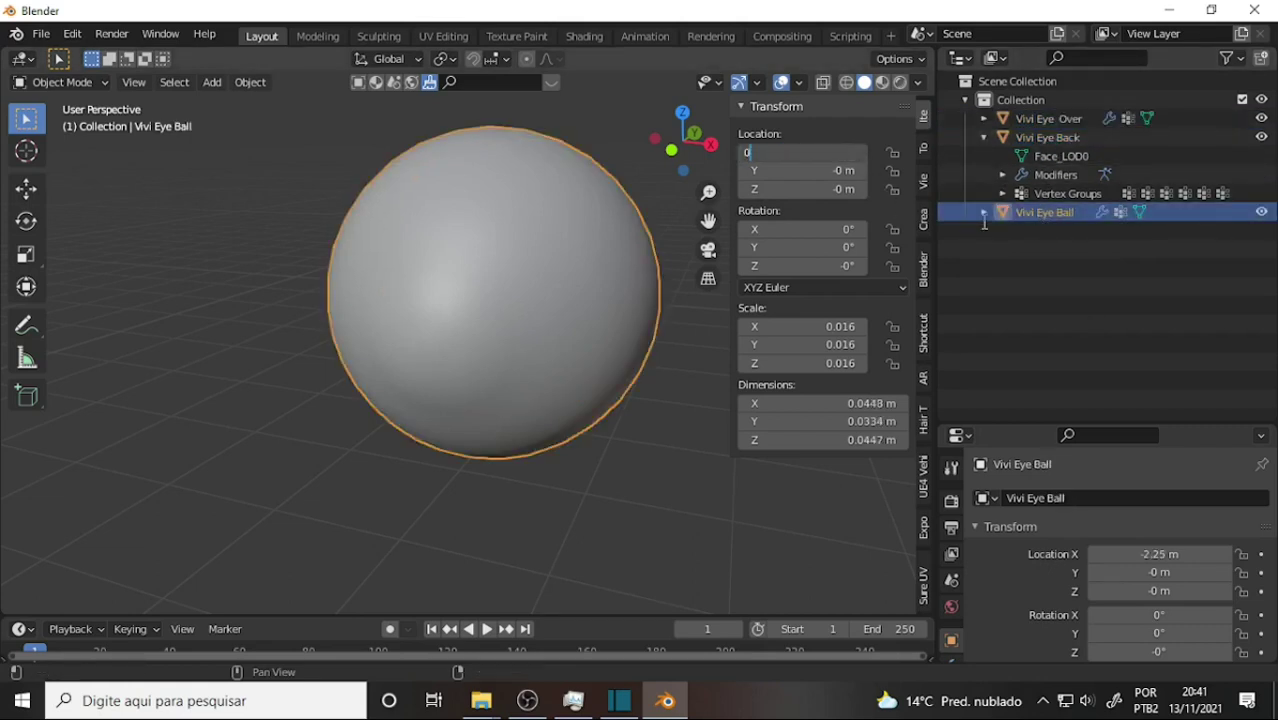
{"action": "key", "text": "Return"}
Remove the extra space from the Vivi Eye Over name
{"action": "left_click", "coordinate": [1060, 120]}
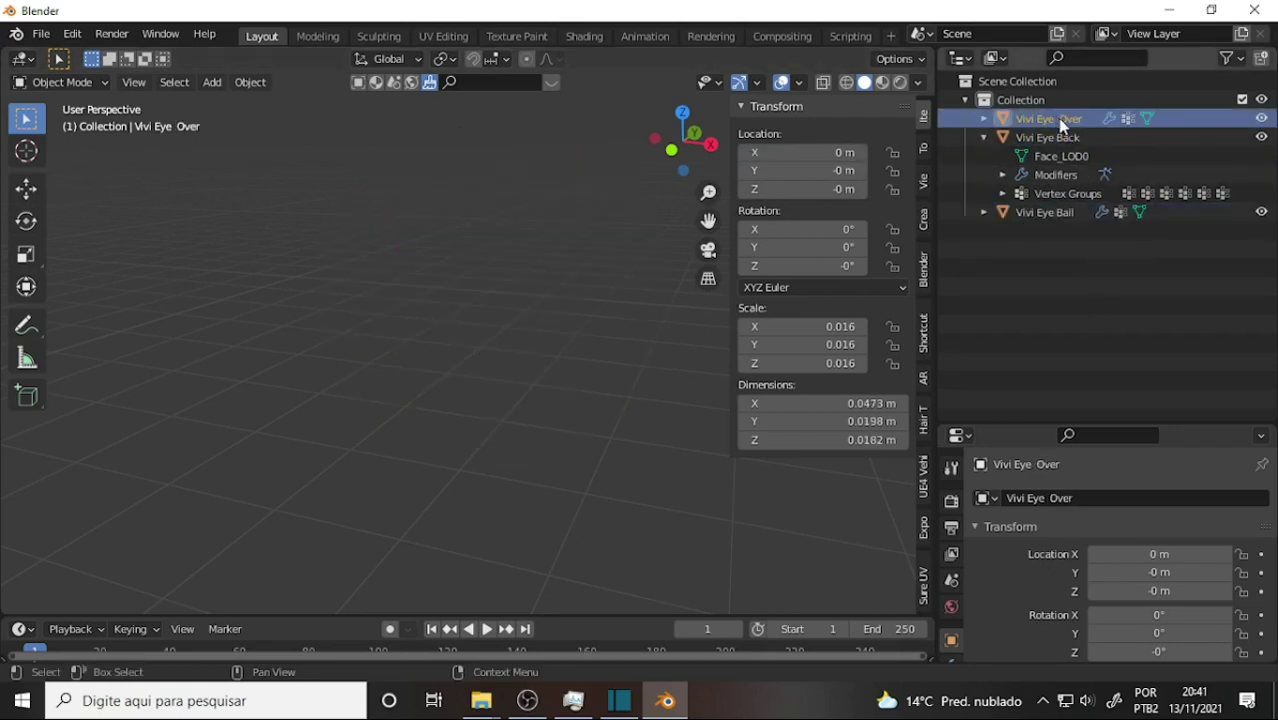
{"action": "double_click", "coordinate": [1060, 120]}
{"action": "key", "text": "BackSpace"}
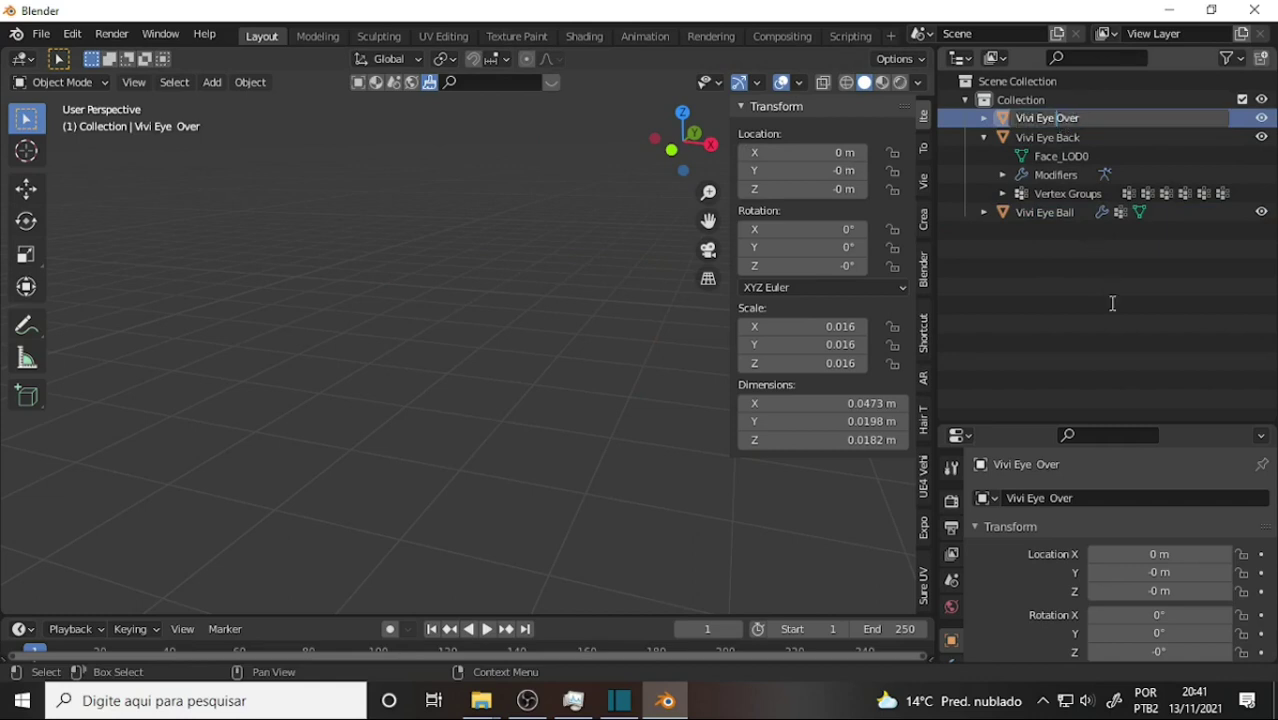
{"action": "key", "text": "Return"}
Deselect everything and bring the world origin and eye into view
{"action": "left_click", "coordinate": [611, 313]}
{"action": "middle_click_drag", "start_coordinate": [608, 326], "coordinate": [573, 347], "text": "shift"}
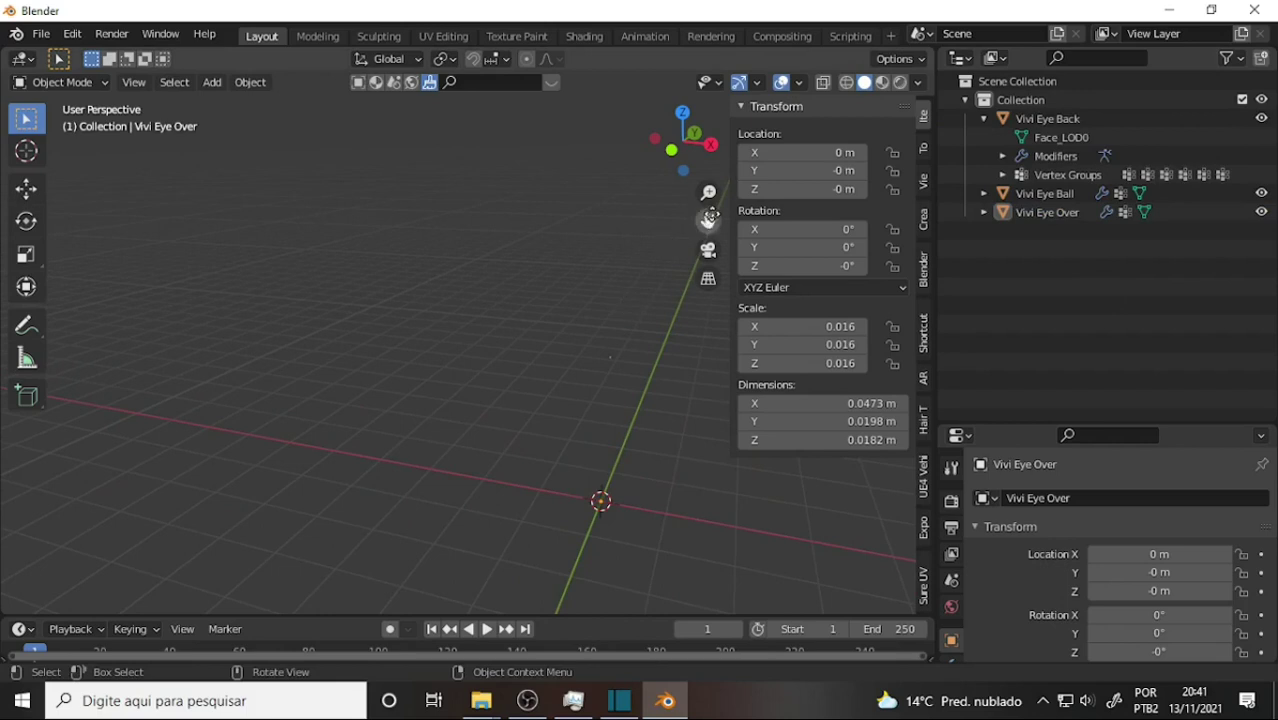
{"action": "left_click_drag", "start_coordinate": [708, 220], "coordinate": [568, 228]}
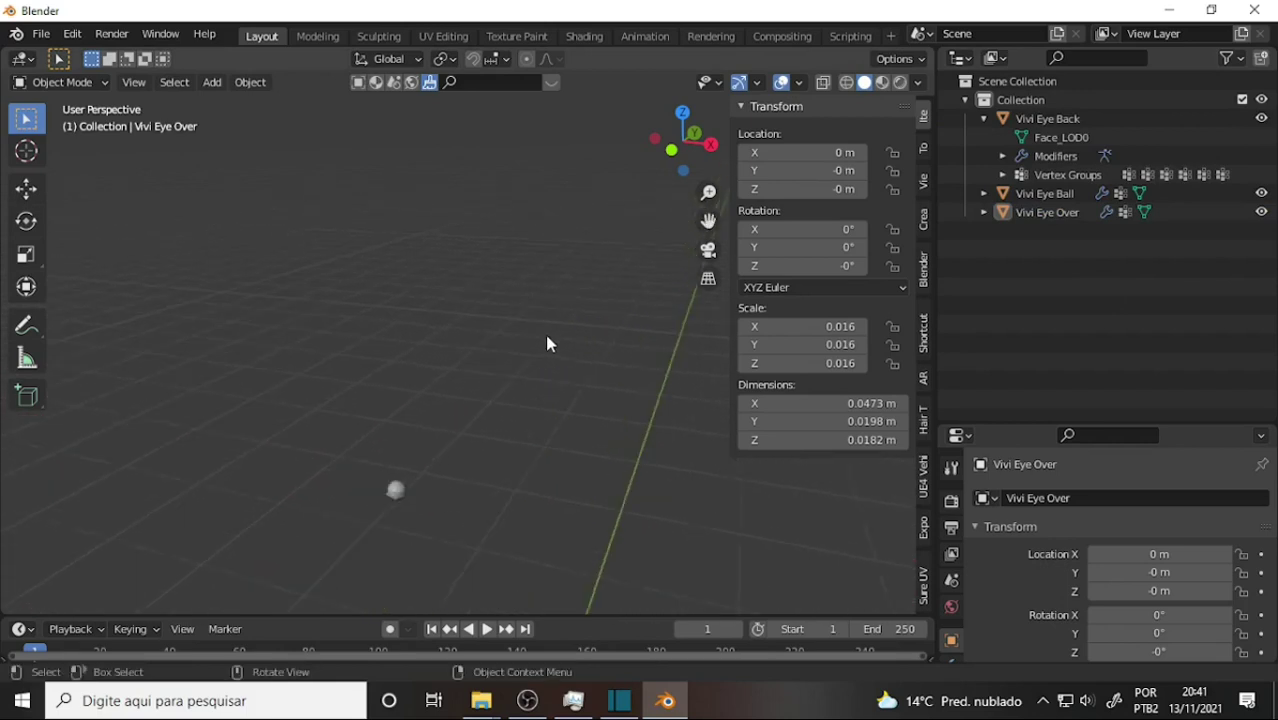
{"action": "mouse_move", "coordinate": [708, 220]}
{"action": "left_mouse_down"}
{"action": "mouse_move", "coordinate": [740, 60]}
{"action": "mouse_move", "coordinate": [613, 294]}
{"action": "left_mouse_up"}
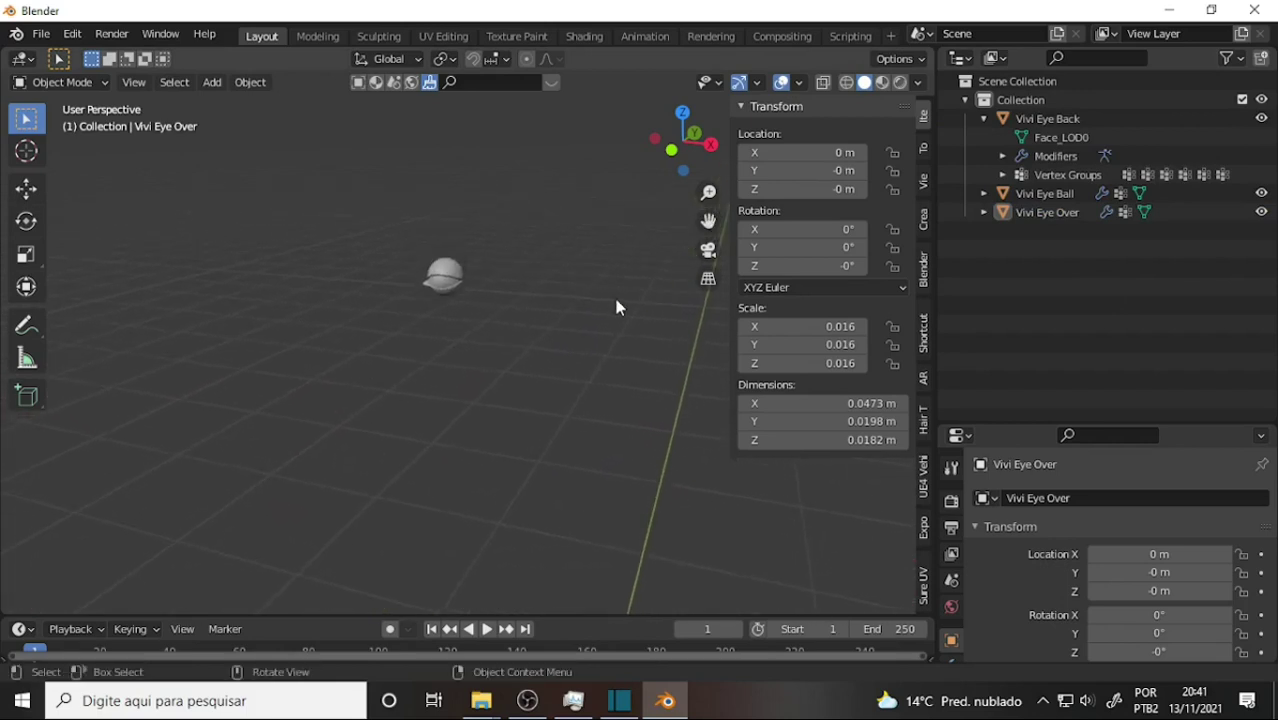
{"action": "scroll", "coordinate": [612, 294], "scroll_direction": "up", "scroll_amount": 1}
{"action": "scroll", "coordinate": [612, 294], "scroll_direction": "up", "scroll_amount": 1}
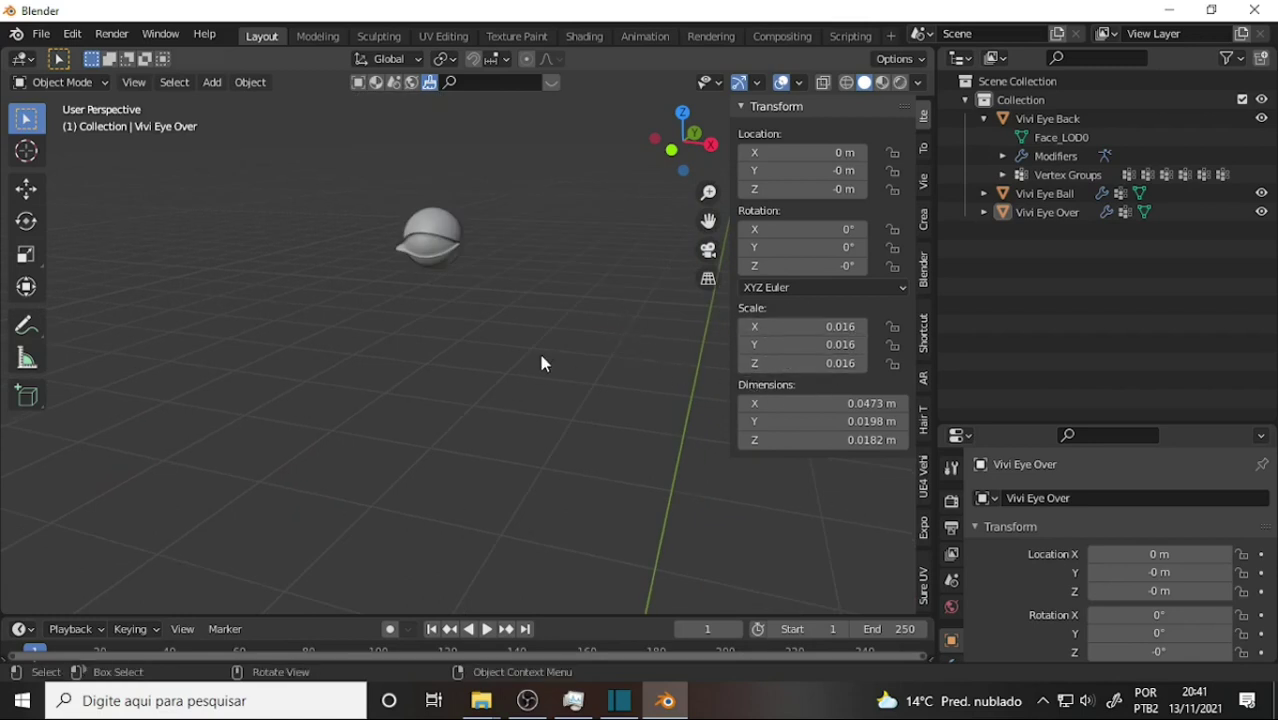
Apply All Transforms to Vivi Eye Back, Vivi Eye Ball and Vivi Eye Over
{"action": "left_click", "coordinate": [985, 118]}
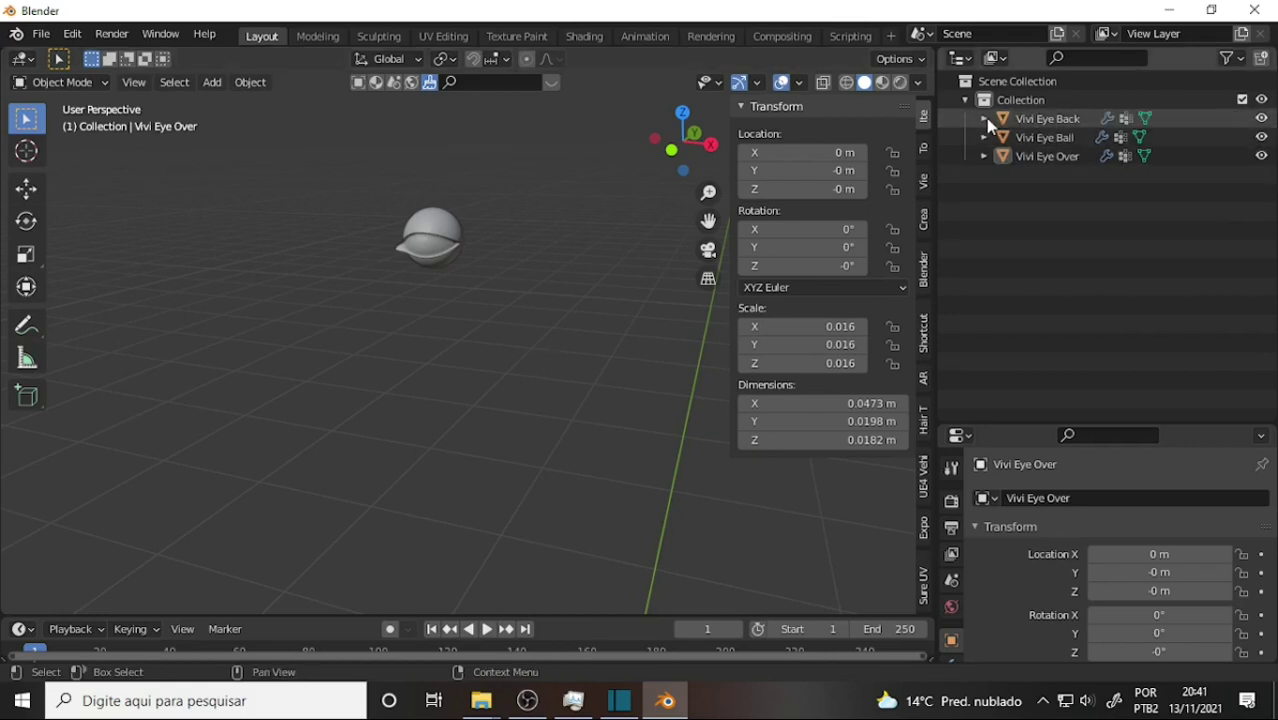
{"action": "left_click", "coordinate": [1035, 119]}
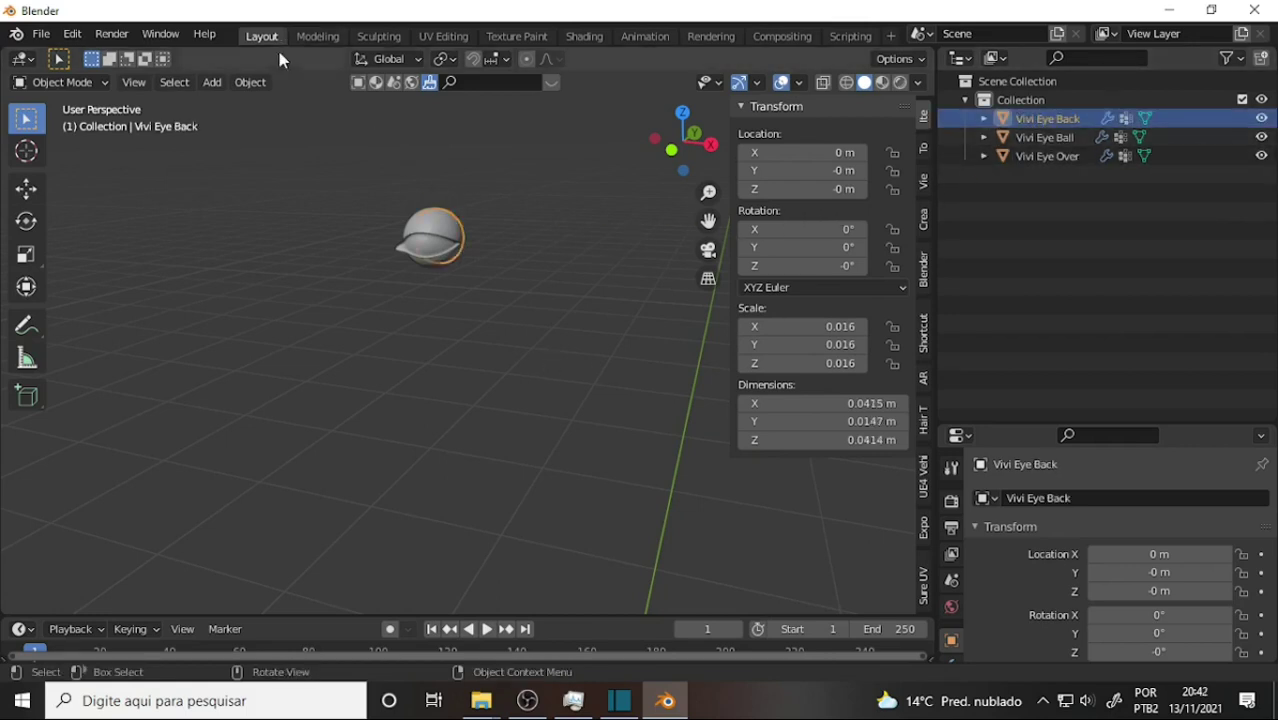
{"action": "left_click", "coordinate": [251, 82]}
{"action": "mouse_move", "coordinate": [270, 179]}
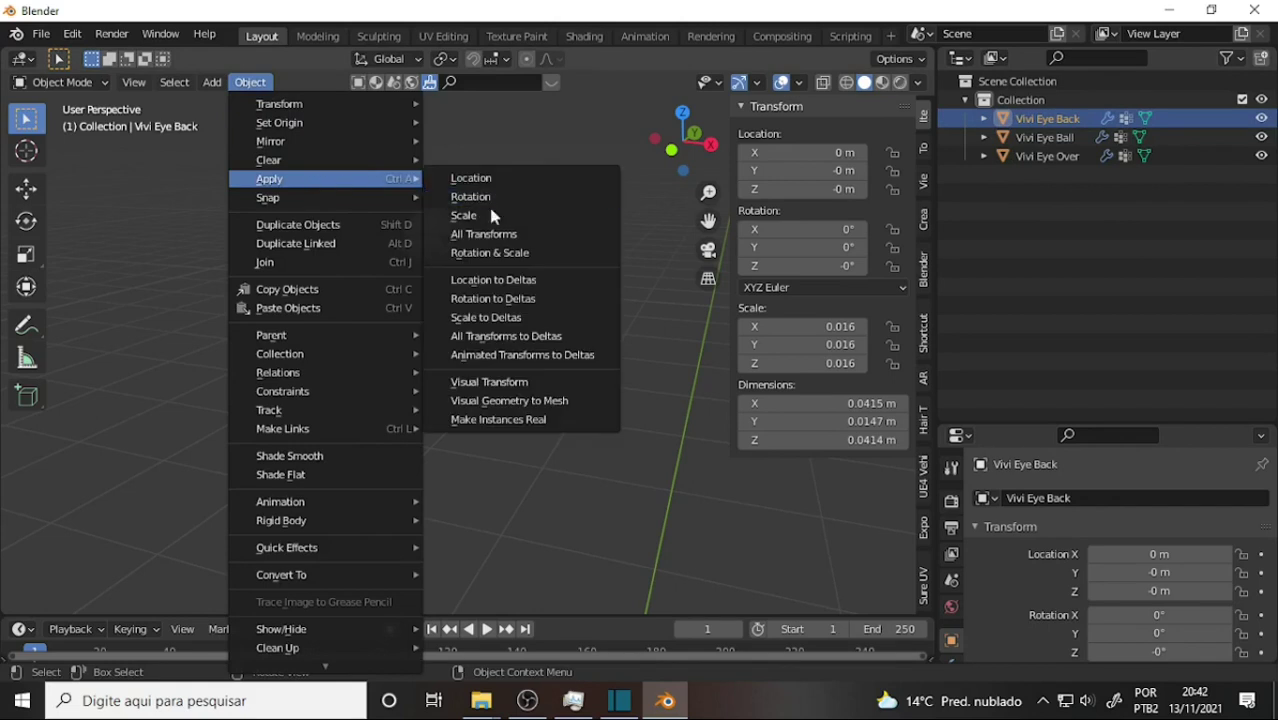
{"action": "left_click", "coordinate": [510, 235]}
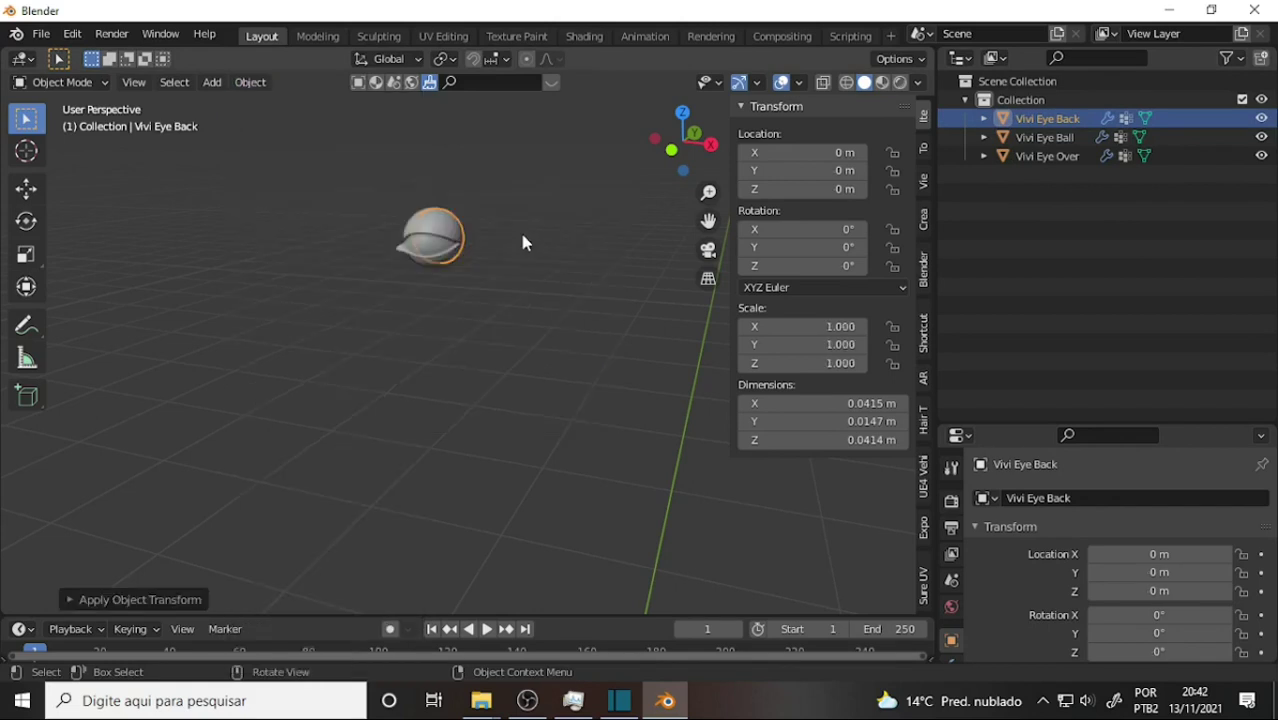
{"action": "left_click", "coordinate": [1062, 137]}
{"action": "left_click", "coordinate": [250, 82]}
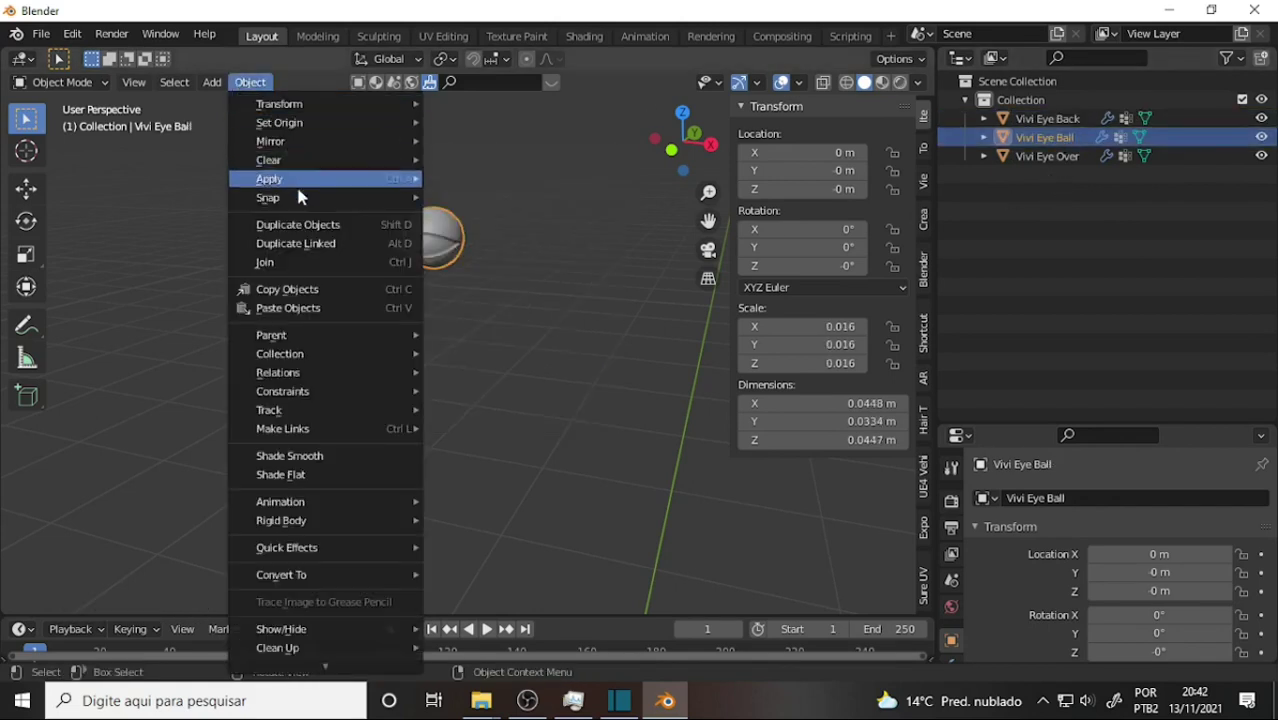
{"action": "mouse_move", "coordinate": [300, 179]}
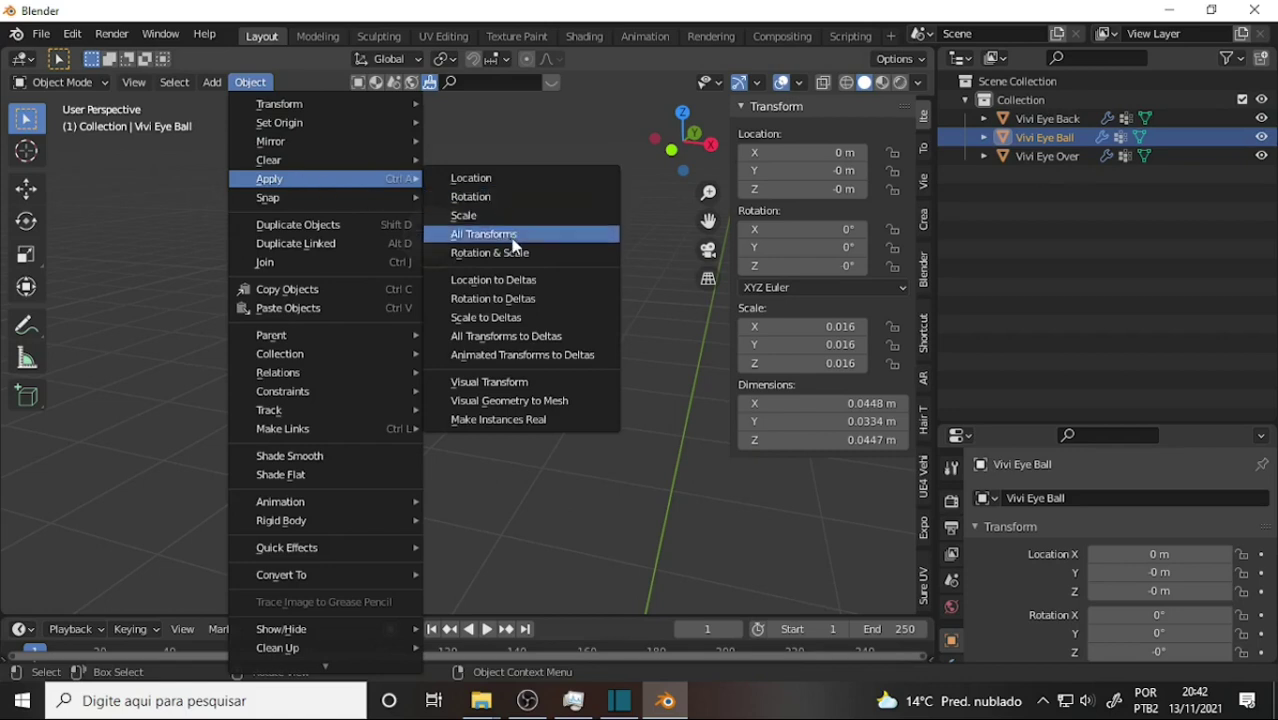
{"action": "left_click", "coordinate": [512, 235]}
{"action": "left_click", "coordinate": [1055, 156]}
{"action": "left_click", "coordinate": [252, 82]}
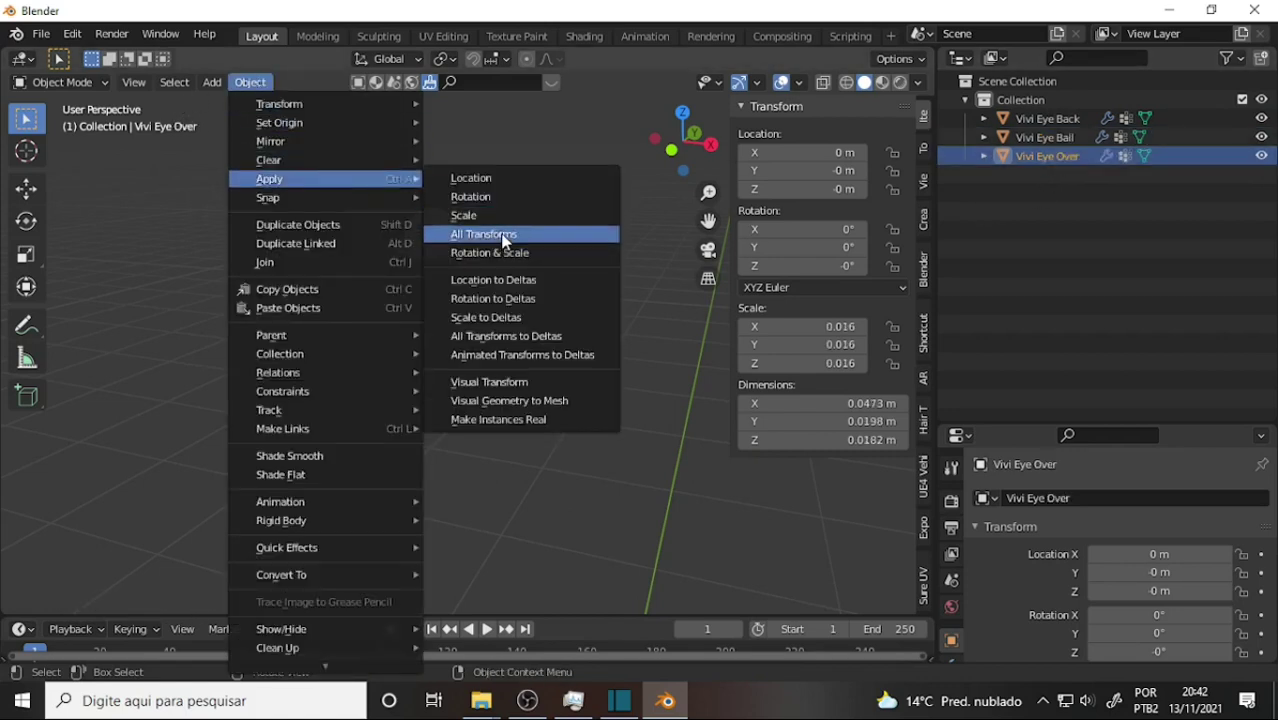
{"action": "left_click", "coordinate": [504, 238]}
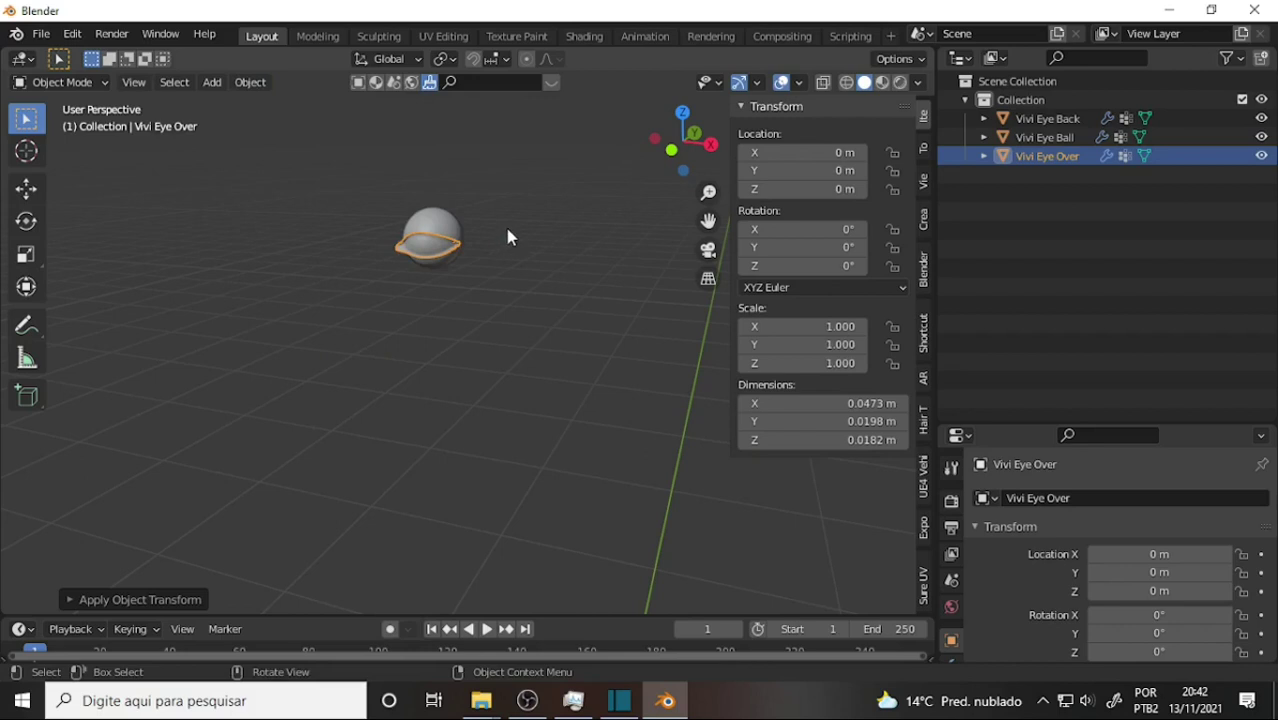
Set Vivi Eye Over and Ball origins to the 3D cursor, Vivi Eye Back to geometry
{"action": "left_click", "coordinate": [248, 84]}
{"action": "mouse_move", "coordinate": [279, 122]}
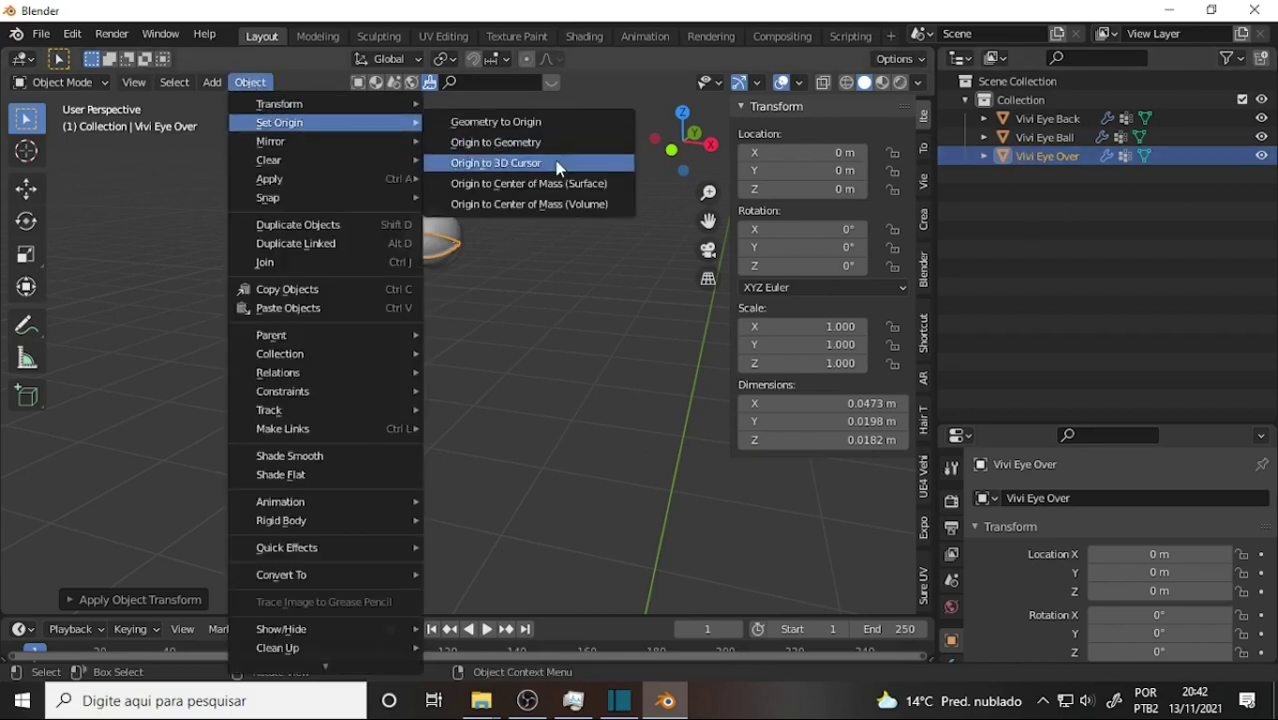
{"action": "left_click", "coordinate": [558, 170]}
{"action": "left_click", "coordinate": [1059, 140]}
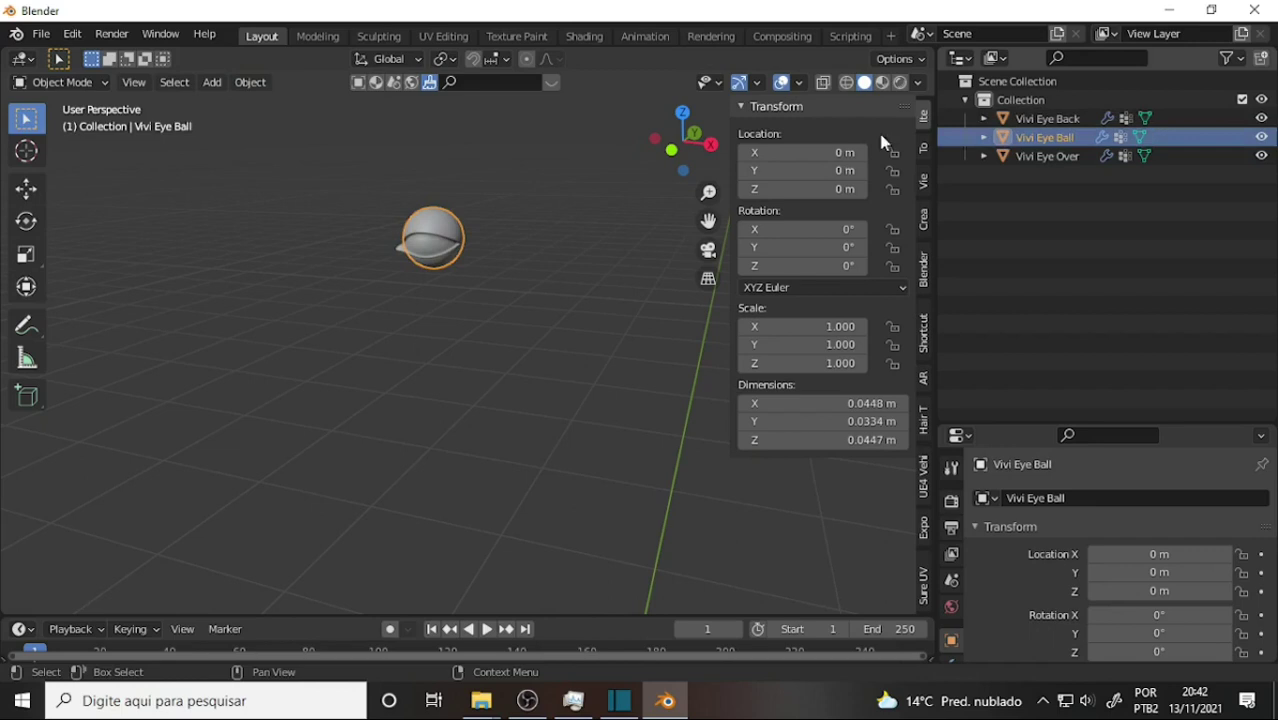
{"action": "left_click", "coordinate": [265, 86]}
{"action": "mouse_move", "coordinate": [280, 122]}
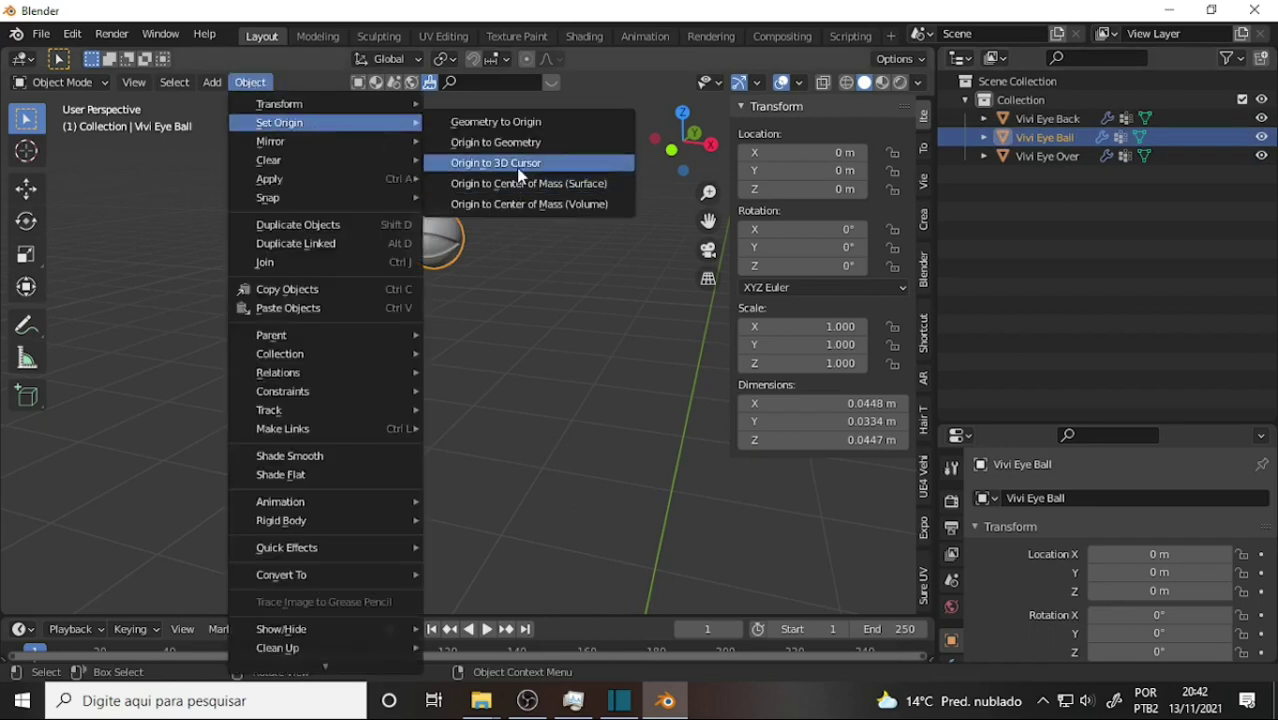
{"action": "left_click", "coordinate": [519, 176]}
{"action": "left_click", "coordinate": [1047, 118]}
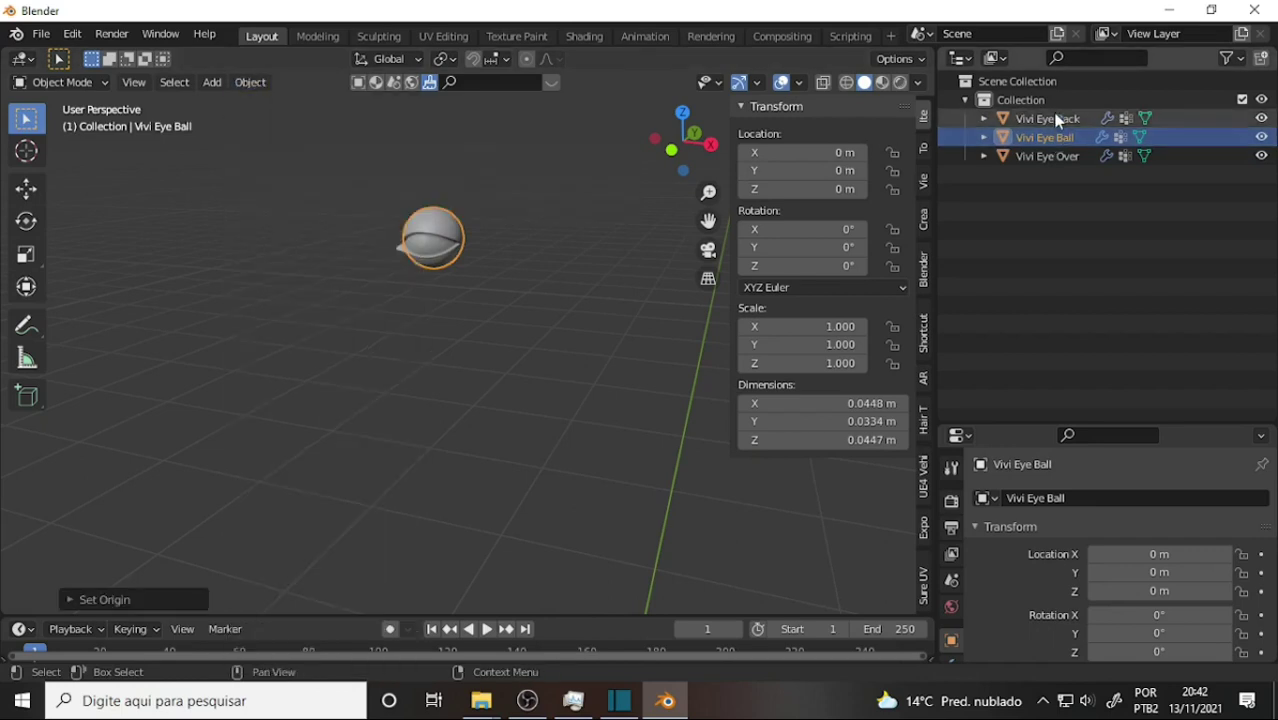
{"action": "left_click", "coordinate": [262, 85]}
{"action": "mouse_move", "coordinate": [279, 122]}
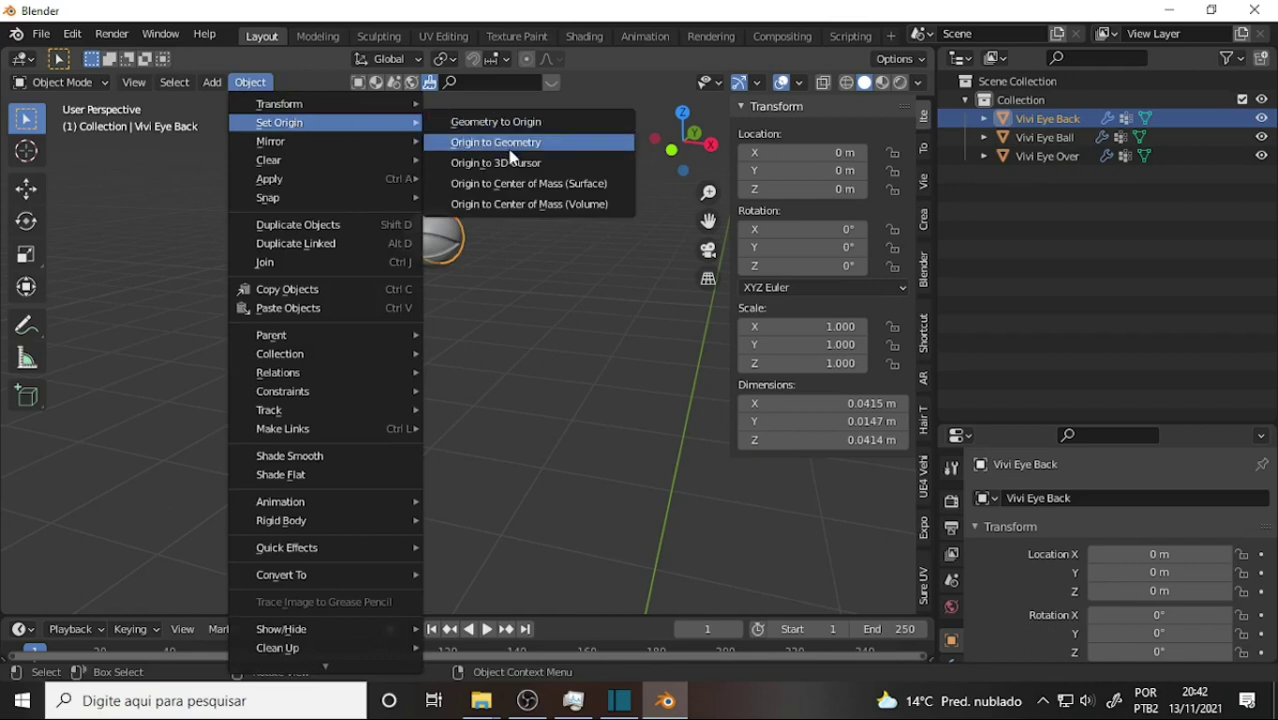
{"action": "left_click", "coordinate": [512, 162]}
Pan, zoom and orbit the viewport to bring the eye back on screen
{"action": "scroll", "coordinate": [552, 171], "scroll_direction": "down", "scroll_amount": 2}
{"action": "scroll", "coordinate": [552, 171], "scroll_direction": "down", "scroll_amount": 2}
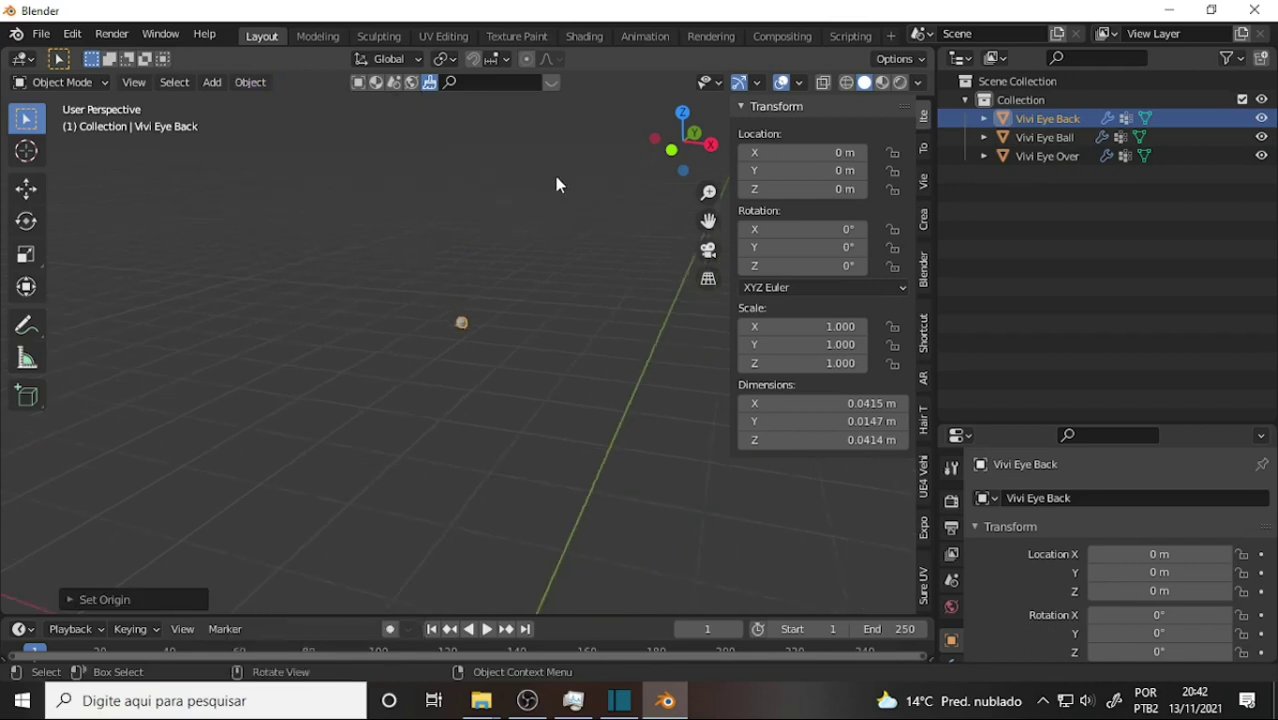
{"action": "scroll", "coordinate": [556, 184], "scroll_direction": "up", "scroll_amount": 5}
{"action": "mouse_move", "coordinate": [708, 220]}
{"action": "left_mouse_down"}
{"action": "mouse_move", "coordinate": [760, 250]}
{"action": "mouse_move", "coordinate": [708, 220]}
{"action": "left_mouse_up"}
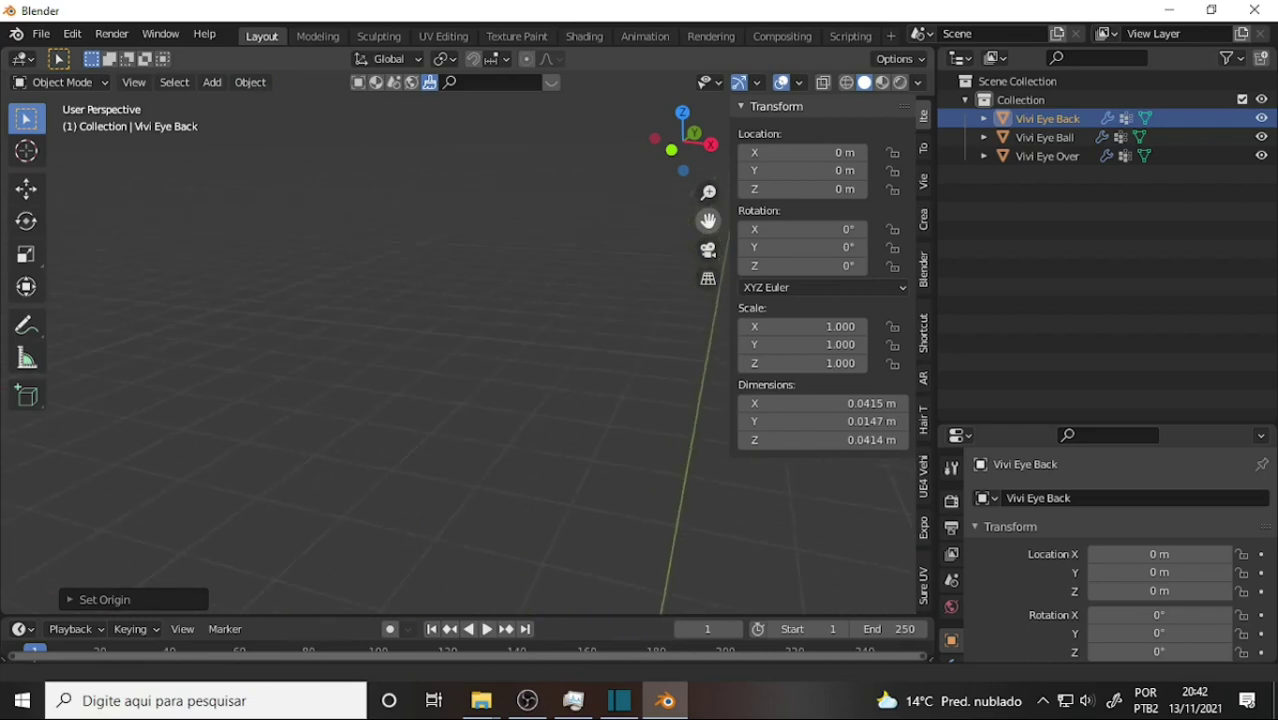
{"action": "left_click_drag", "start_coordinate": [708, 220], "coordinate": [653, 522]}
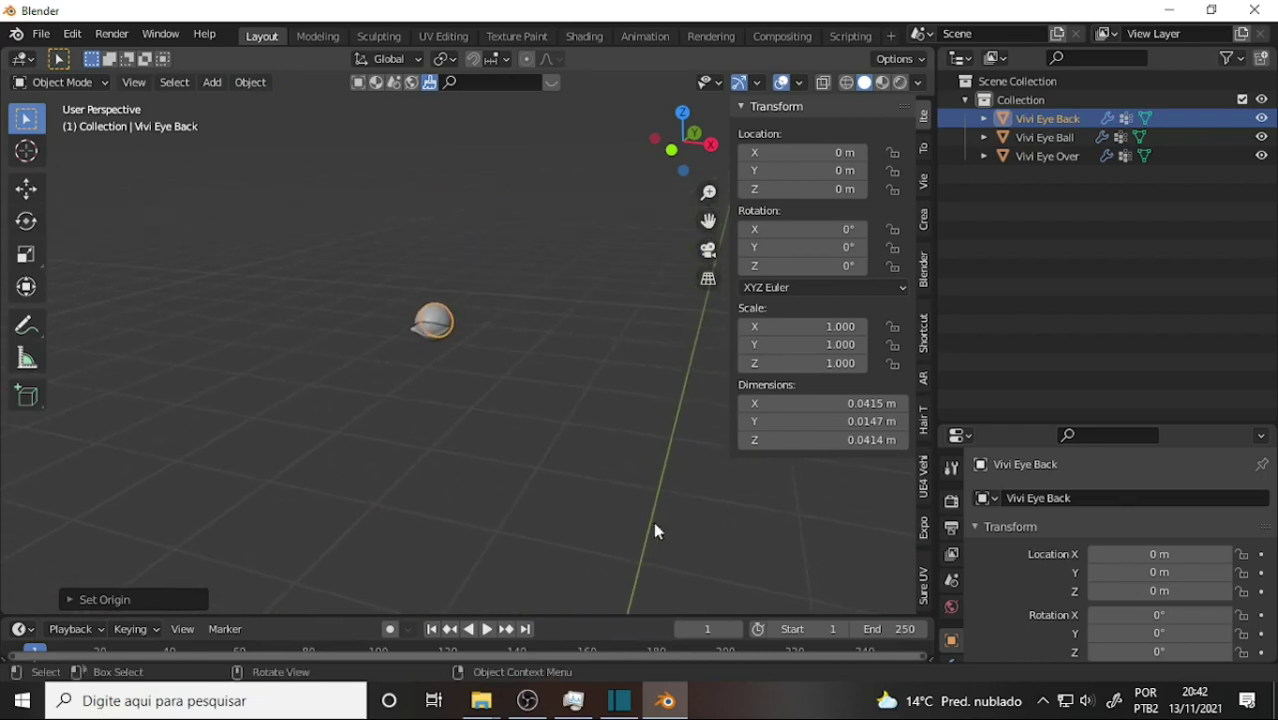
{"action": "left_click", "coordinate": [530, 704]}
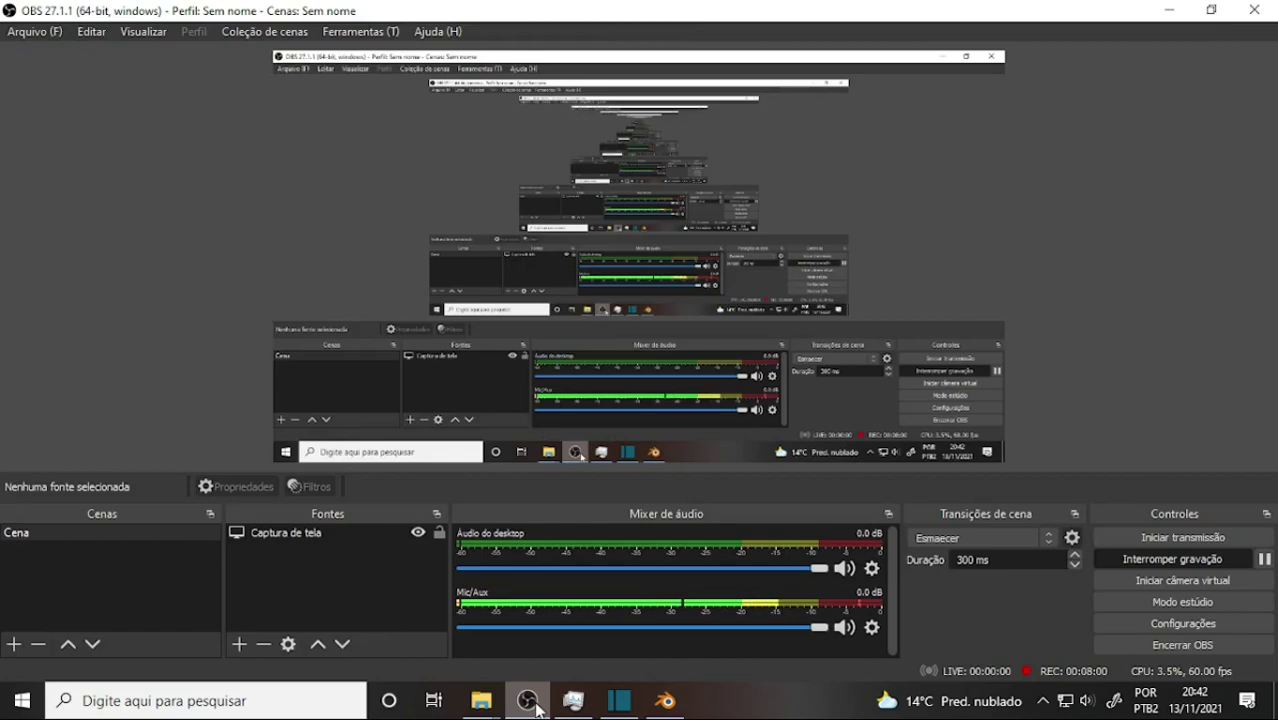
{"action": "left_click", "coordinate": [530, 704]}
{"action": "scroll", "coordinate": [557, 281], "scroll_direction": "up", "scroll_amount": 5}
{"action": "mouse_move", "coordinate": [557, 281]}
{"action": "middle_mouse_down"}
{"action": "mouse_move", "coordinate": [508, 348]}
{"action": "mouse_move", "coordinate": [462, 347]}
{"action": "mouse_move", "coordinate": [465, 360]}
{"action": "middle_mouse_up"}
{"action": "scroll", "coordinate": [476, 357], "scroll_direction": "down", "scroll_amount": 3}
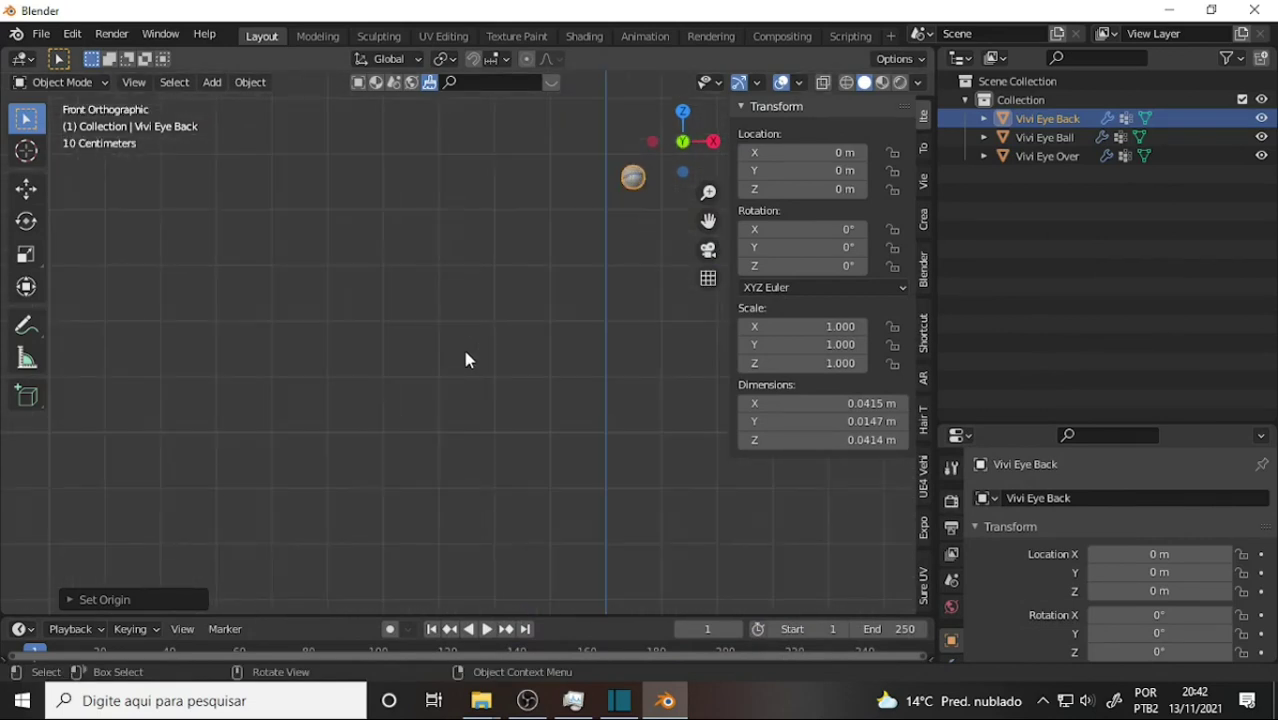
Zoom in on the eye in Front view and duplicate the three eye objects in place
{"action": "left_click_drag", "start_coordinate": [708, 238], "coordinate": [573, 282]}
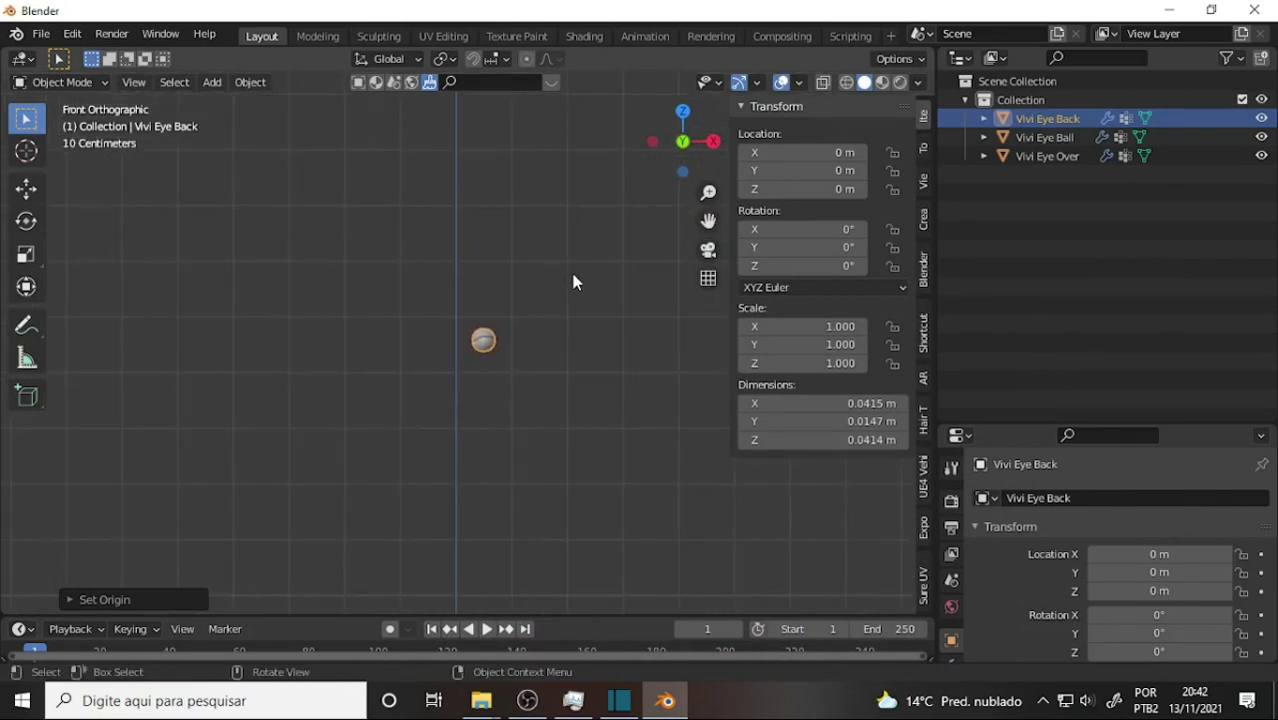
{"action": "scroll", "coordinate": [573, 282], "scroll_direction": "up", "scroll_amount": 5}
{"action": "scroll", "coordinate": [573, 282], "scroll_direction": "up", "scroll_amount": 1}
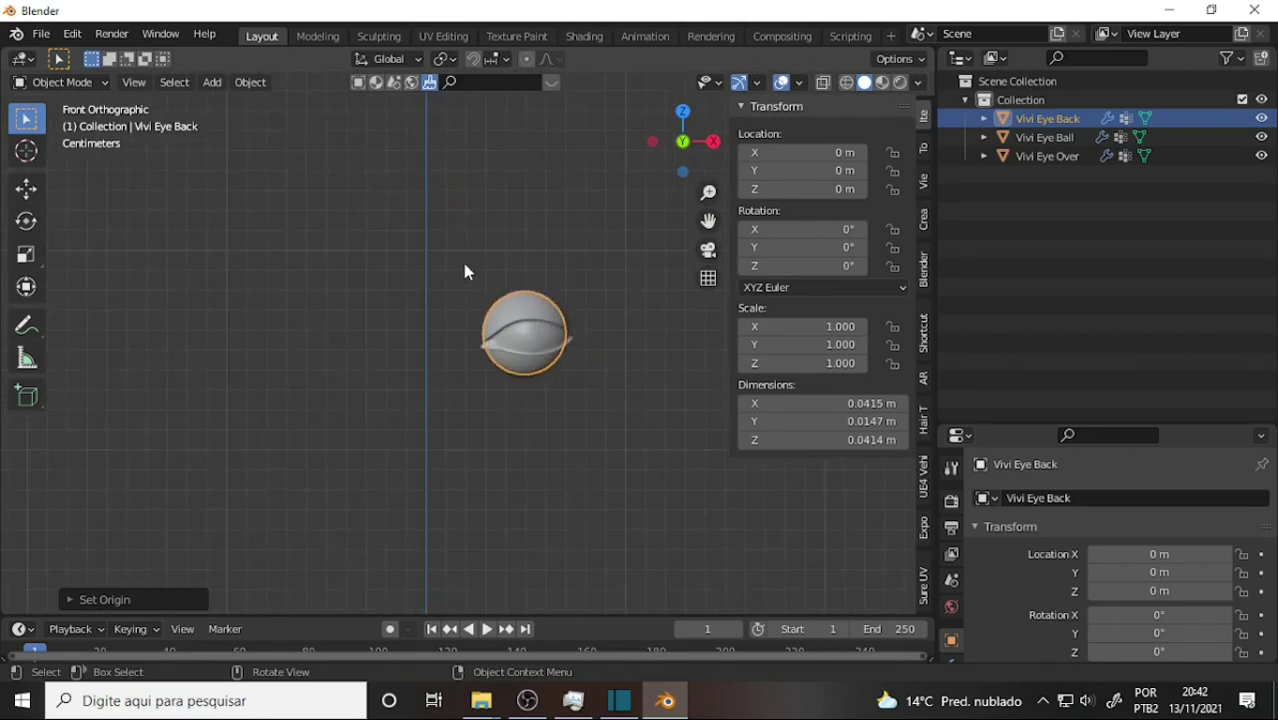
{"action": "key", "text": "shift+b"}
{"action": "left_click_drag", "start_coordinate": [465, 264], "coordinate": [598, 430]}
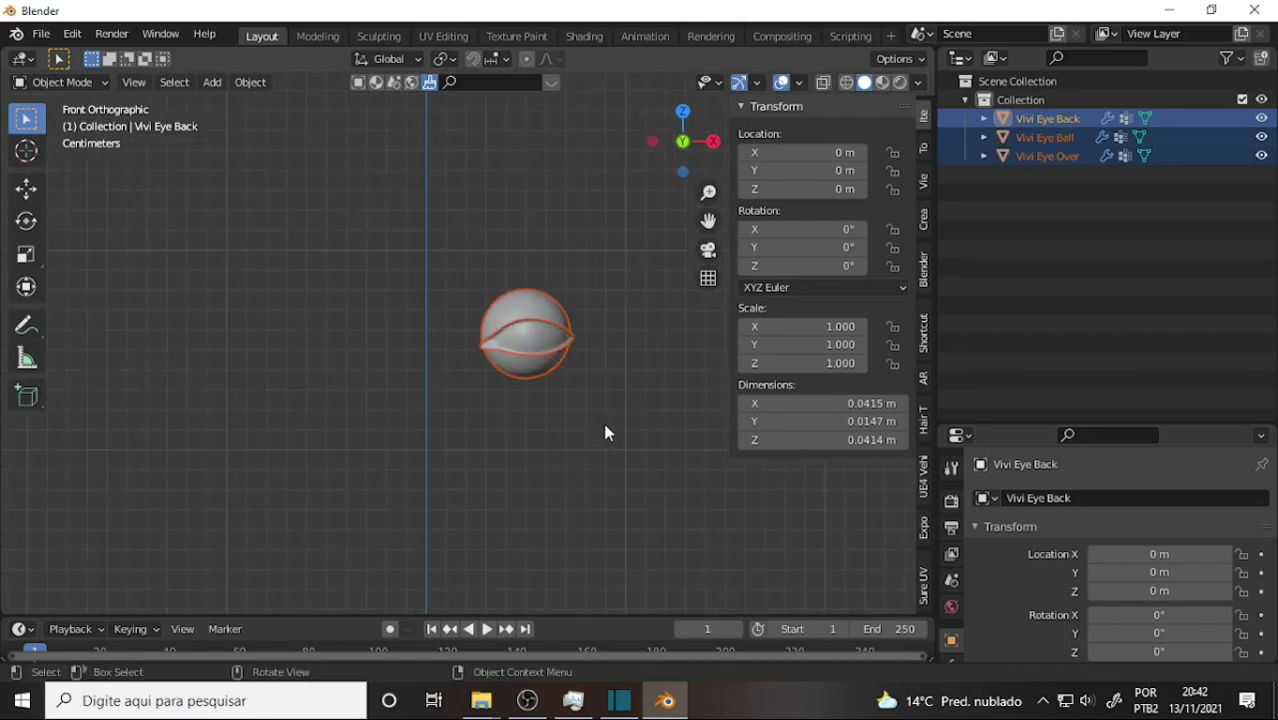
{"action": "key", "text": "shift+d"}
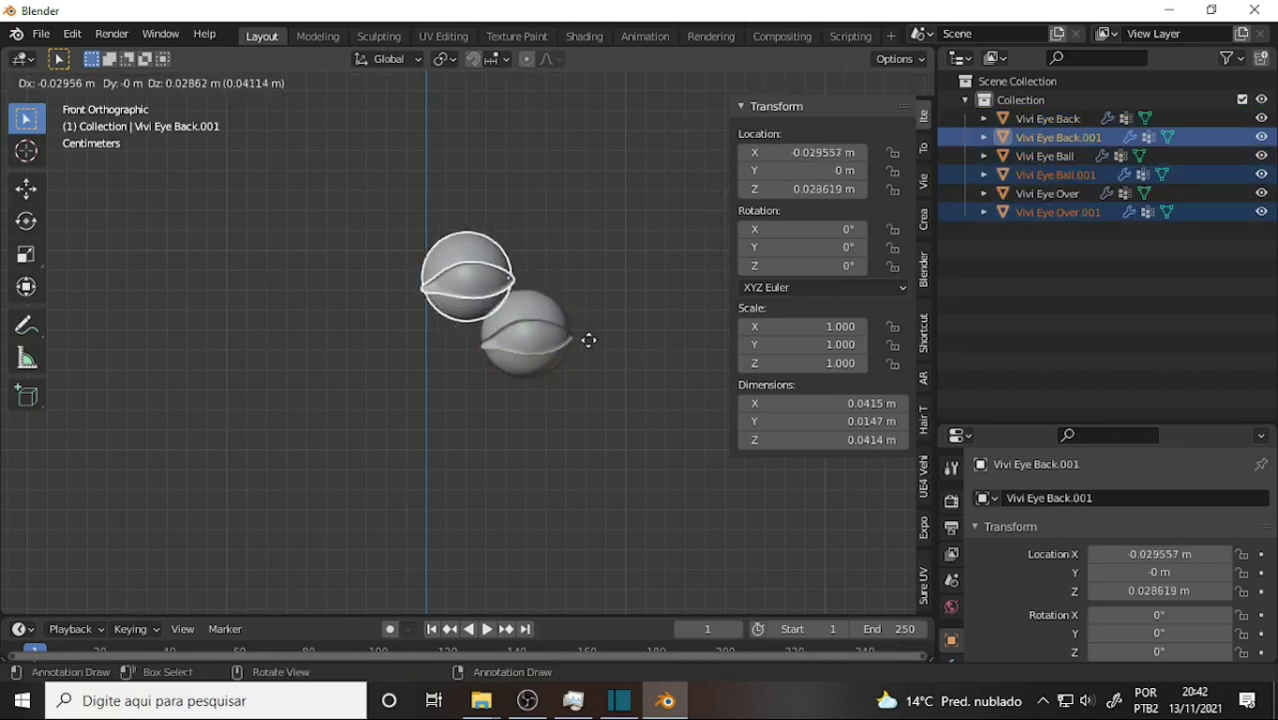
{"action": "right_click", "coordinate": [633, 378]}
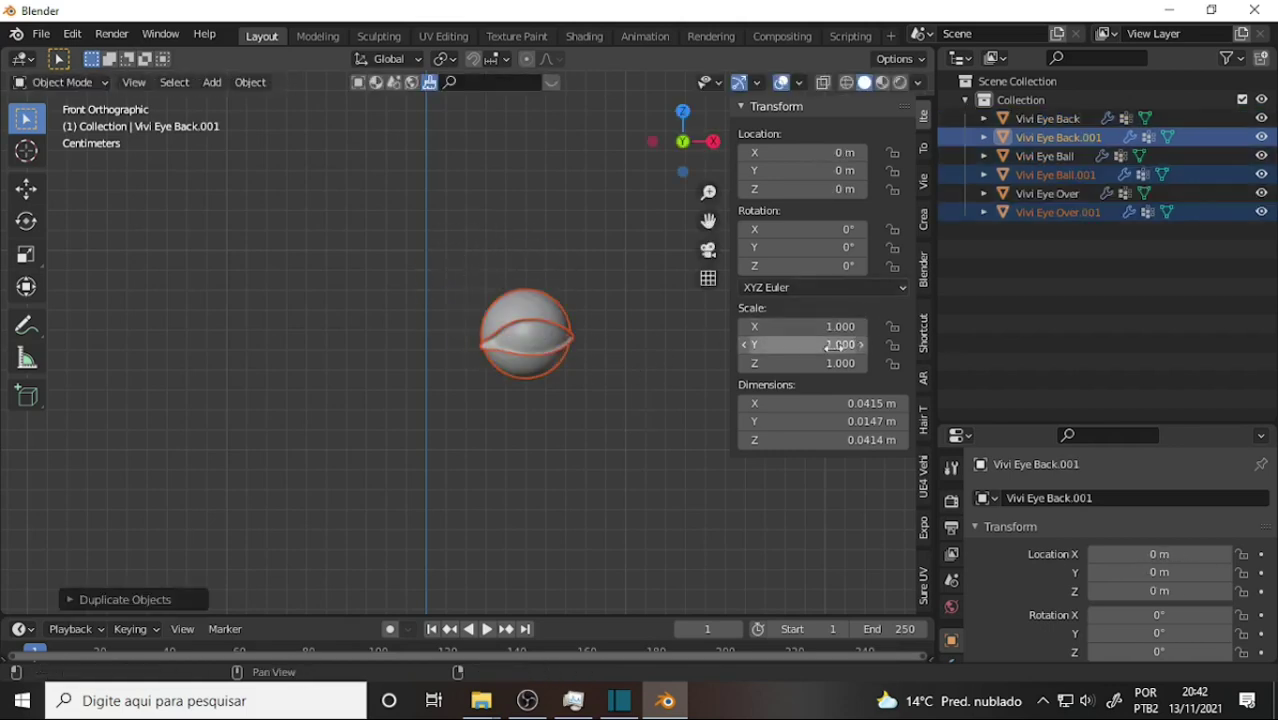
Mirror Vivi Eye Back.001 and Vivi Eye Ball.001 by setting Scale X to -1
{"action": "double_click", "coordinate": [797, 327]}
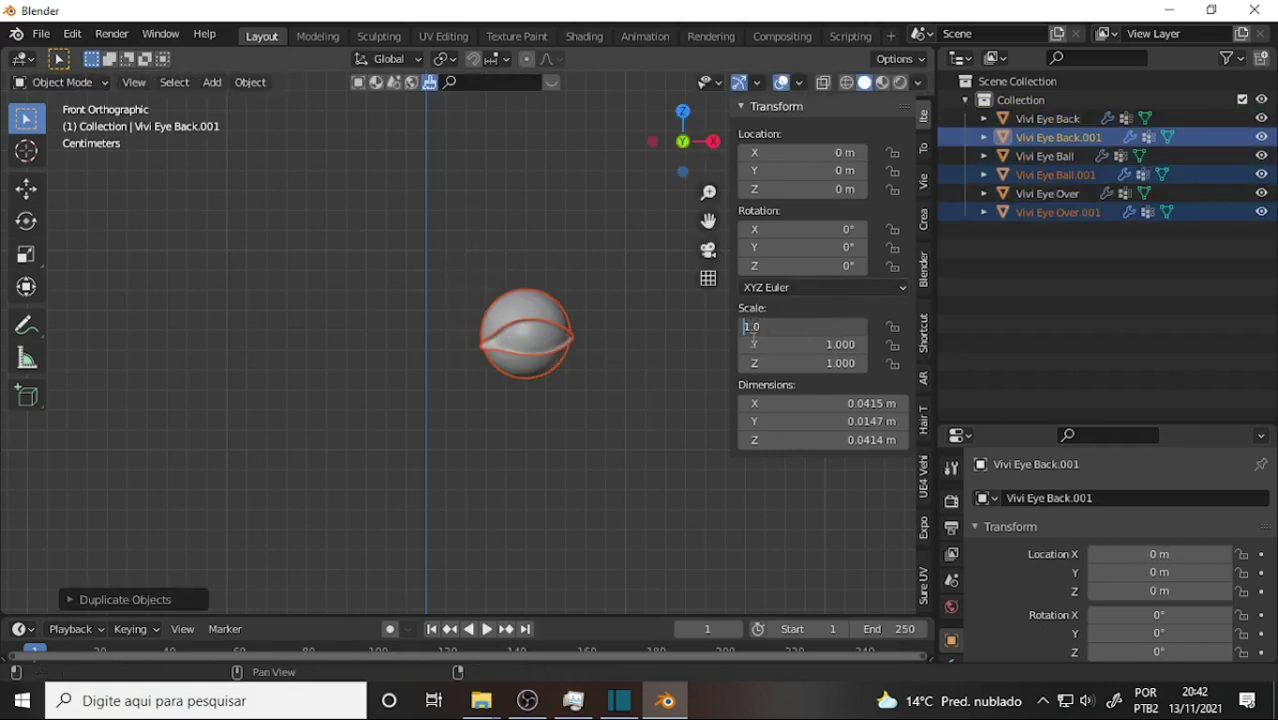
{"action": "type", "text": "-"}
{"action": "key", "text": "Return"}
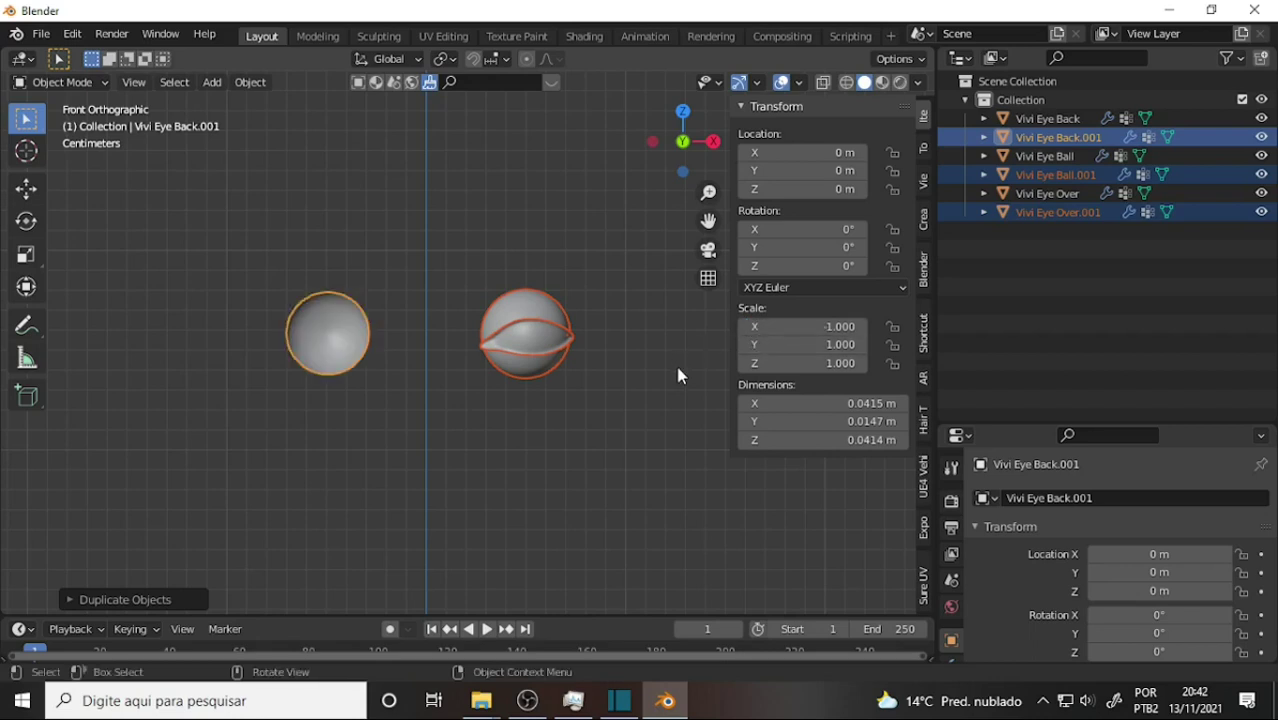
{"action": "left_click", "coordinate": [1060, 176]}
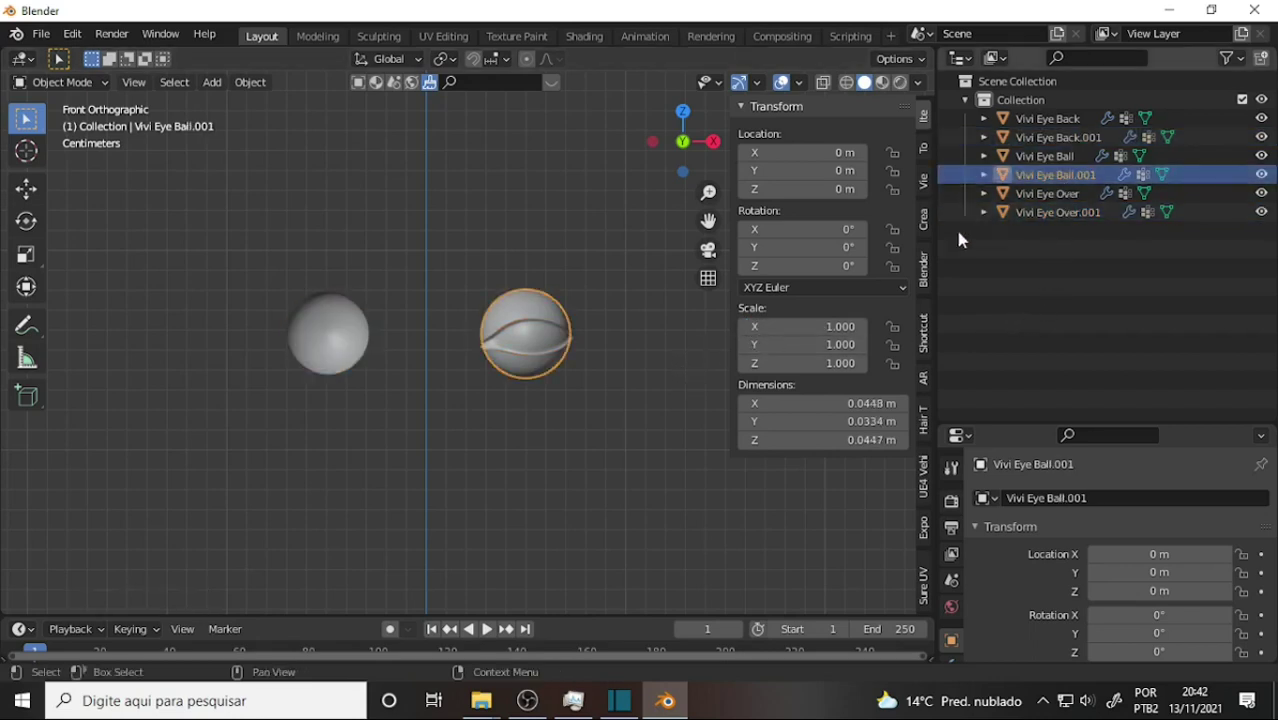
{"action": "left_click", "coordinate": [830, 327]}
{"action": "type", "text": "-1"}
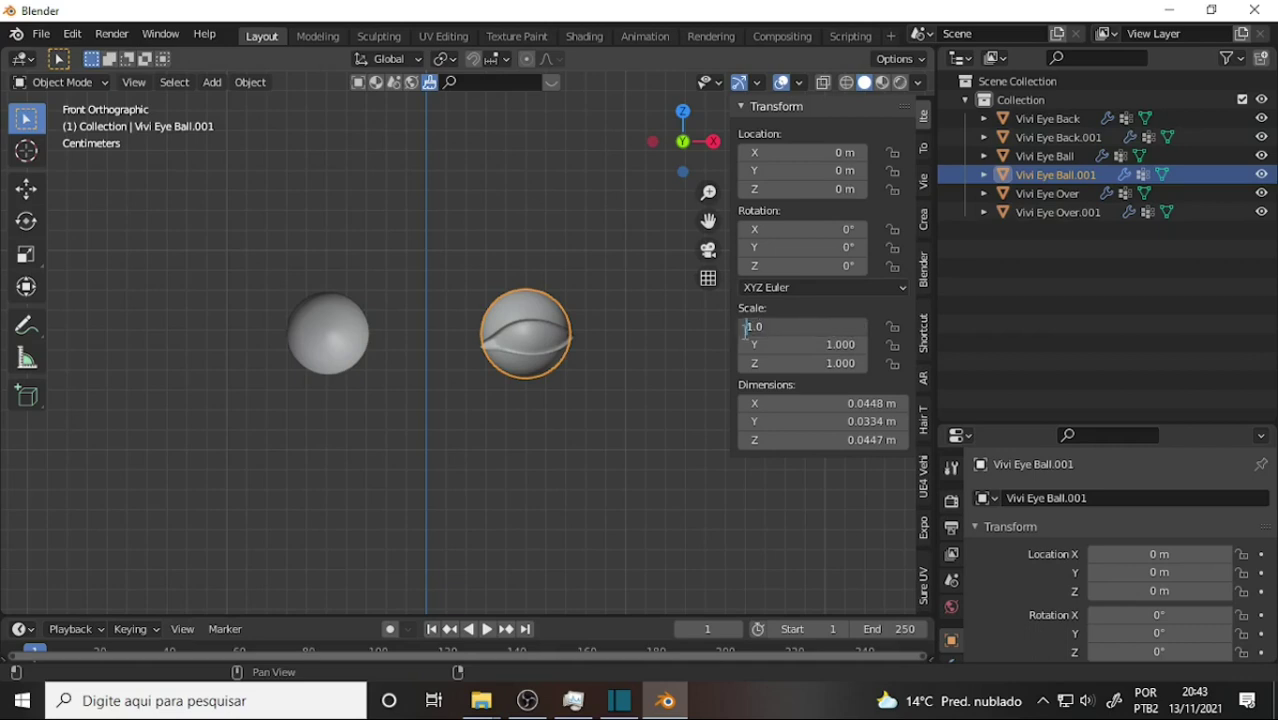
{"action": "key", "text": "Return"}
Set Vivi Eye Over.001's Scale X to -1, then deselect everything
{"action": "left_click", "coordinate": [1068, 212]}
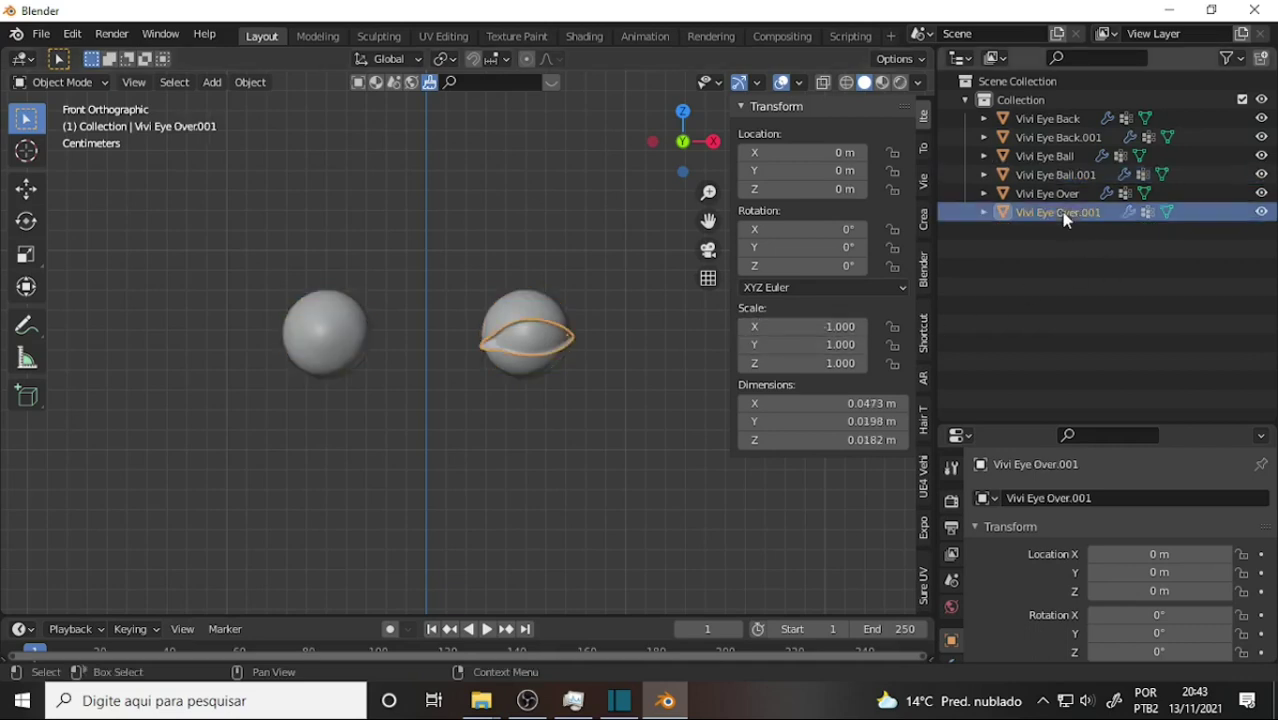
{"action": "left_click", "coordinate": [828, 327]}
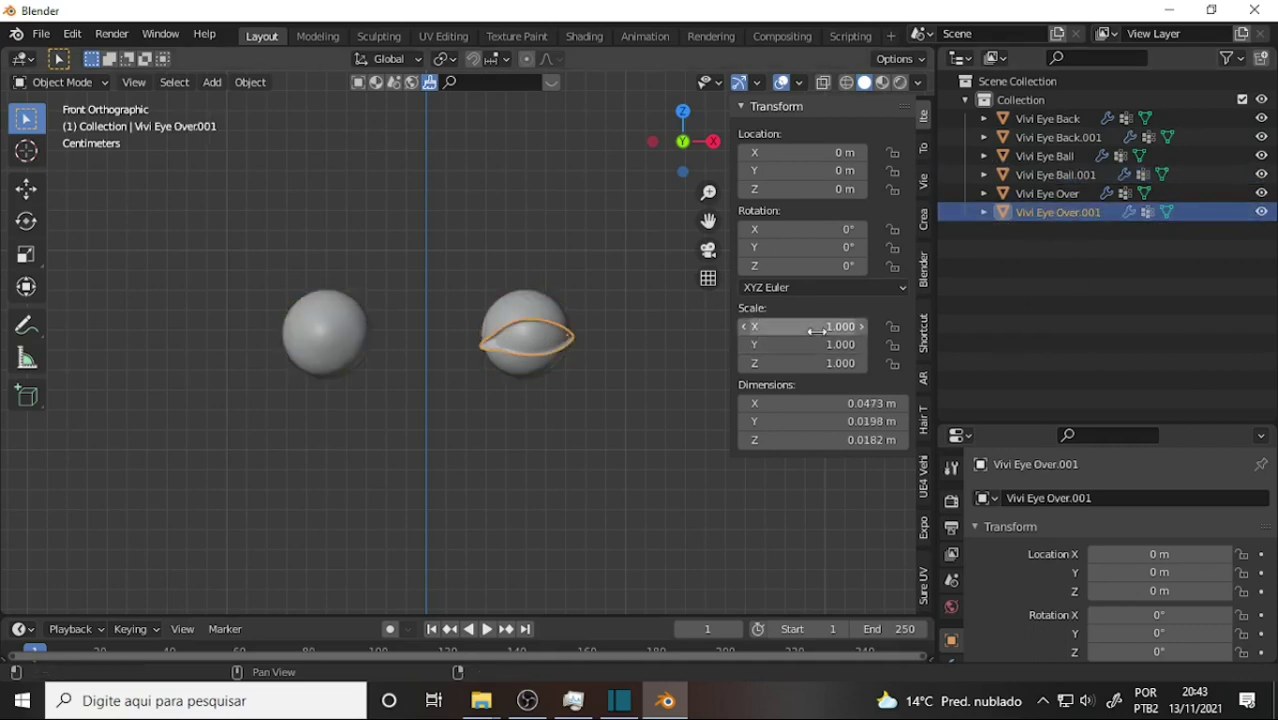
{"action": "left_click", "coordinate": [746, 326]}
{"action": "type", "text": "-"}
{"action": "key", "text": "Return"}
{"action": "left_click", "coordinate": [606, 391]}
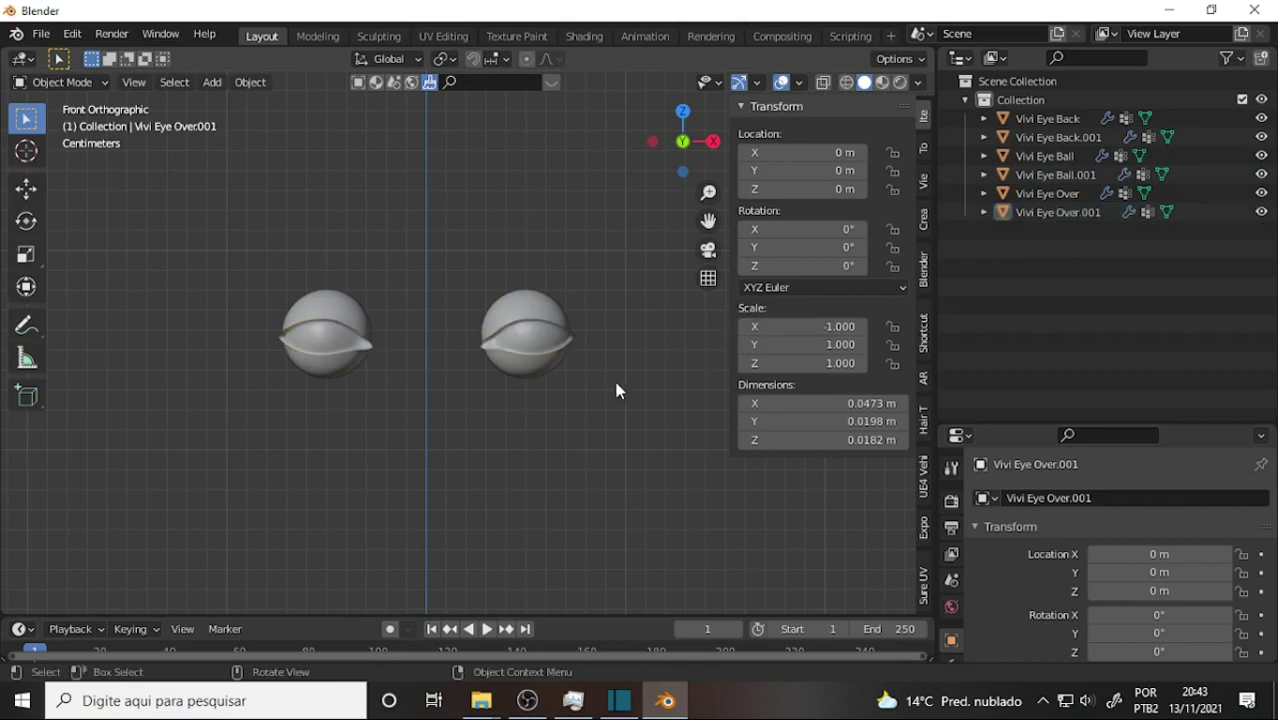
Rename Vivi Eye Back to Vivi Eye Back.L and its .001 copy to Vivi Eye Back.R
{"action": "left_click", "coordinate": [1057, 122]}
{"action": "double_click", "coordinate": [1055, 122]}
{"action": "left_click", "coordinate": [1093, 120]}
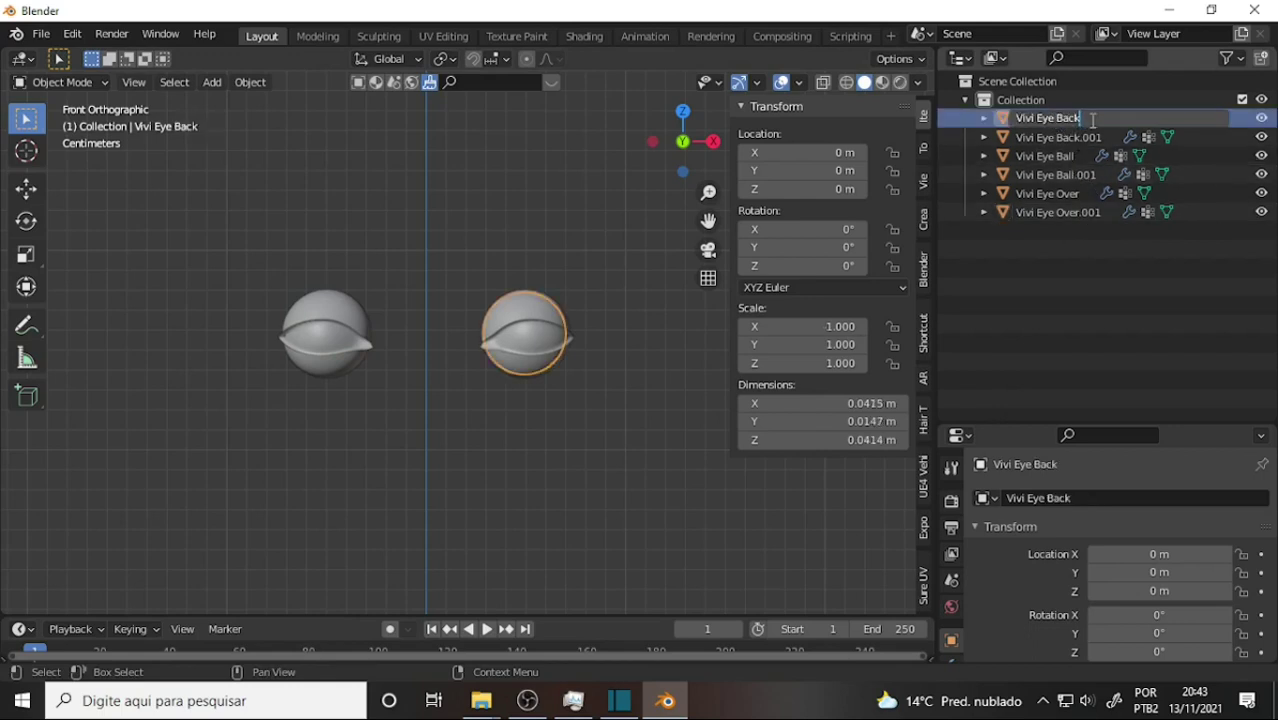
{"action": "type", "text": ".L"}
{"action": "key", "text": "Return"}
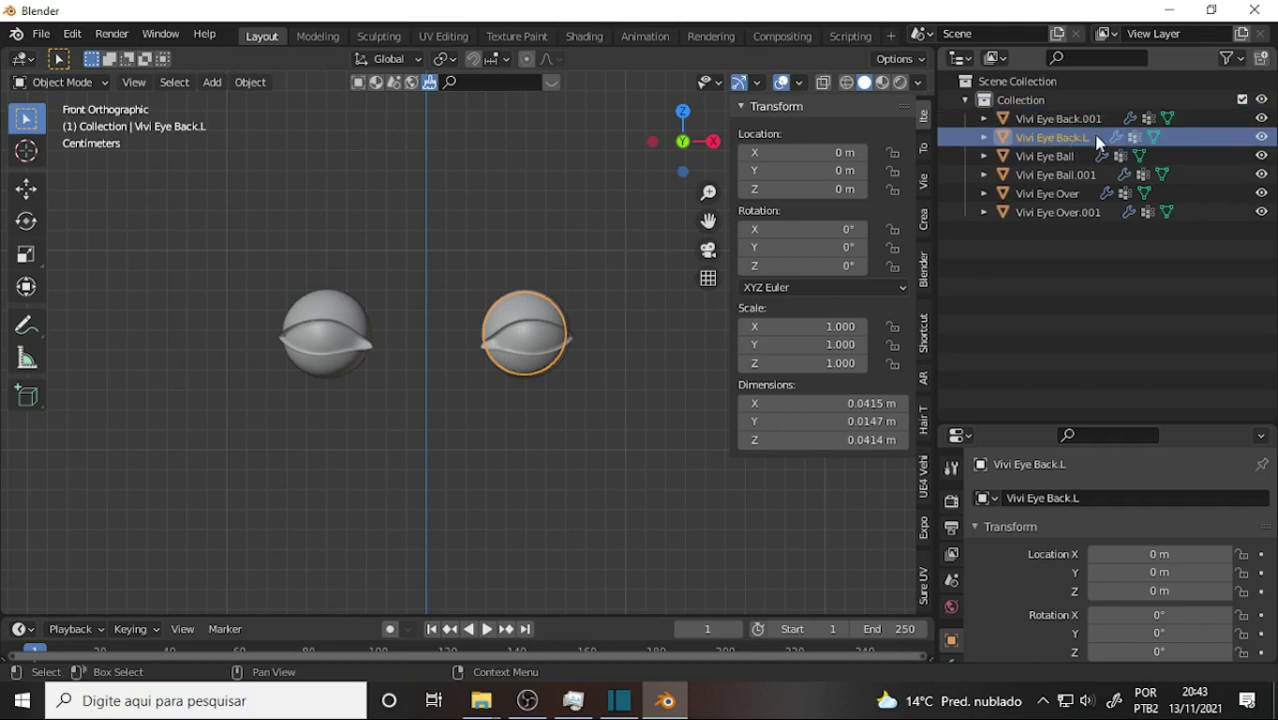
{"action": "left_click", "coordinate": [1074, 123]}
{"action": "double_click", "coordinate": [1074, 123]}
{"action": "left_click_drag", "start_coordinate": [1102, 118], "coordinate": [1076, 118]}
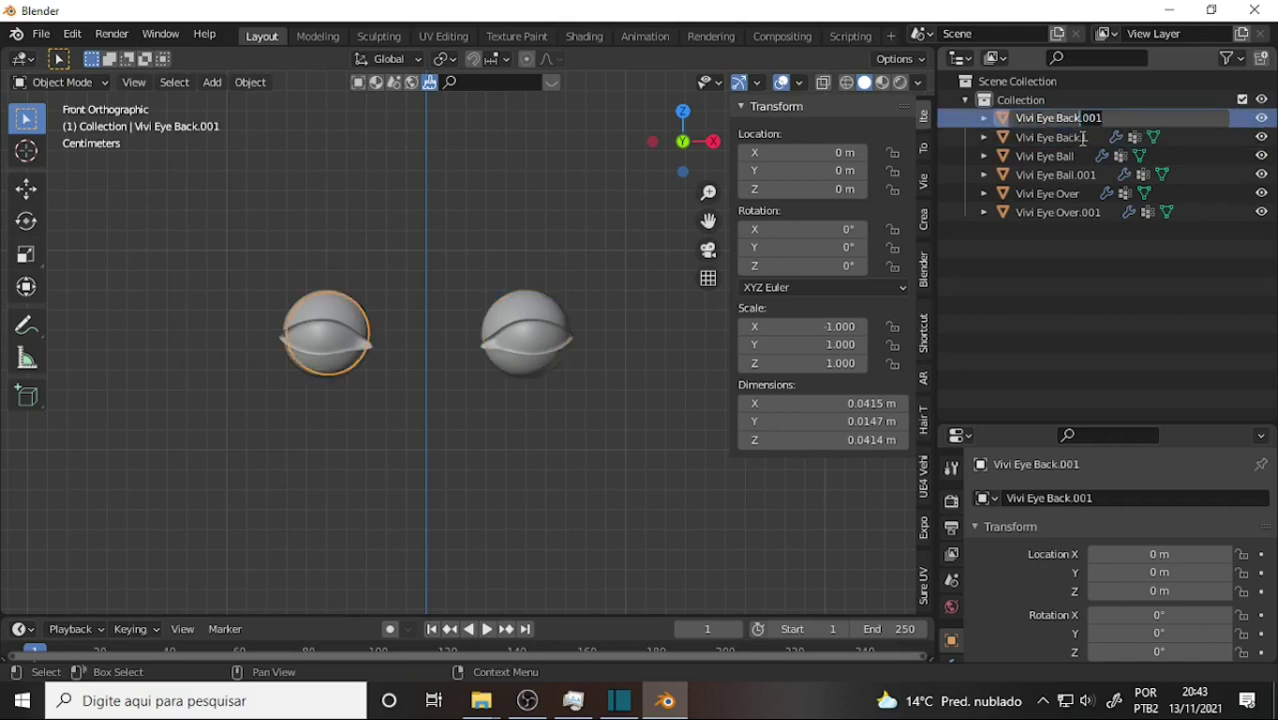
{"action": "type", "text": "R"}
{"action": "key", "text": "Return"}
Rename Vivi Eye Ball to Vivi Eye Ball.L and its .001 copy to Vivi Eye Ball.R
{"action": "left_click", "coordinate": [1072, 160]}
{"action": "type", "text": ".L"}
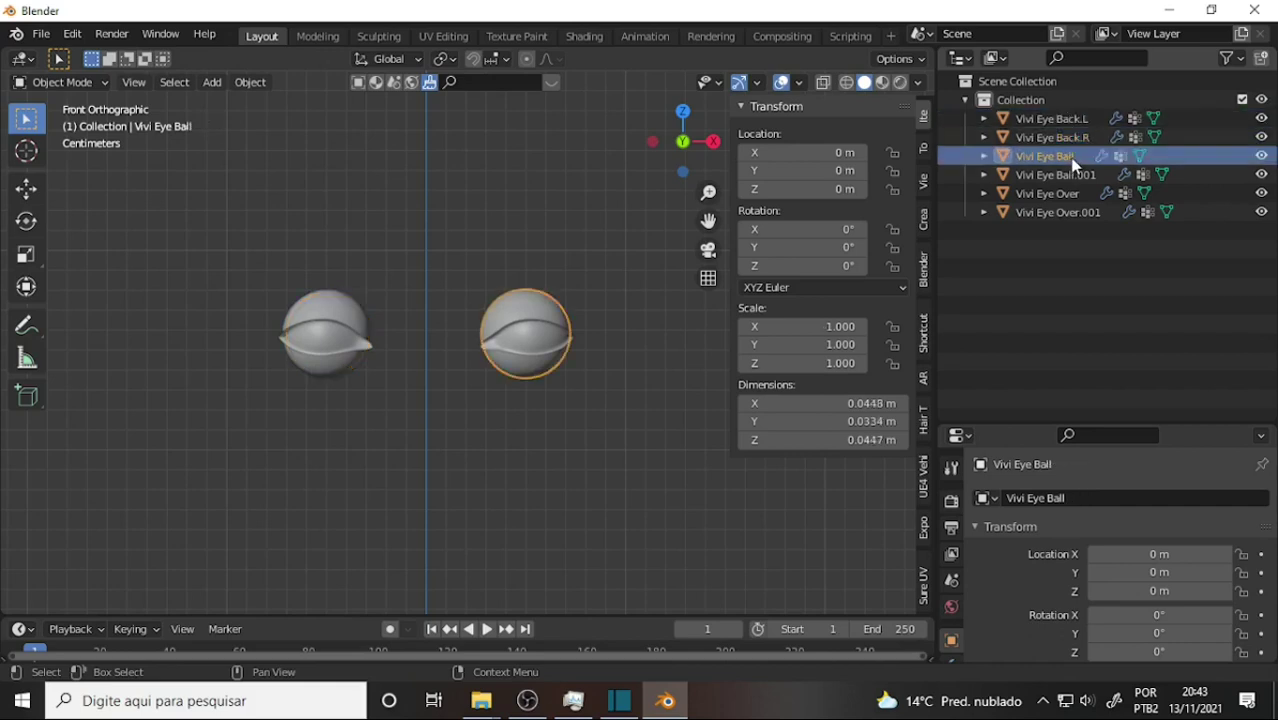
{"action": "double_click", "coordinate": [1072, 158]}
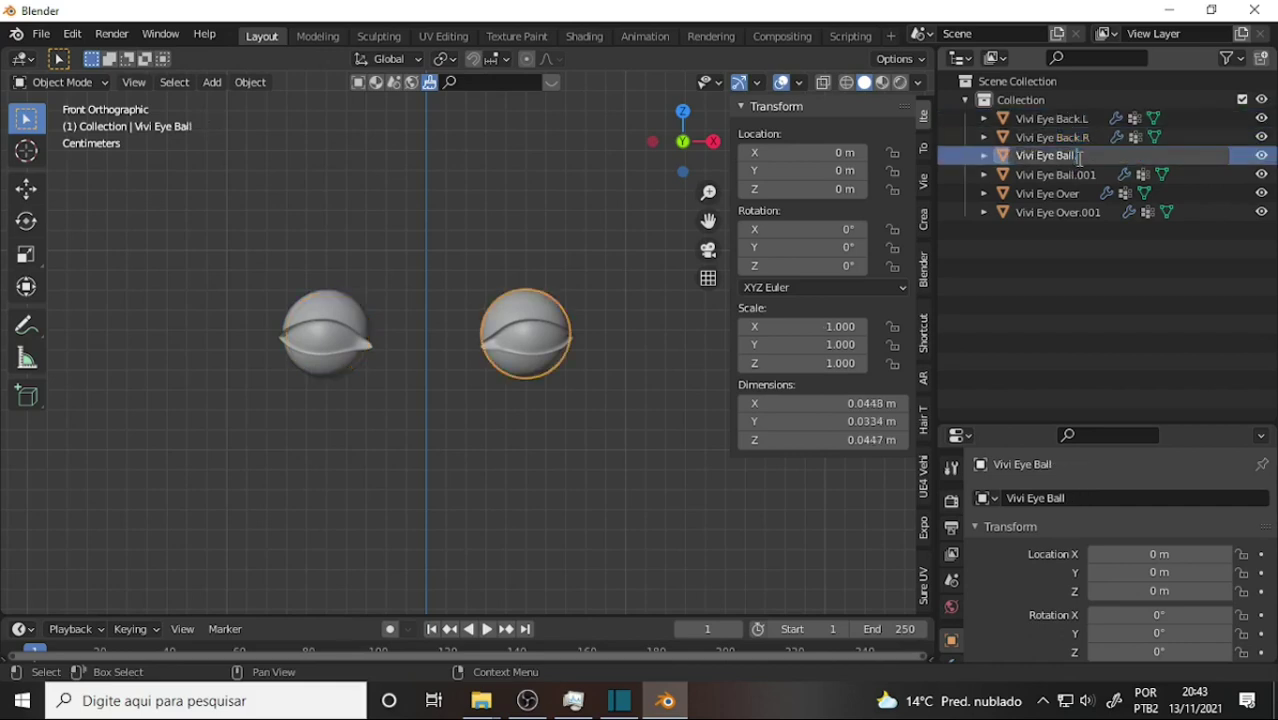
{"action": "type", "text": ".L"}
{"action": "key", "text": "Return"}
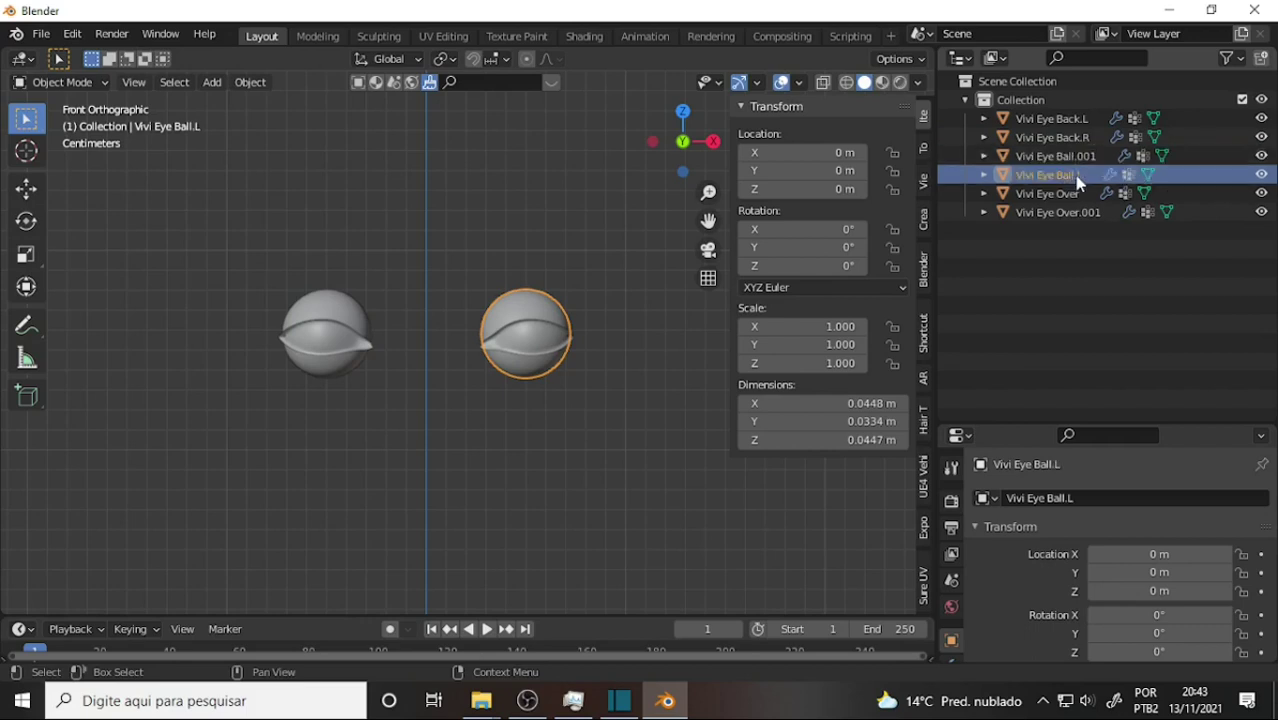
{"action": "left_click", "coordinate": [1076, 158]}
{"action": "double_click", "coordinate": [1078, 157]}
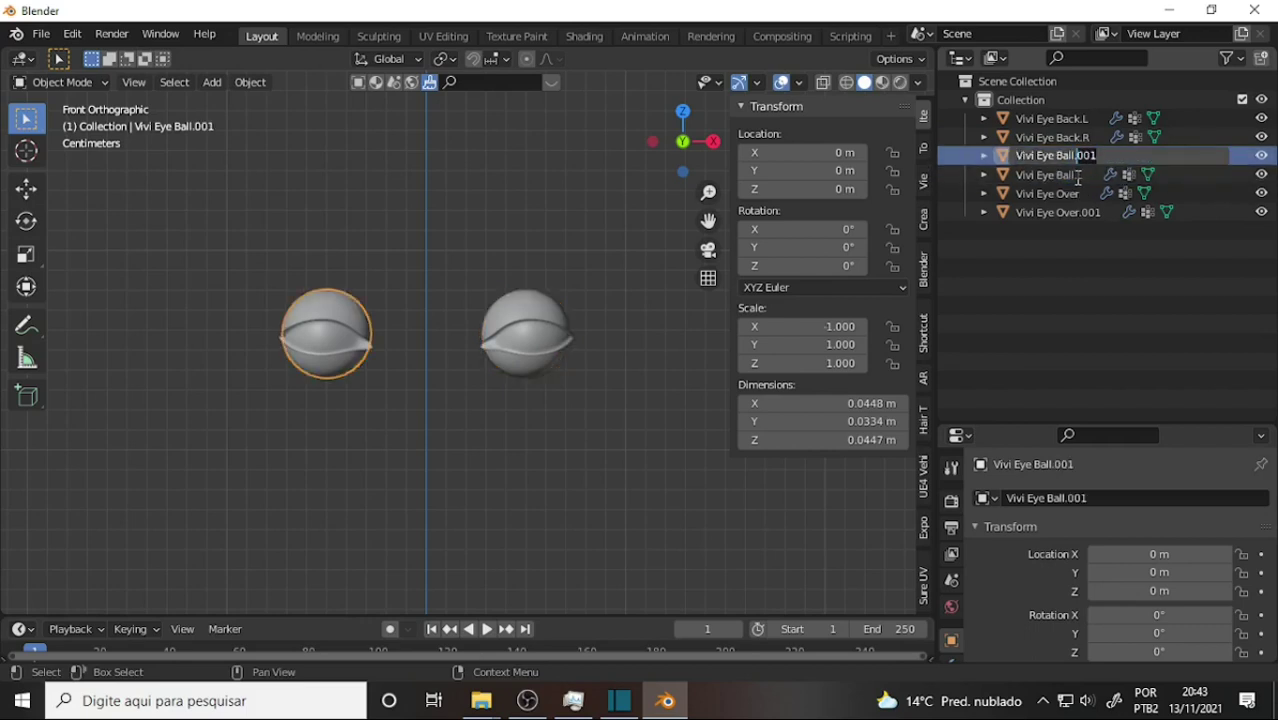
{"action": "type", "text": "R"}
{"action": "key", "text": "Return"}
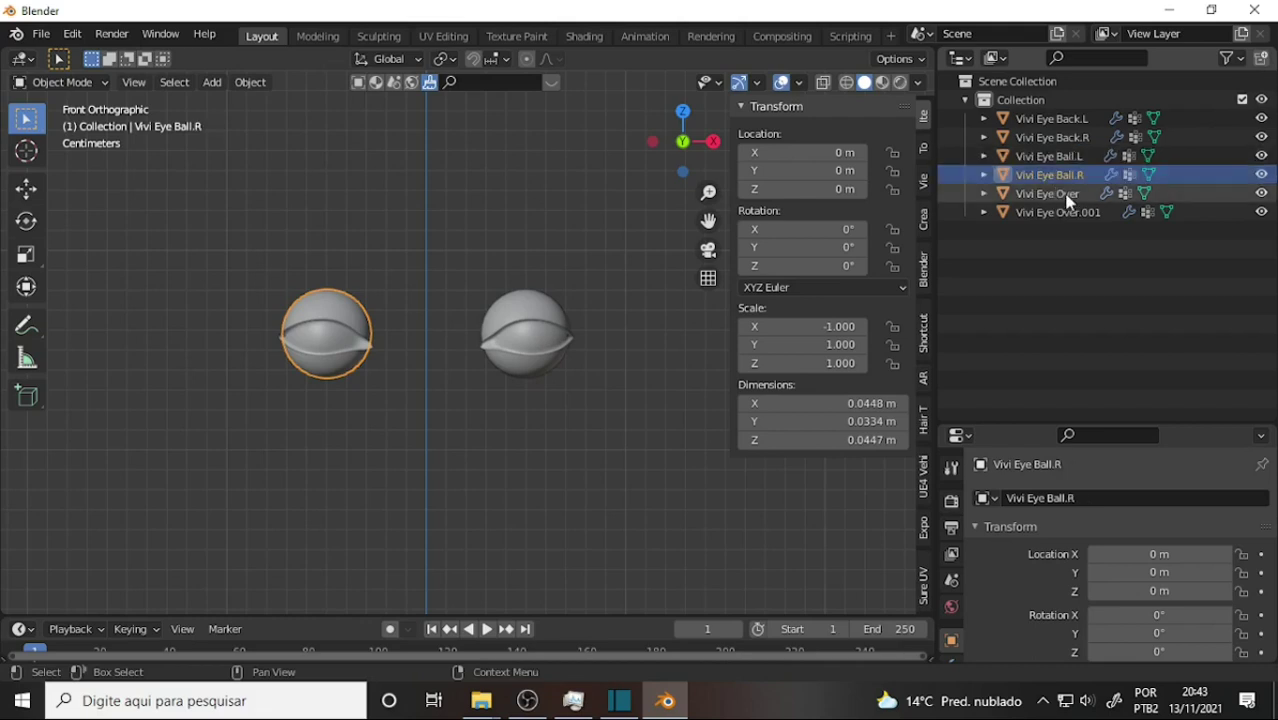
Rename Vivi Eye Over to .L and its .001 copy to .R, then box-select all six eye objects
{"action": "left_click", "coordinate": [1068, 197]}
{"action": "double_click", "coordinate": [1063, 199]}
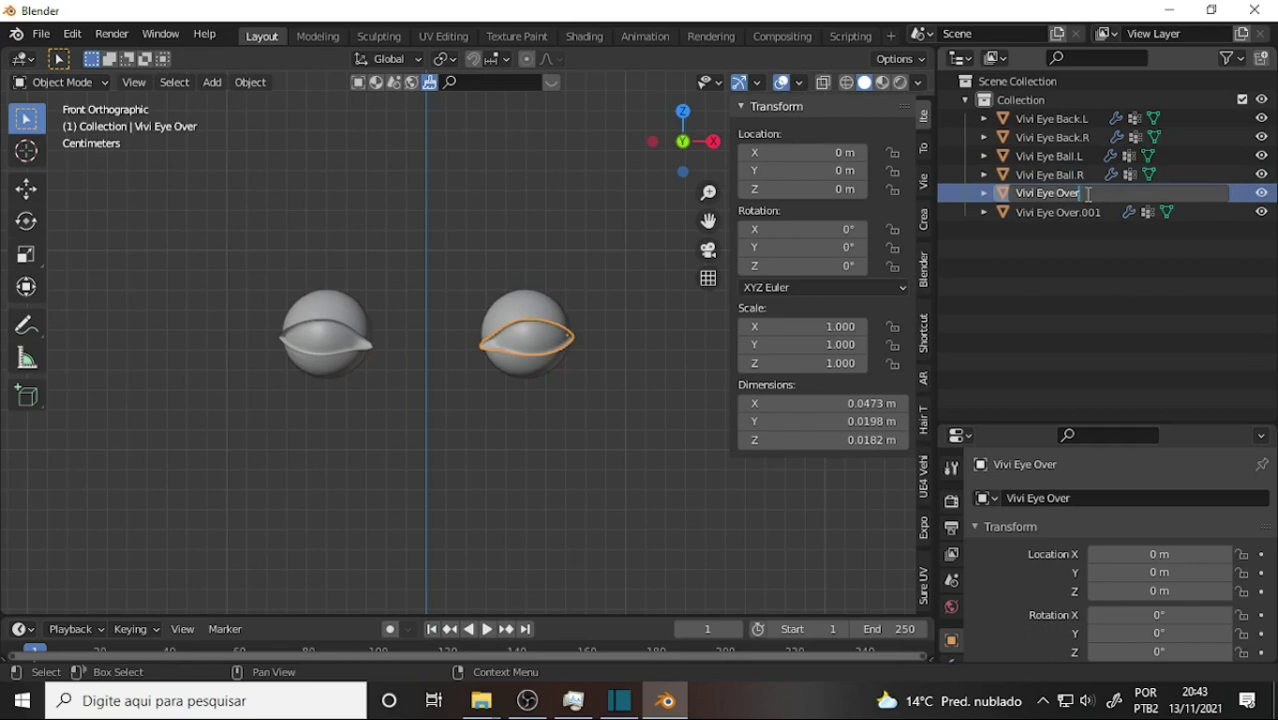
{"action": "type", "text": ".L"}
{"action": "key", "text": "Return"}
{"action": "double_click", "coordinate": [1070, 192]}
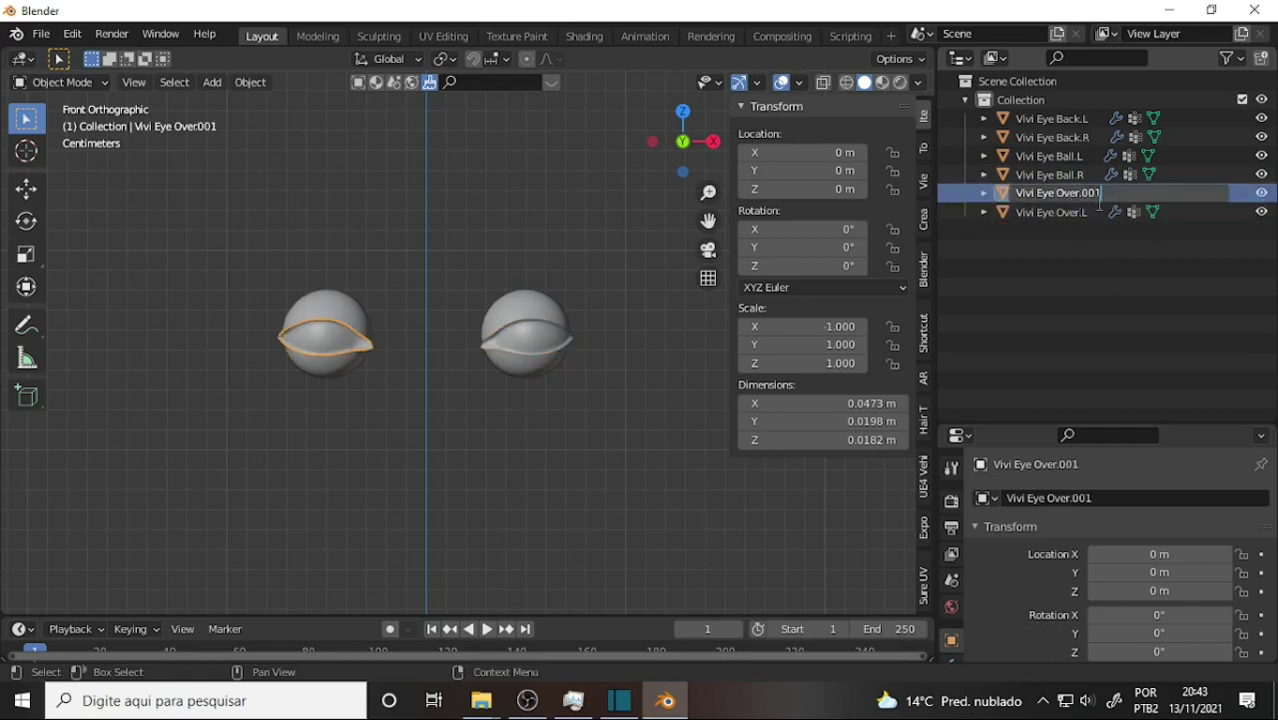
{"action": "left_click_drag", "start_coordinate": [1100, 203], "coordinate": [1084, 221]}
{"action": "type", "text": ".R"}
{"action": "key", "text": "Return"}
{"action": "left_click", "coordinate": [570, 445]}
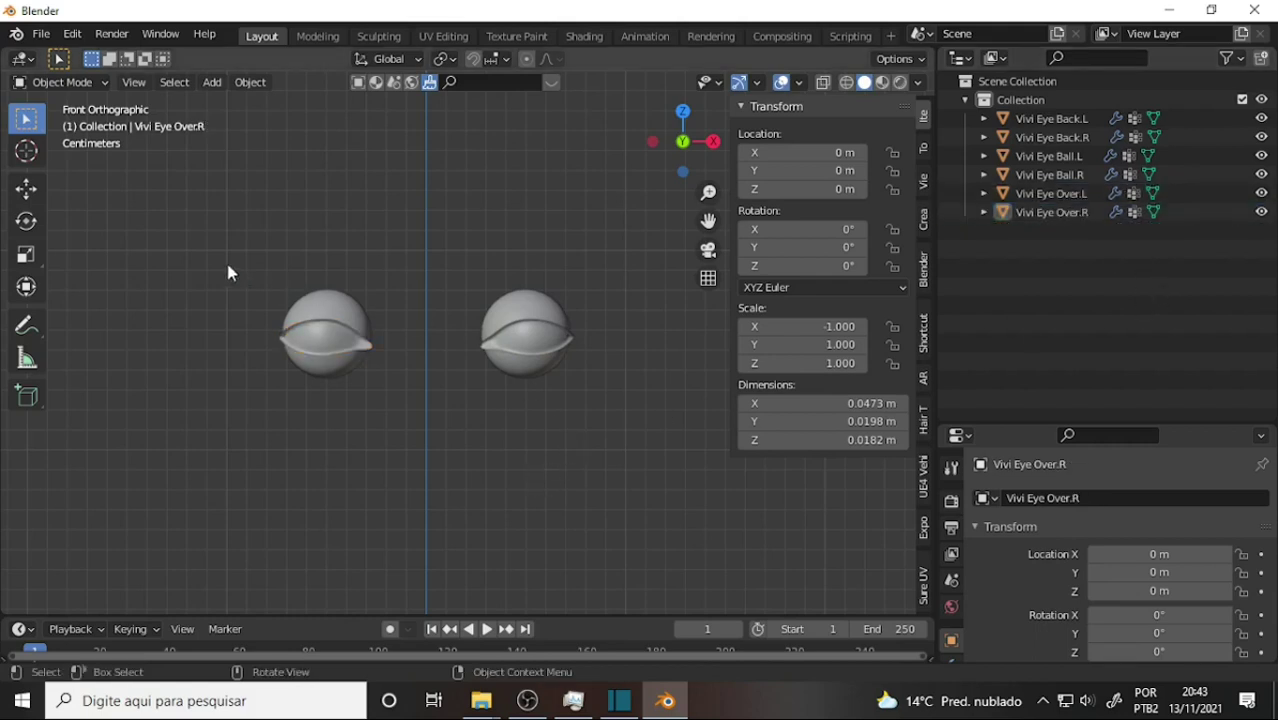
{"action": "left_click_drag", "start_coordinate": [228, 272], "coordinate": [625, 457]}
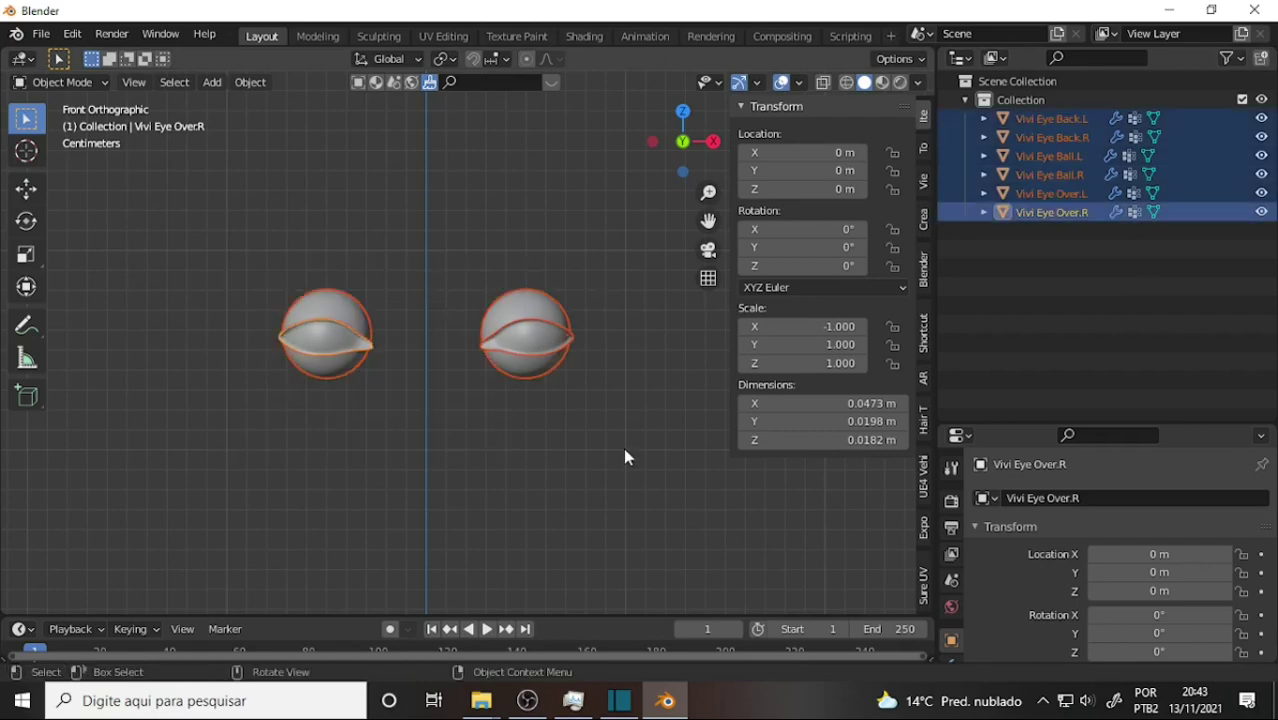
Save a new copy, changing the Eyes 2 file name to Tricy Game 005 base to Eyes 3.blend
{"action": "left_click", "coordinate": [41, 34]}
{"action": "left_click", "coordinate": [98, 177]}
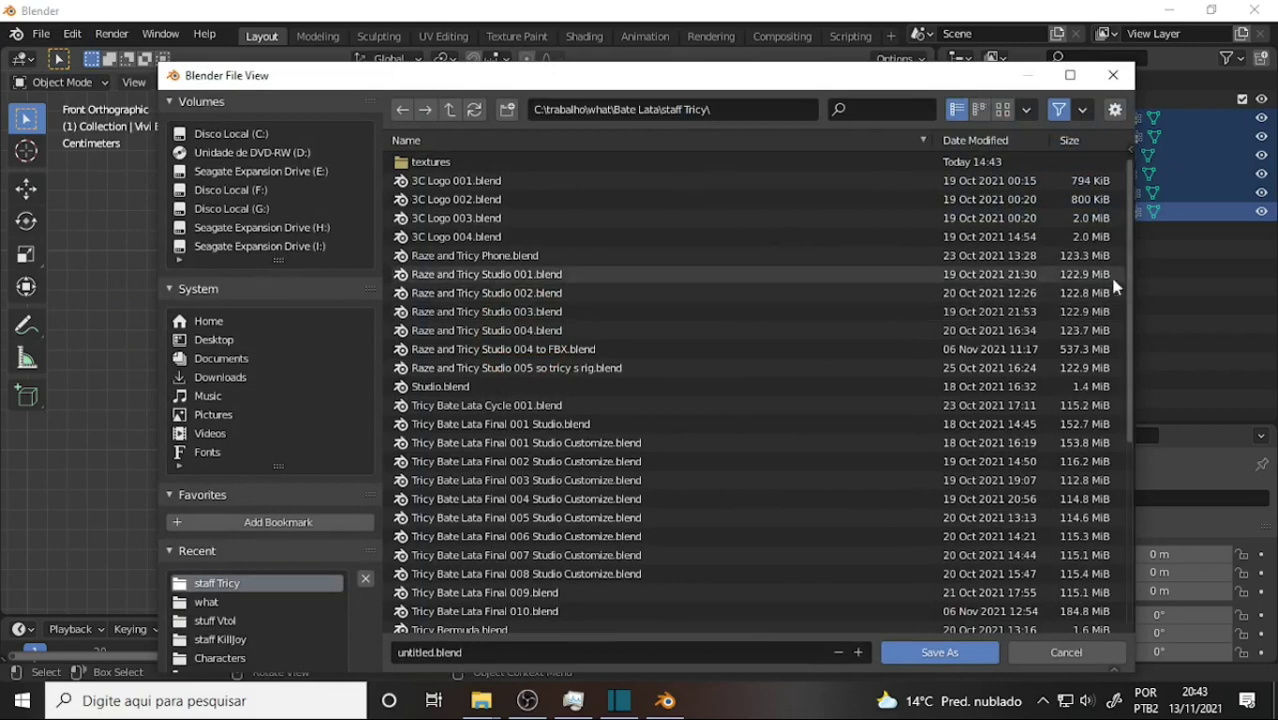
{"action": "left_click_drag", "start_coordinate": [1133, 283], "coordinate": [1136, 430]}
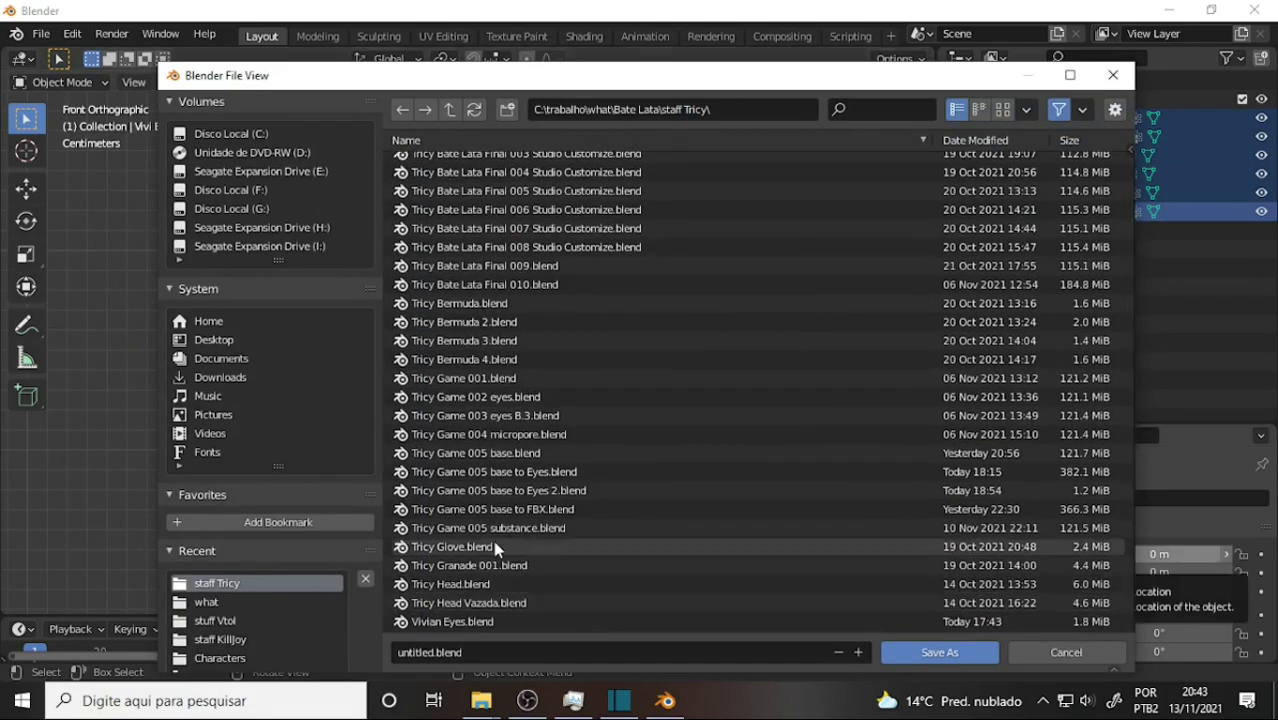
{"action": "left_click", "coordinate": [480, 492]}
{"action": "left_click", "coordinate": [543, 655]}
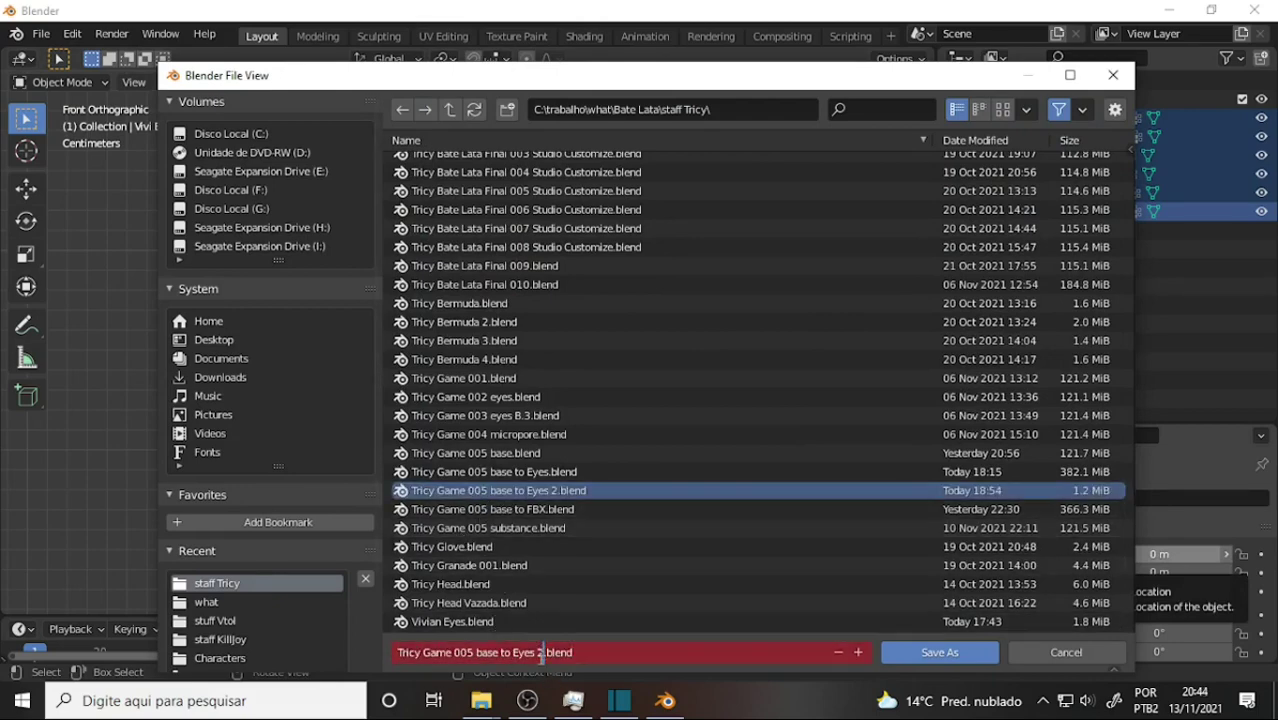
{"action": "key", "text": "BackSpace"}
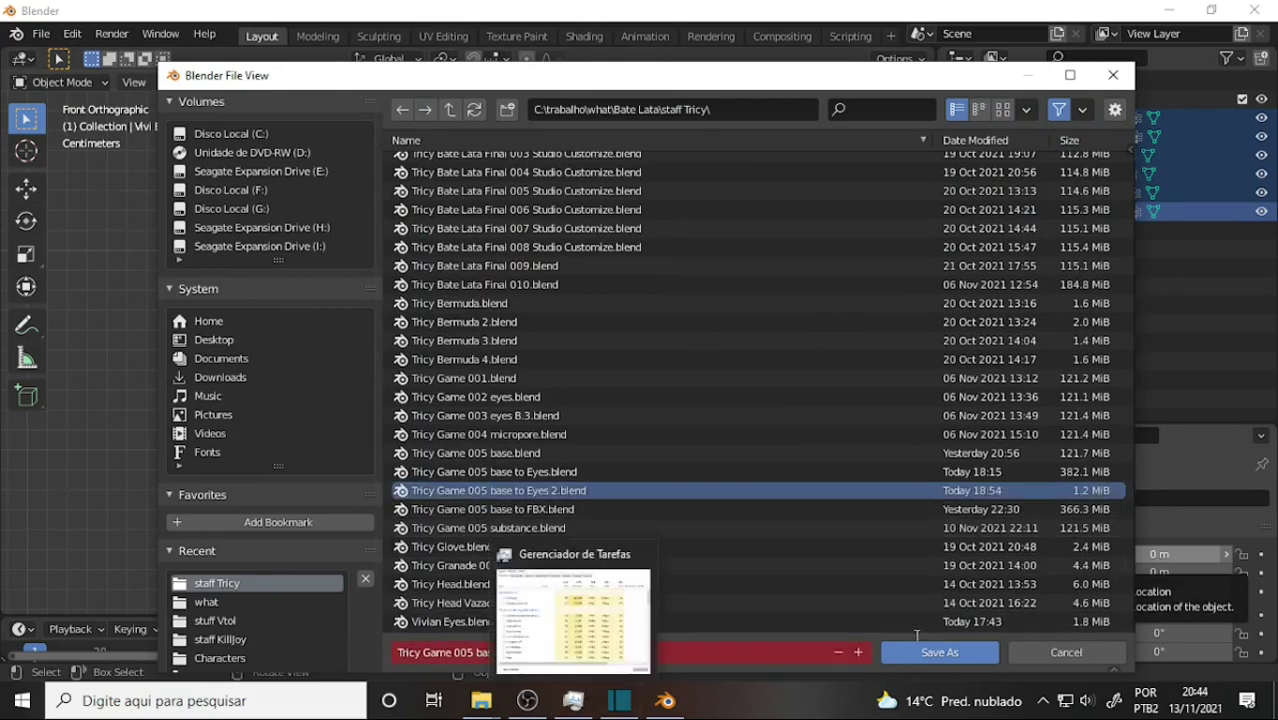
{"action": "type", "text": "3.blend"}
{"action": "left_click", "coordinate": [886, 652]}
{"action": "left_click", "coordinate": [830, 590]}
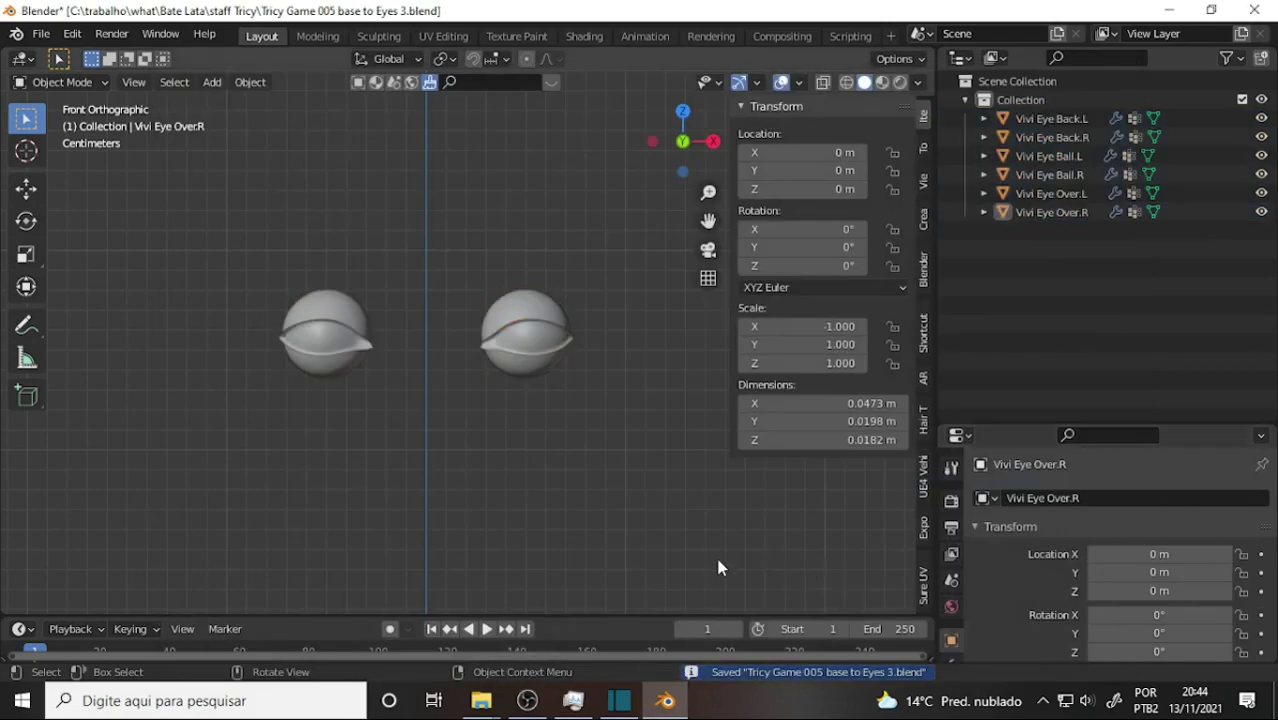
{"action": "left_click", "coordinate": [525, 700]}
Switch to the UV Editing workspace, toggle local view off again, and centre both eyes in the 3D view
{"action": "left_click", "coordinate": [522, 699]}
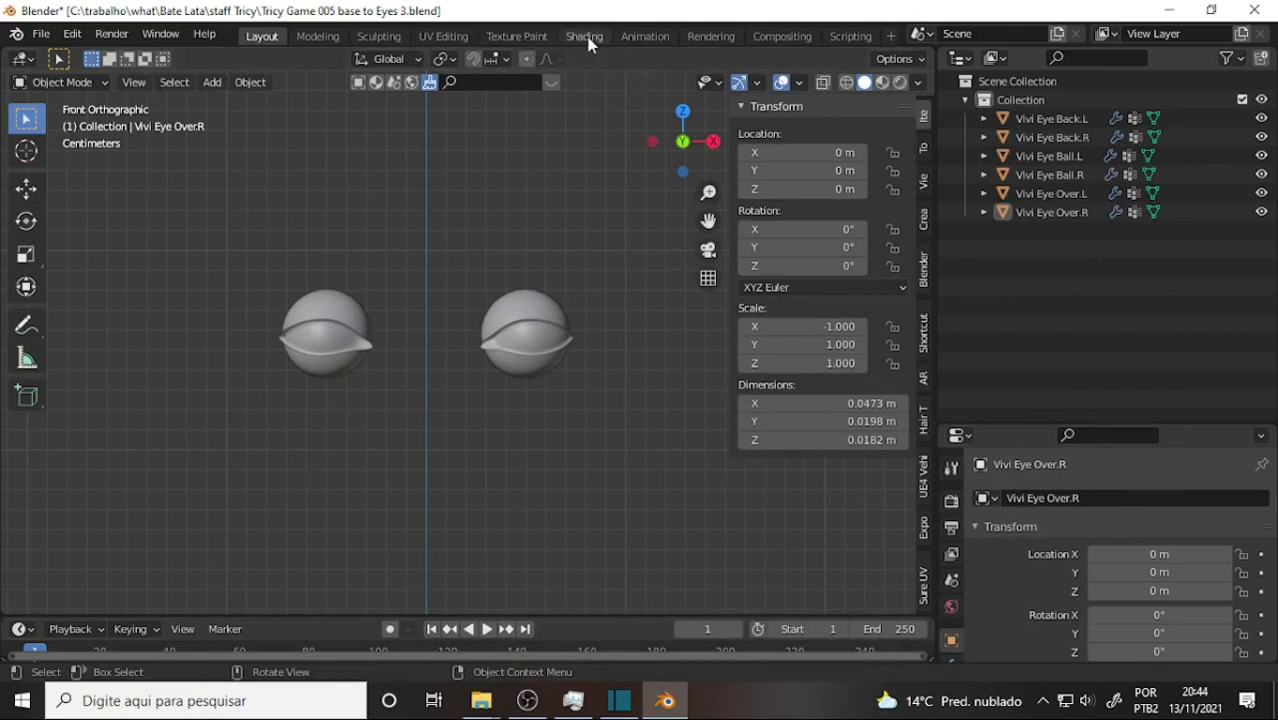
{"action": "left_click", "coordinate": [443, 37]}
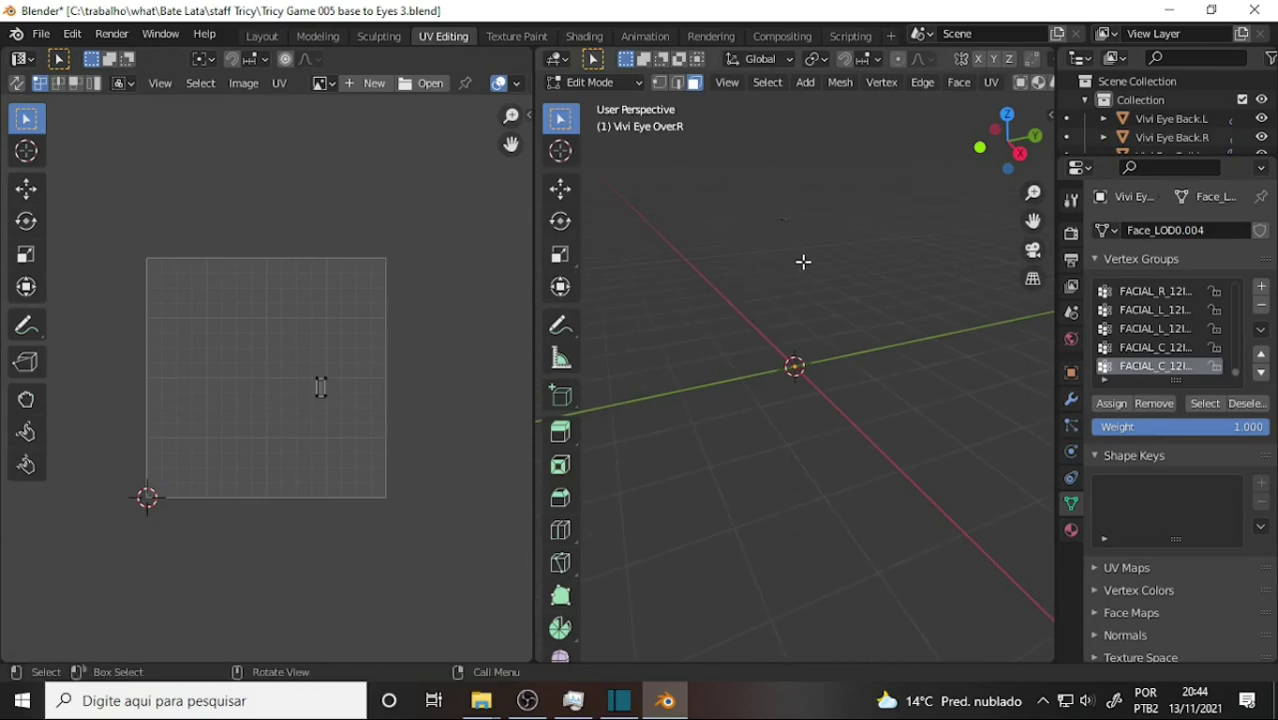
{"action": "key", "text": "KP_Divide"}
{"action": "left_click", "coordinate": [826, 255]}
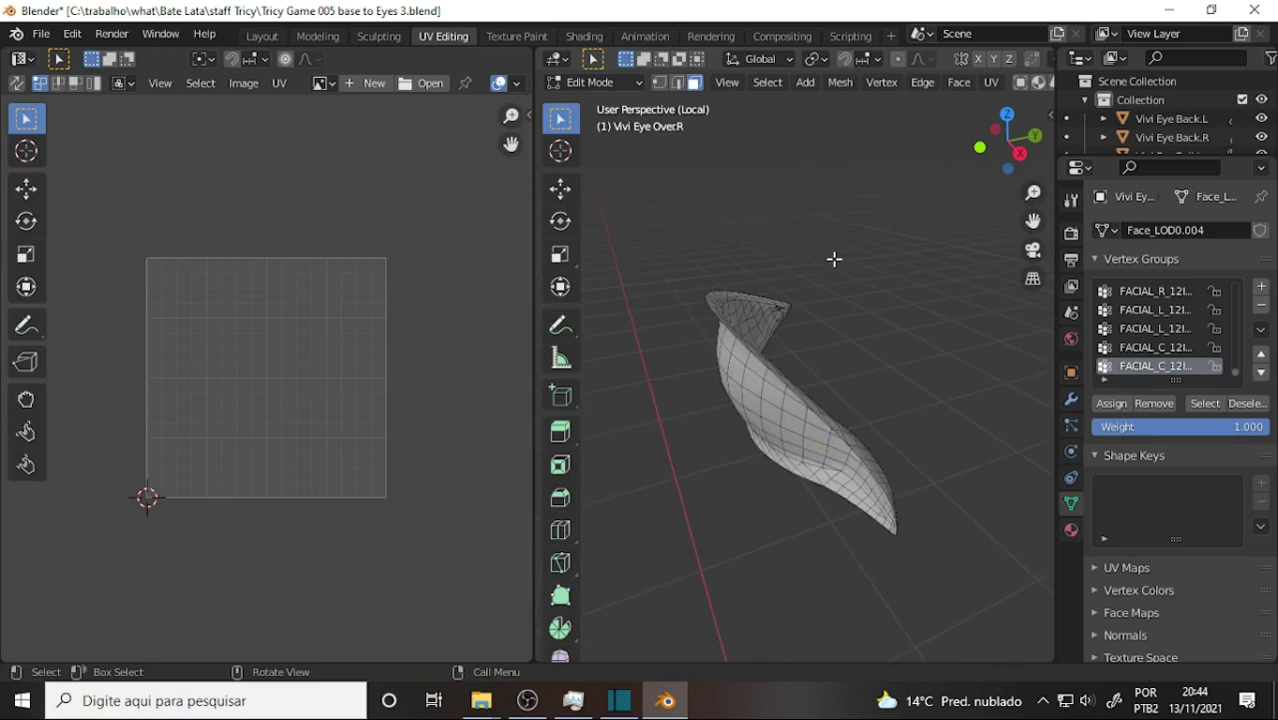
{"action": "key", "text": "KP_Divide"}
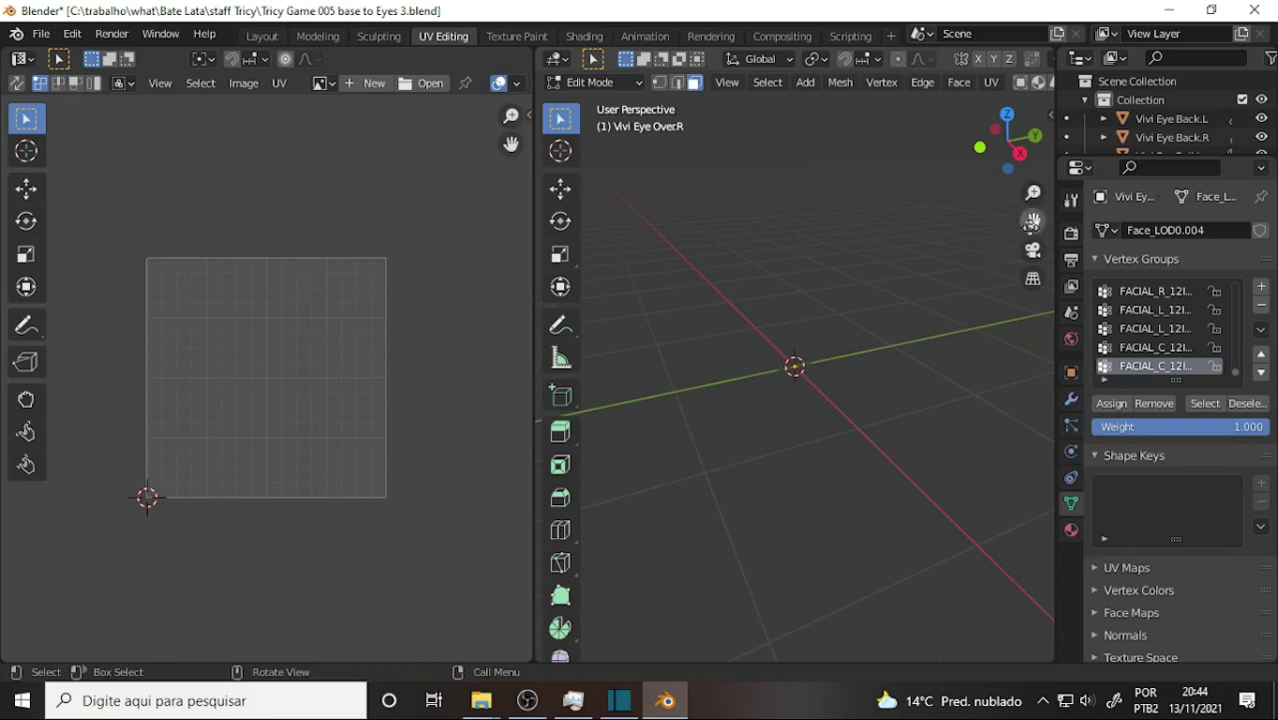
{"action": "left_click_drag", "start_coordinate": [1033, 220], "coordinate": [957, 242]}
{"action": "scroll", "coordinate": [957, 242], "scroll_direction": "up", "scroll_amount": 4}
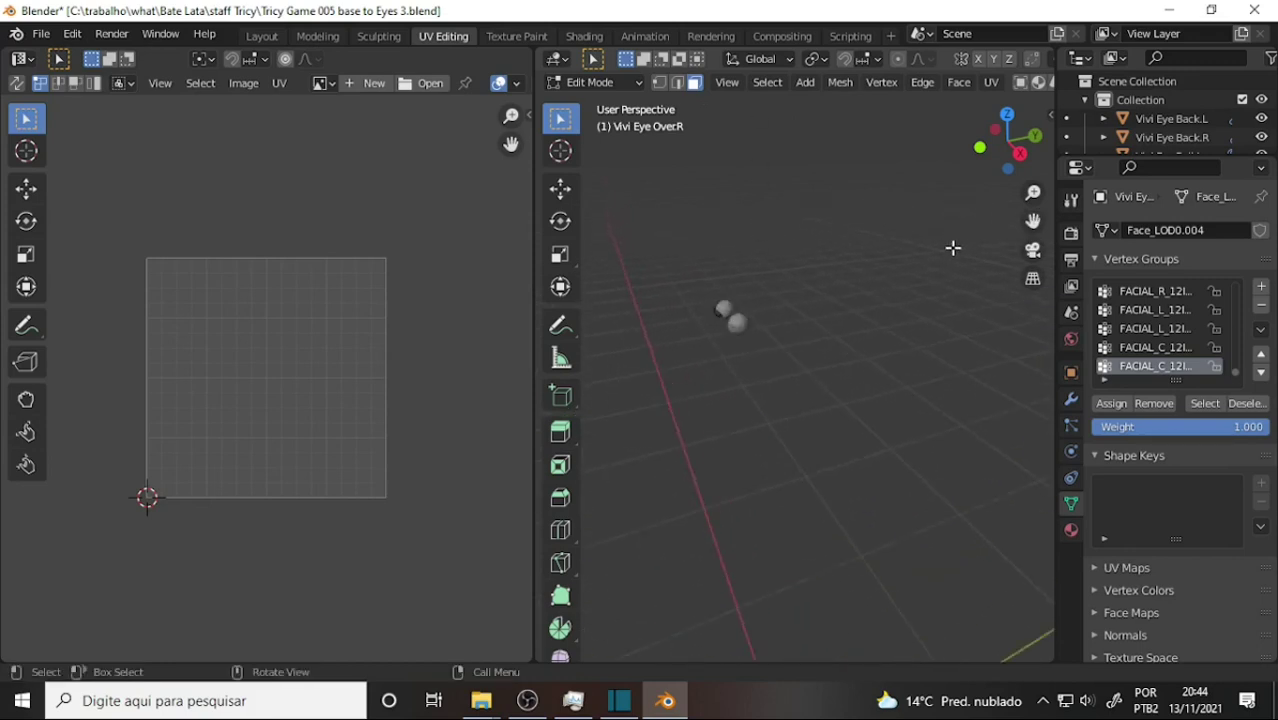
{"action": "scroll", "coordinate": [953, 246], "scroll_direction": "up", "scroll_amount": 5}
{"action": "left_click_drag", "start_coordinate": [1033, 220], "coordinate": [880, 120]}
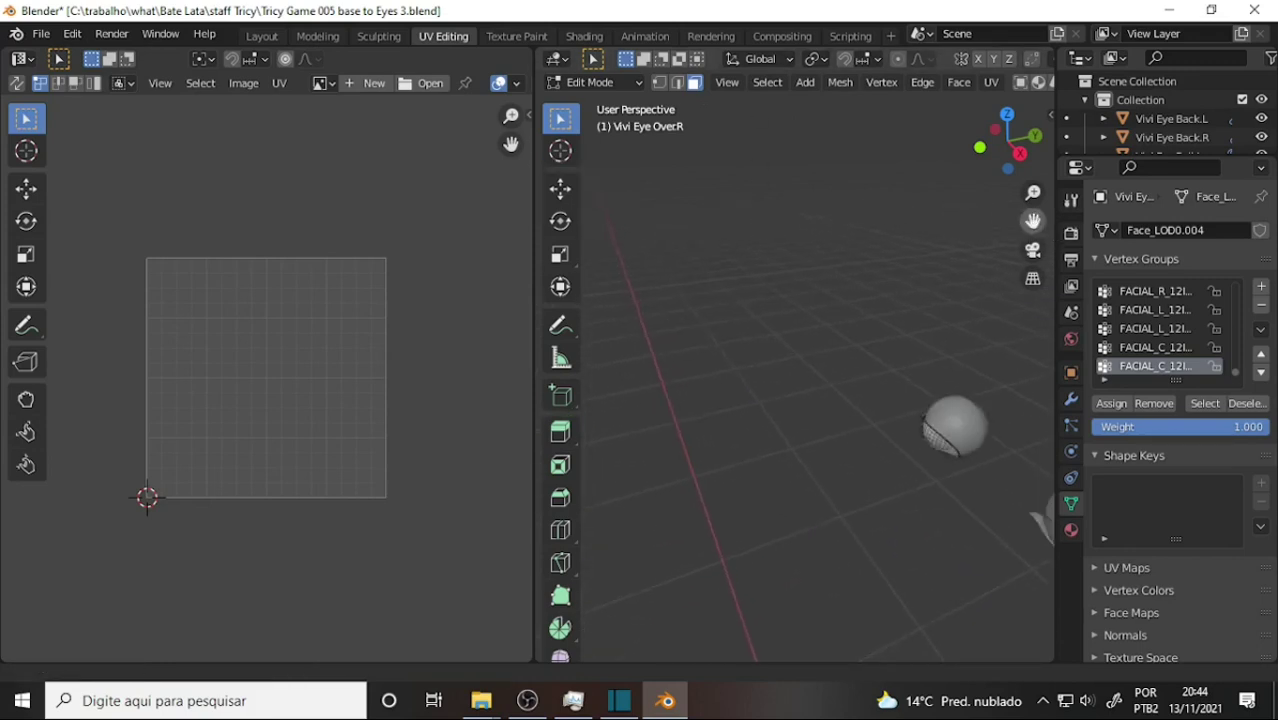
{"action": "left_click_drag", "start_coordinate": [1033, 220], "coordinate": [913, 251]}
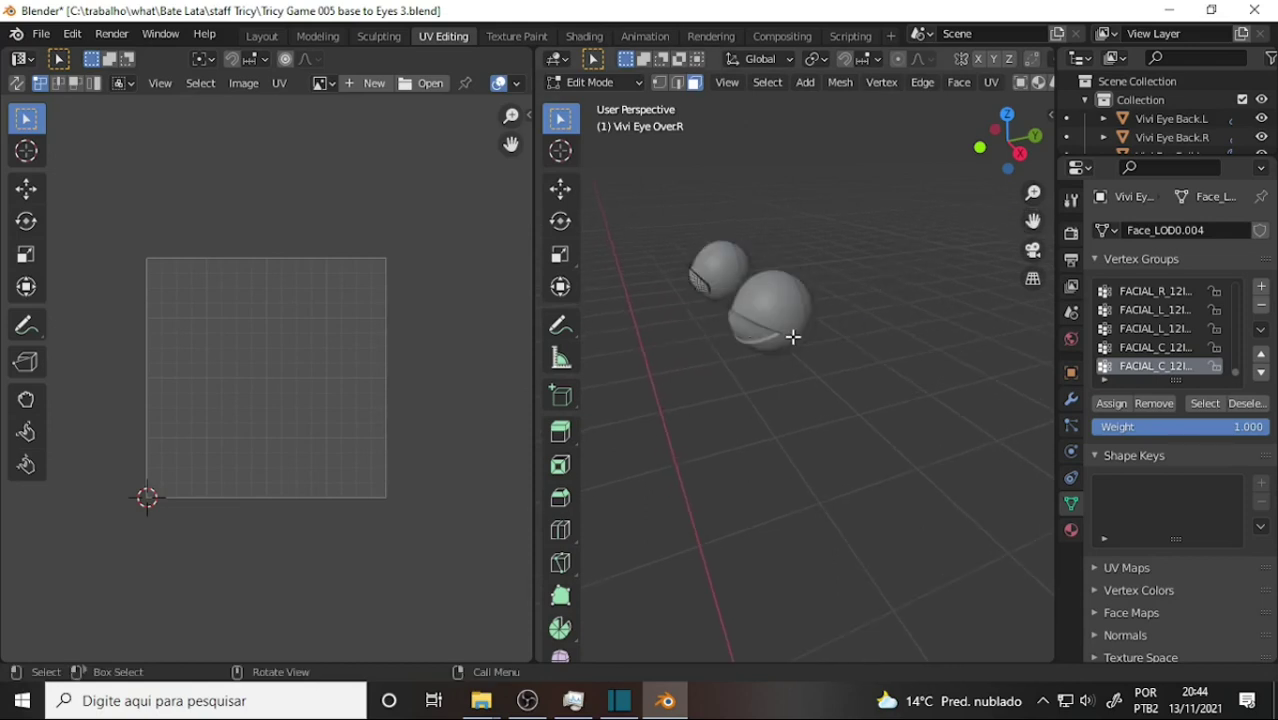
{"action": "left_click", "coordinate": [603, 81]}
Inspect Vivi Eye Over.L's UV layout in Edit Mode with all faces selected, then return to Object Mode
{"action": "left_click", "coordinate": [627, 104]}
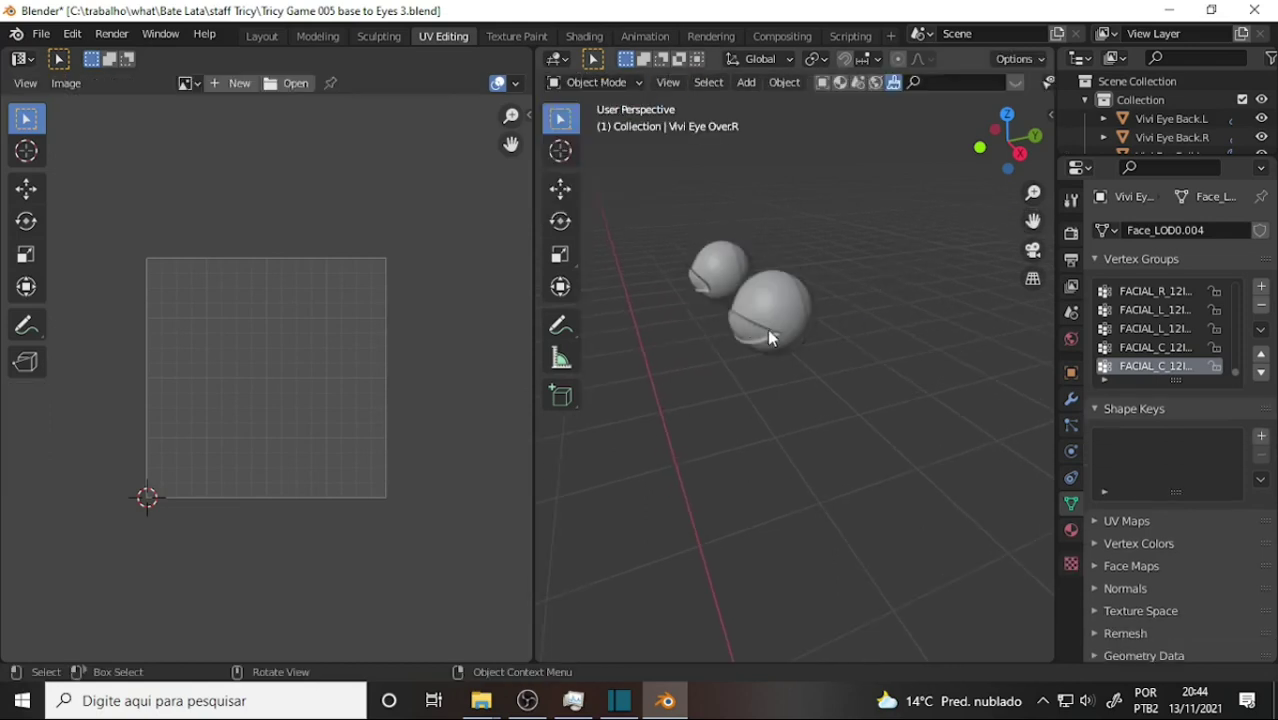
{"action": "left_click", "coordinate": [753, 330]}
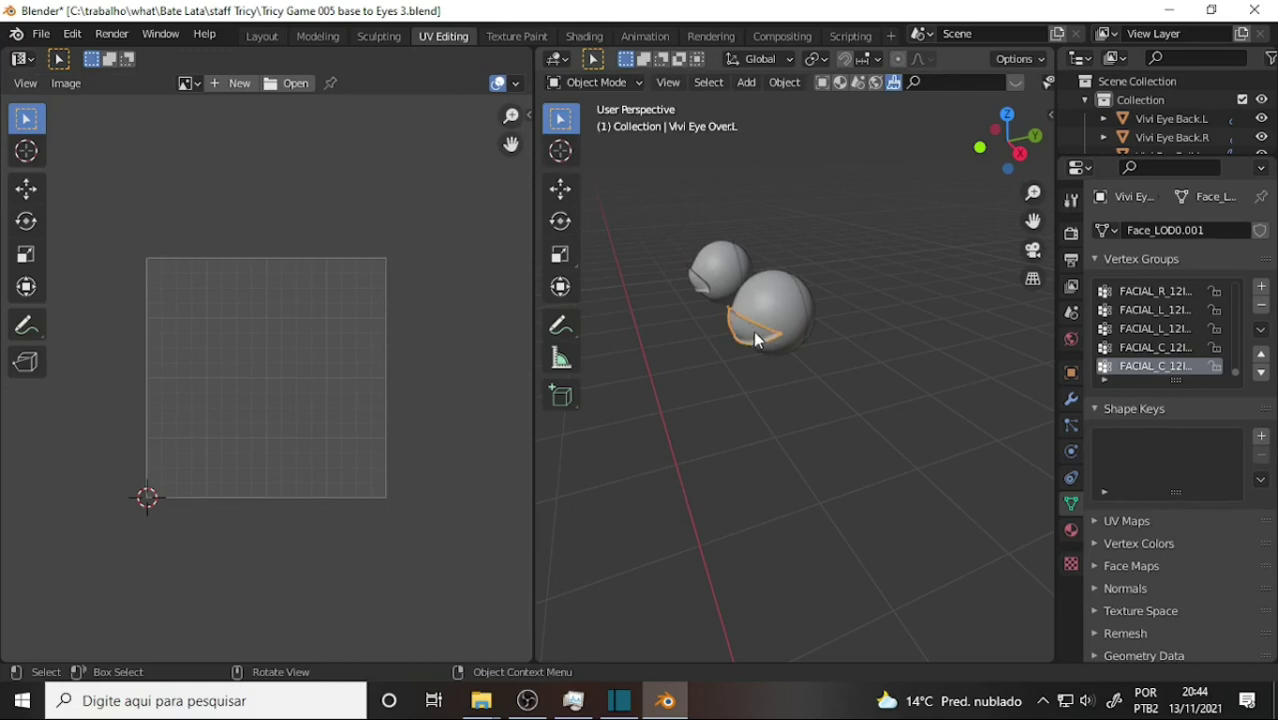
{"action": "left_click", "coordinate": [603, 82]}
{"action": "left_click", "coordinate": [608, 125]}
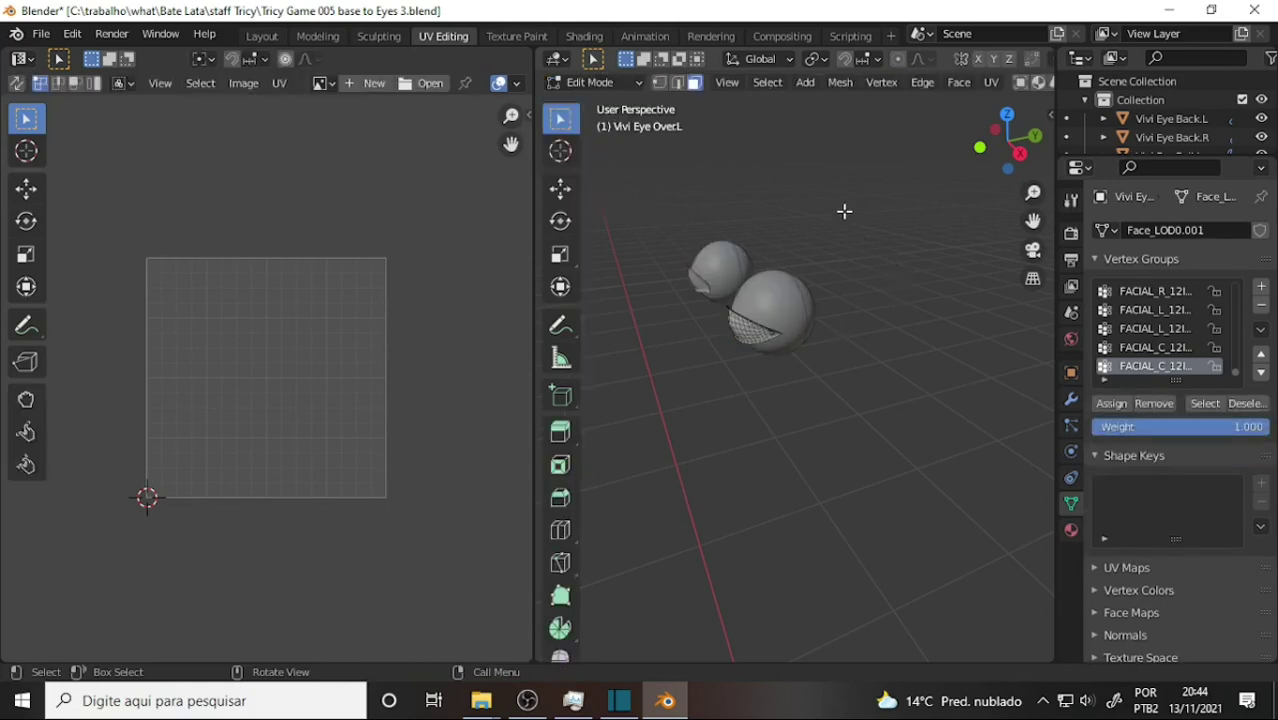
{"action": "key", "text": "a"}
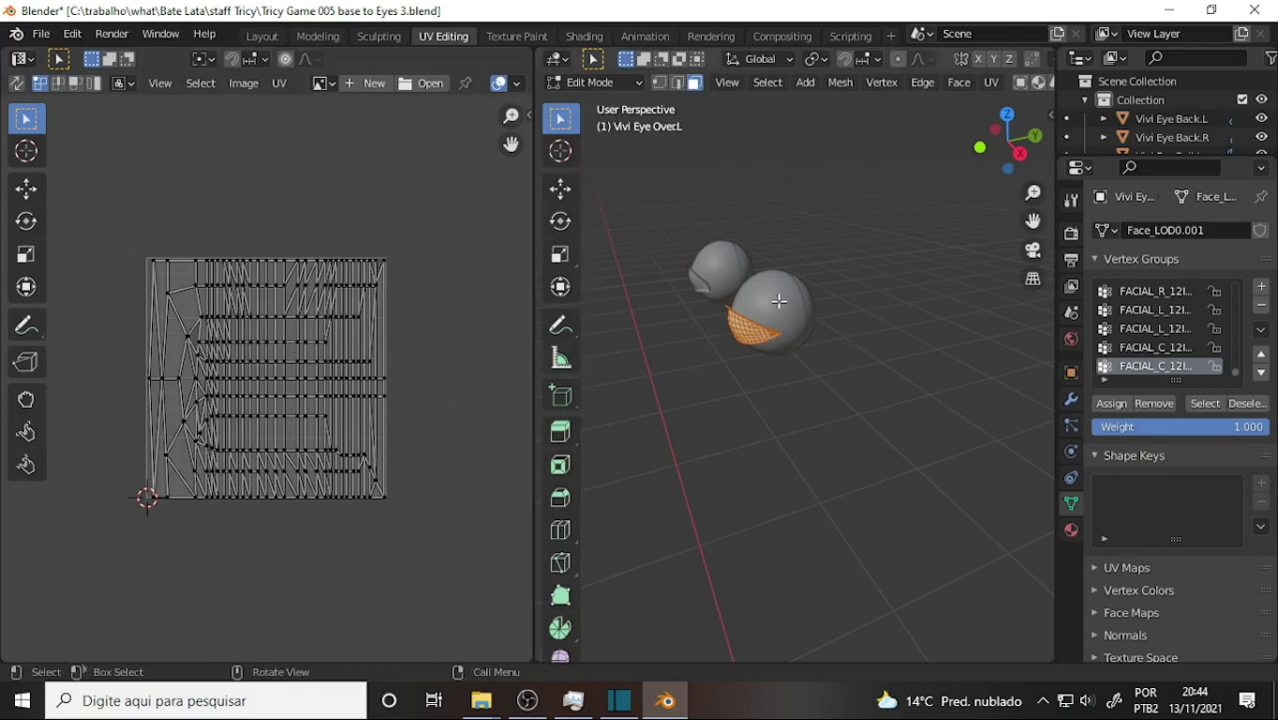
{"action": "key", "text": "alt+a"}
{"action": "left_click", "coordinate": [595, 82]}
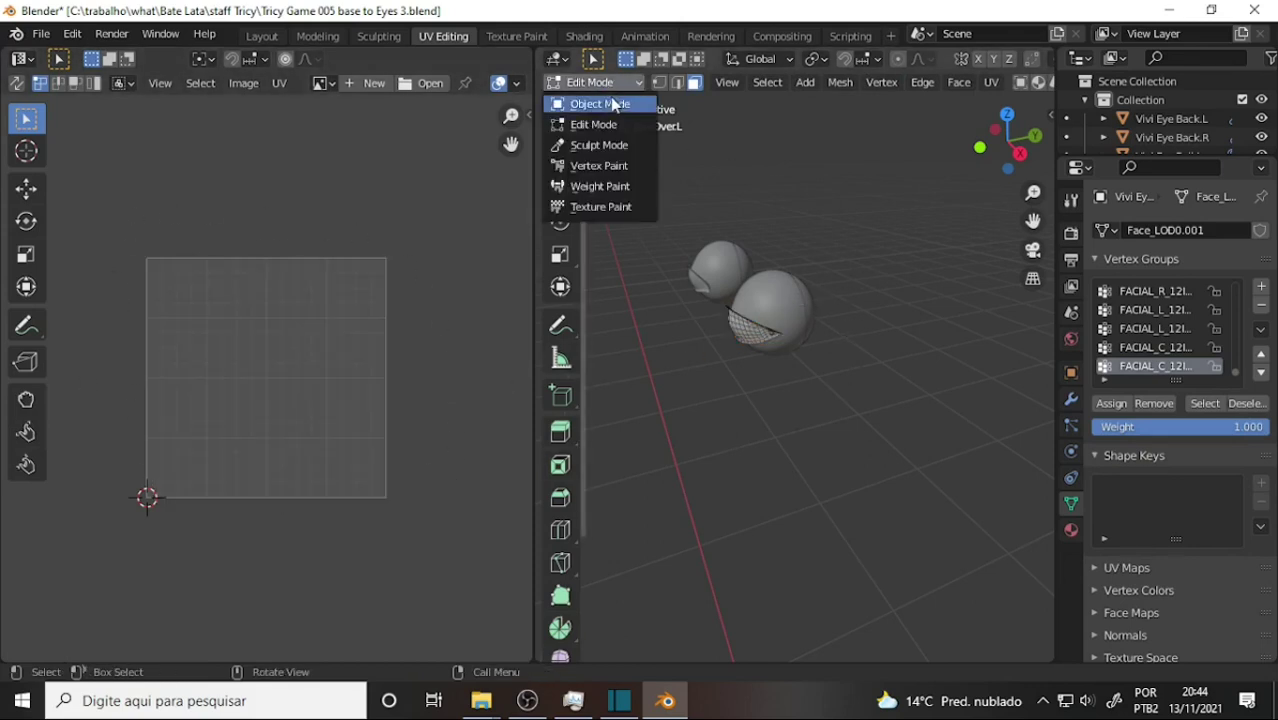
{"action": "left_click", "coordinate": [600, 106]}
Check Vivi Eye Ball.L's UVs in Edit Mode, then deselect and return to Object Mode
{"action": "left_click", "coordinate": [778, 296]}
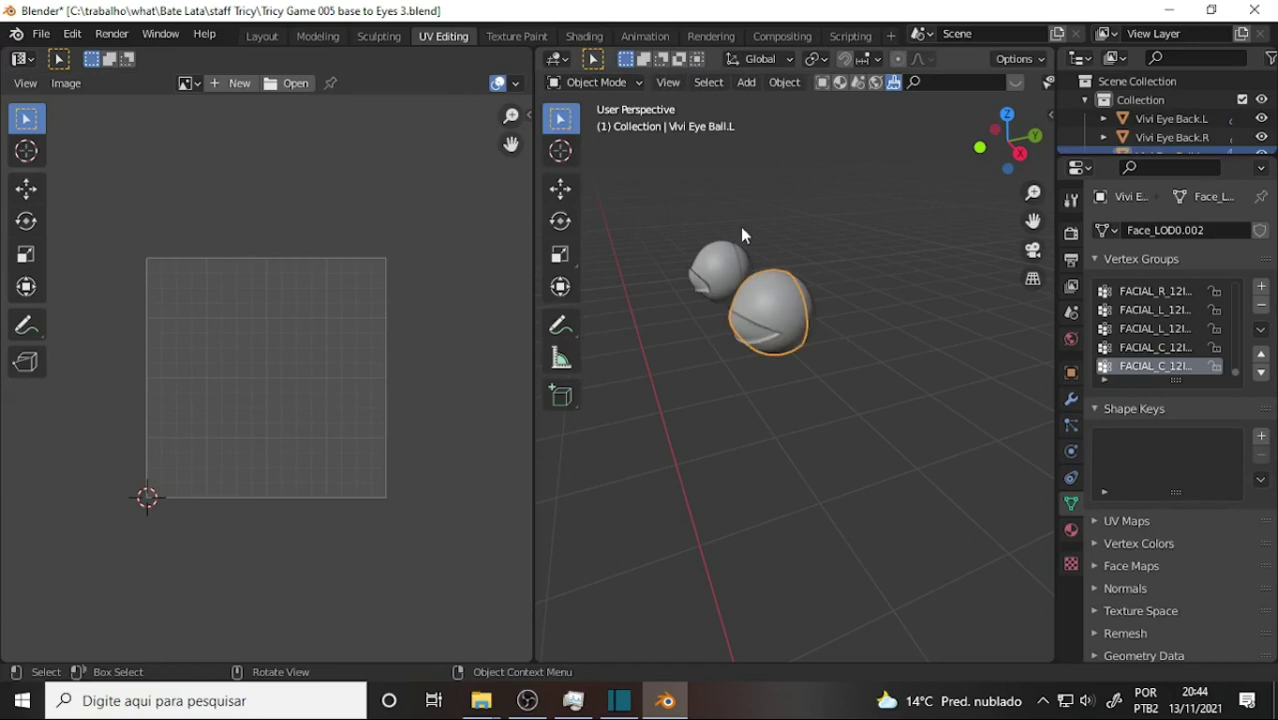
{"action": "left_click", "coordinate": [590, 82]}
{"action": "left_click", "coordinate": [614, 127]}
{"action": "key", "text": "a"}
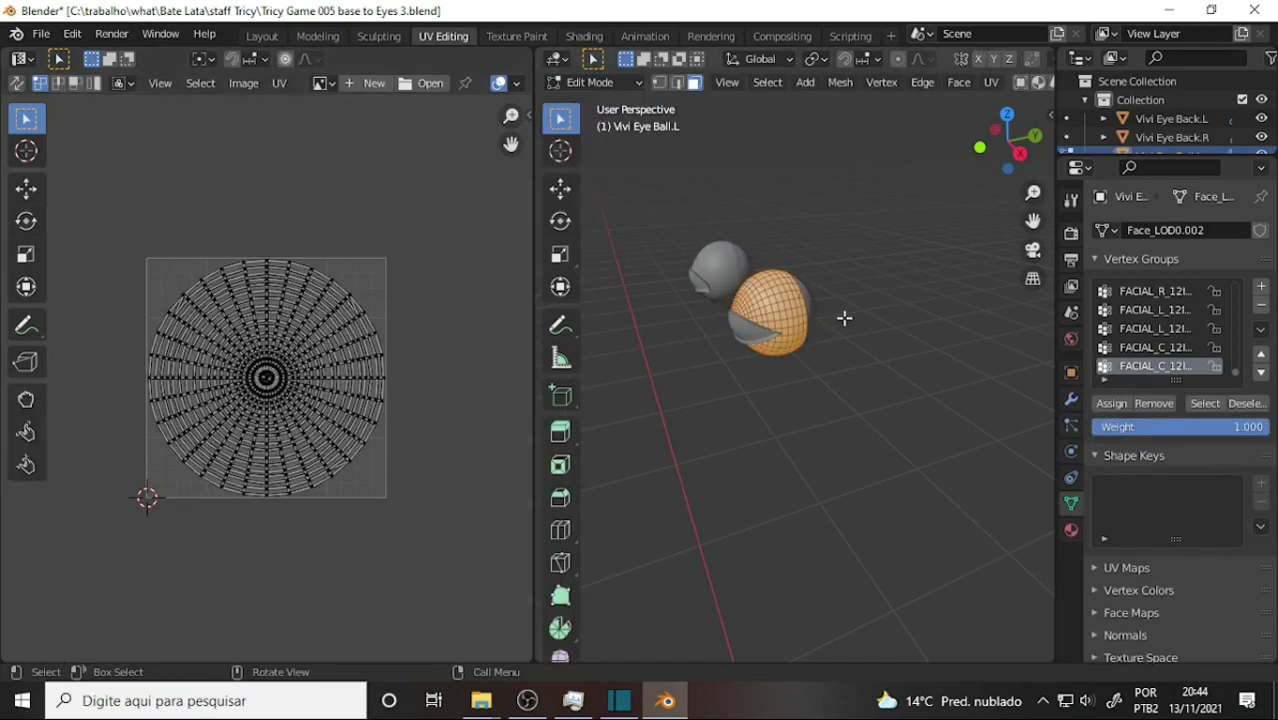
{"action": "left_click", "coordinate": [803, 301]}
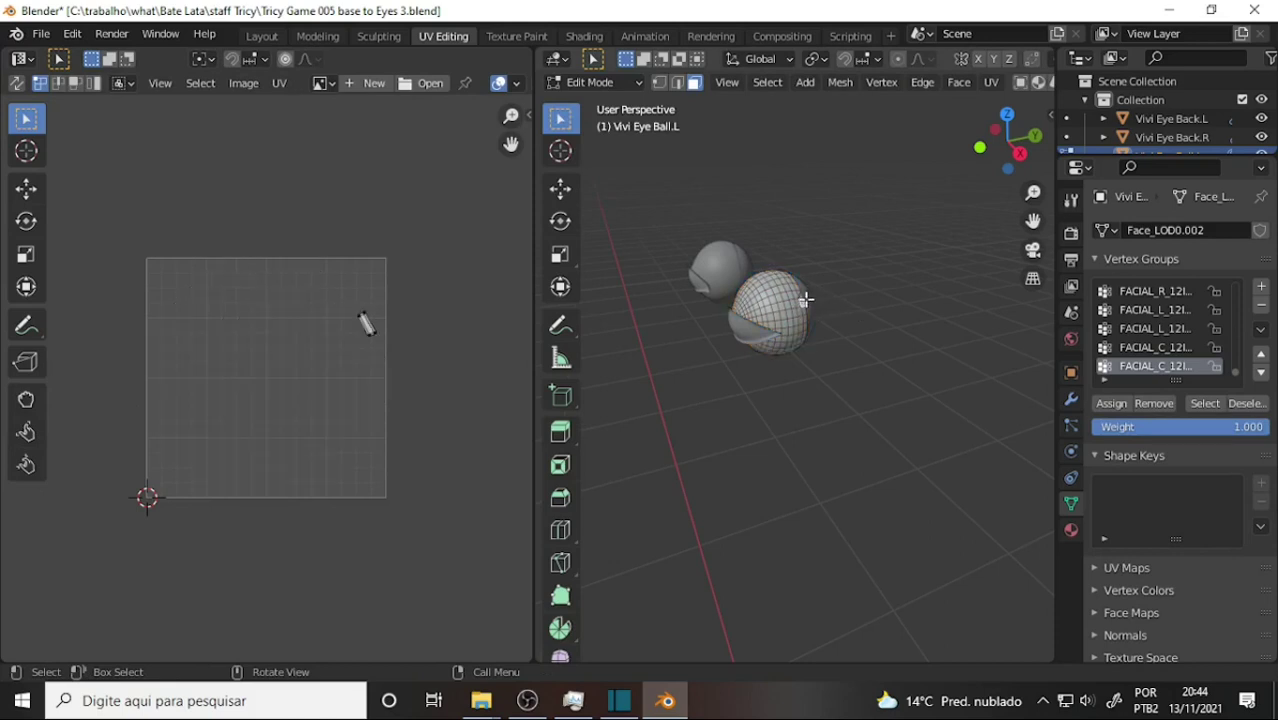
{"action": "middle_click_drag", "start_coordinate": [855, 206], "coordinate": [850, 208]}
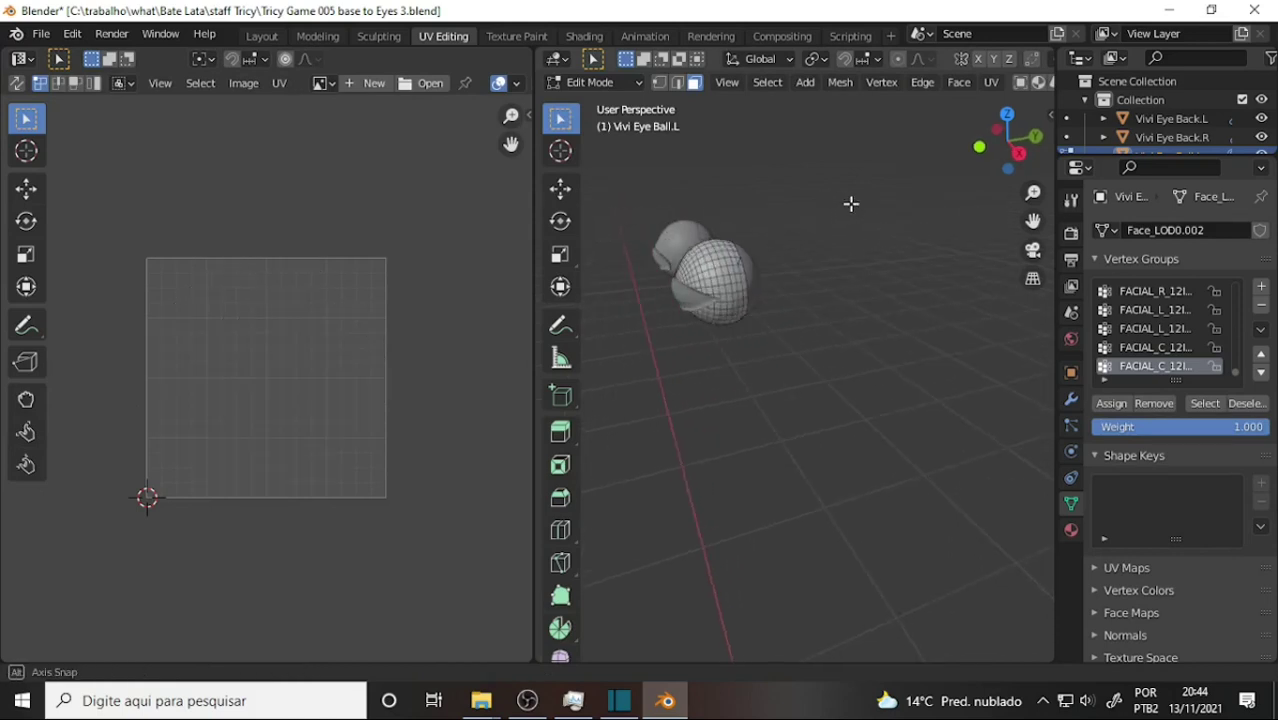
{"action": "left_click", "coordinate": [592, 82]}
{"action": "left_click", "coordinate": [600, 104]}
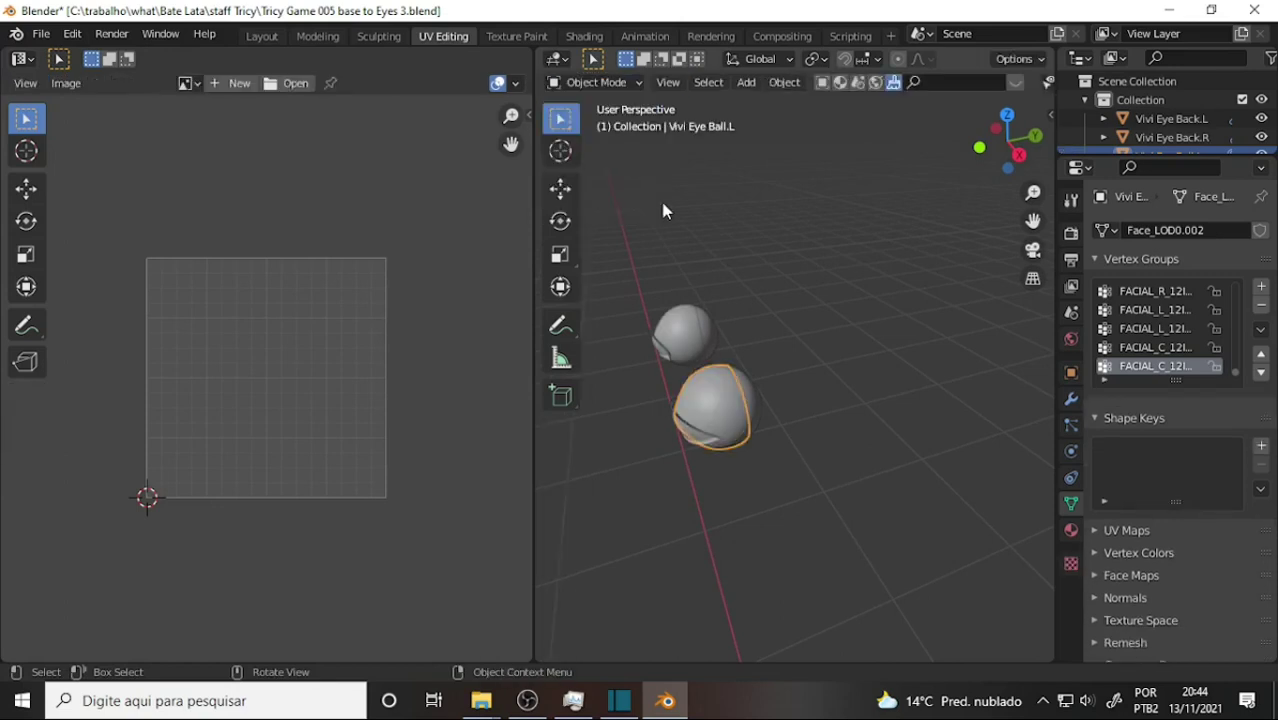
View Vivi Eye Back.L's UVs in Edit Mode with everything selected, then deselect and return to Object Mode
{"action": "left_click", "coordinate": [753, 398]}
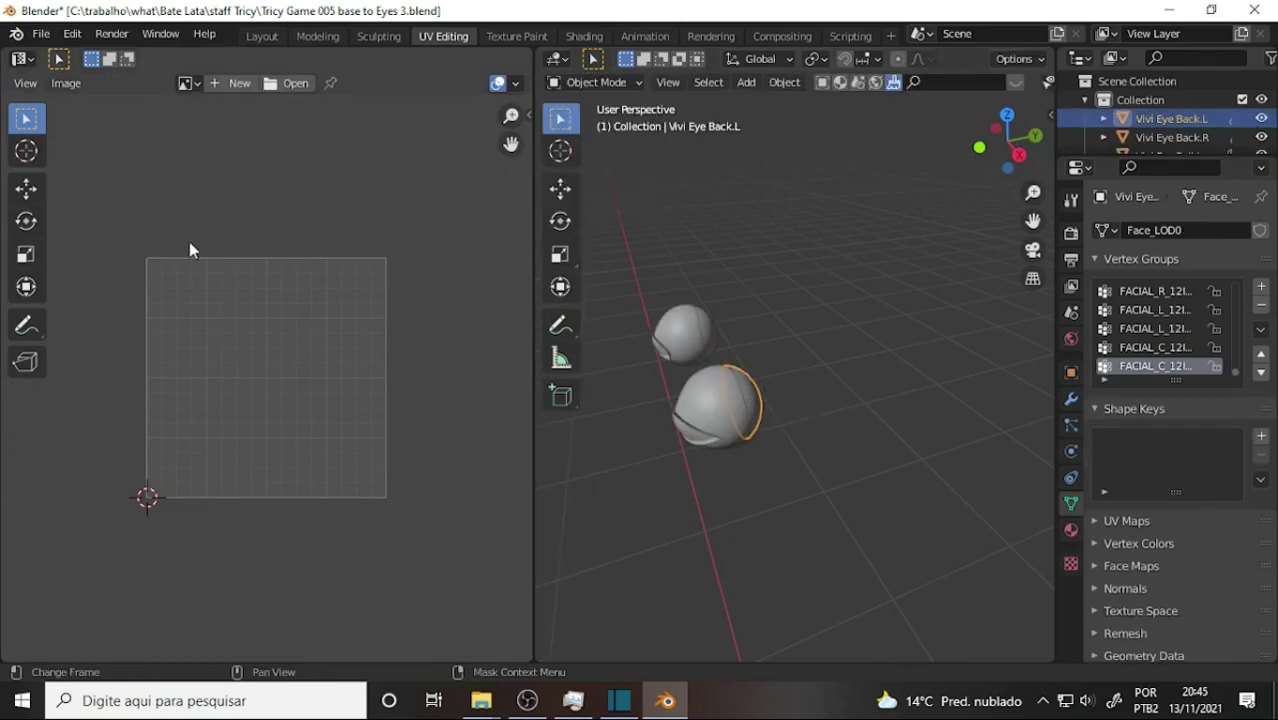
{"action": "left_click", "coordinate": [594, 82]}
{"action": "left_click", "coordinate": [605, 122]}
{"action": "key", "text": "a"}
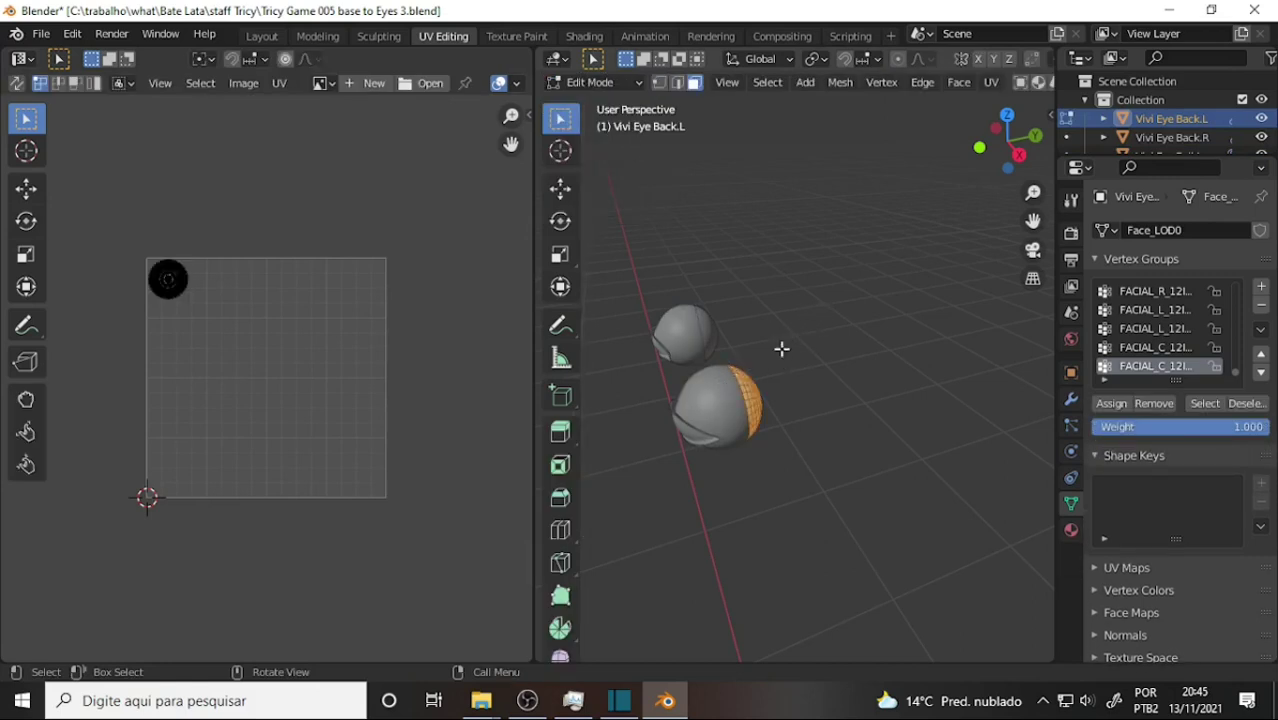
{"action": "left_click", "coordinate": [801, 342]}
{"action": "left_click", "coordinate": [614, 82]}
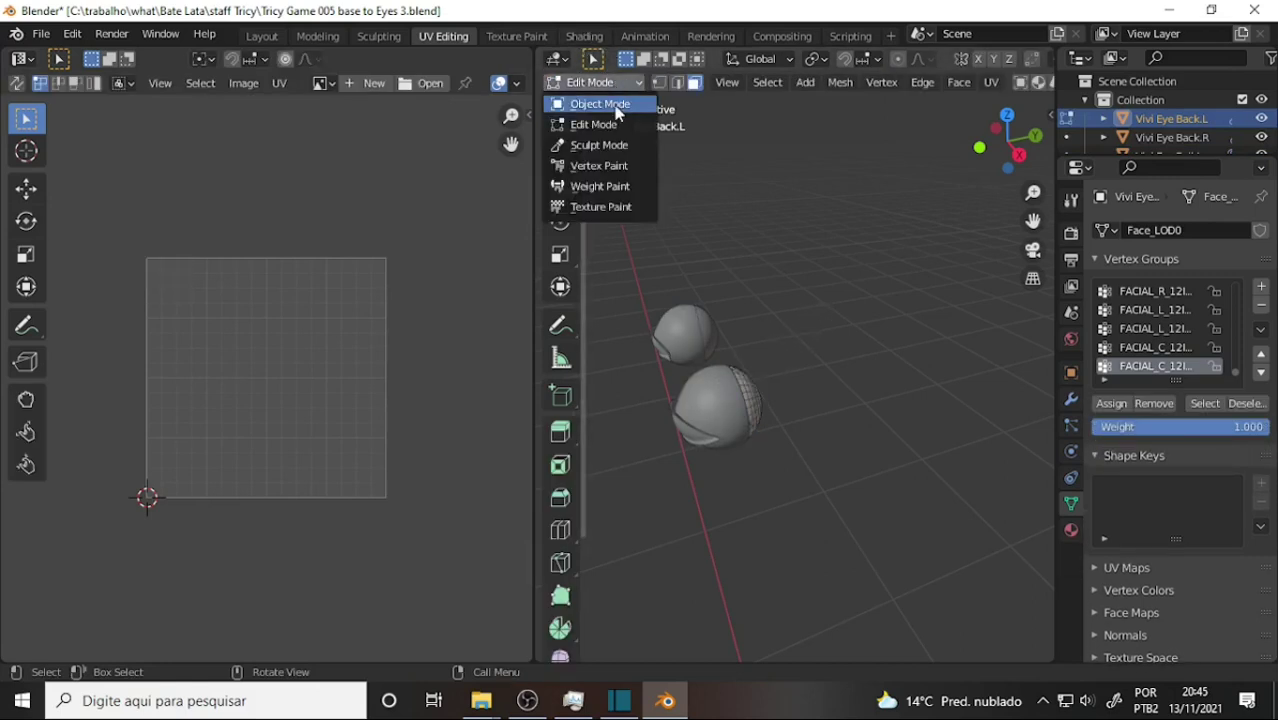
{"action": "left_click", "coordinate": [601, 104]}
Enter Edit Mode on Vivi Eye Ball.L, select all to show its UVs, then reframe and deselect
{"action": "left_click", "coordinate": [722, 396]}
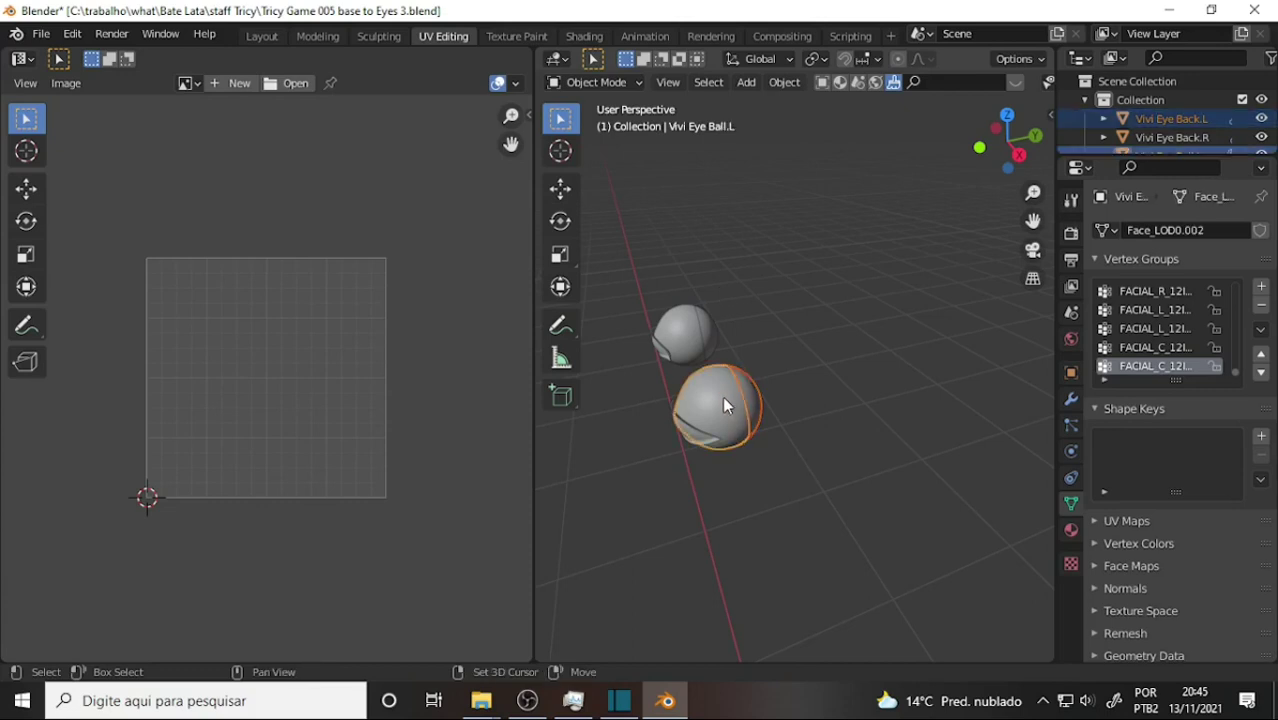
{"action": "left_click", "coordinate": [614, 84]}
{"action": "left_click", "coordinate": [614, 126]}
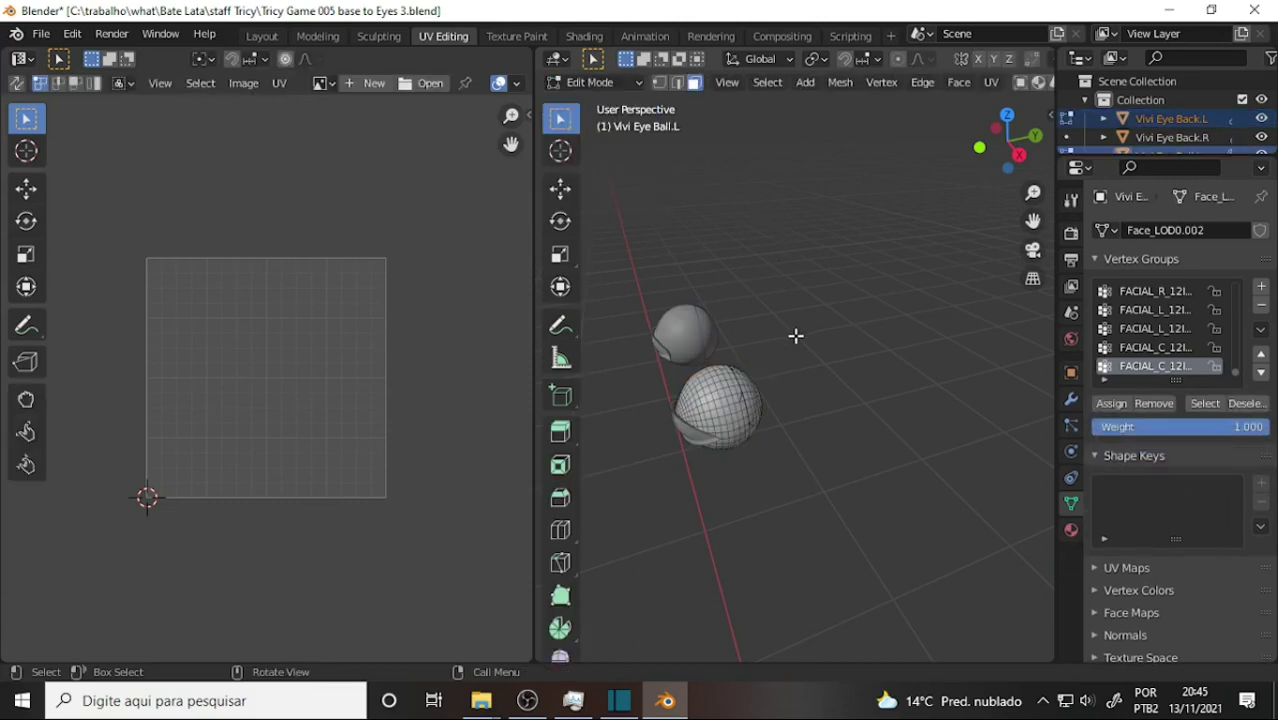
{"action": "key", "text": "a"}
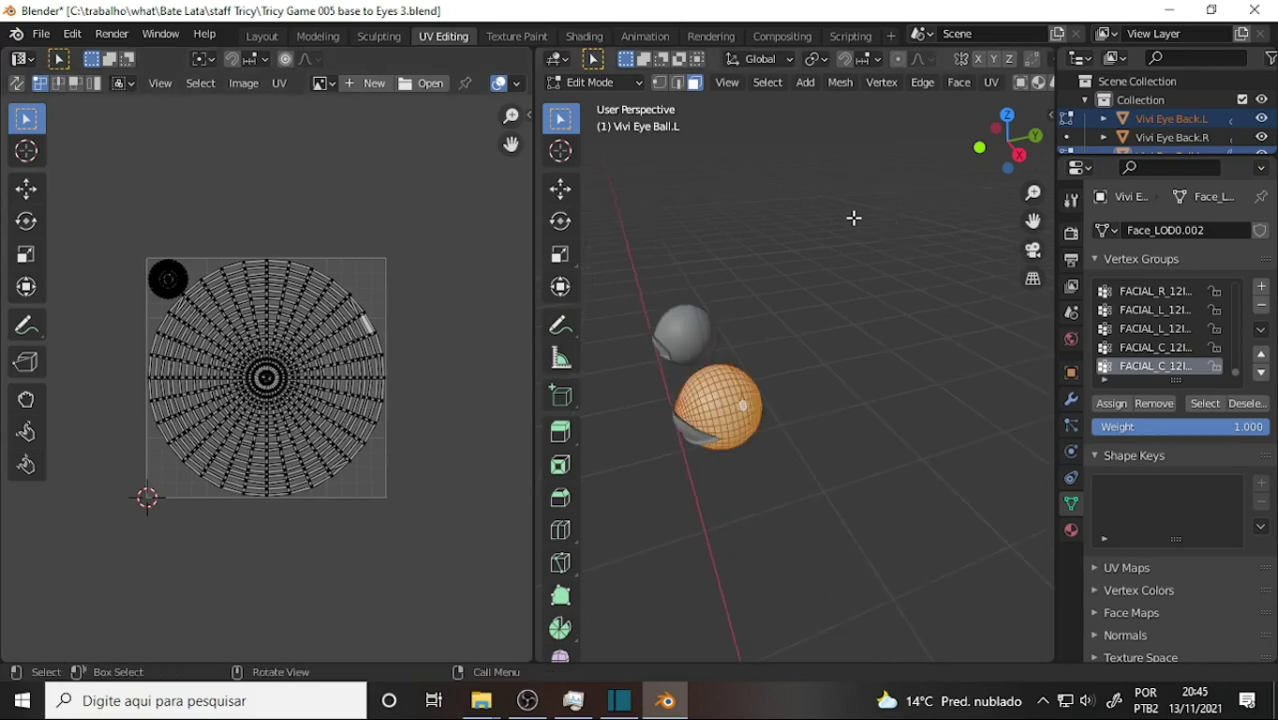
{"action": "right_click", "coordinate": [853, 218]}
{"action": "mouse_move", "coordinate": [719, 185]}
{"action": "middle_mouse_down"}
{"action": "mouse_move", "coordinate": [817, 194]}
{"action": "mouse_move", "coordinate": [750, 188]}
{"action": "mouse_move", "coordinate": [739, 205]}
{"action": "middle_mouse_up"}
{"action": "scroll", "coordinate": [739, 205], "scroll_direction": "down", "scroll_amount": 3}
{"action": "scroll", "coordinate": [732, 209], "scroll_direction": "up", "scroll_amount": 3}
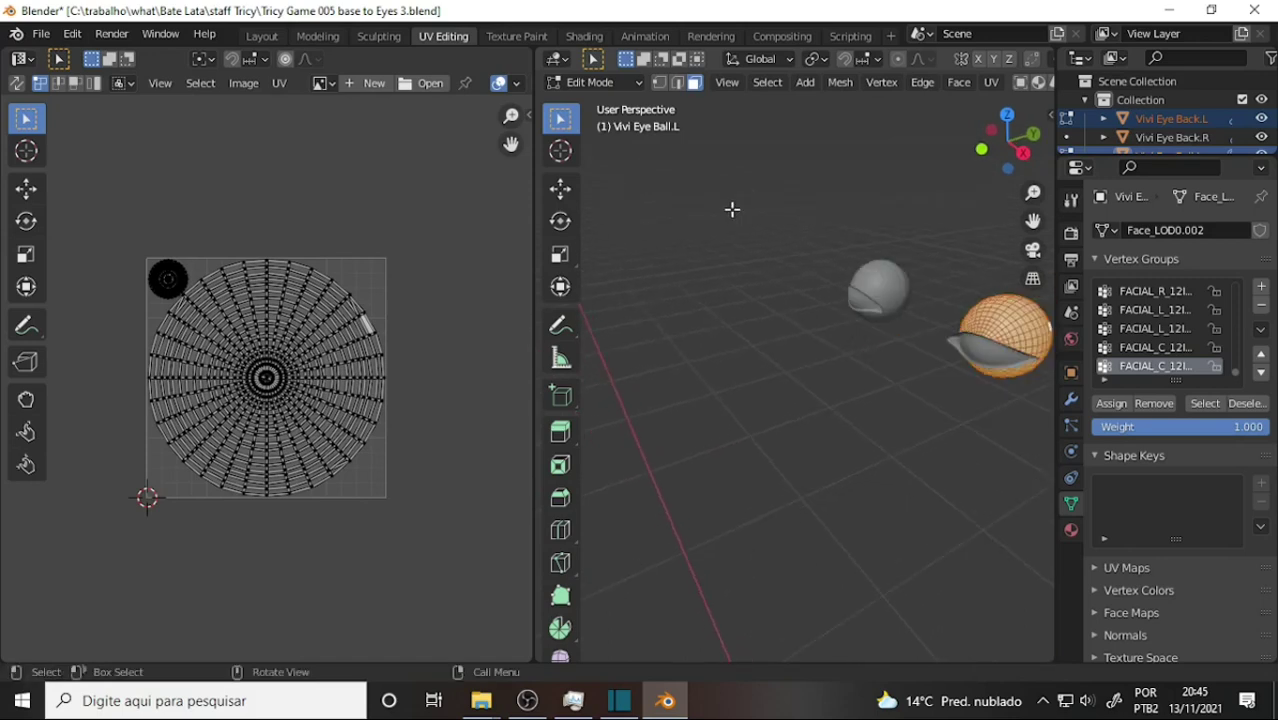
{"action": "mouse_move", "coordinate": [1033, 220]}
{"action": "left_mouse_down"}
{"action": "mouse_move", "coordinate": [918, 245]}
{"action": "mouse_move", "coordinate": [836, 222]}
{"action": "left_mouse_up"}
{"action": "left_click", "coordinate": [836, 222]}
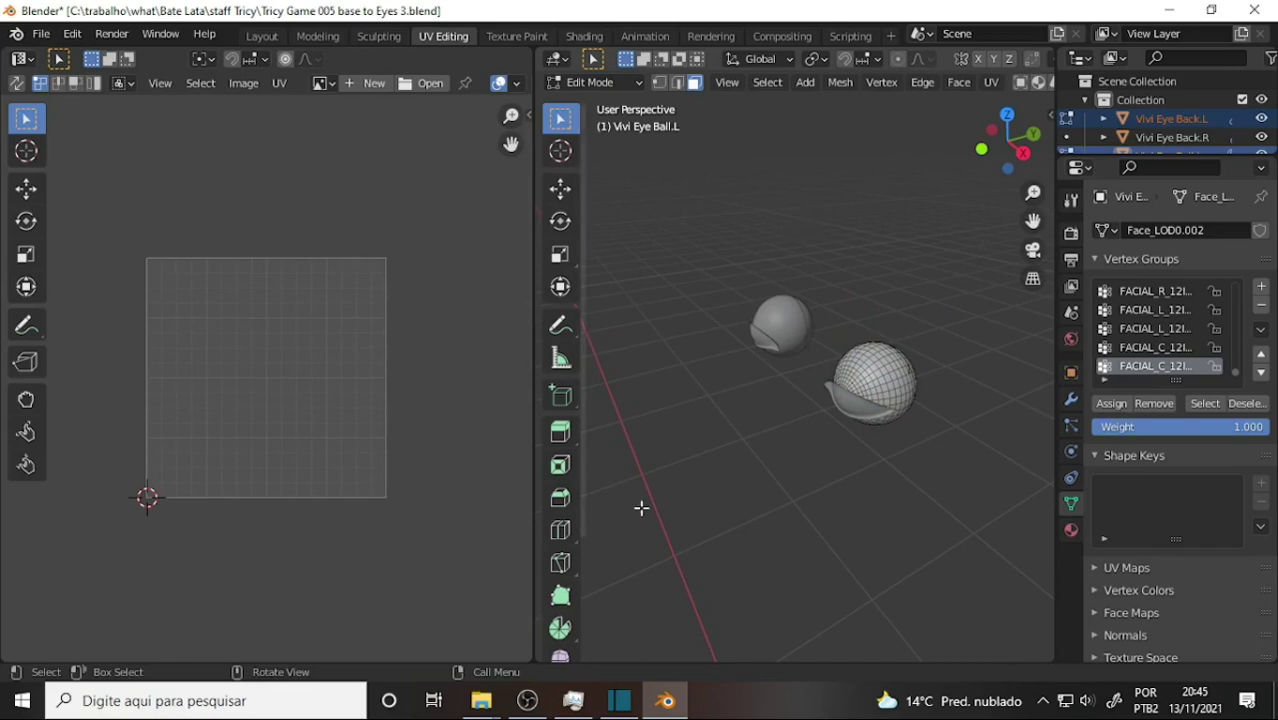
{"action": "left_click", "coordinate": [527, 700]}
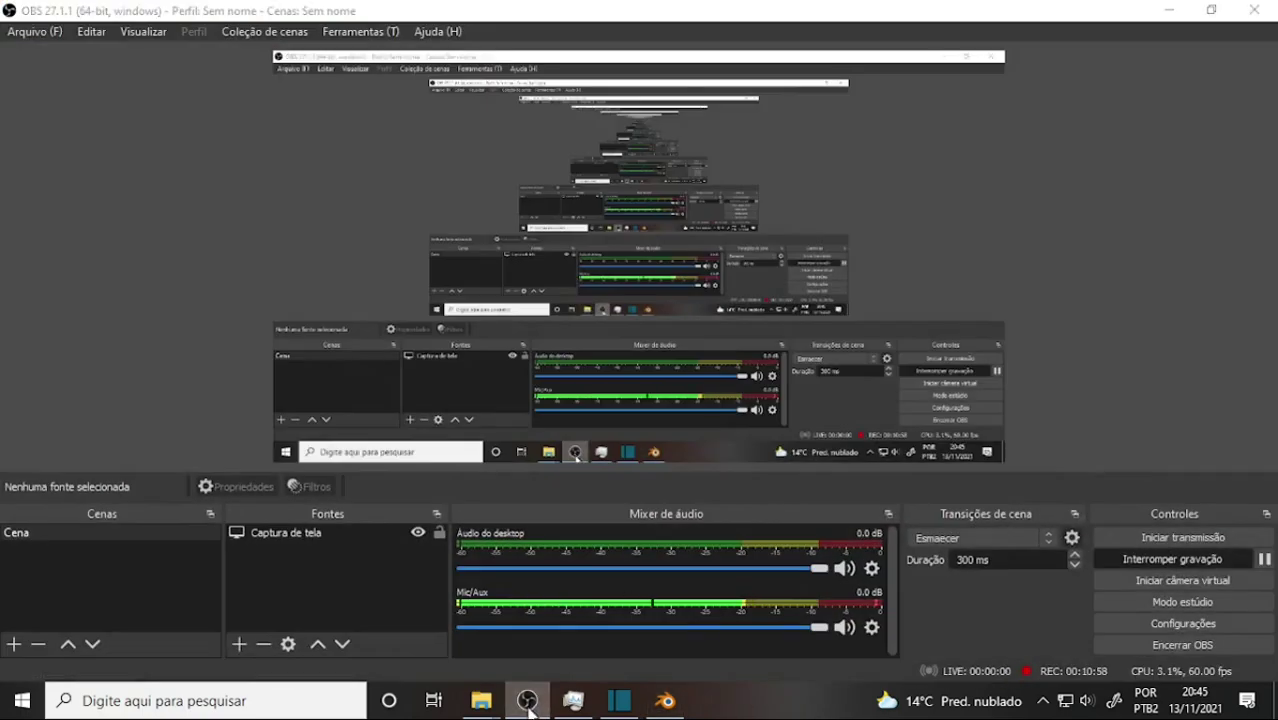
{"action": "left_click", "coordinate": [527, 700]}
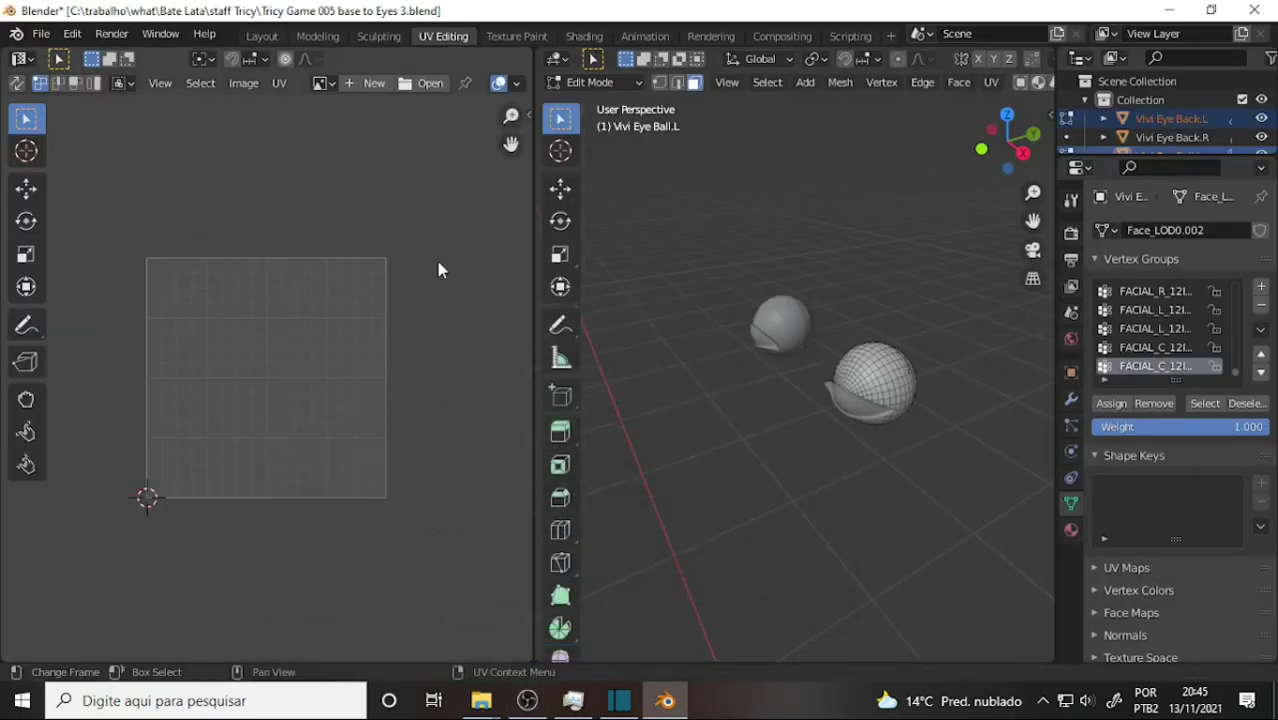
Re-save the scene over Tricy Game 005 base to Eyes 3.blend via File > Save As
{"action": "left_click", "coordinate": [41, 34]}
{"action": "left_click", "coordinate": [72, 175]}
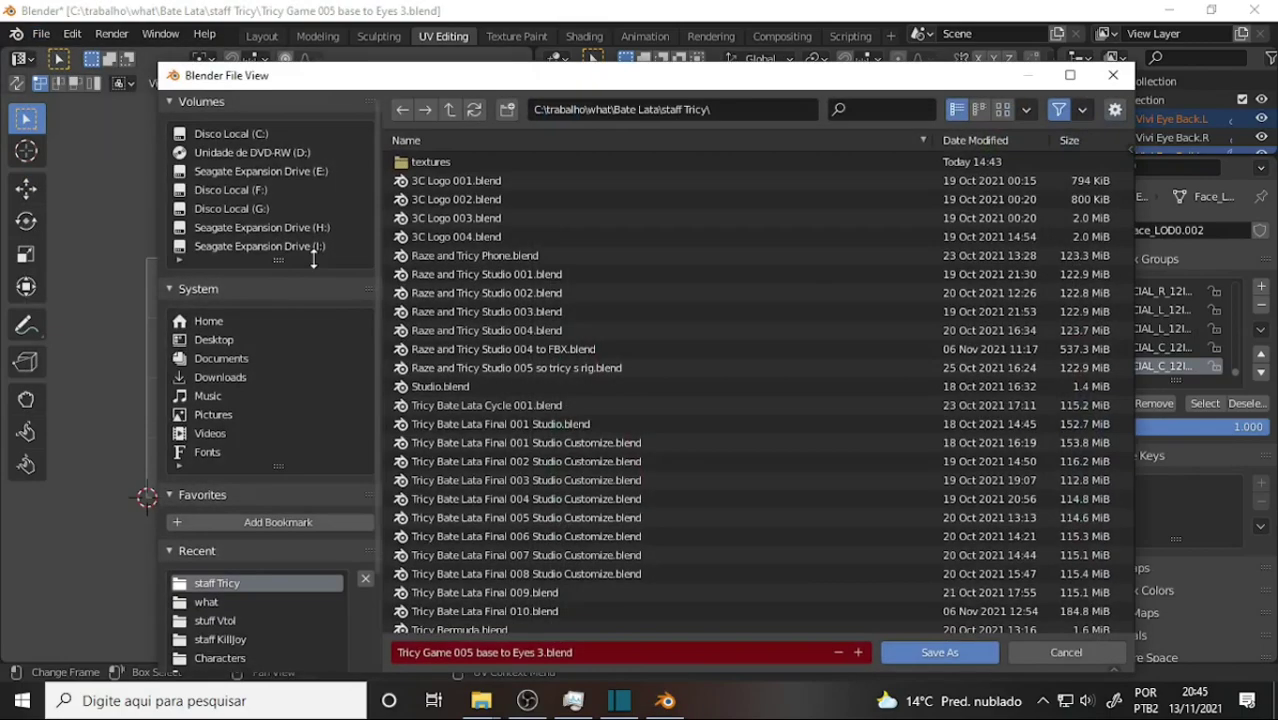
{"action": "left_click", "coordinate": [940, 664]}
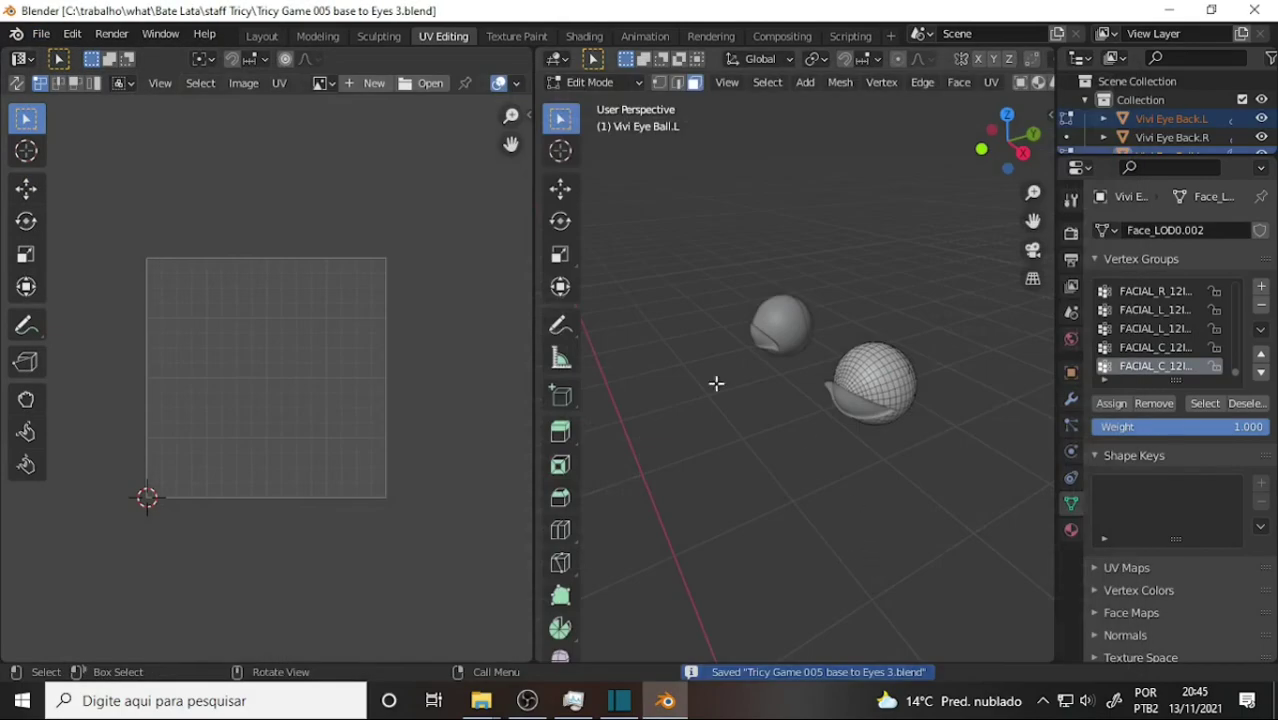
{"action": "left_click", "coordinate": [41, 34]}
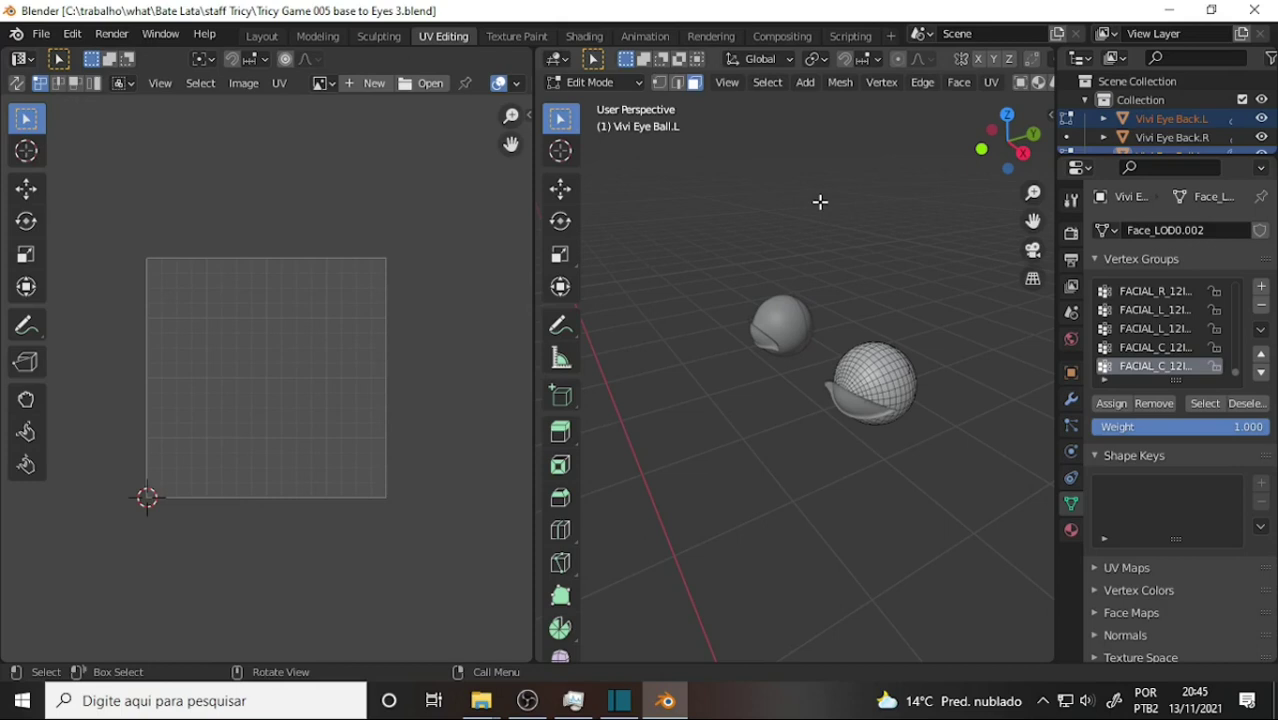
{"action": "left_click", "coordinate": [872, 381]}
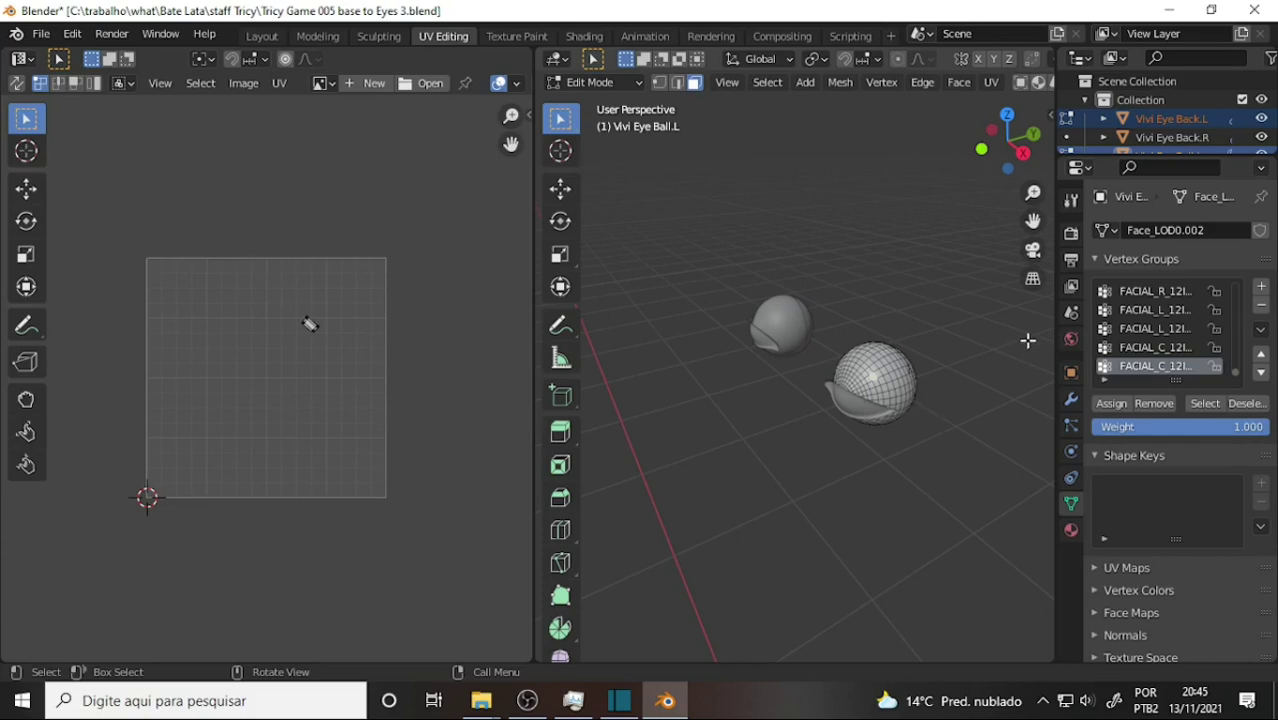
Widen the Properties panel and activate vertex groups FACIAL_R_12IPV_NeckB3 and FACIAL_C_12IPV_NeckBackB2
{"action": "left_click_drag", "start_coordinate": [1056, 336], "coordinate": [945, 337]}
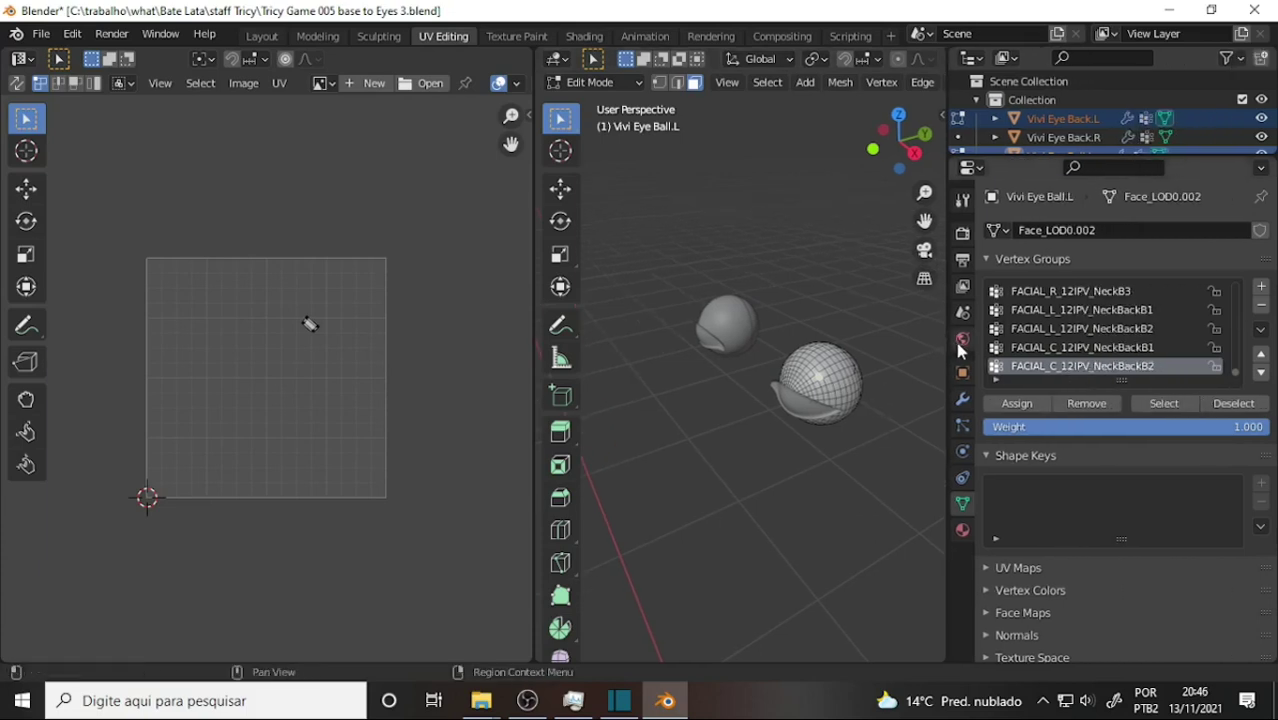
{"action": "left_click", "coordinate": [1080, 294]}
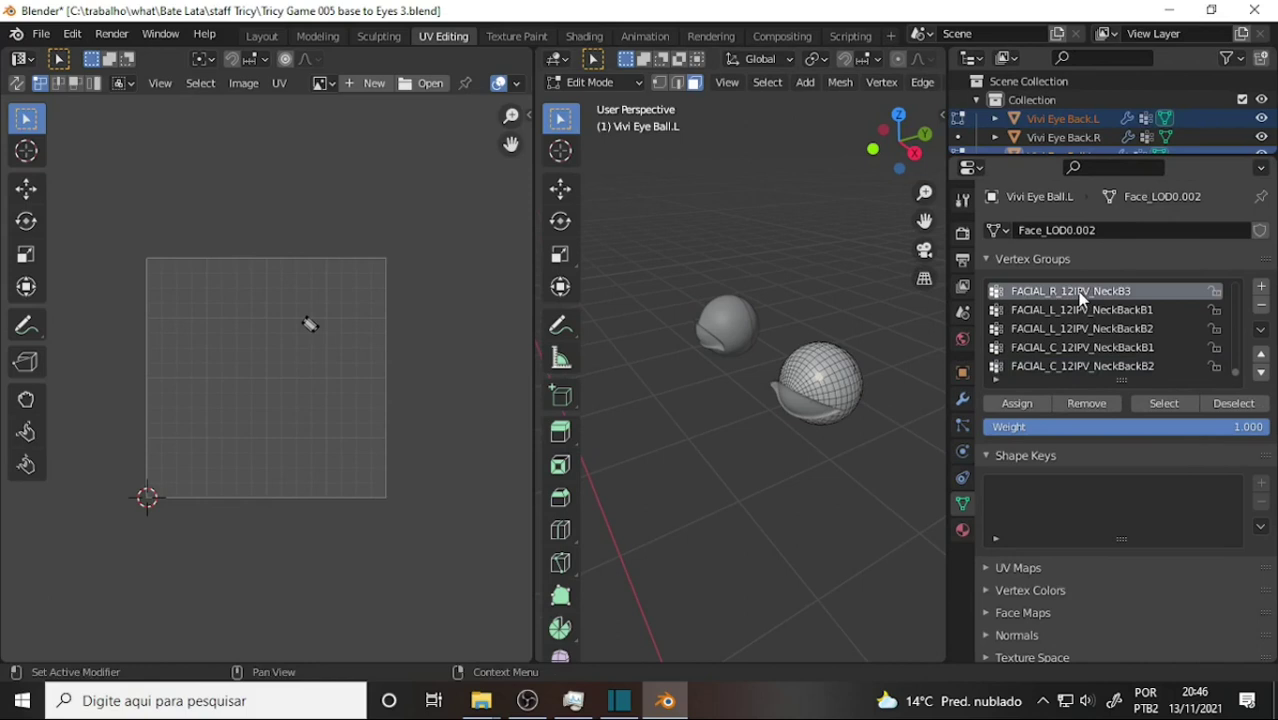
{"action": "left_click", "coordinate": [1094, 367]}
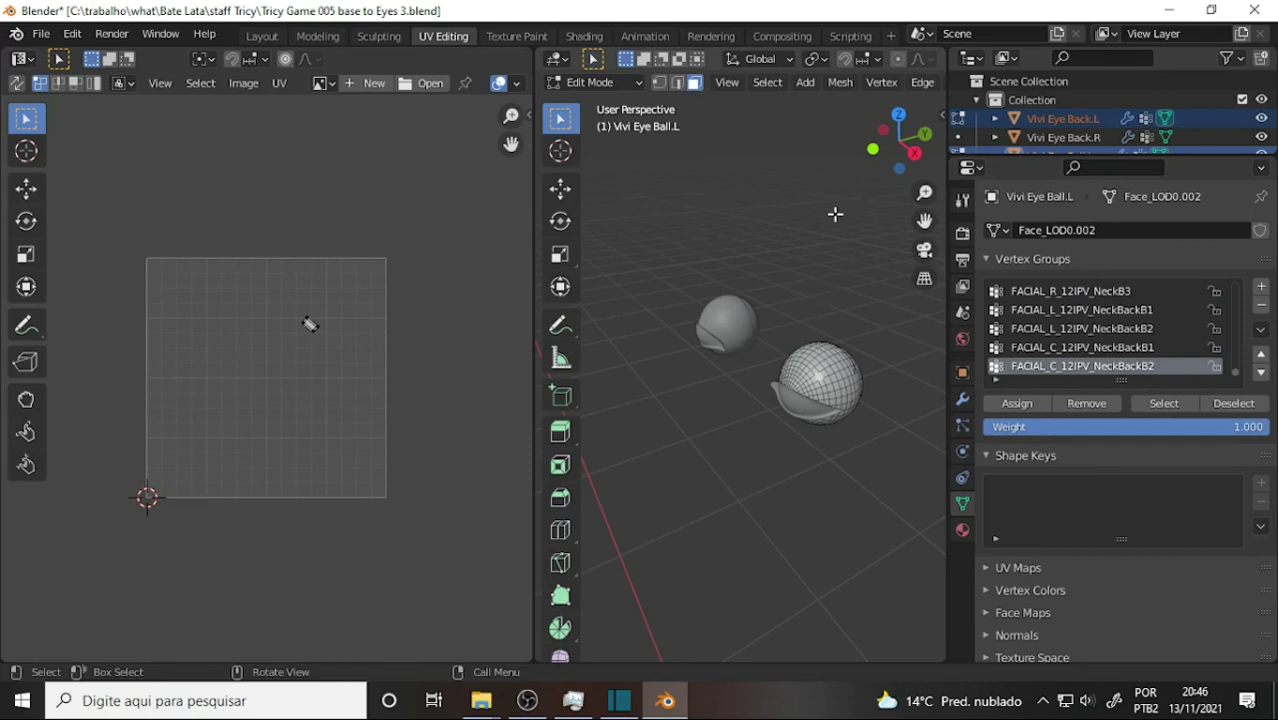
Switch from Blender to OBS Studio, showing its Cena scene with the Captura de tela source
{"action": "left_click", "coordinate": [527, 700]}
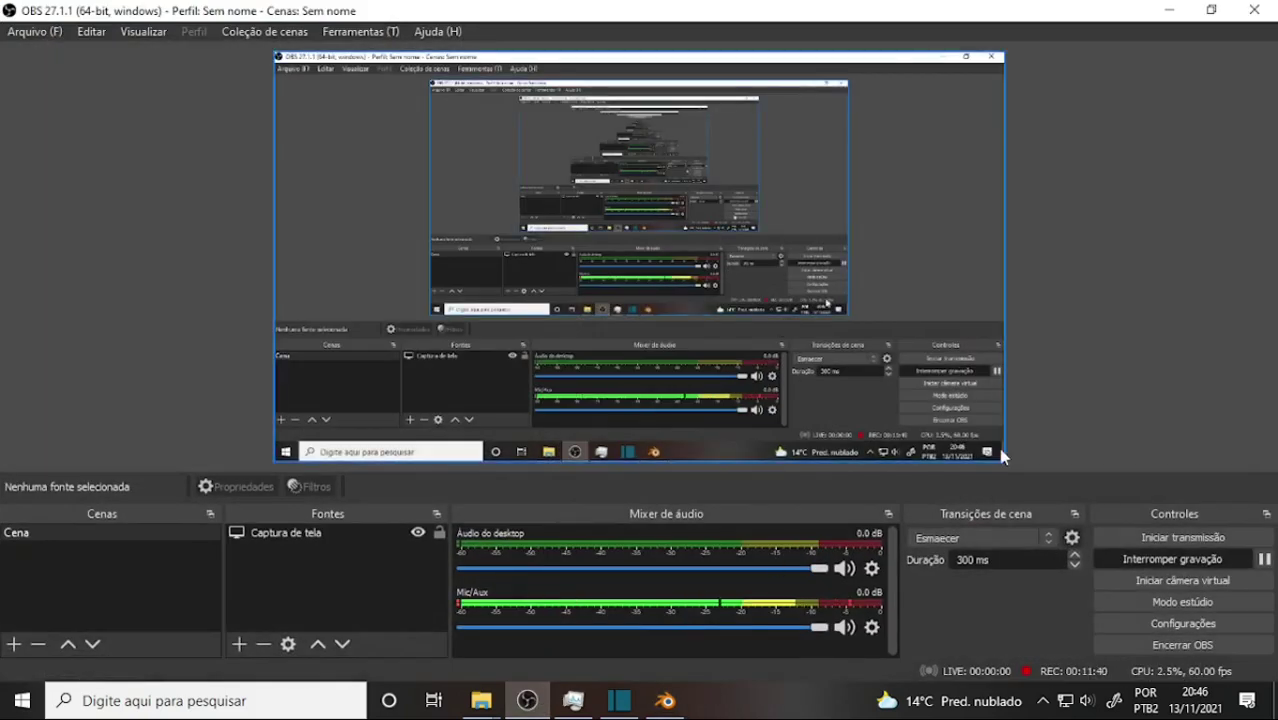